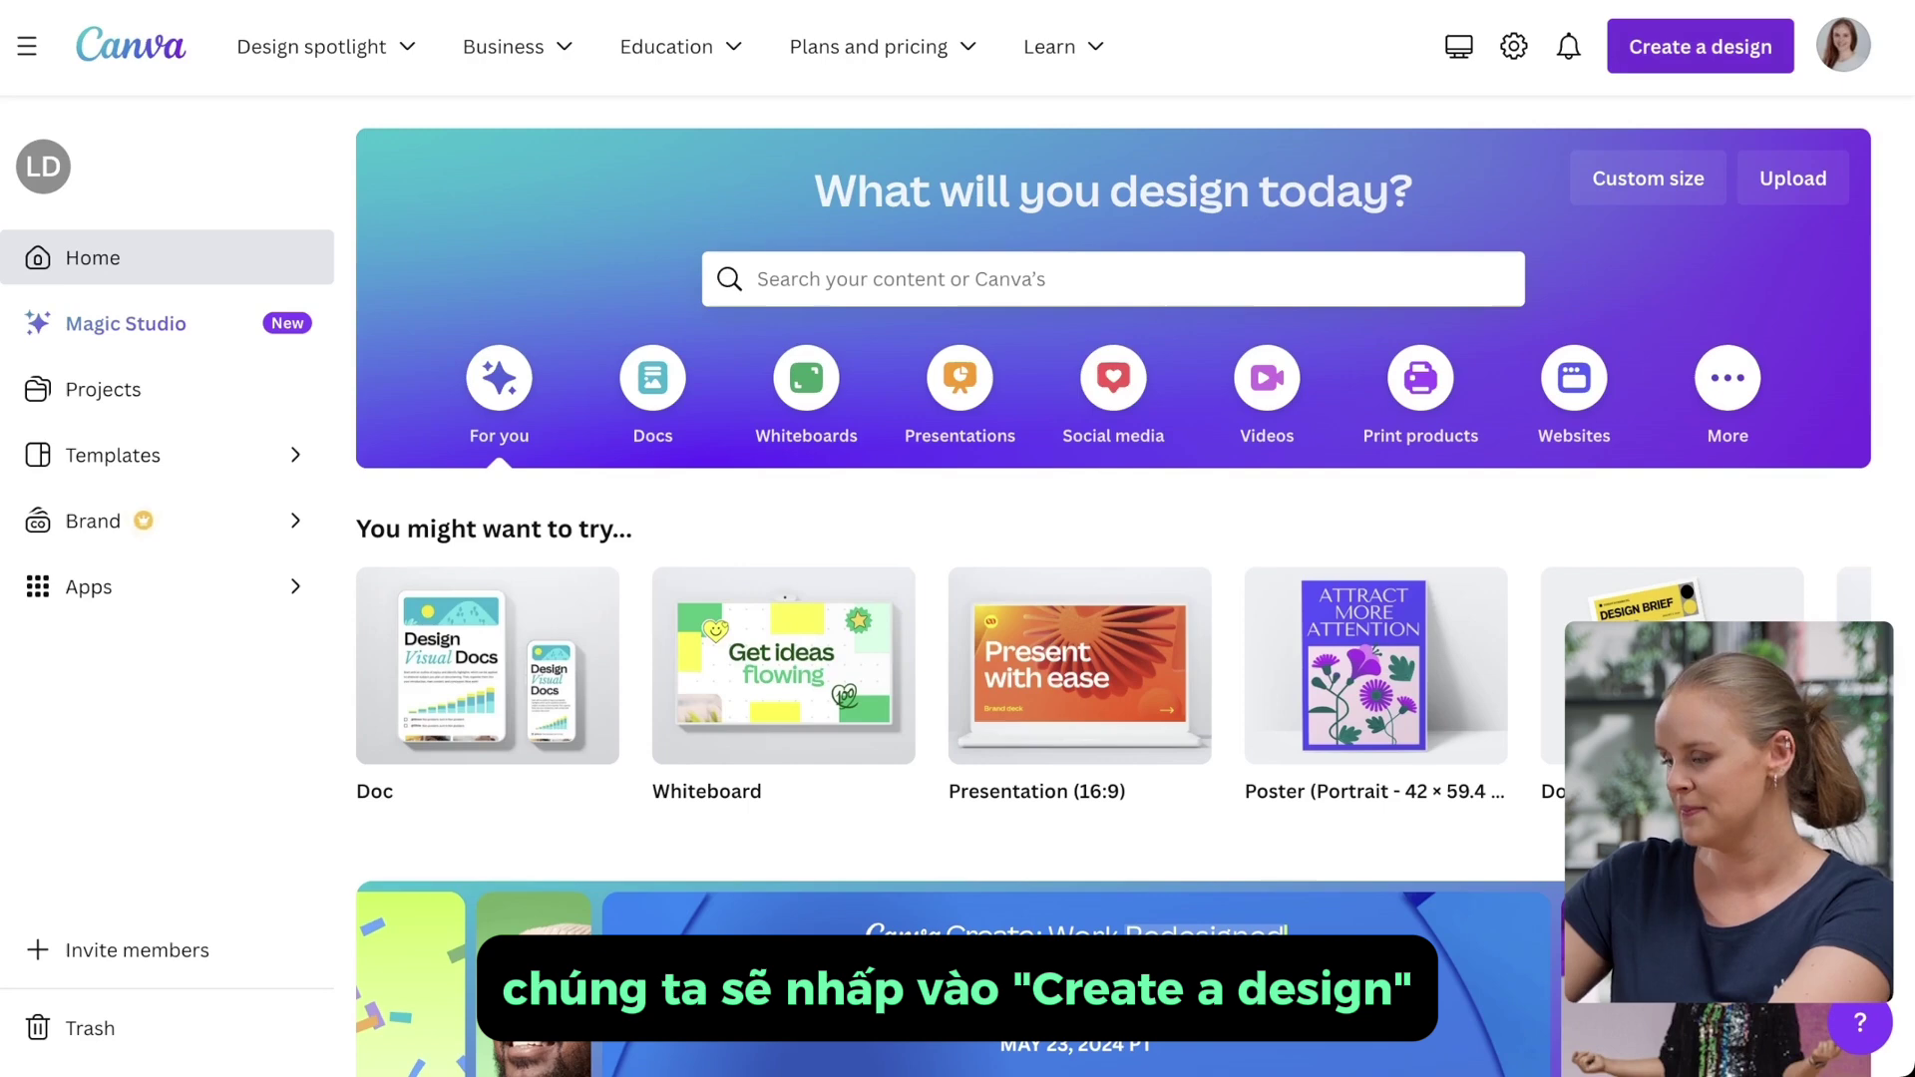
Step: Create a new blank design with a custom size of 2700 × 2025 px
{"action": "left_click", "coordinate": [1700, 46]}
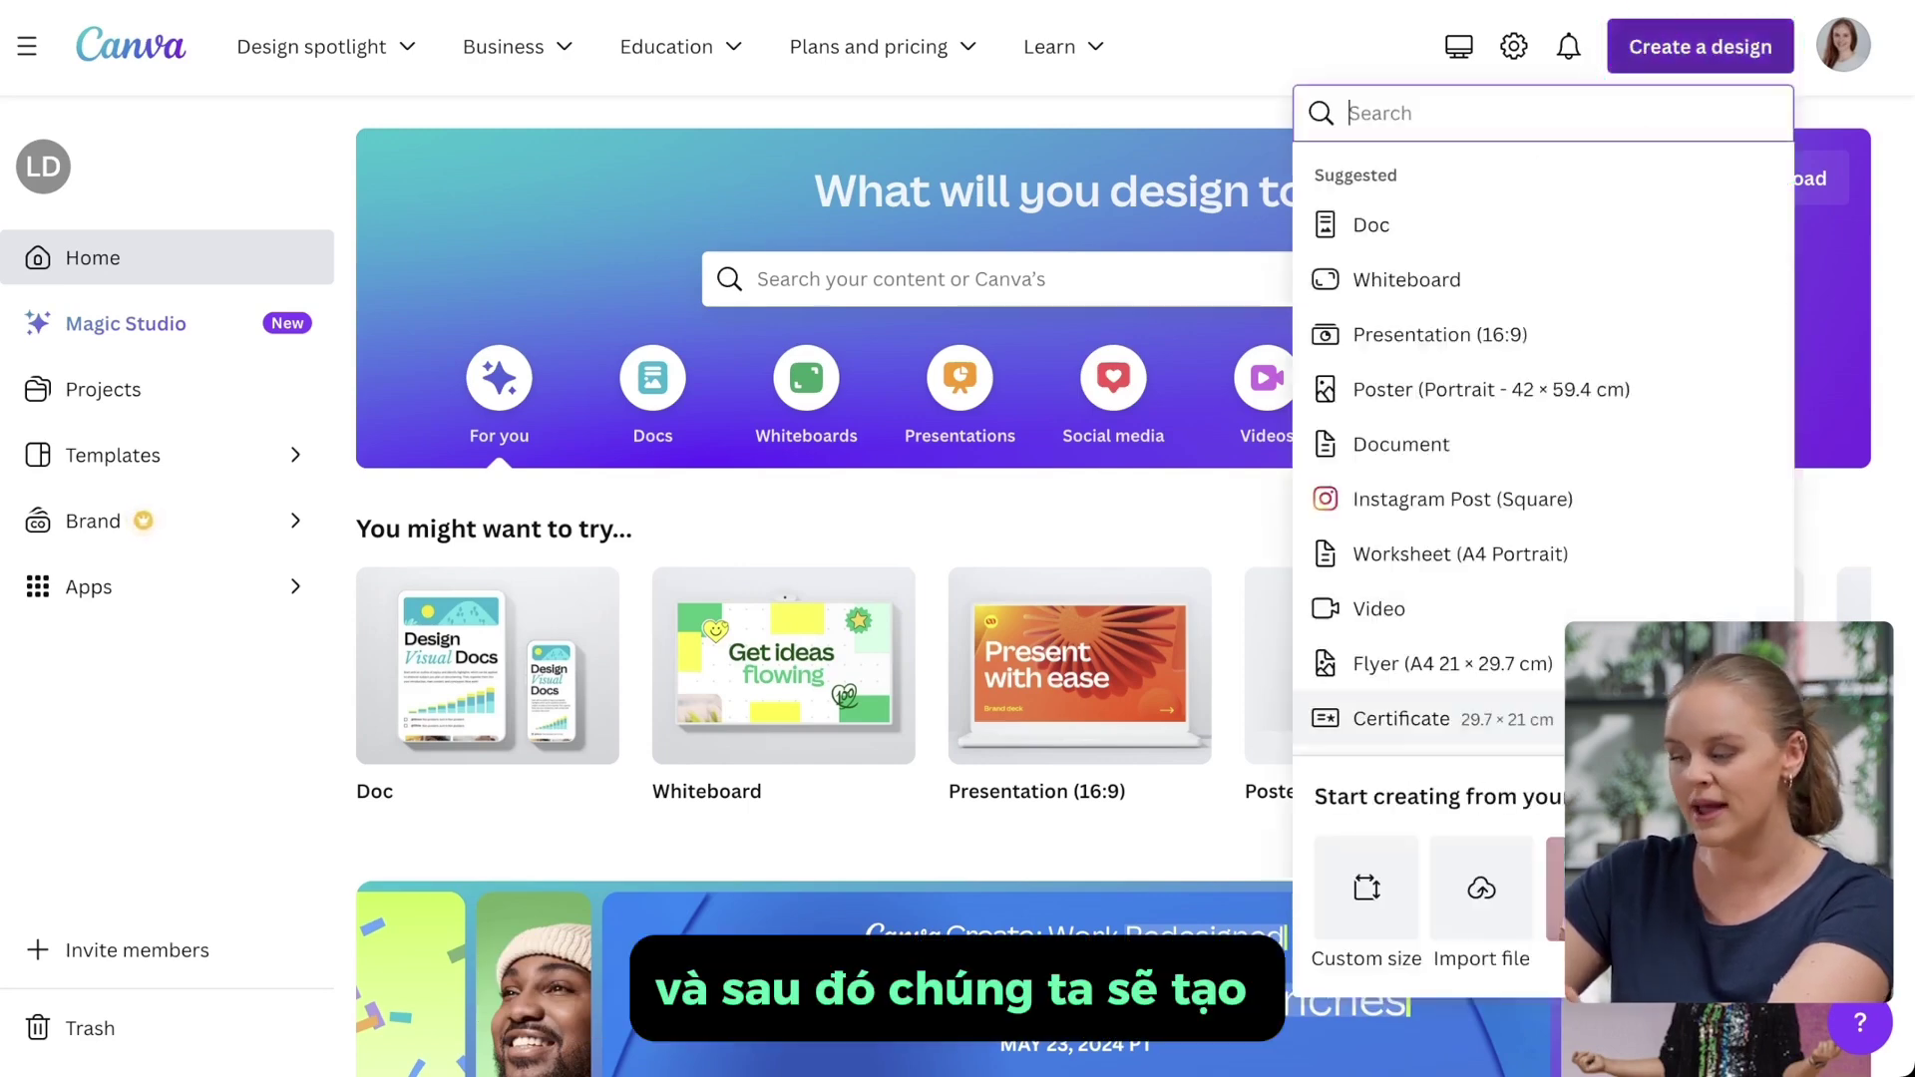
{"action": "left_click", "coordinate": [1367, 888]}
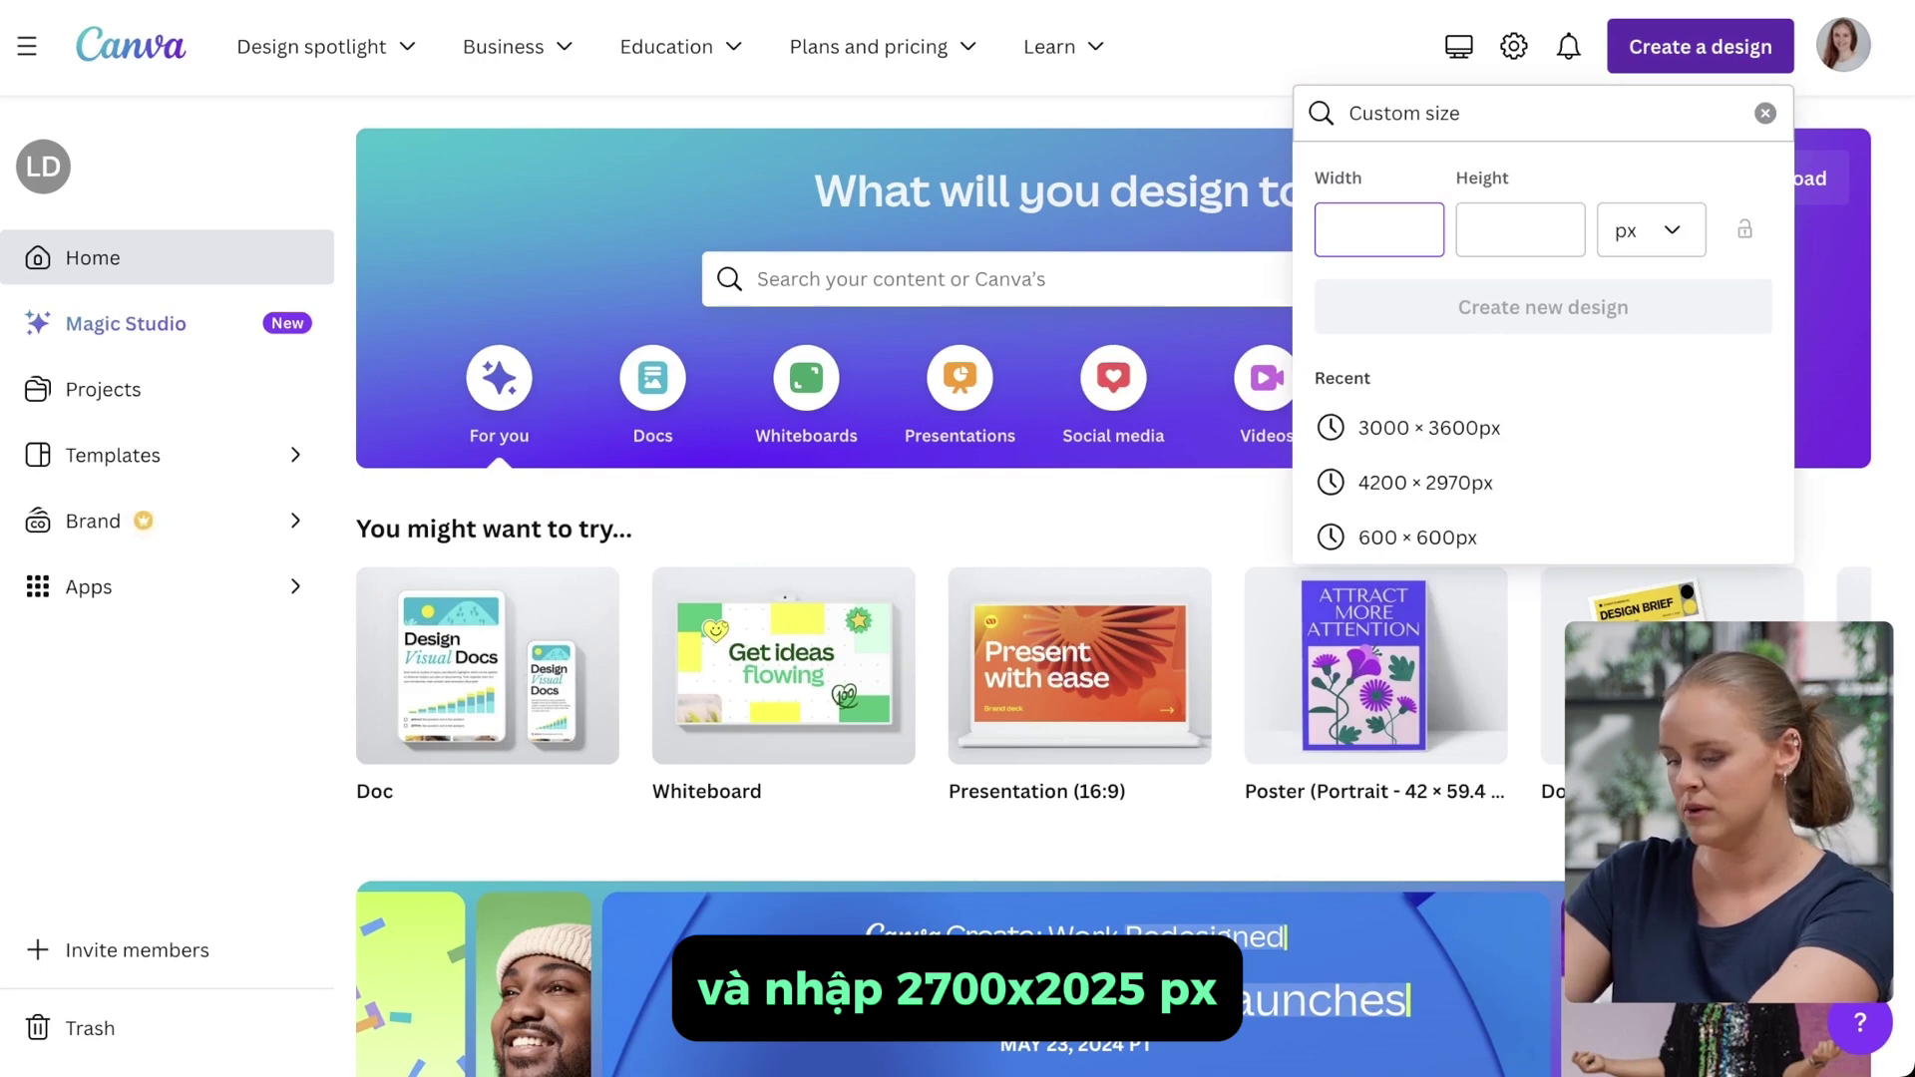
{"action": "type", "text": "2700"}
{"action": "key", "text": "Tab"}
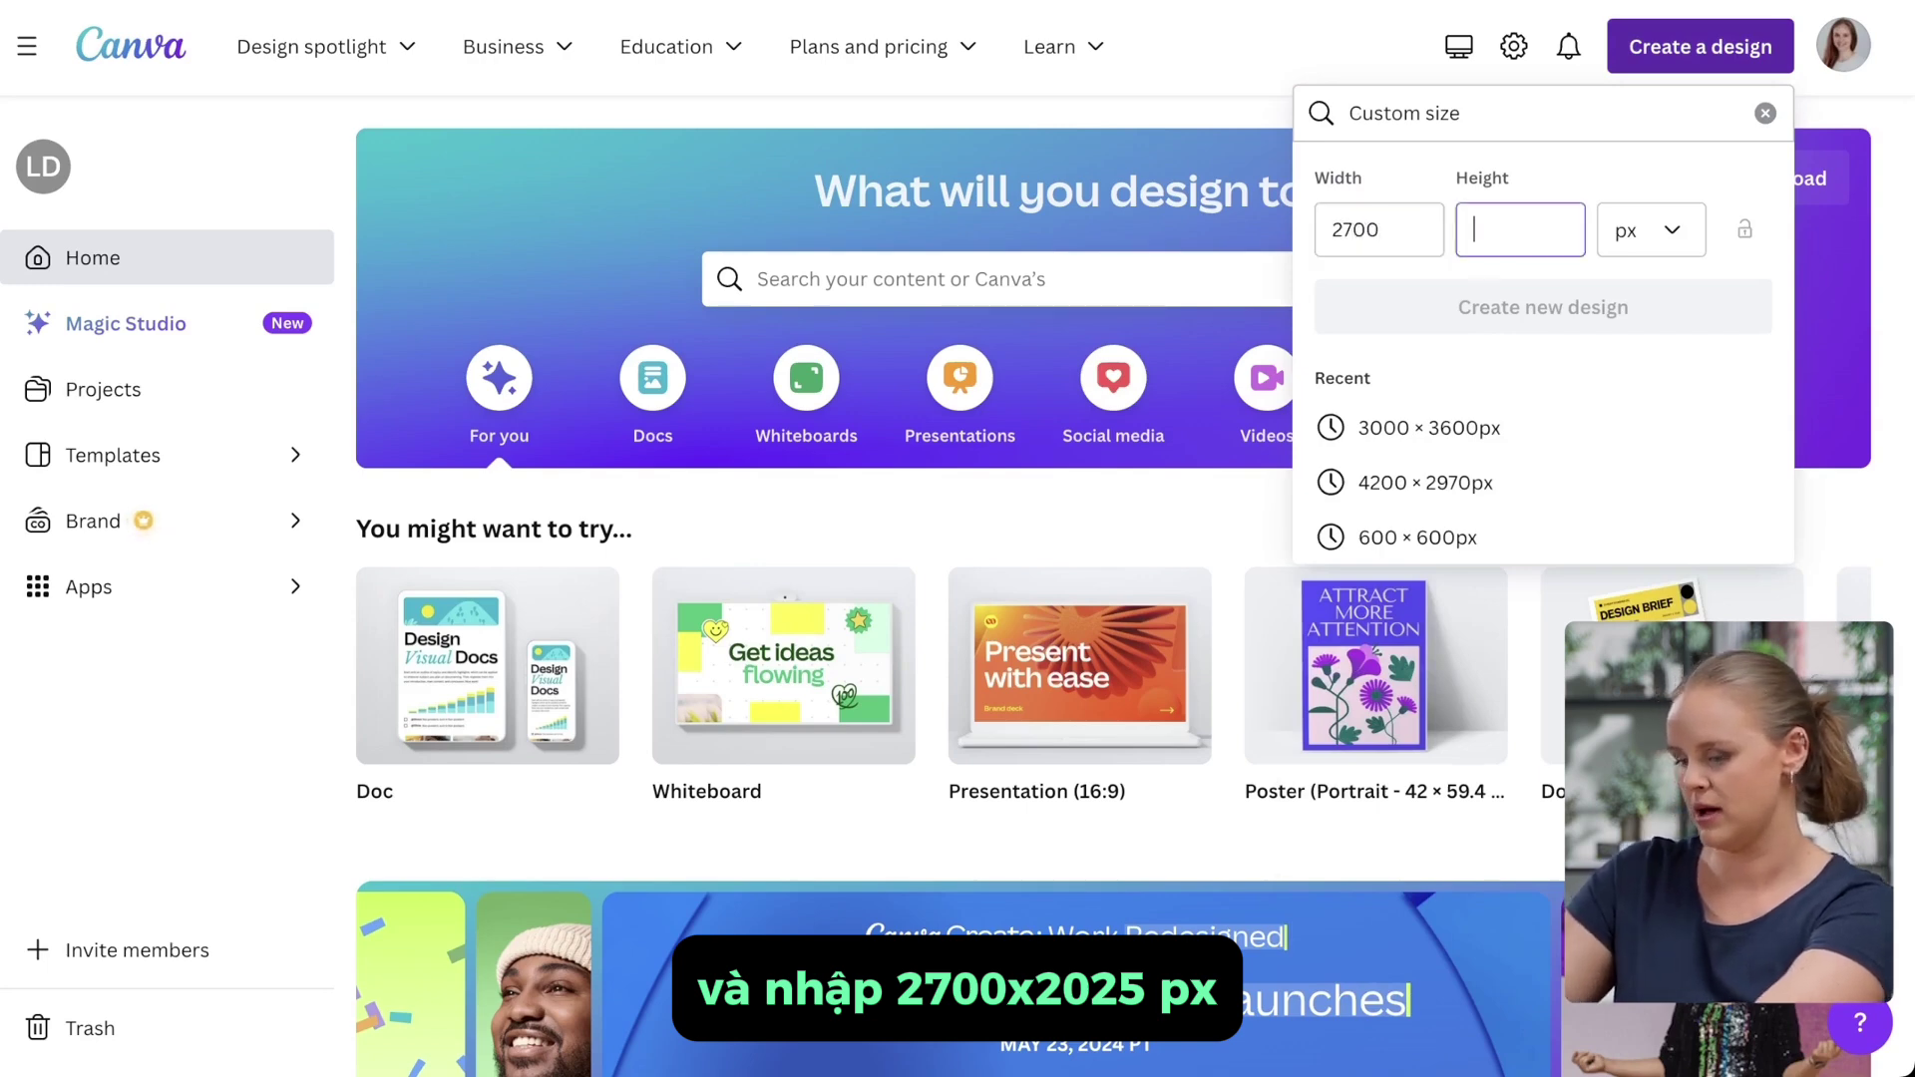
{"action": "type", "text": "2025"}
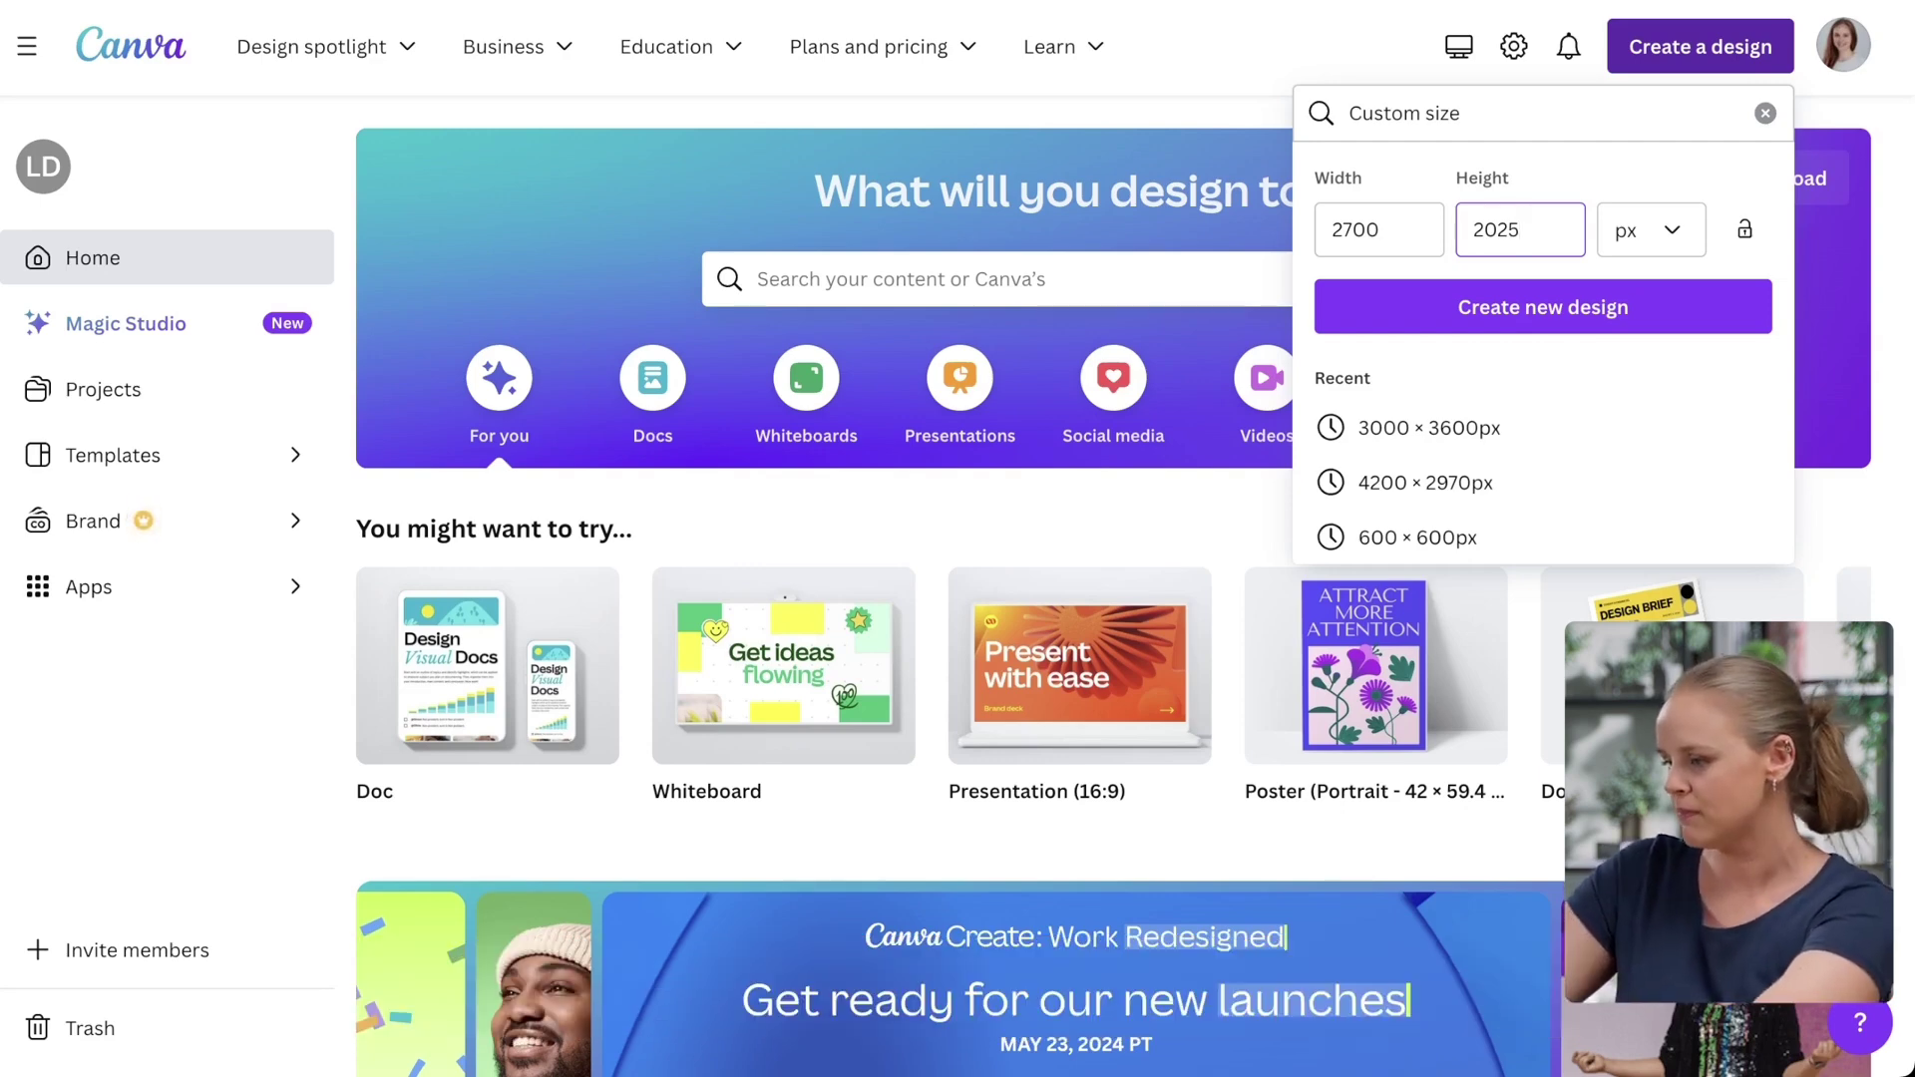
{"action": "left_click", "coordinate": [1526, 308]}
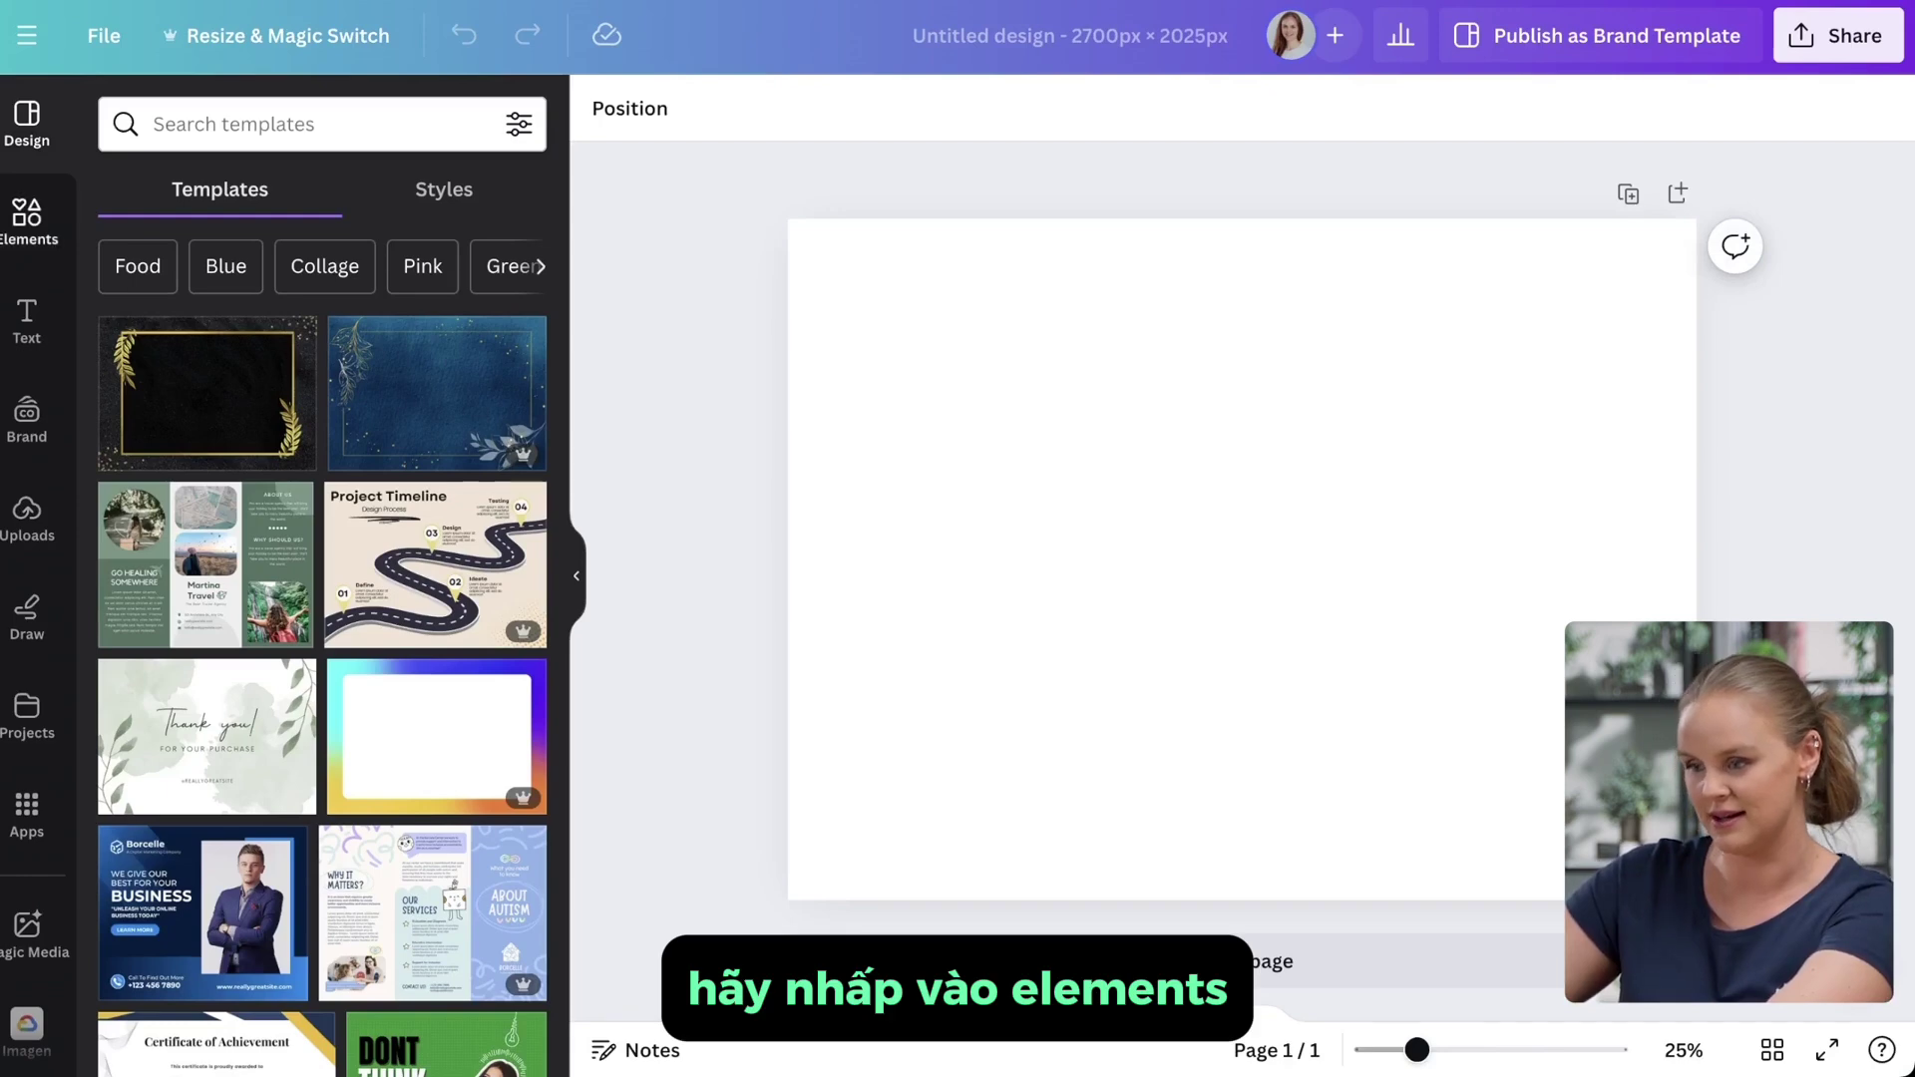
Step: Search the elements library for "black tshirt" and limit the results to photos
{"action": "left_click", "coordinate": [26, 219]}
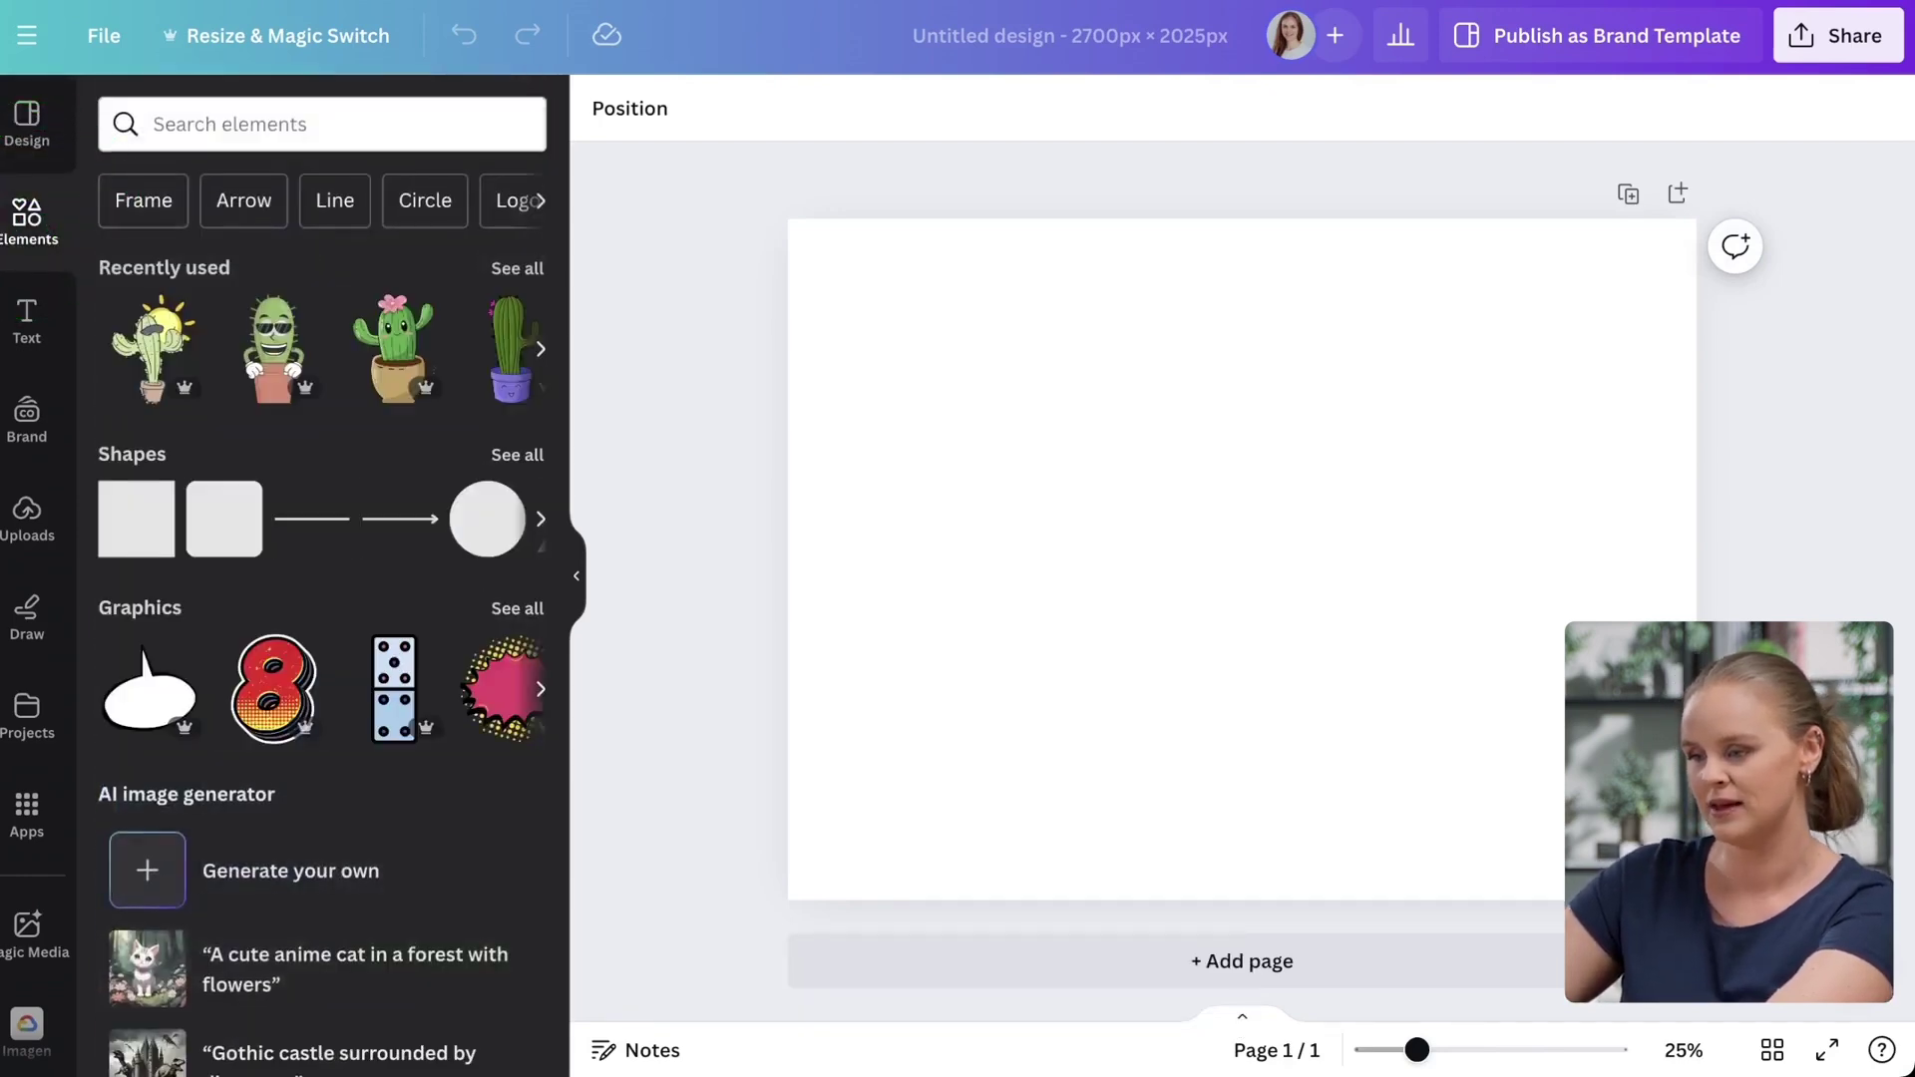
{"action": "left_click", "coordinate": [322, 124]}
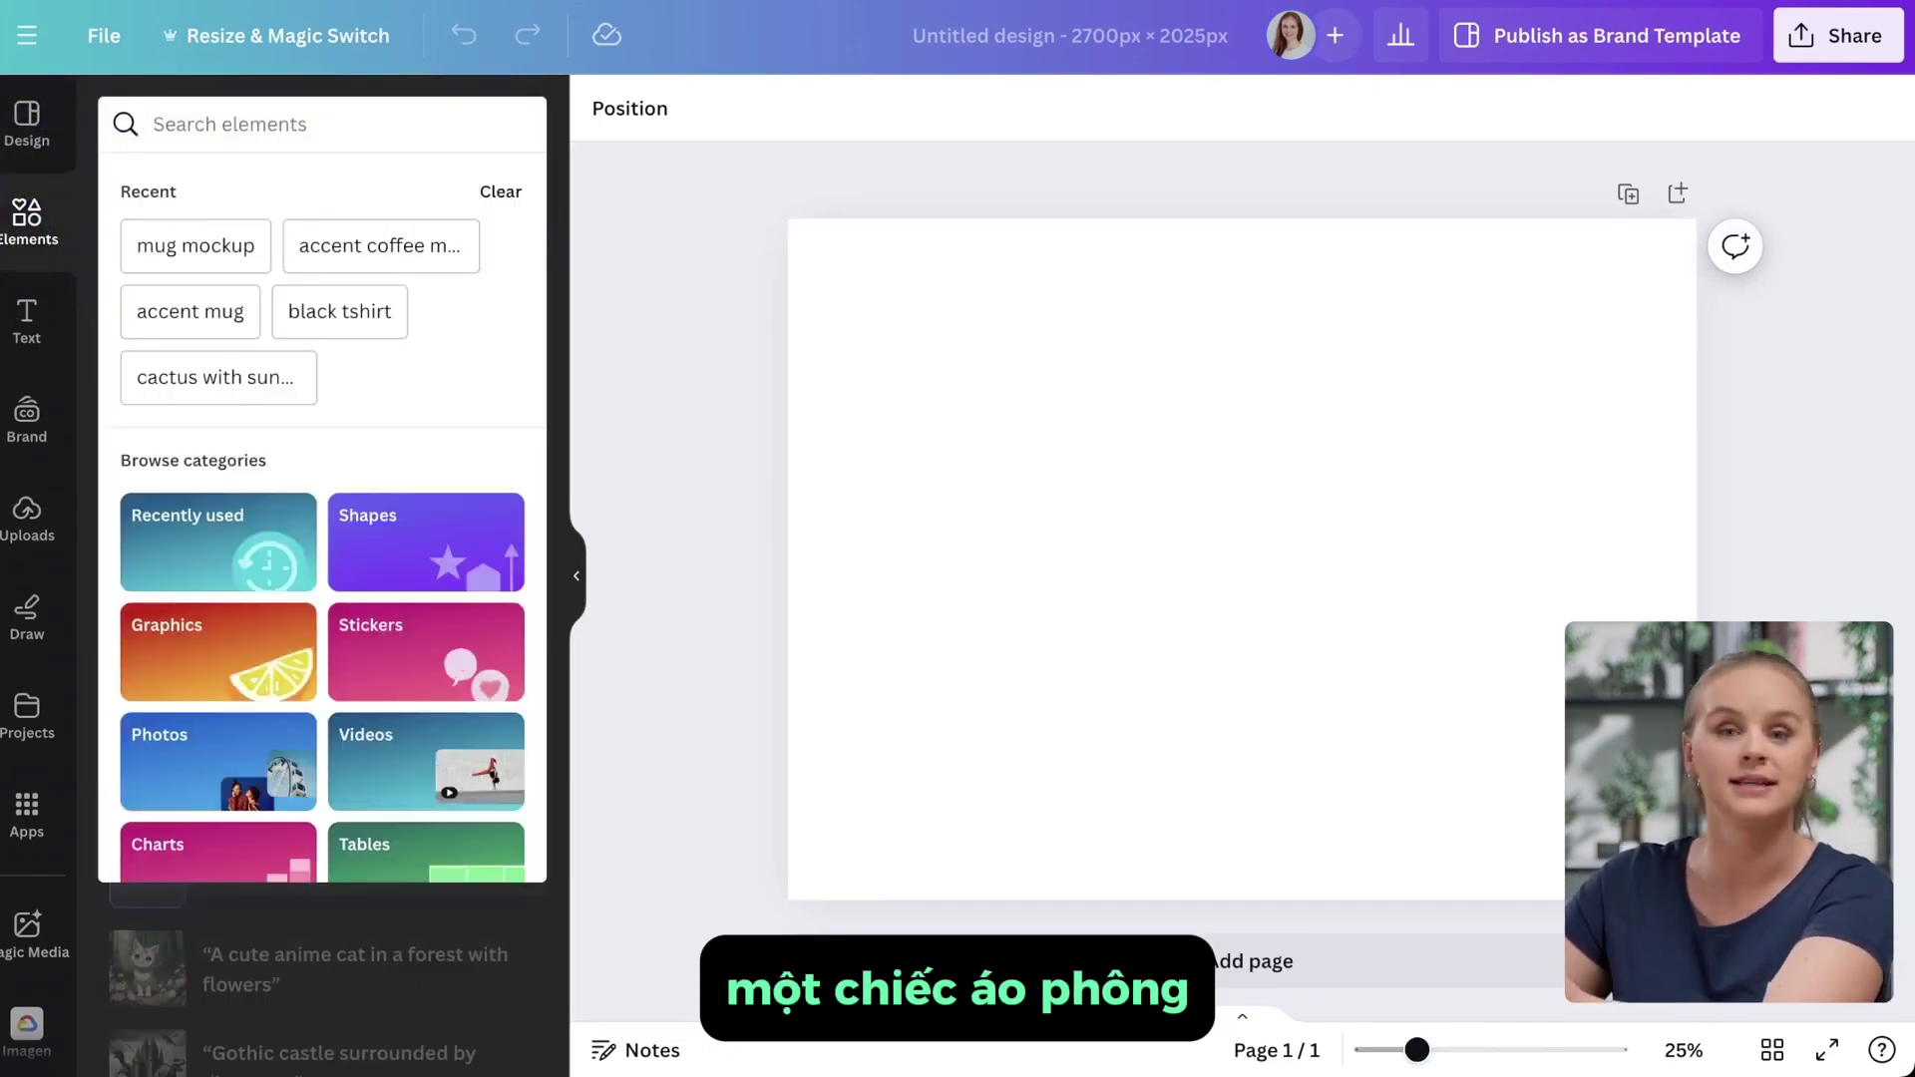
{"action": "type", "text": "bl"}
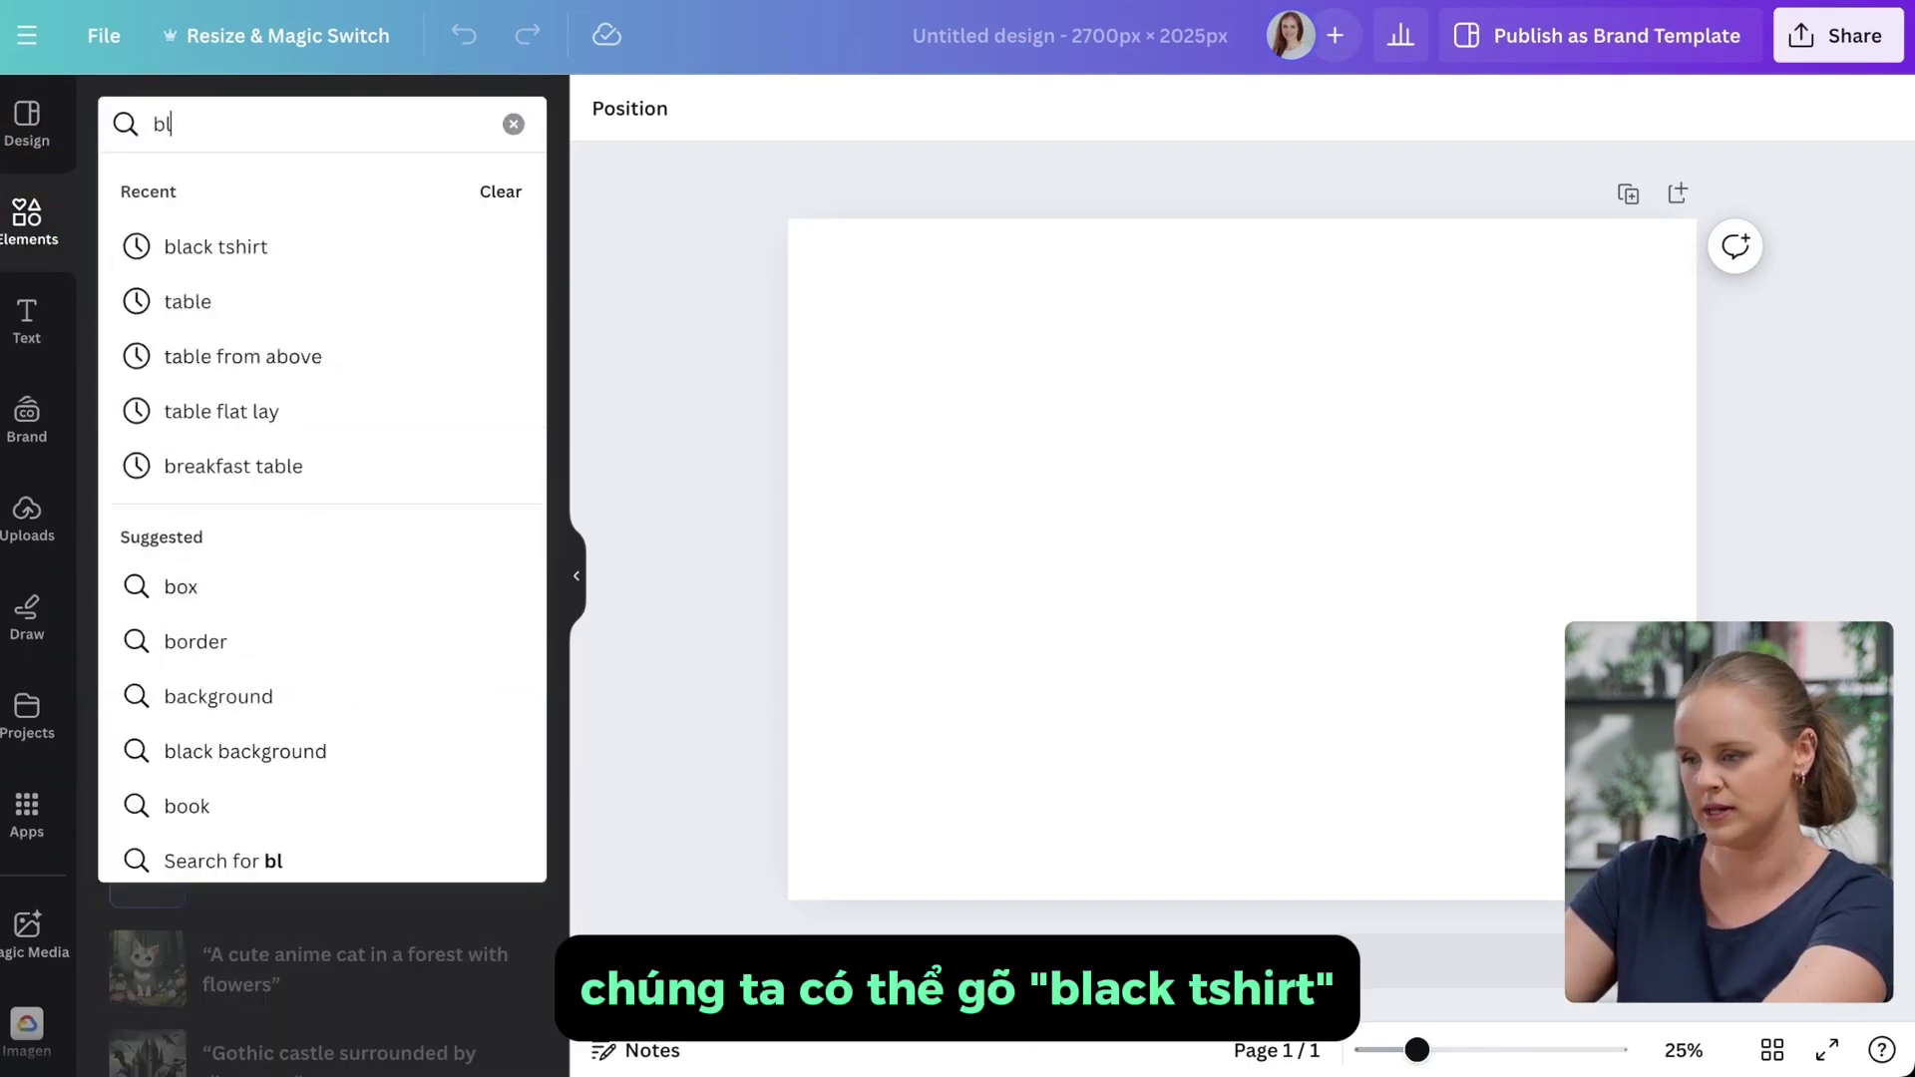
{"action": "type", "text": "ack tshirt"}
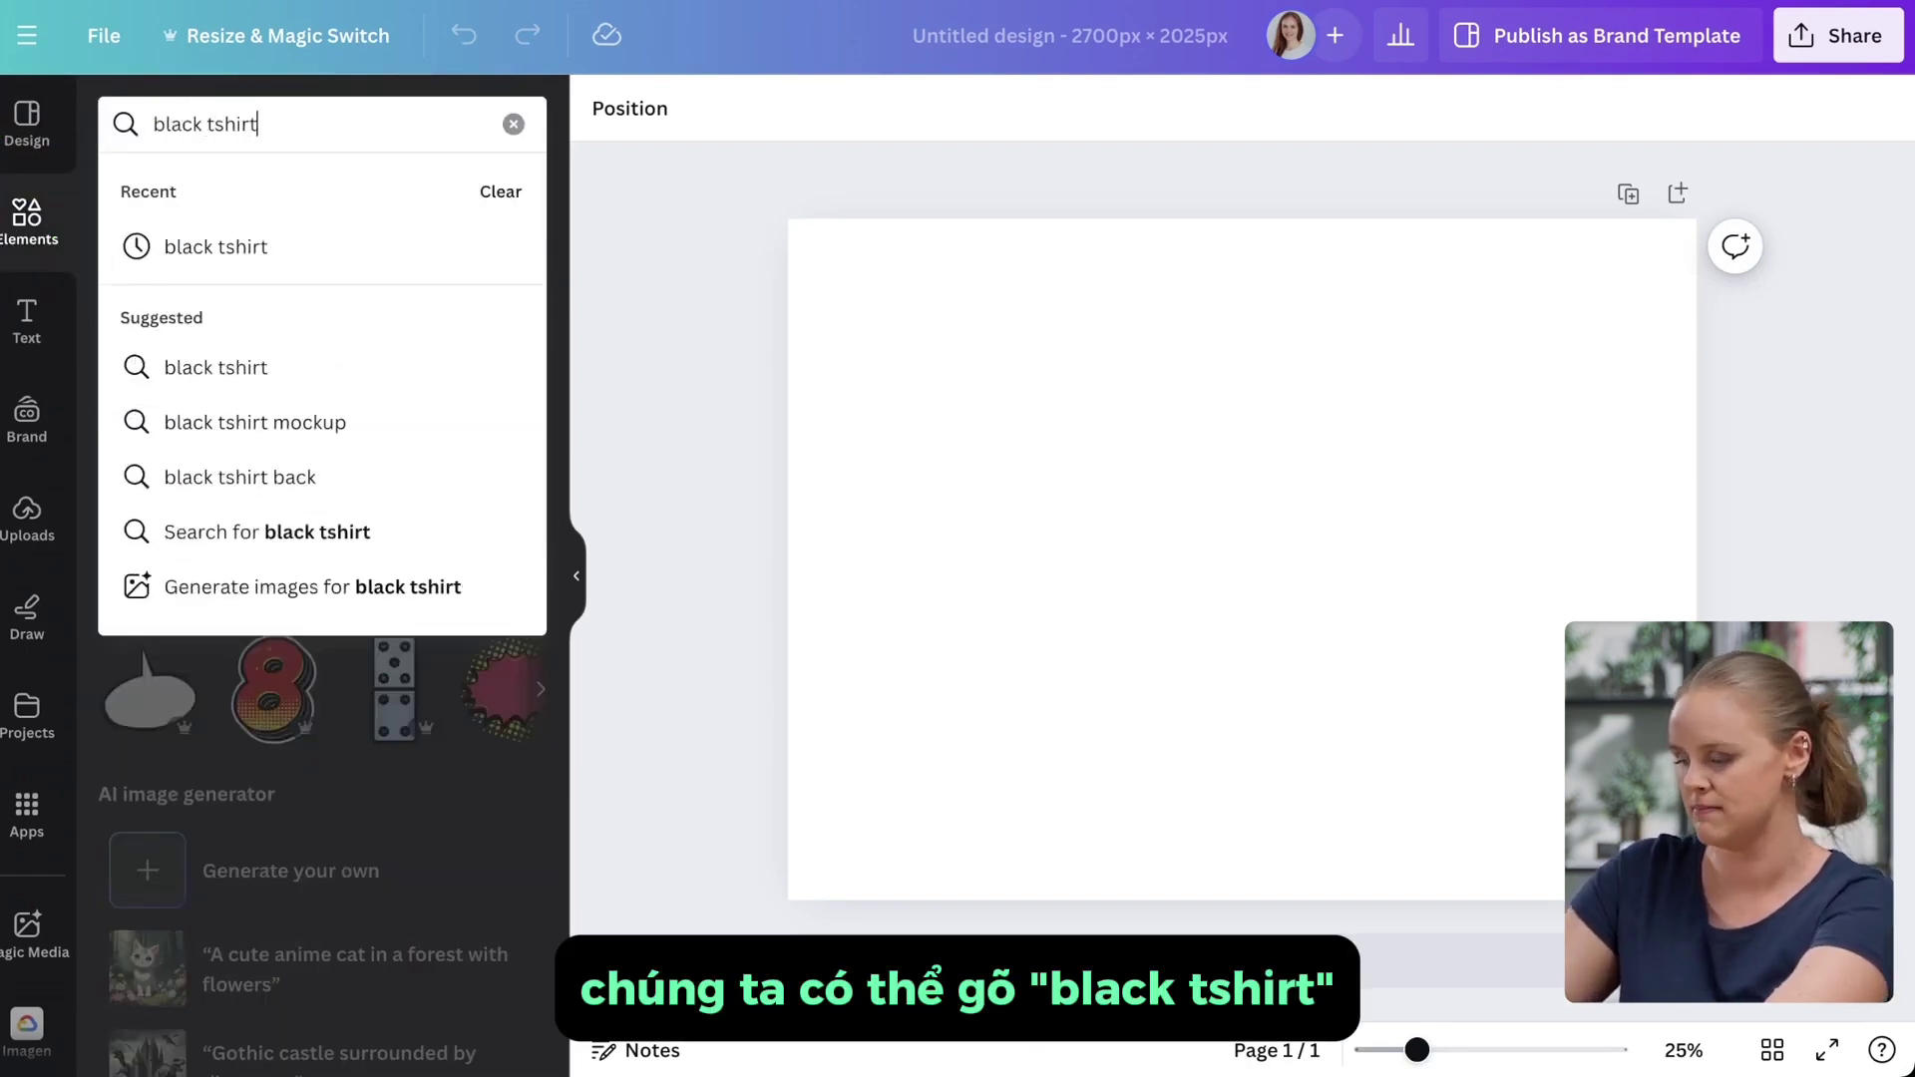
{"action": "key", "text": "Return"}
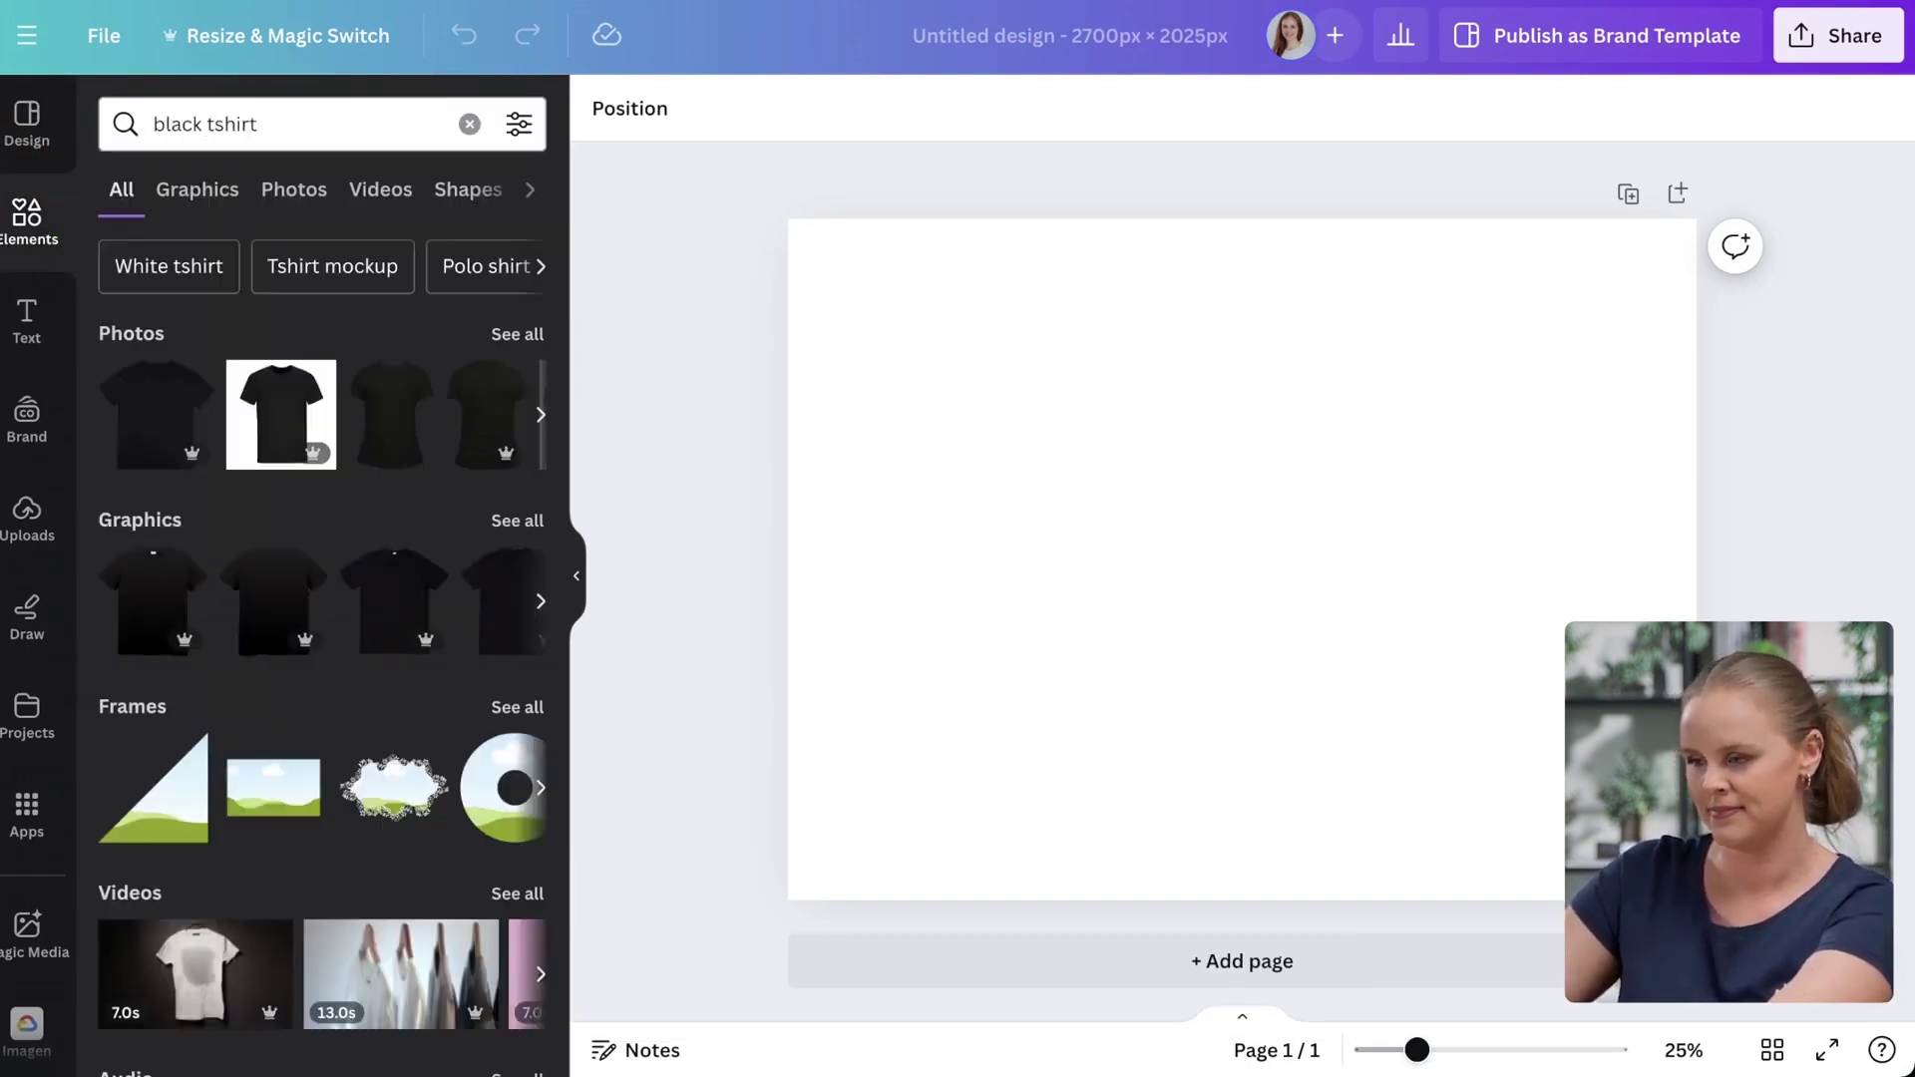
{"action": "left_click", "coordinate": [293, 189]}
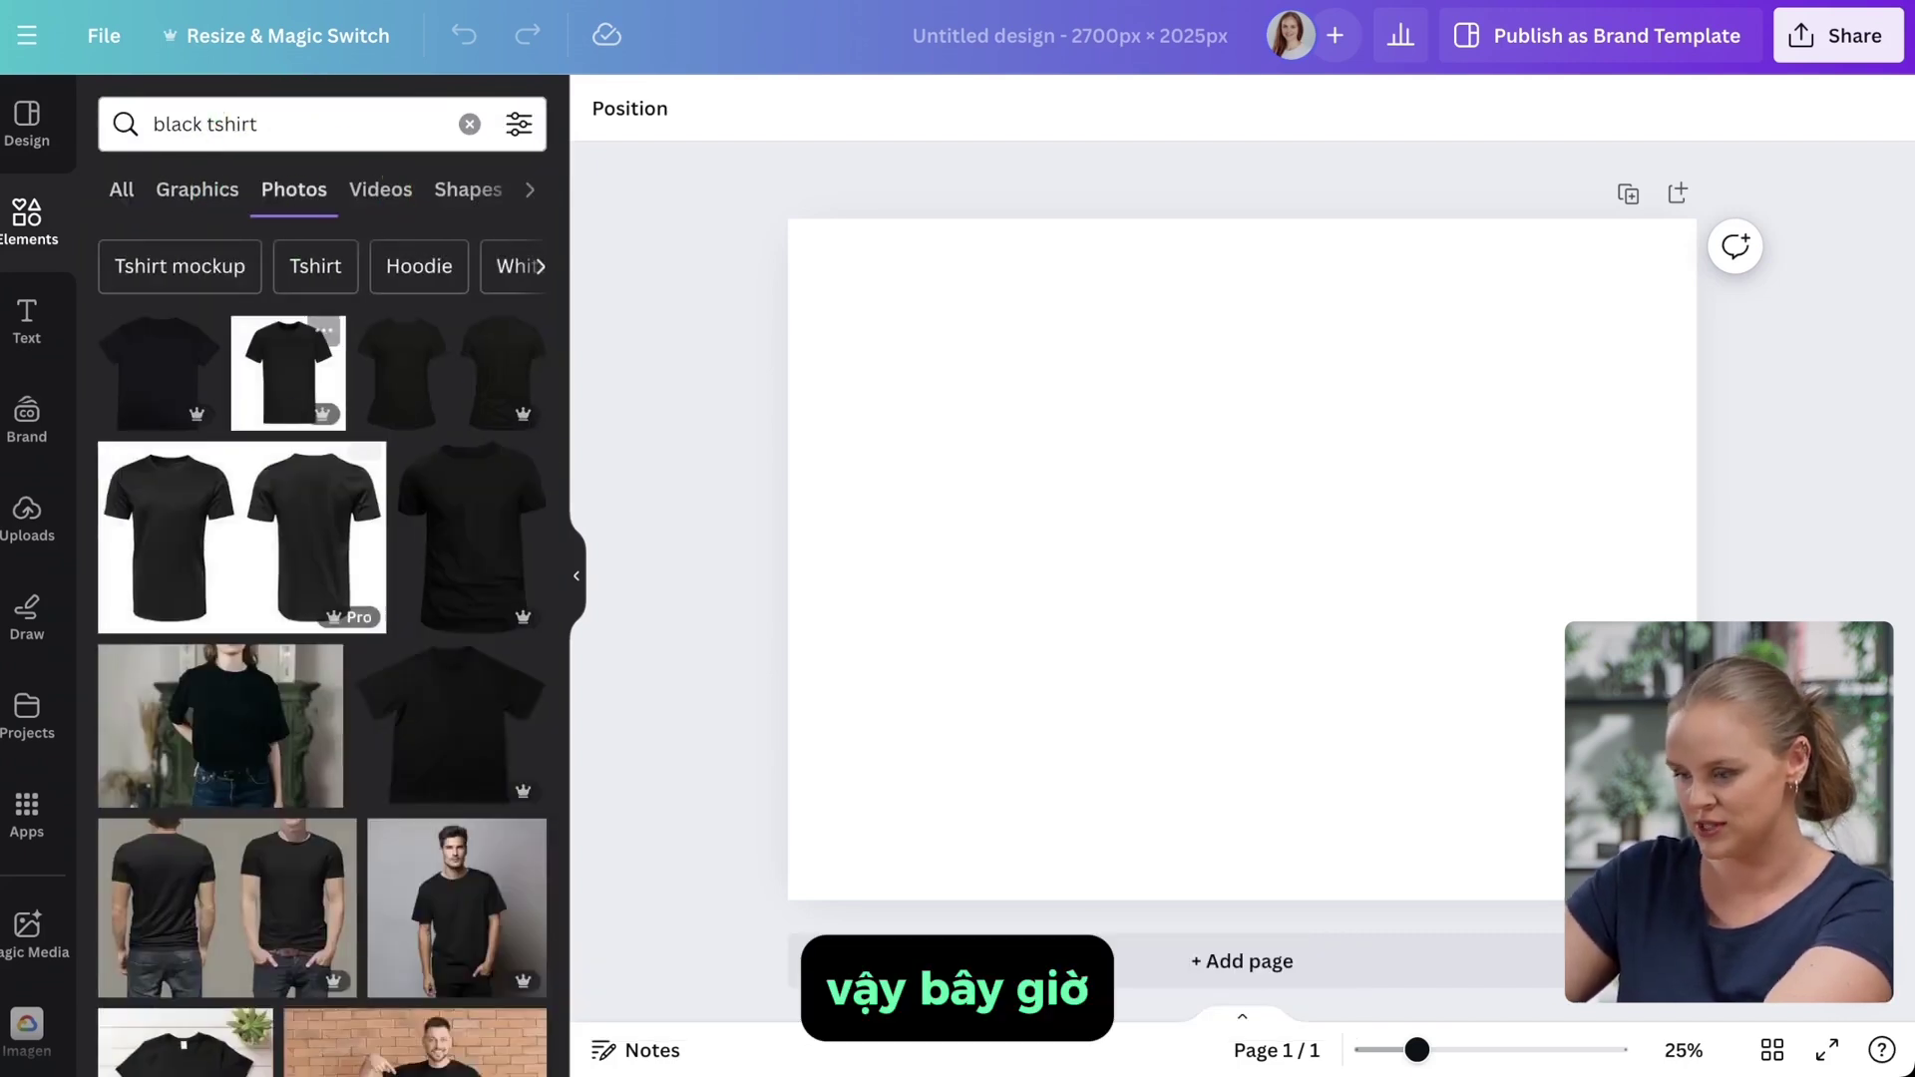
Step: Set the photo of the man in sunglasses and a black T-shirt walking down a street as the page background
{"action": "mouse_move", "coordinate": [241, 537]}
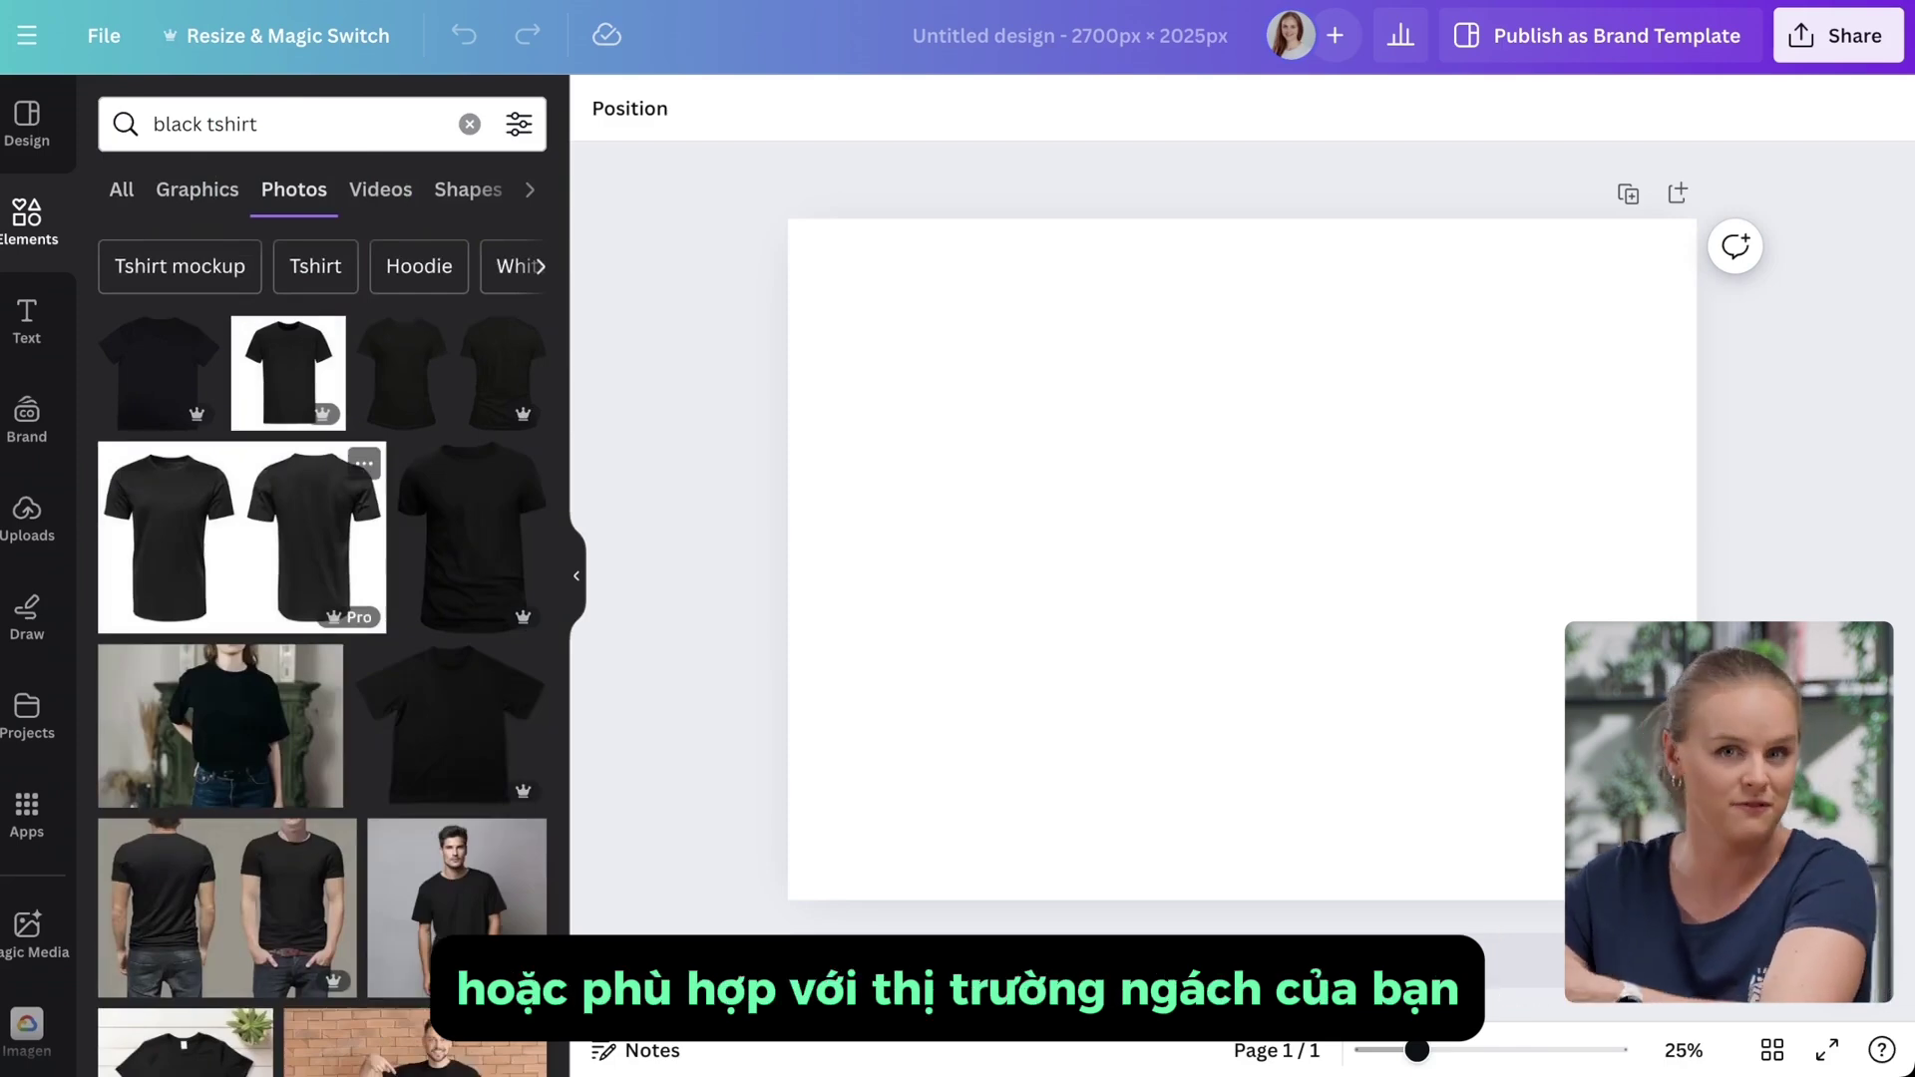
{"action": "scroll", "coordinate": [239, 449], "scroll_direction": "down", "scroll_amount": 4}
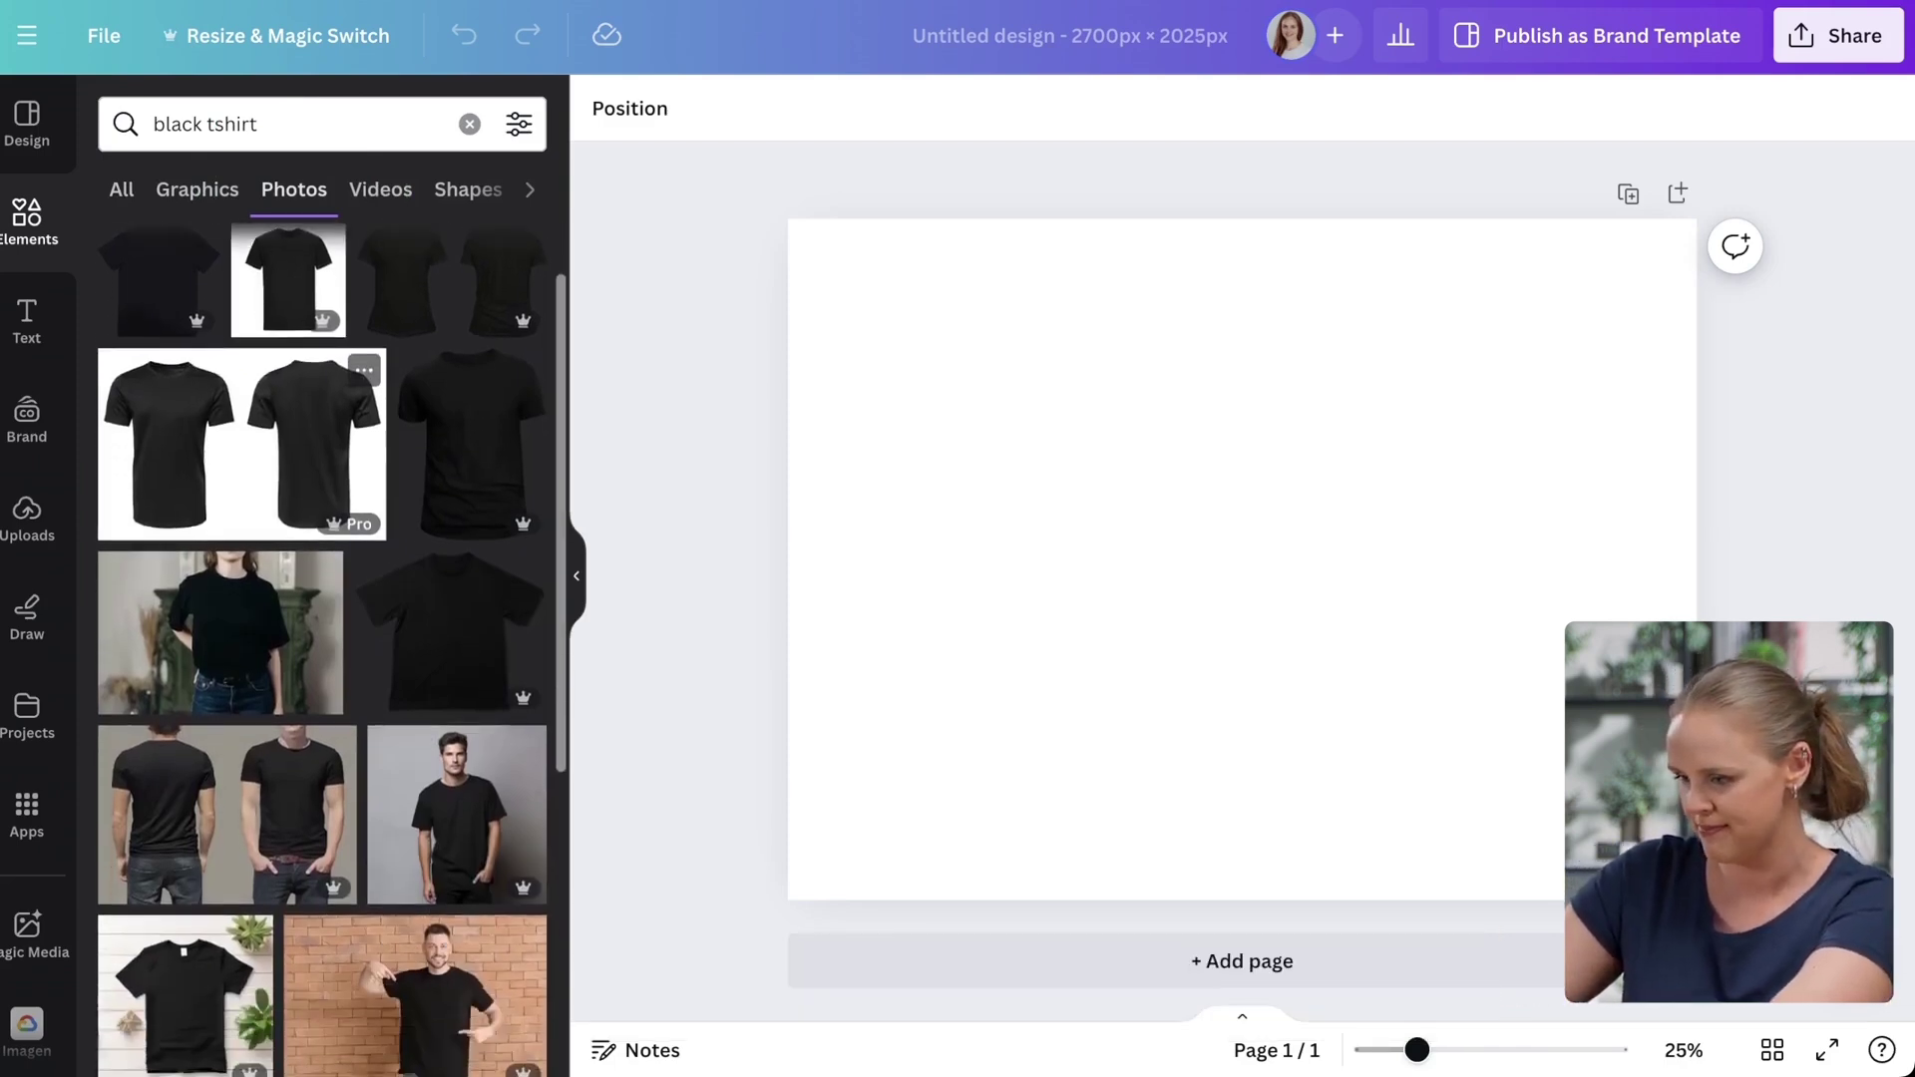
{"action": "scroll", "coordinate": [319, 419], "scroll_direction": "down", "scroll_amount": 3}
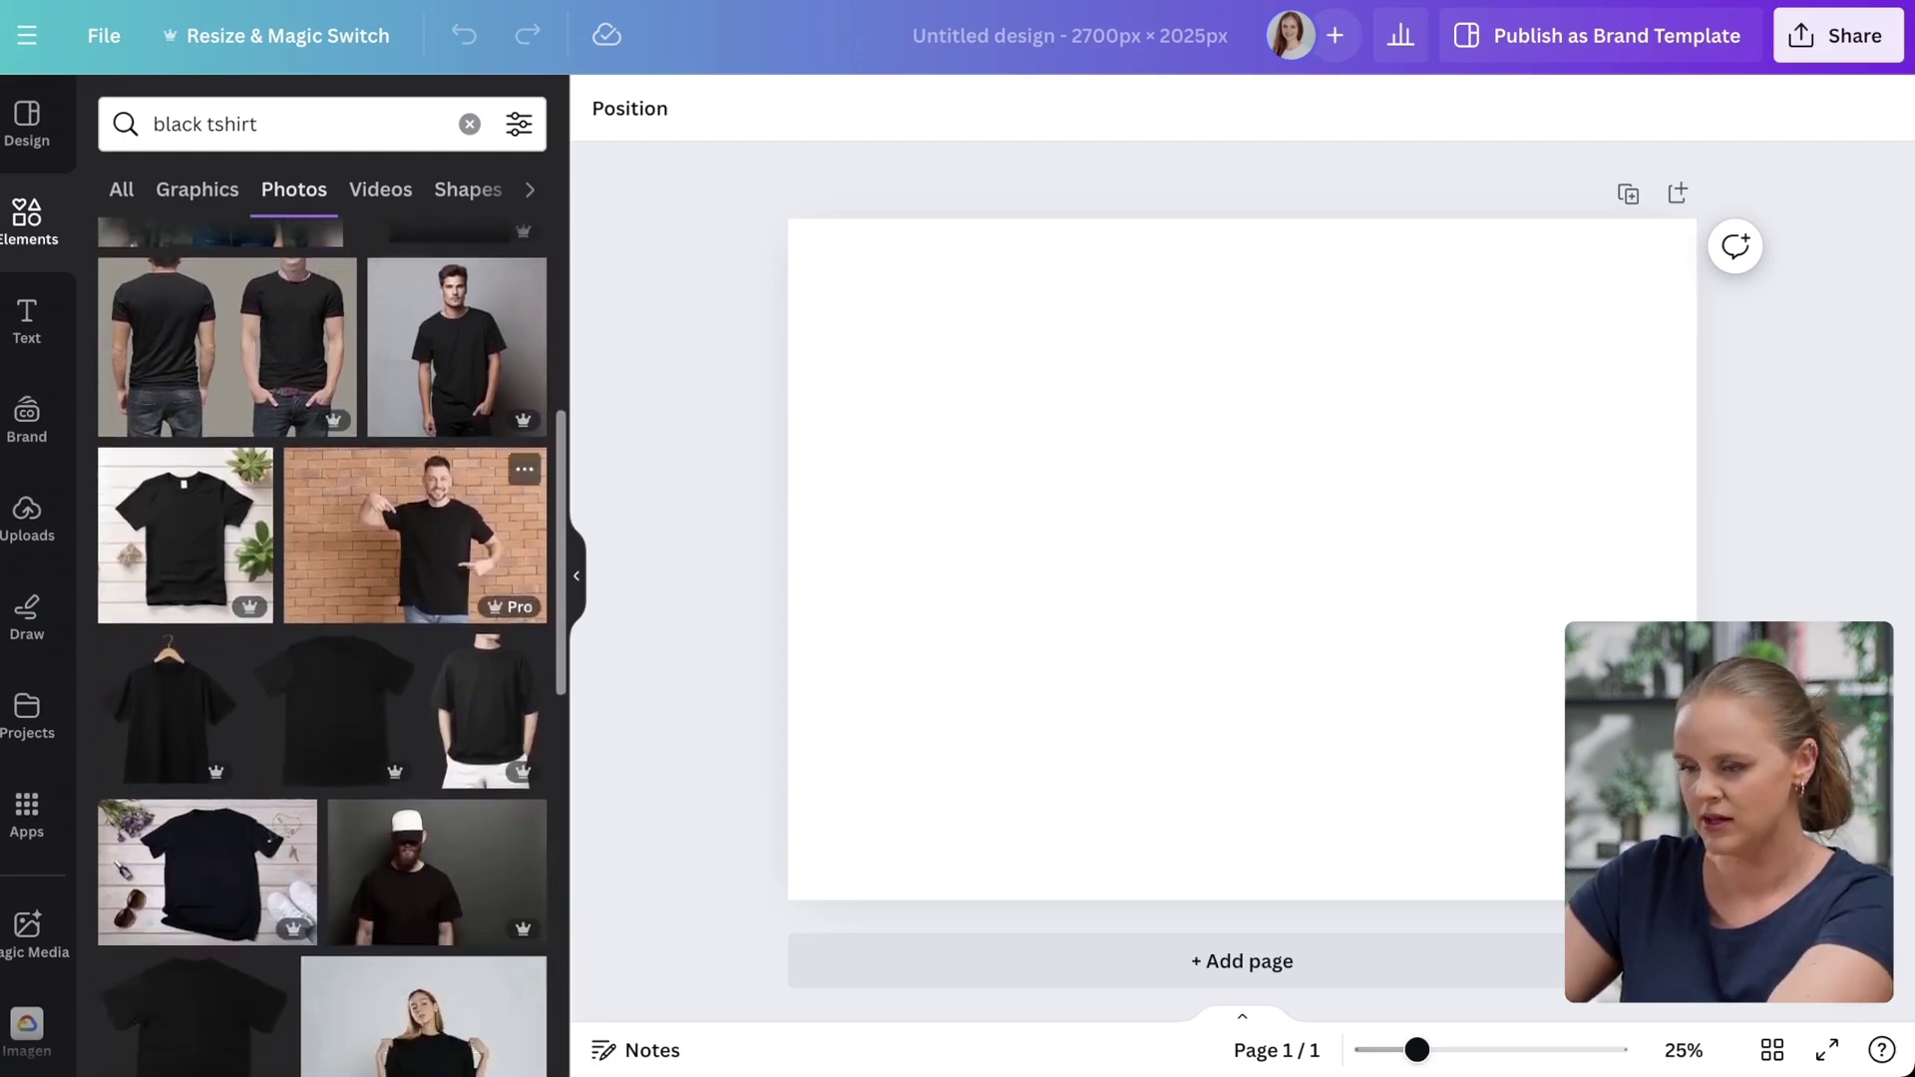
{"action": "scroll", "coordinate": [300, 499], "scroll_direction": "down", "scroll_amount": 3}
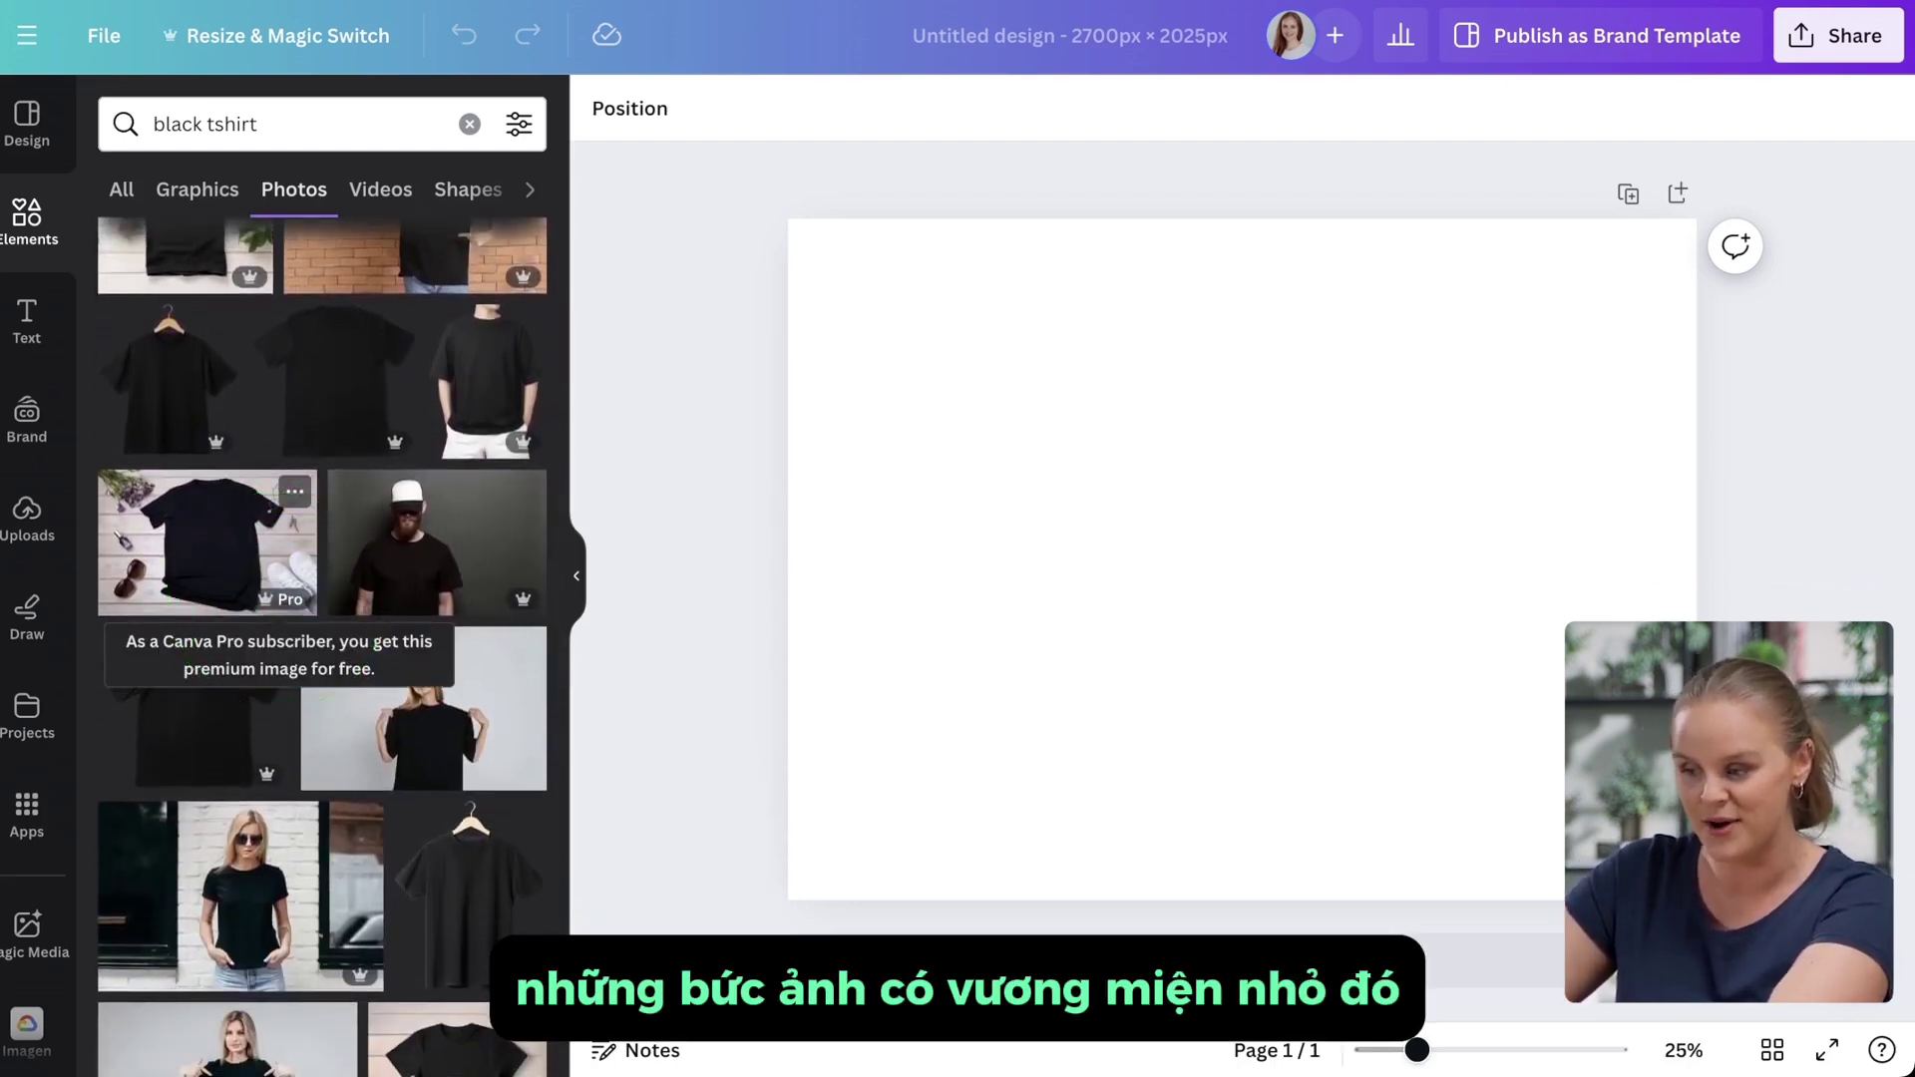
{"action": "scroll", "coordinate": [439, 589], "scroll_direction": "down", "scroll_amount": 1}
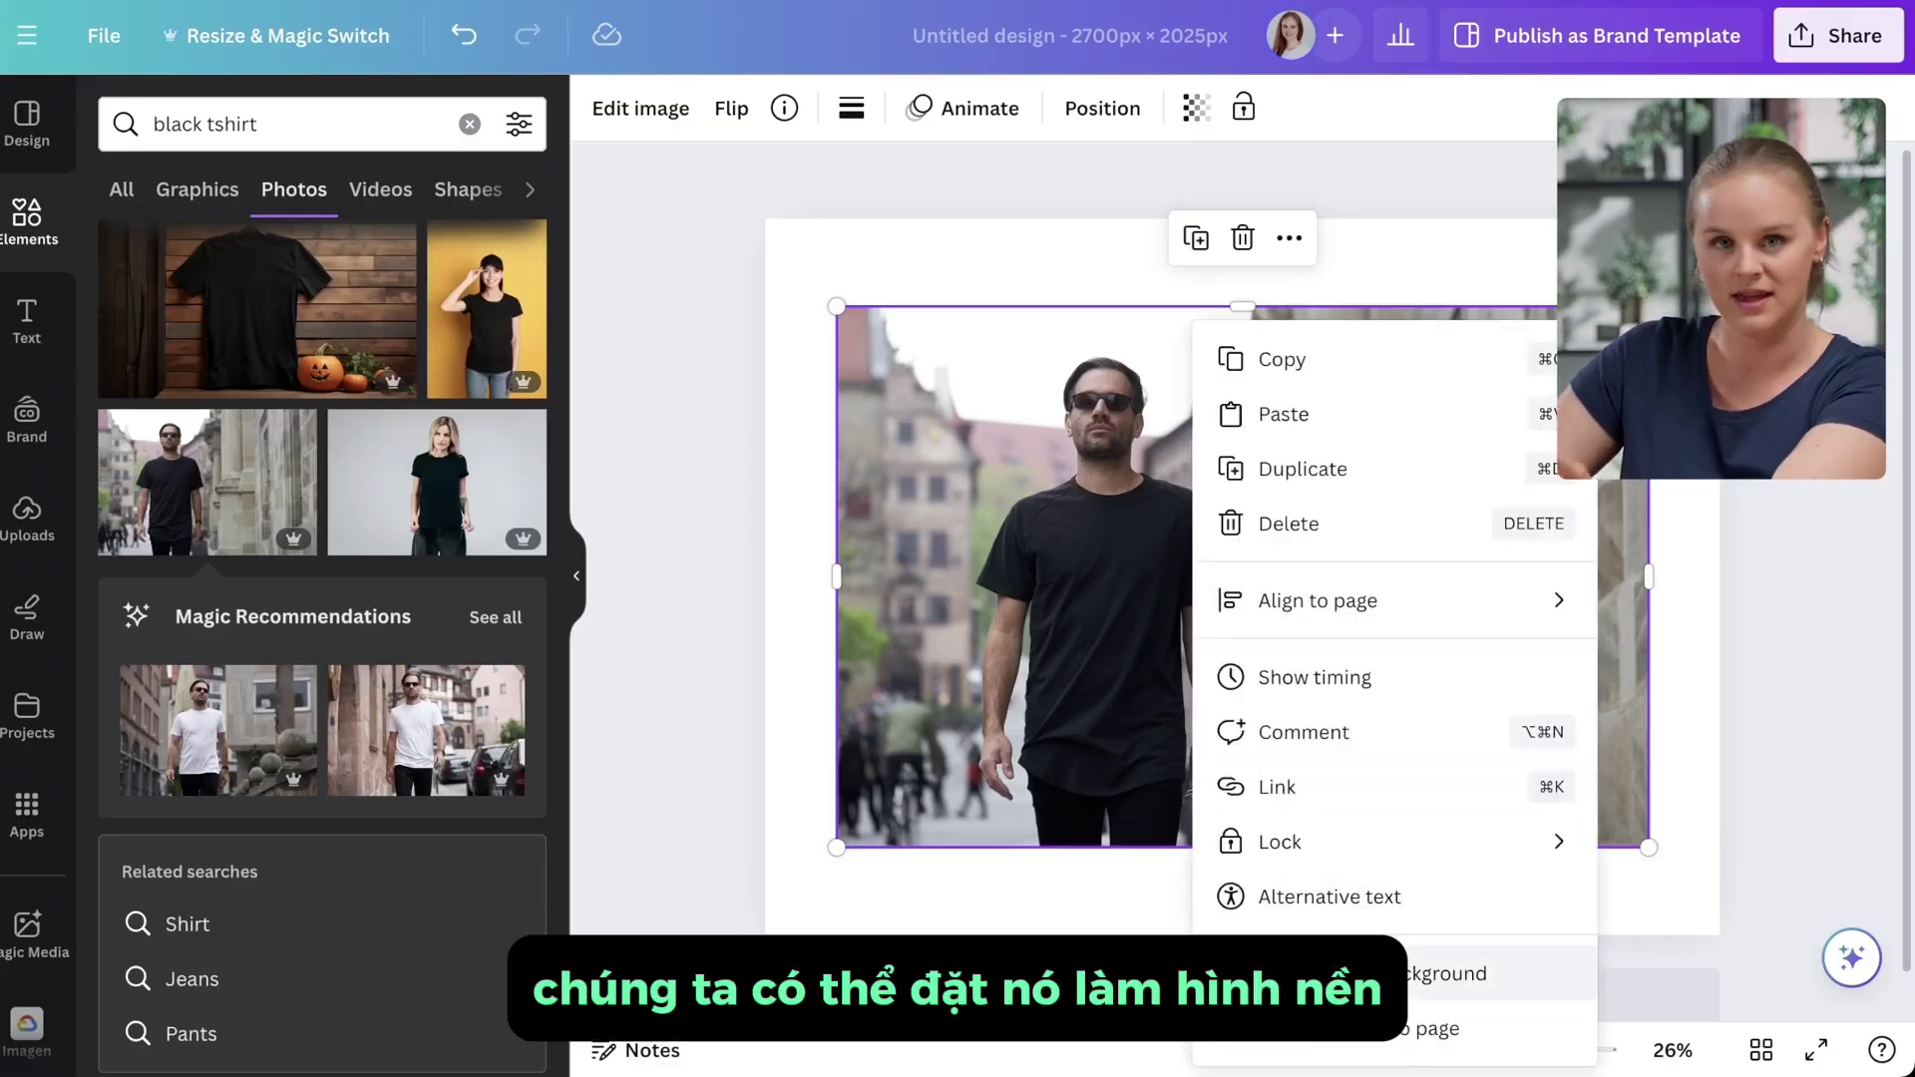
{"action": "left_click", "coordinate": [1476, 974]}
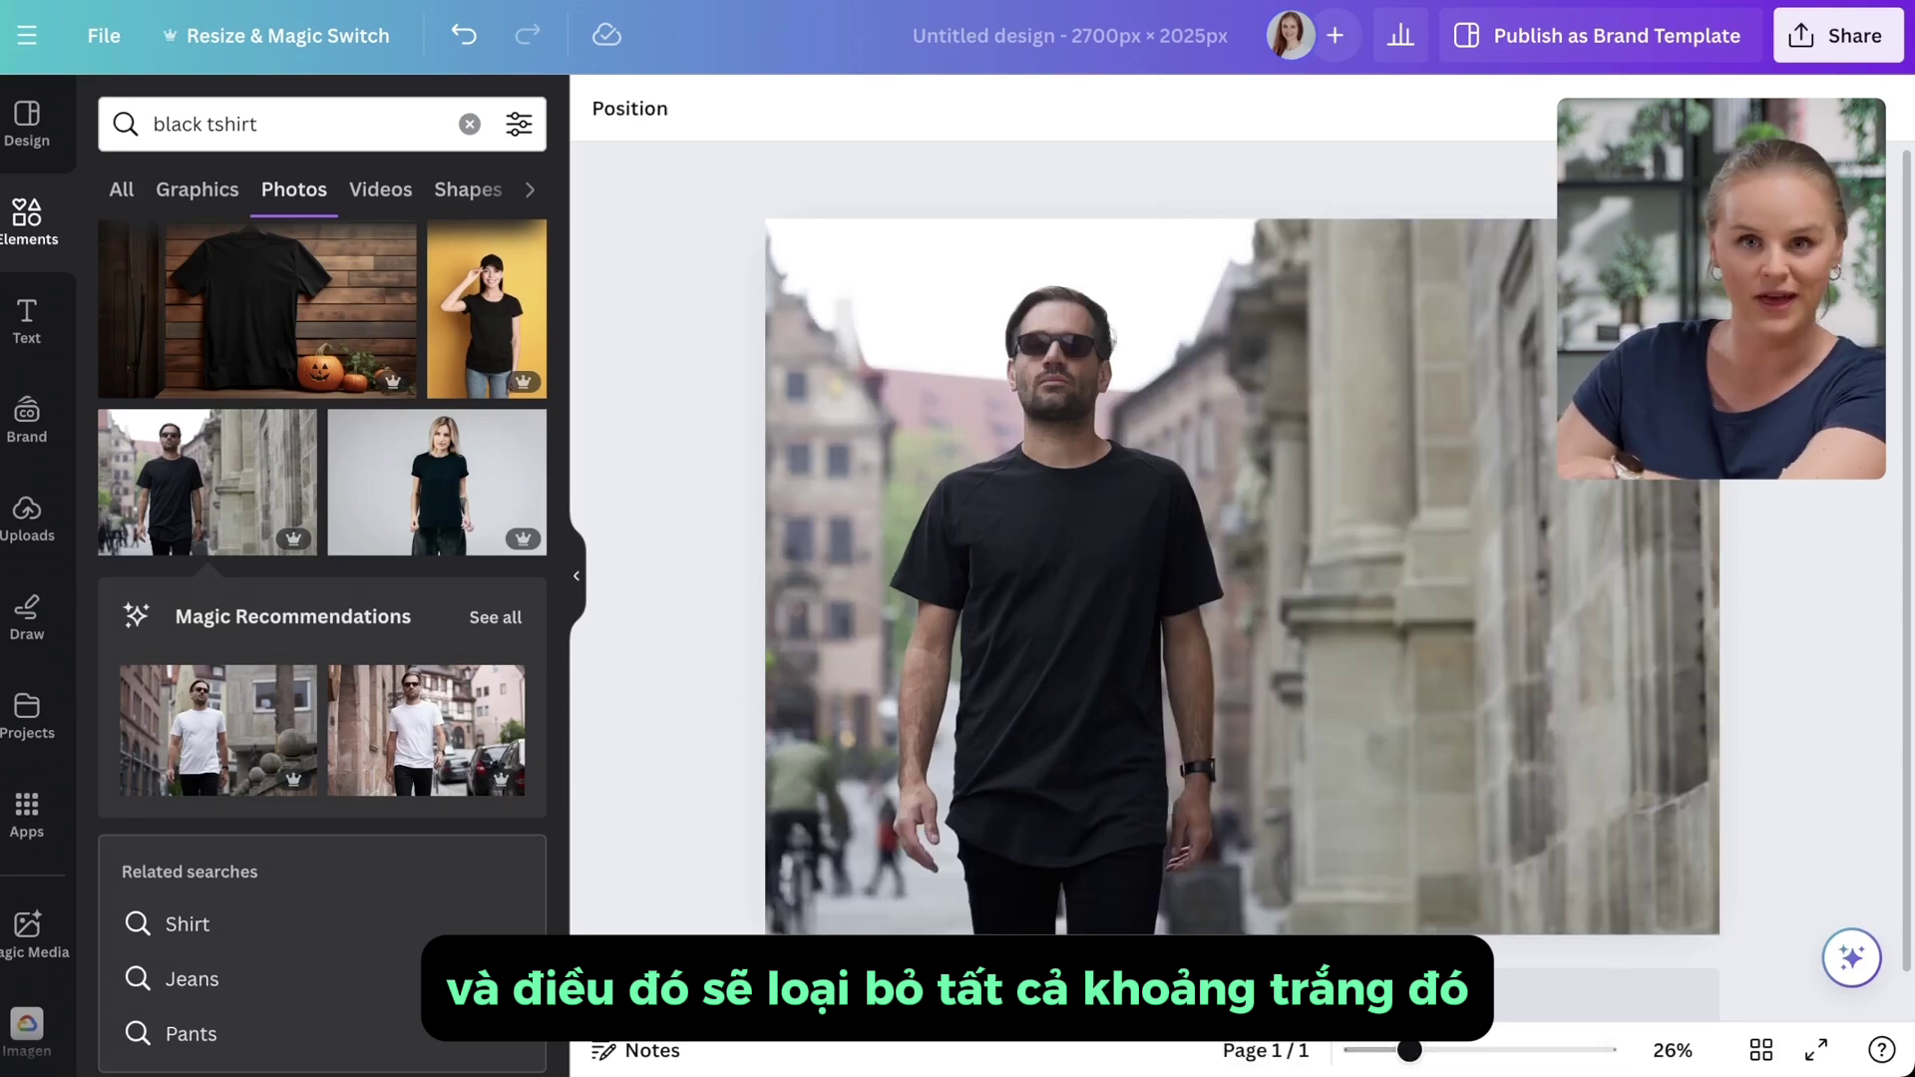
Step: Crop the background photo by enlarging it and shifting it so the black T-shirt fills the middle of the page
{"action": "double_click", "coordinate": [1242, 618]}
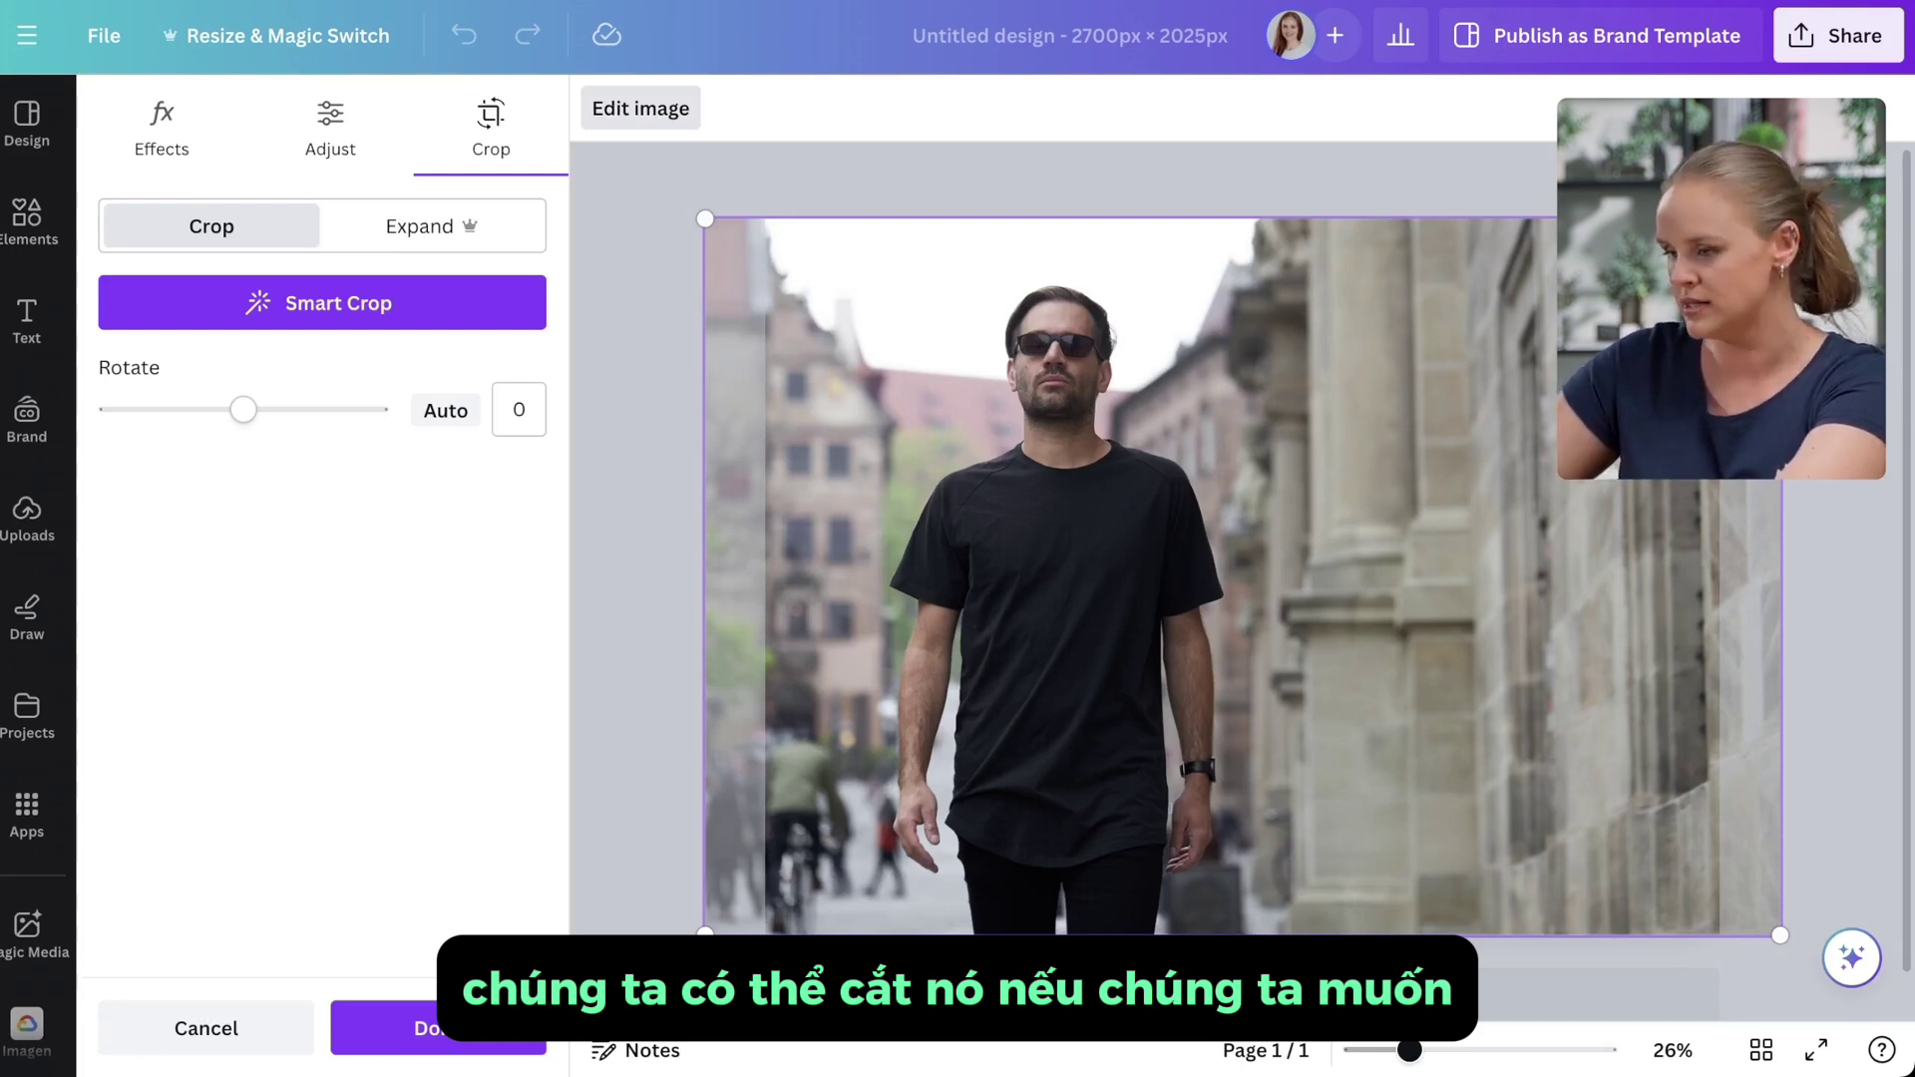
{"action": "left_click_drag", "start_coordinate": [705, 218], "coordinate": [383, 3]}
{"action": "left_click_drag", "start_coordinate": [860, 501], "coordinate": [1057, 501]}
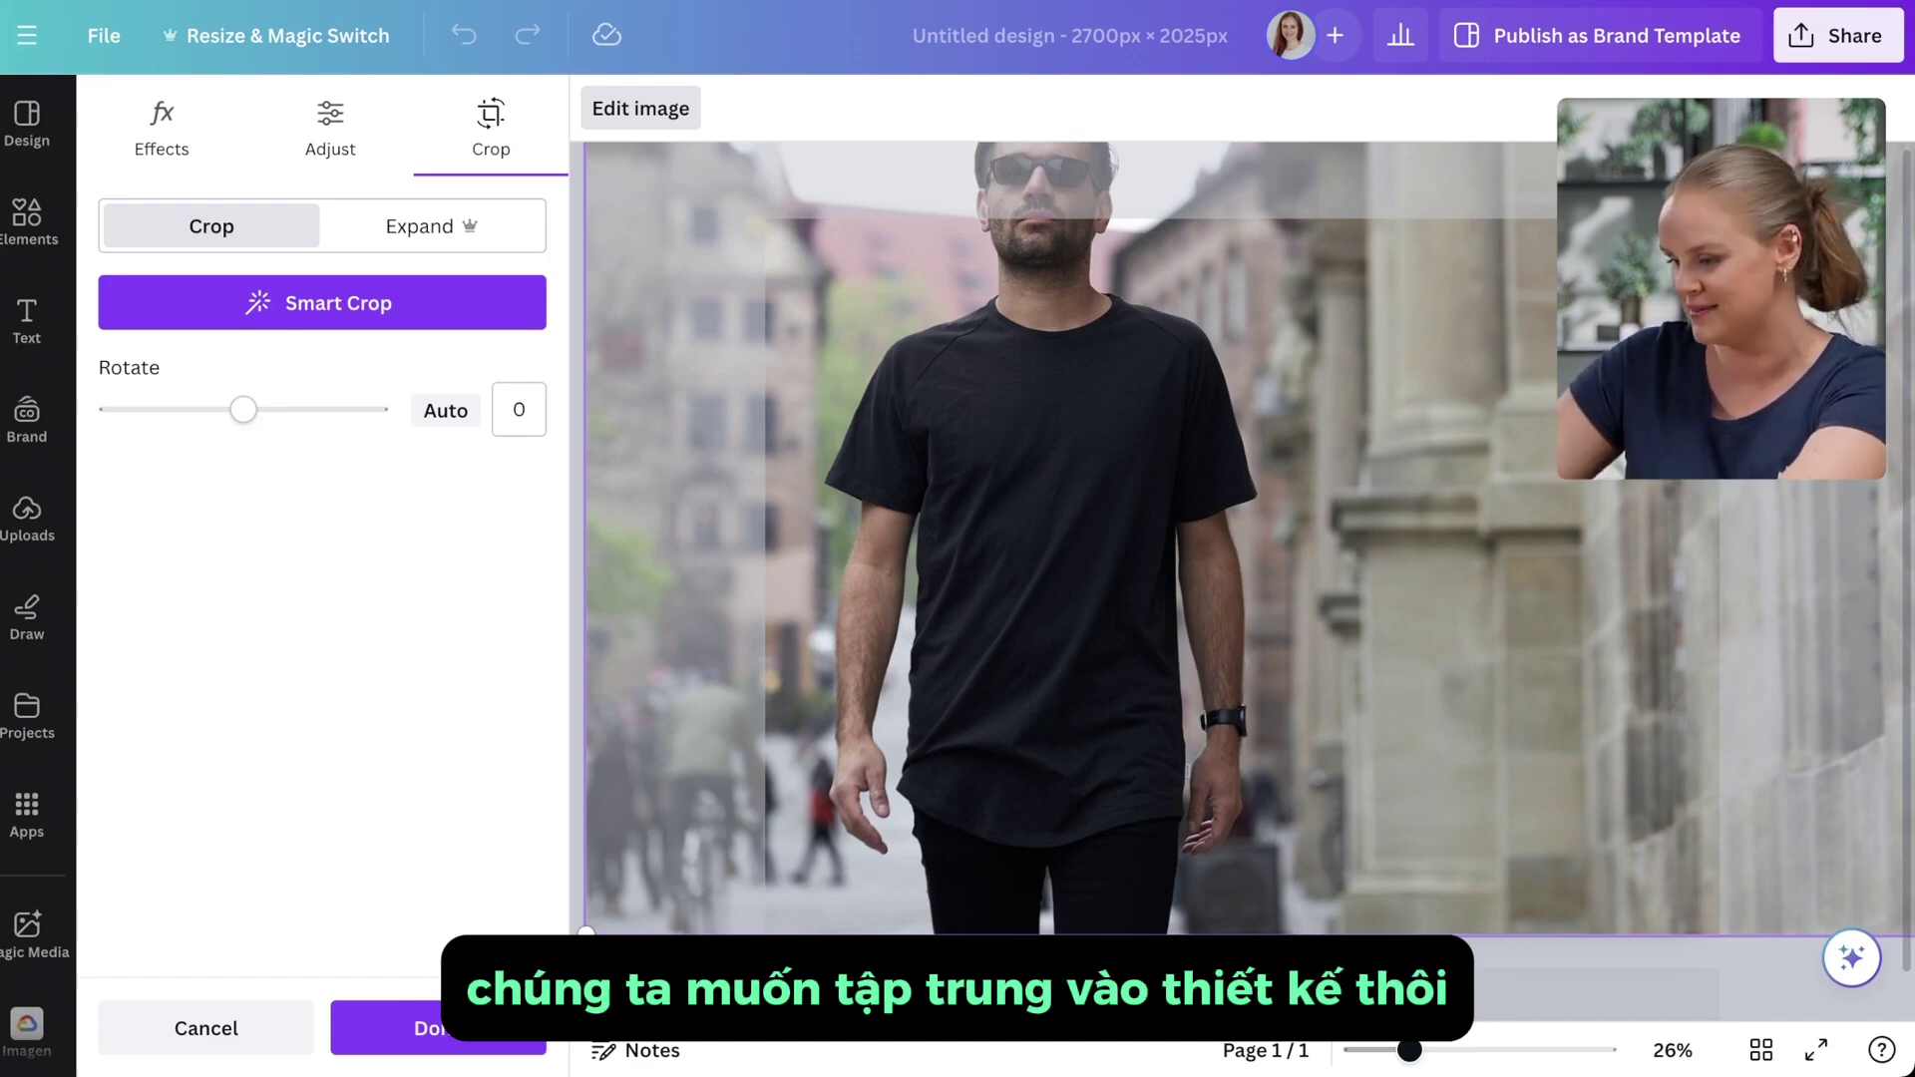
{"action": "left_click_drag", "start_coordinate": [1057, 539], "coordinate": [1237, 606]}
{"action": "key", "text": "Return"}
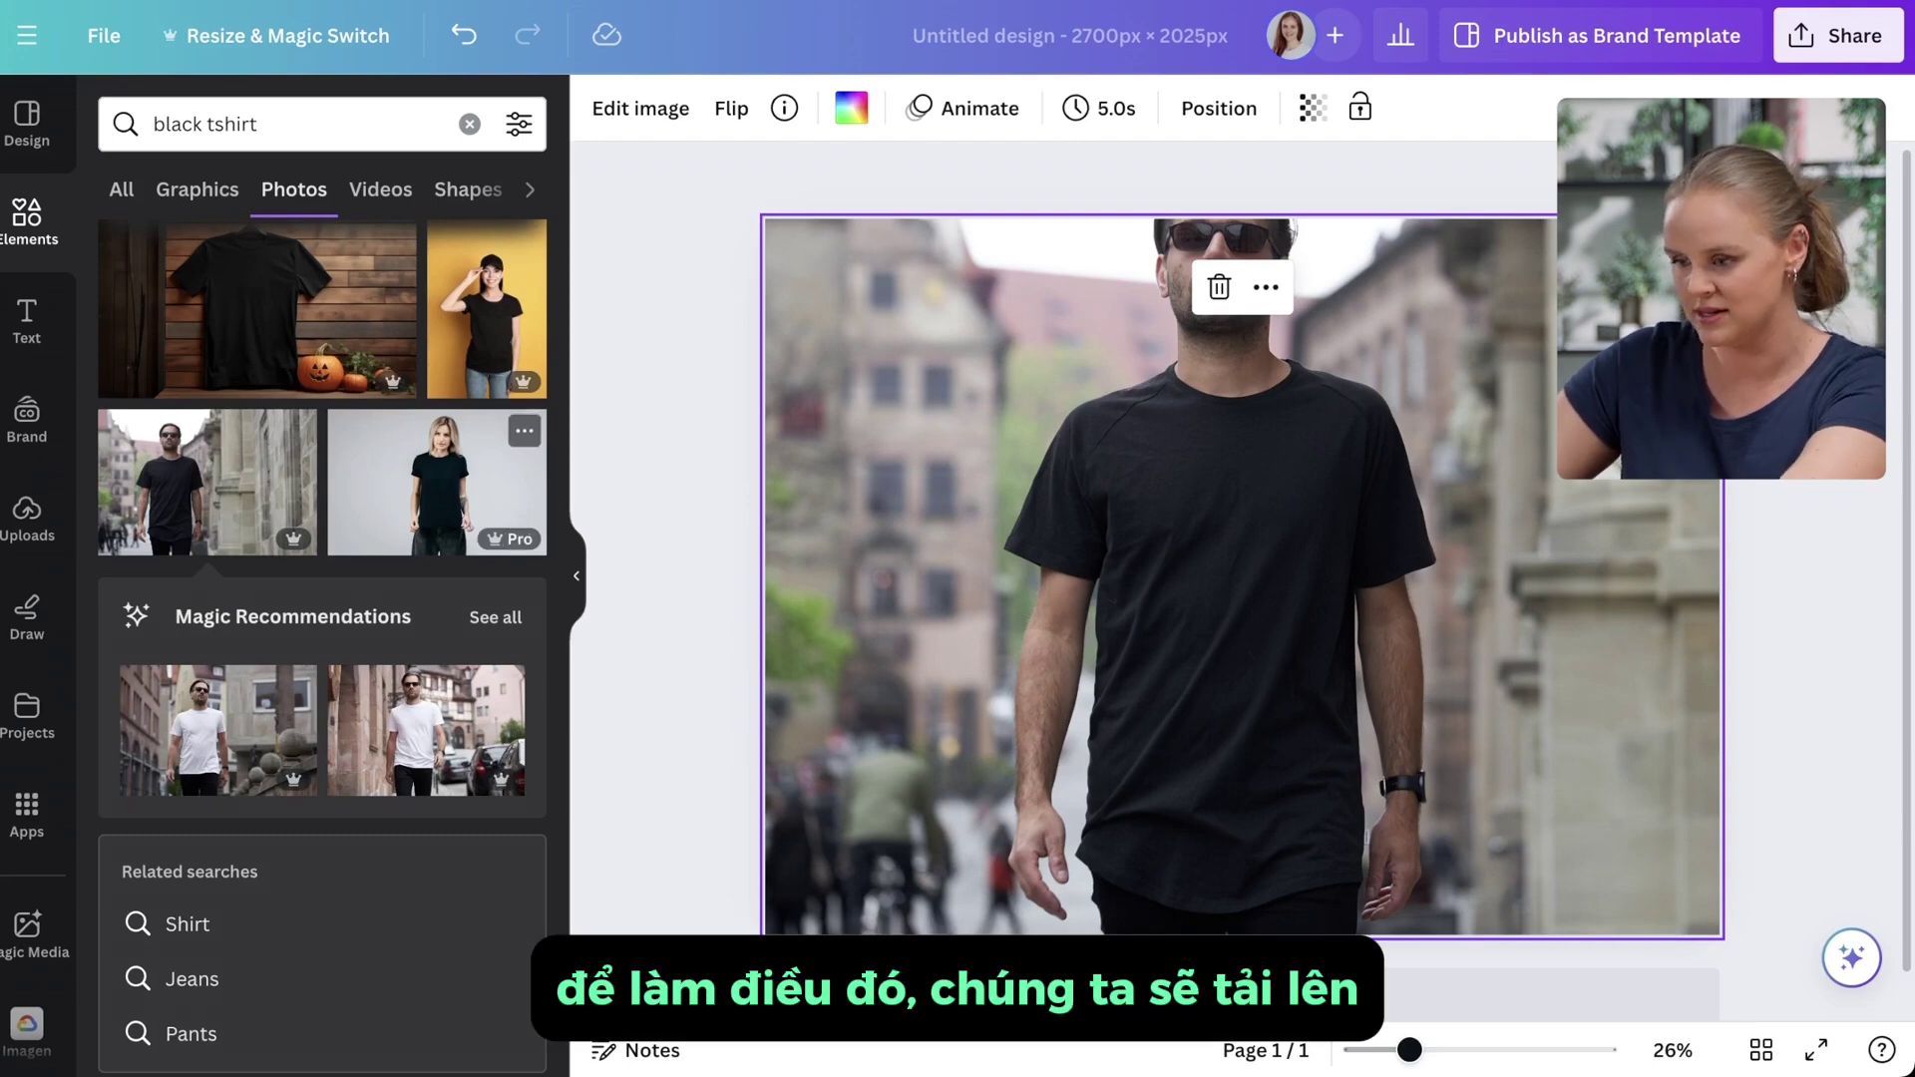
Step: Add the uploaded white-text "You don't stop riding when you get old" motorcycle graphic, scaled down and centred on the shirt's chest
{"action": "left_click", "coordinate": [27, 514]}
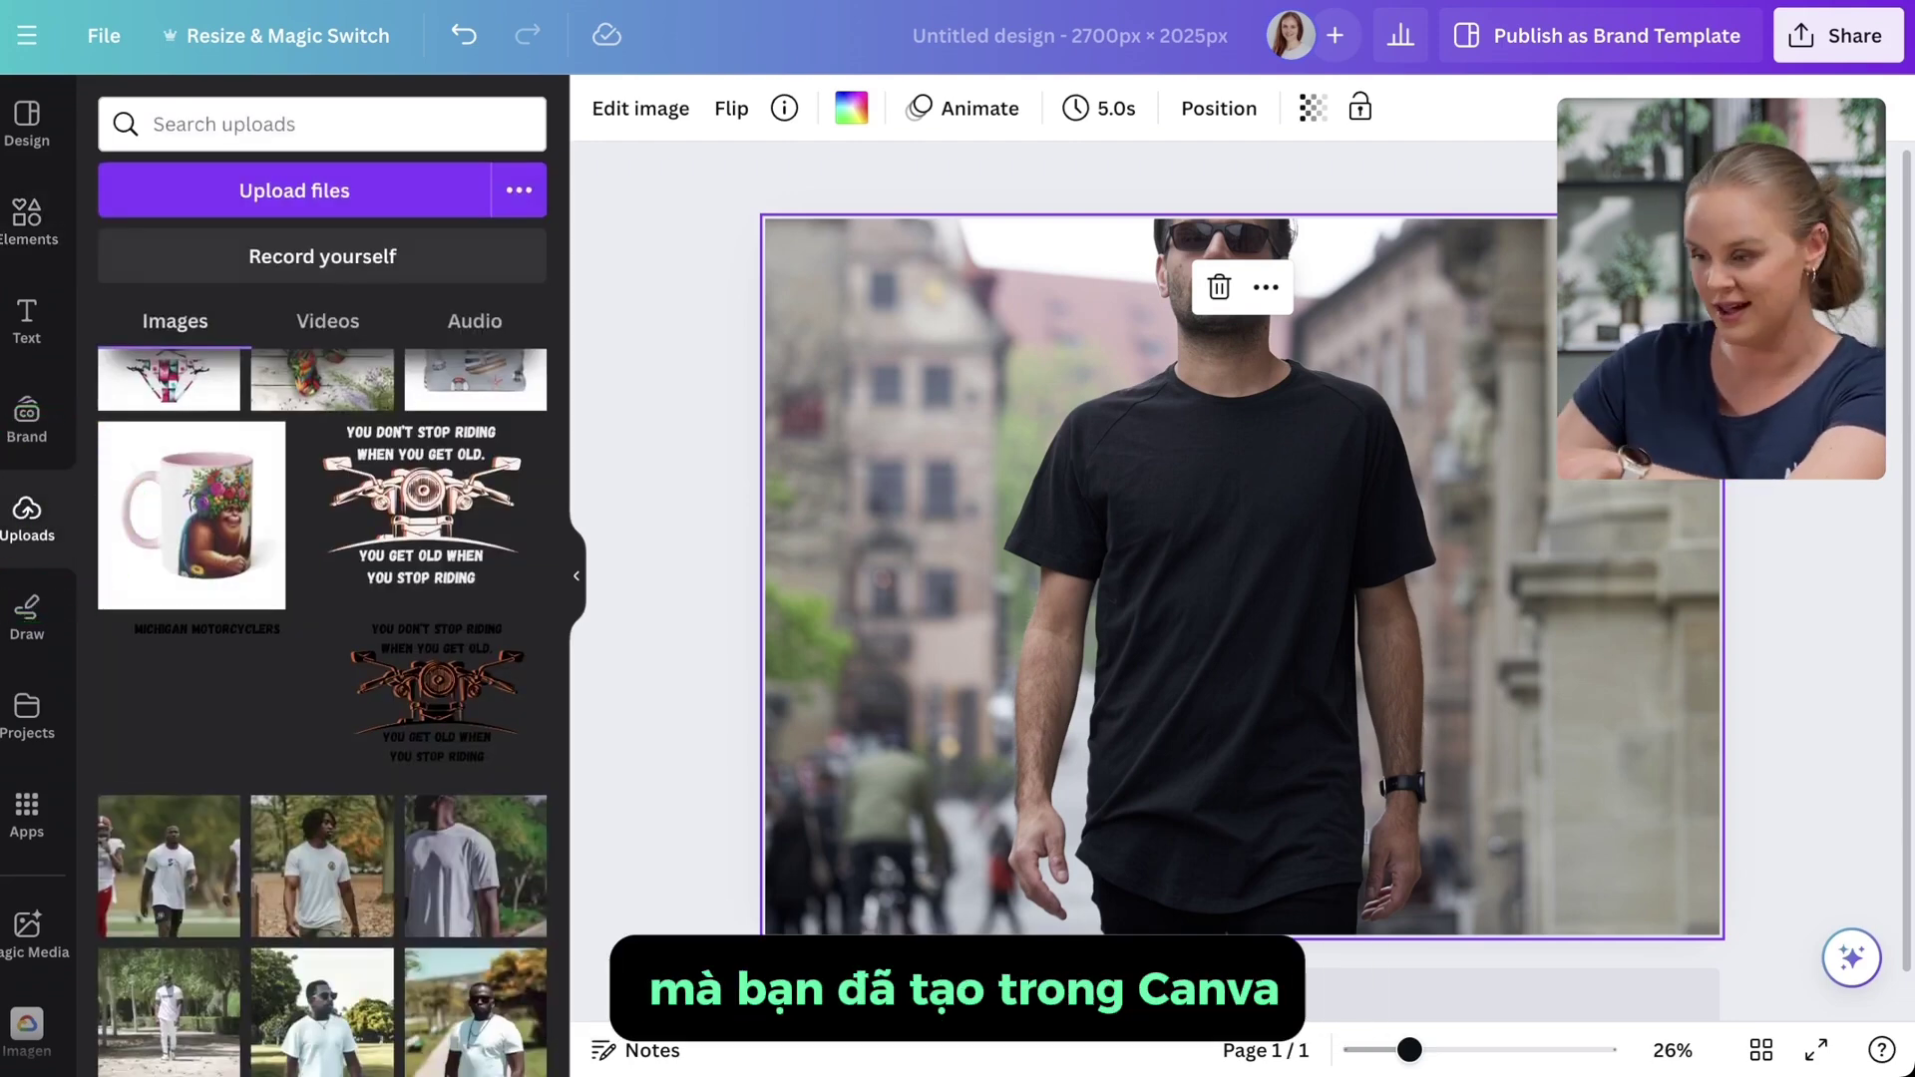
{"action": "left_click", "coordinate": [422, 504]}
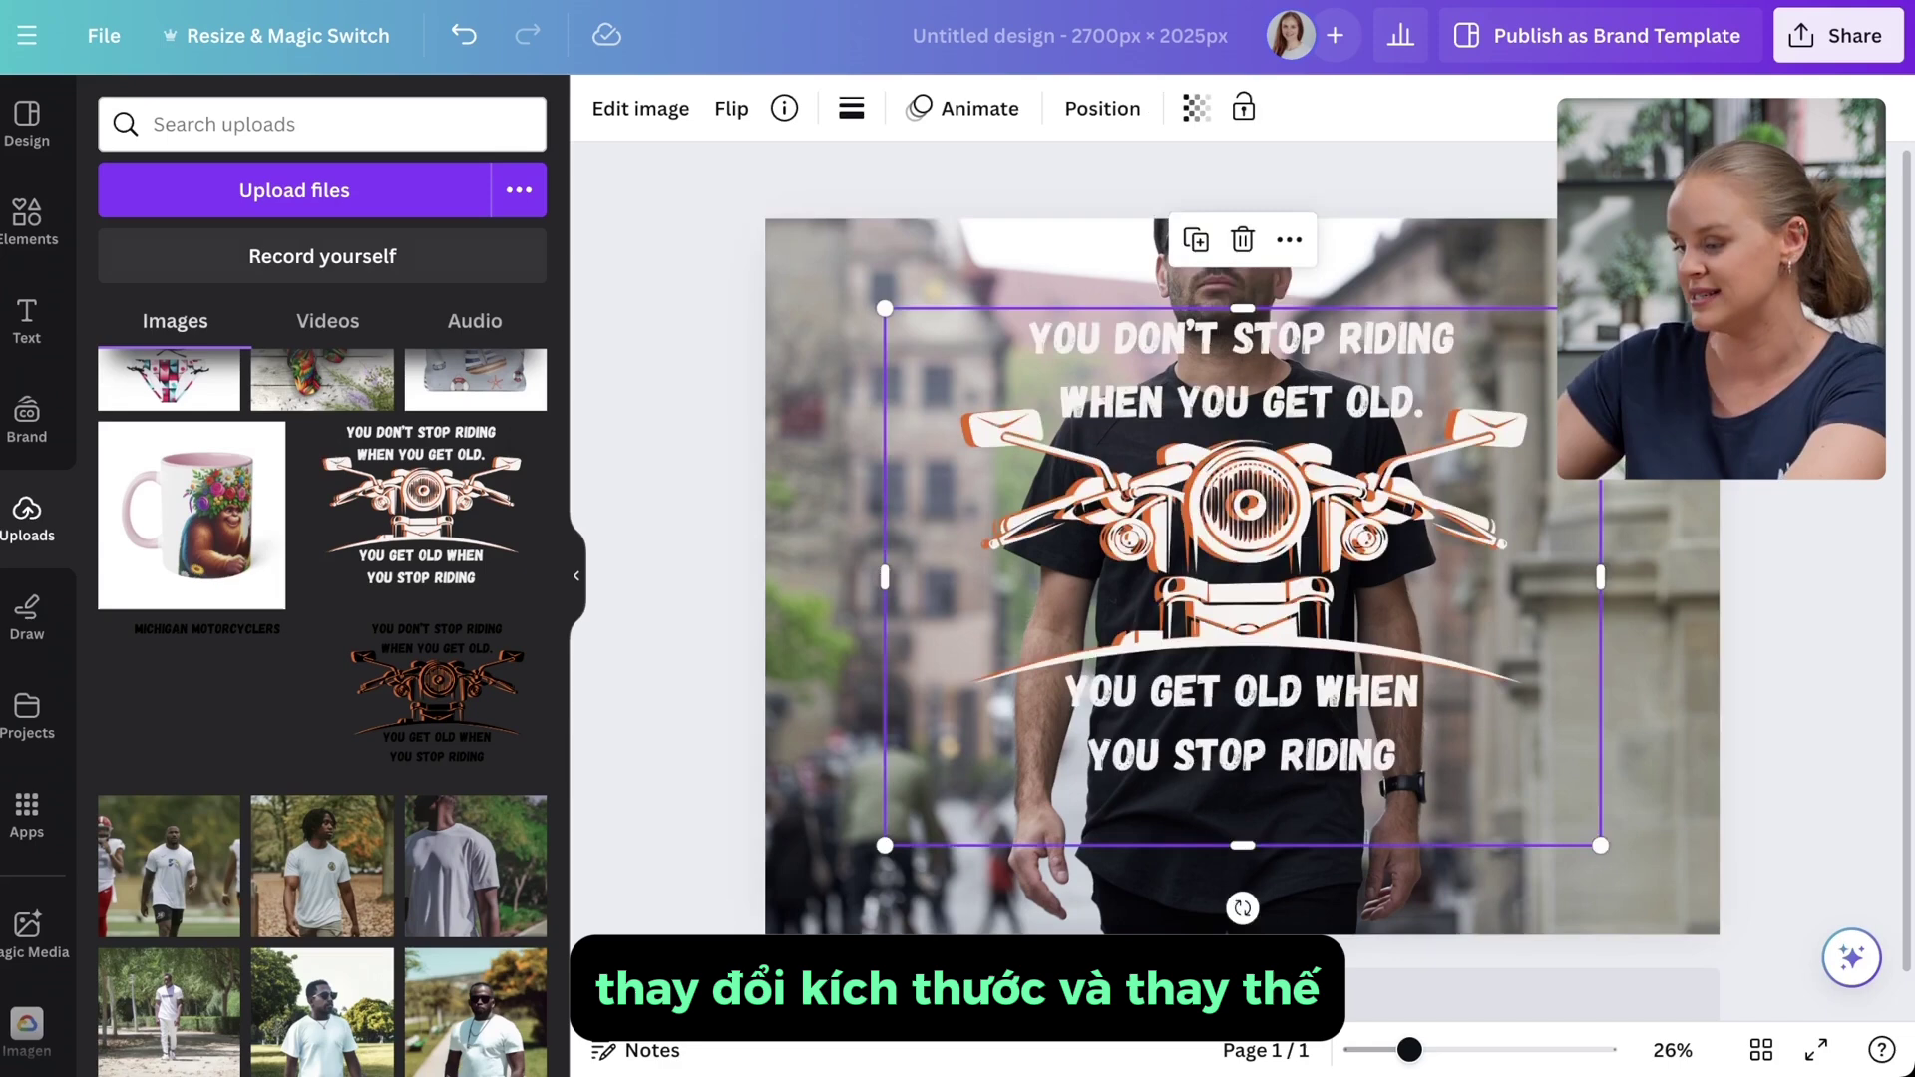
{"action": "left_click_drag", "start_coordinate": [885, 308], "coordinate": [1326, 640]}
{"action": "left_click_drag", "start_coordinate": [1463, 740], "coordinate": [1228, 551]}
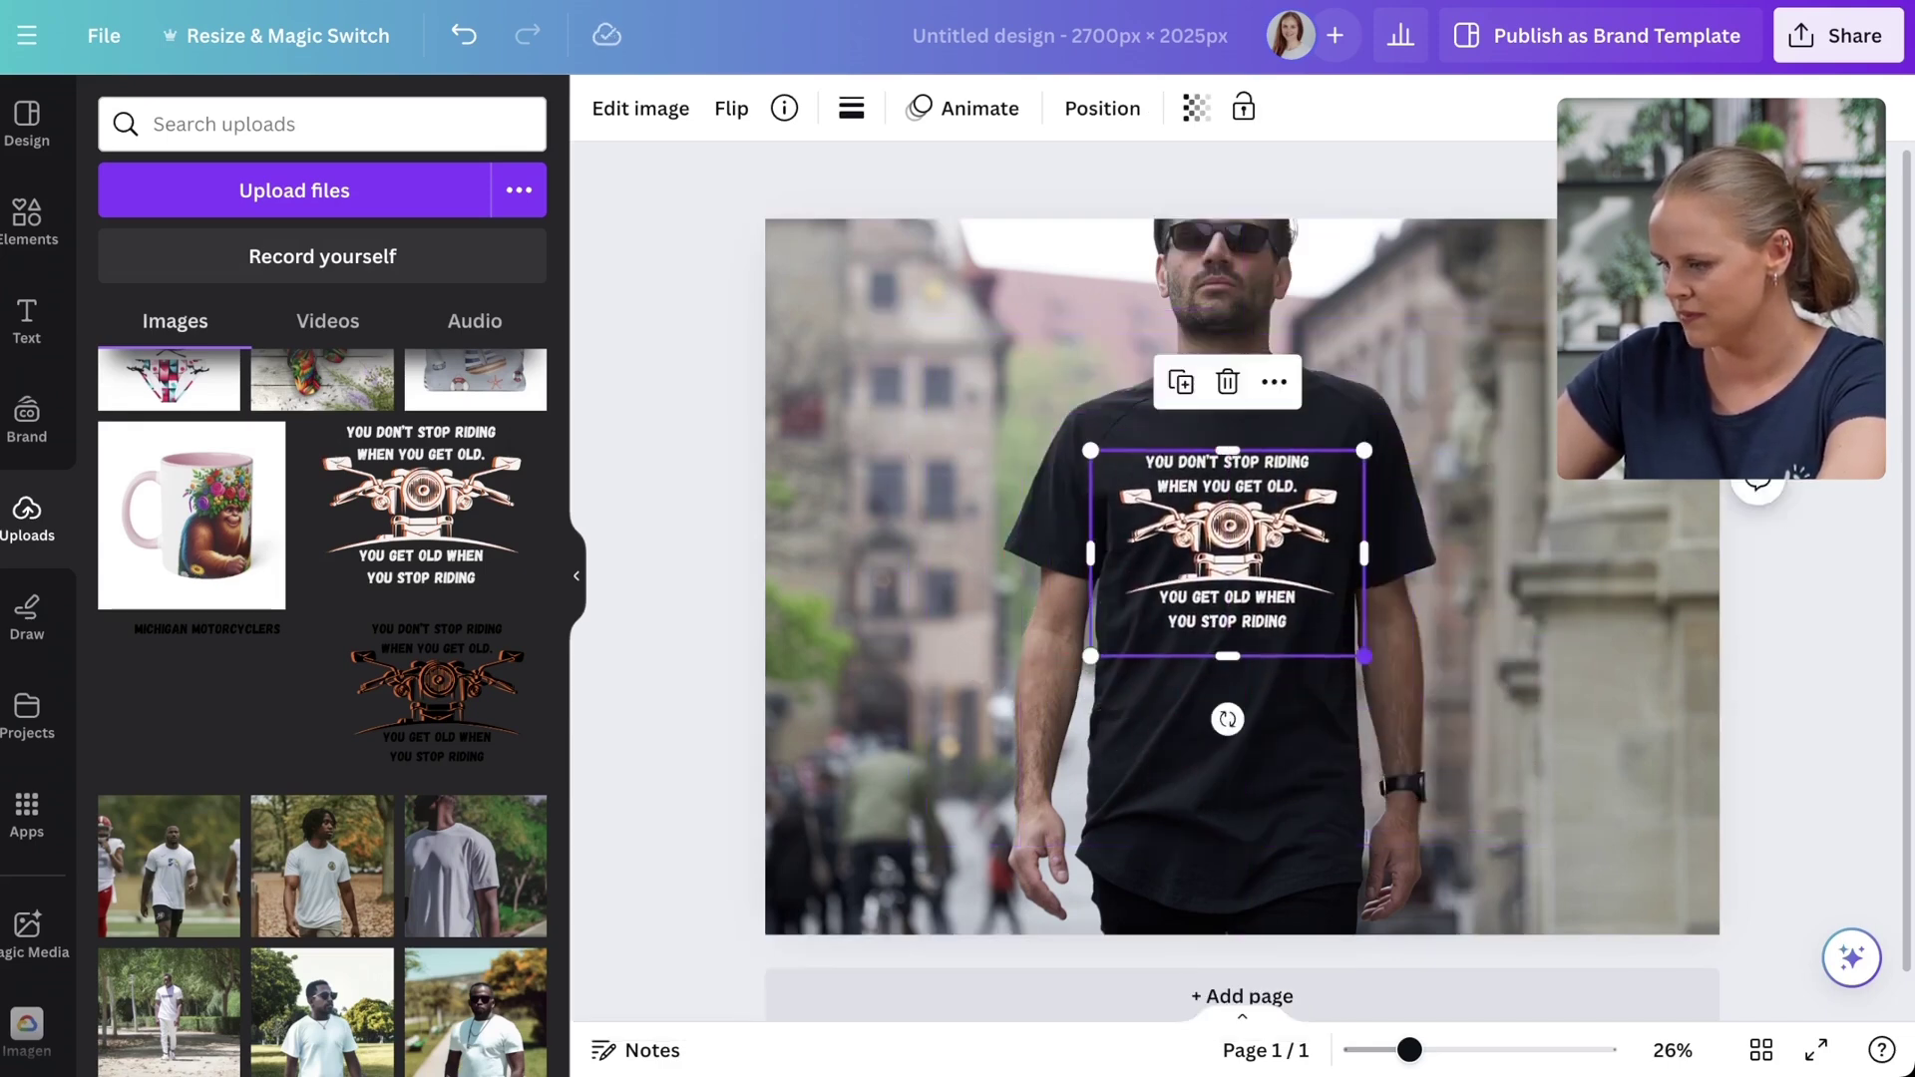
{"action": "left_click_drag", "start_coordinate": [1364, 655], "coordinate": [1329, 628]}
{"action": "left_click_drag", "start_coordinate": [1210, 540], "coordinate": [1233, 539]}
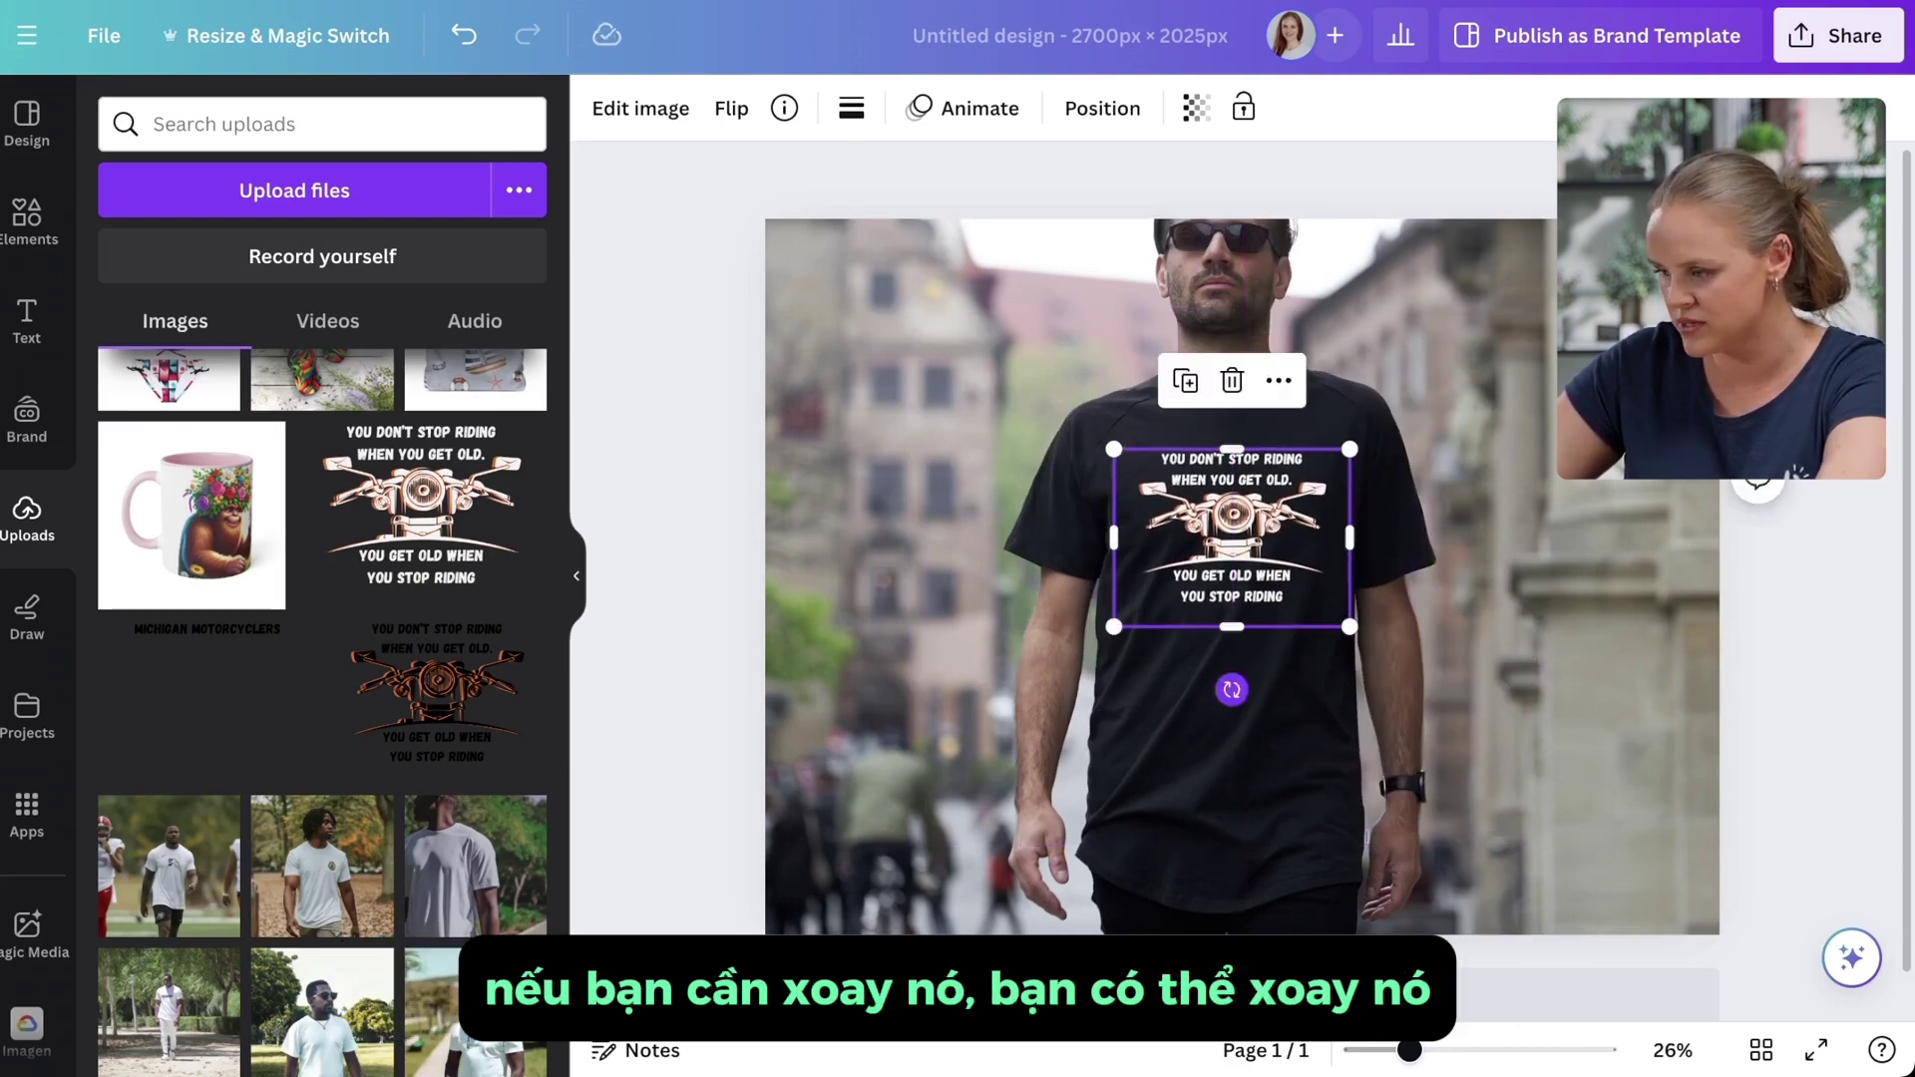
{"action": "left_click_drag", "start_coordinate": [1227, 684], "coordinate": [1232, 690]}
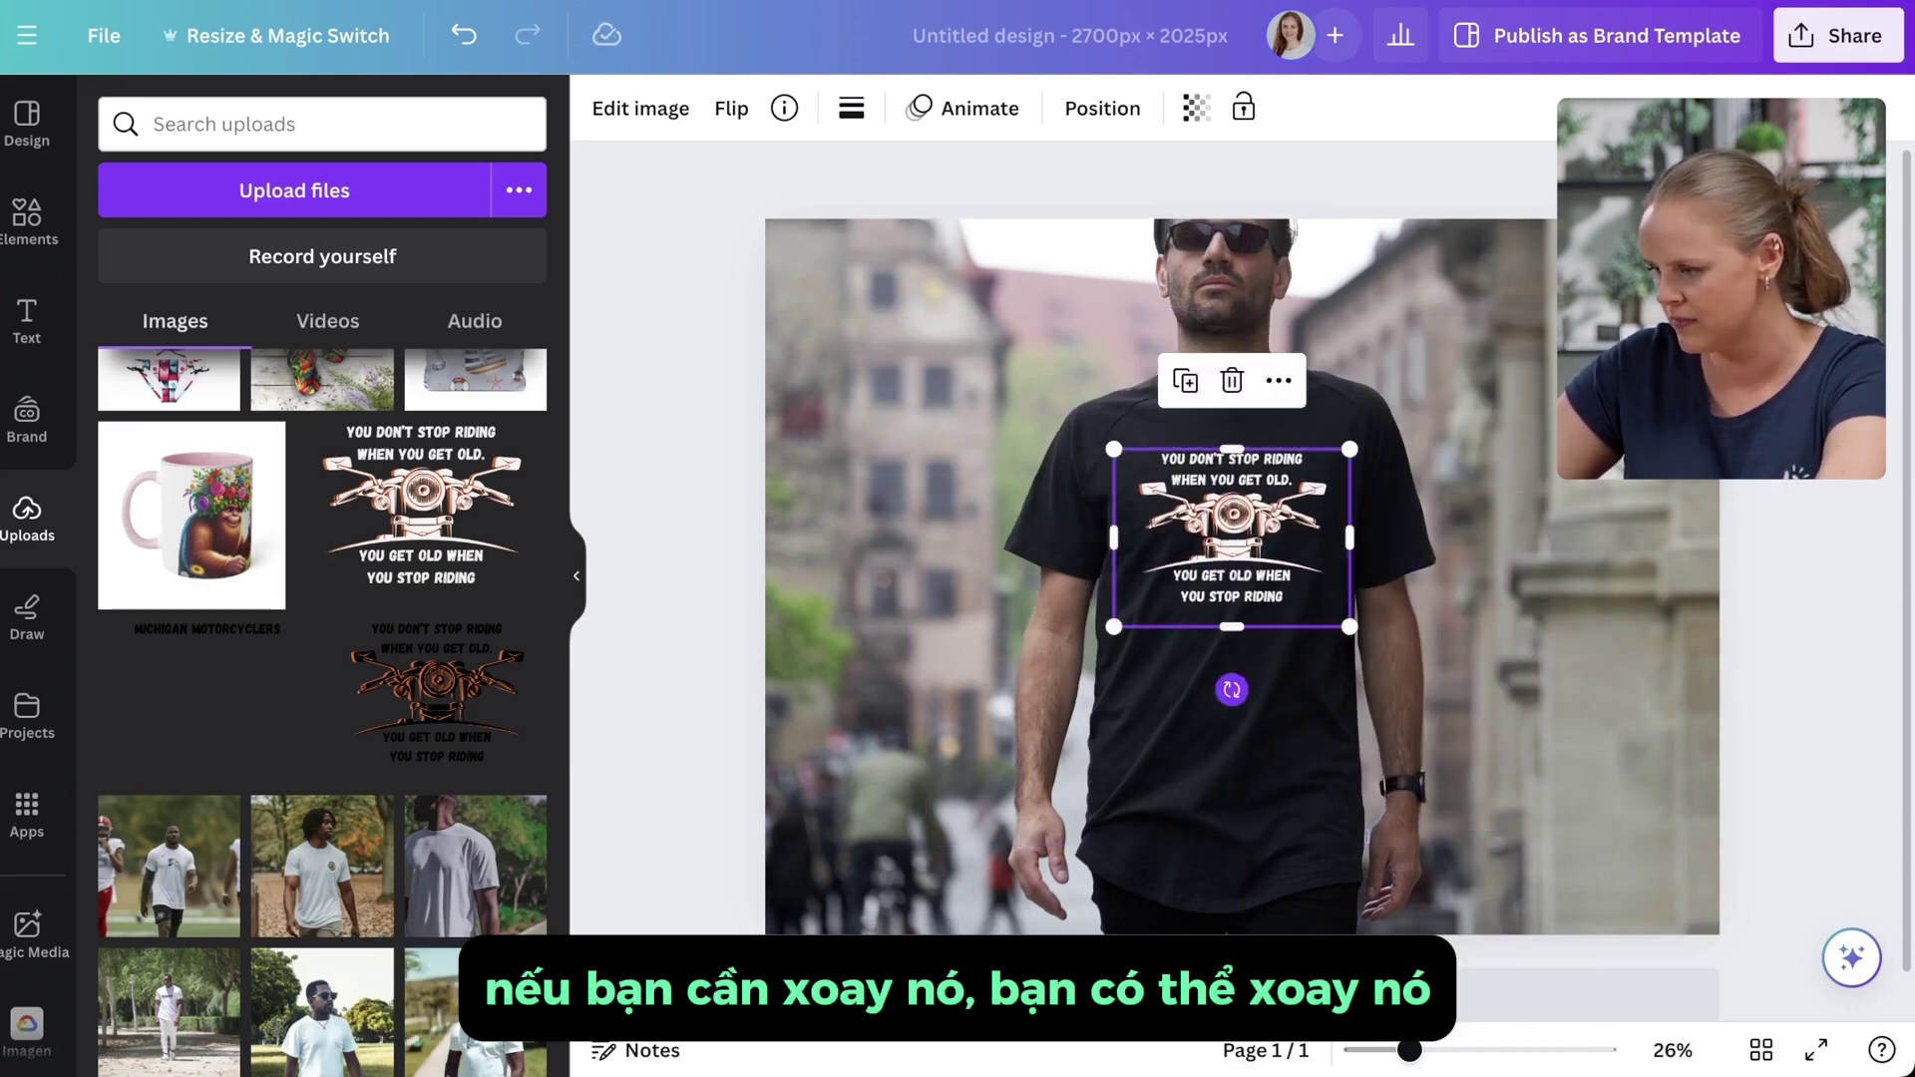
{"action": "left_click", "coordinate": [1536, 639]}
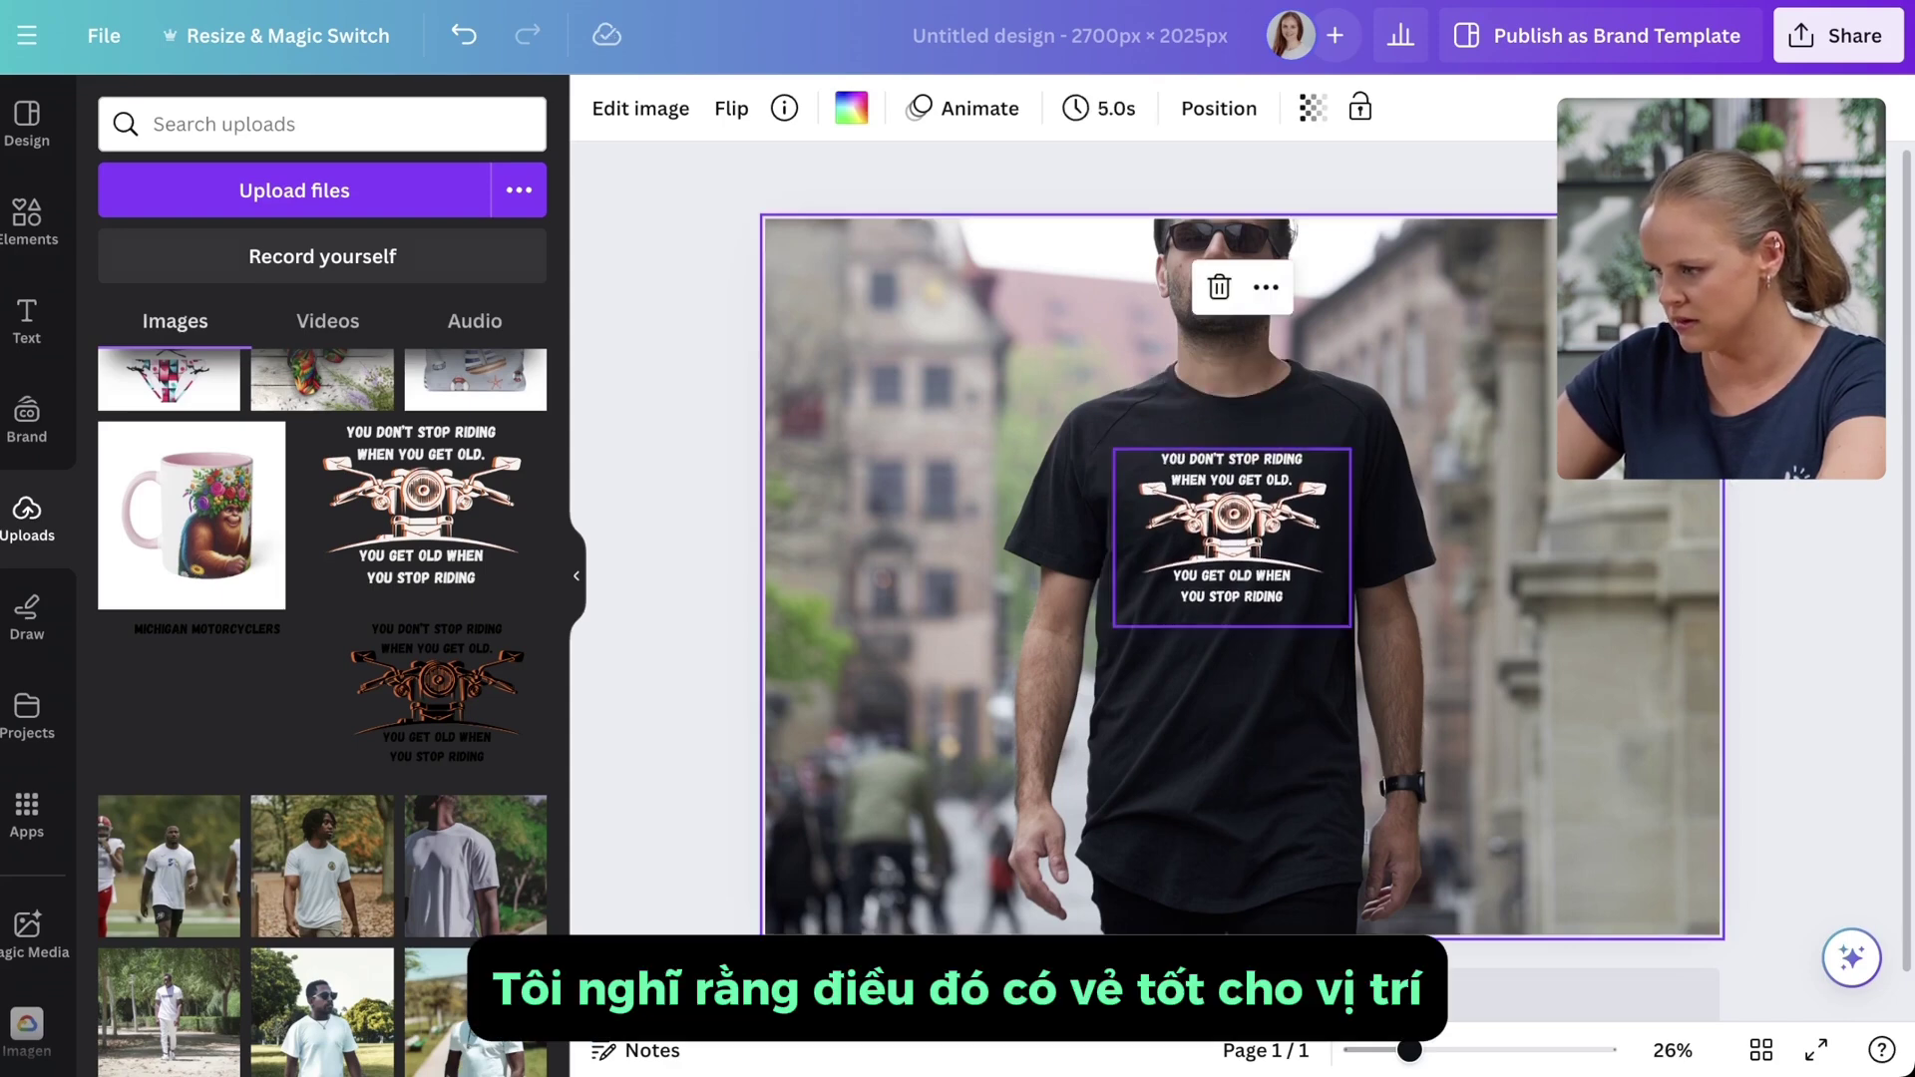
Step: Set the motorcycle graphic's transparency to 85 so it blends into the shirt
{"action": "left_click", "coordinate": [1232, 539]}
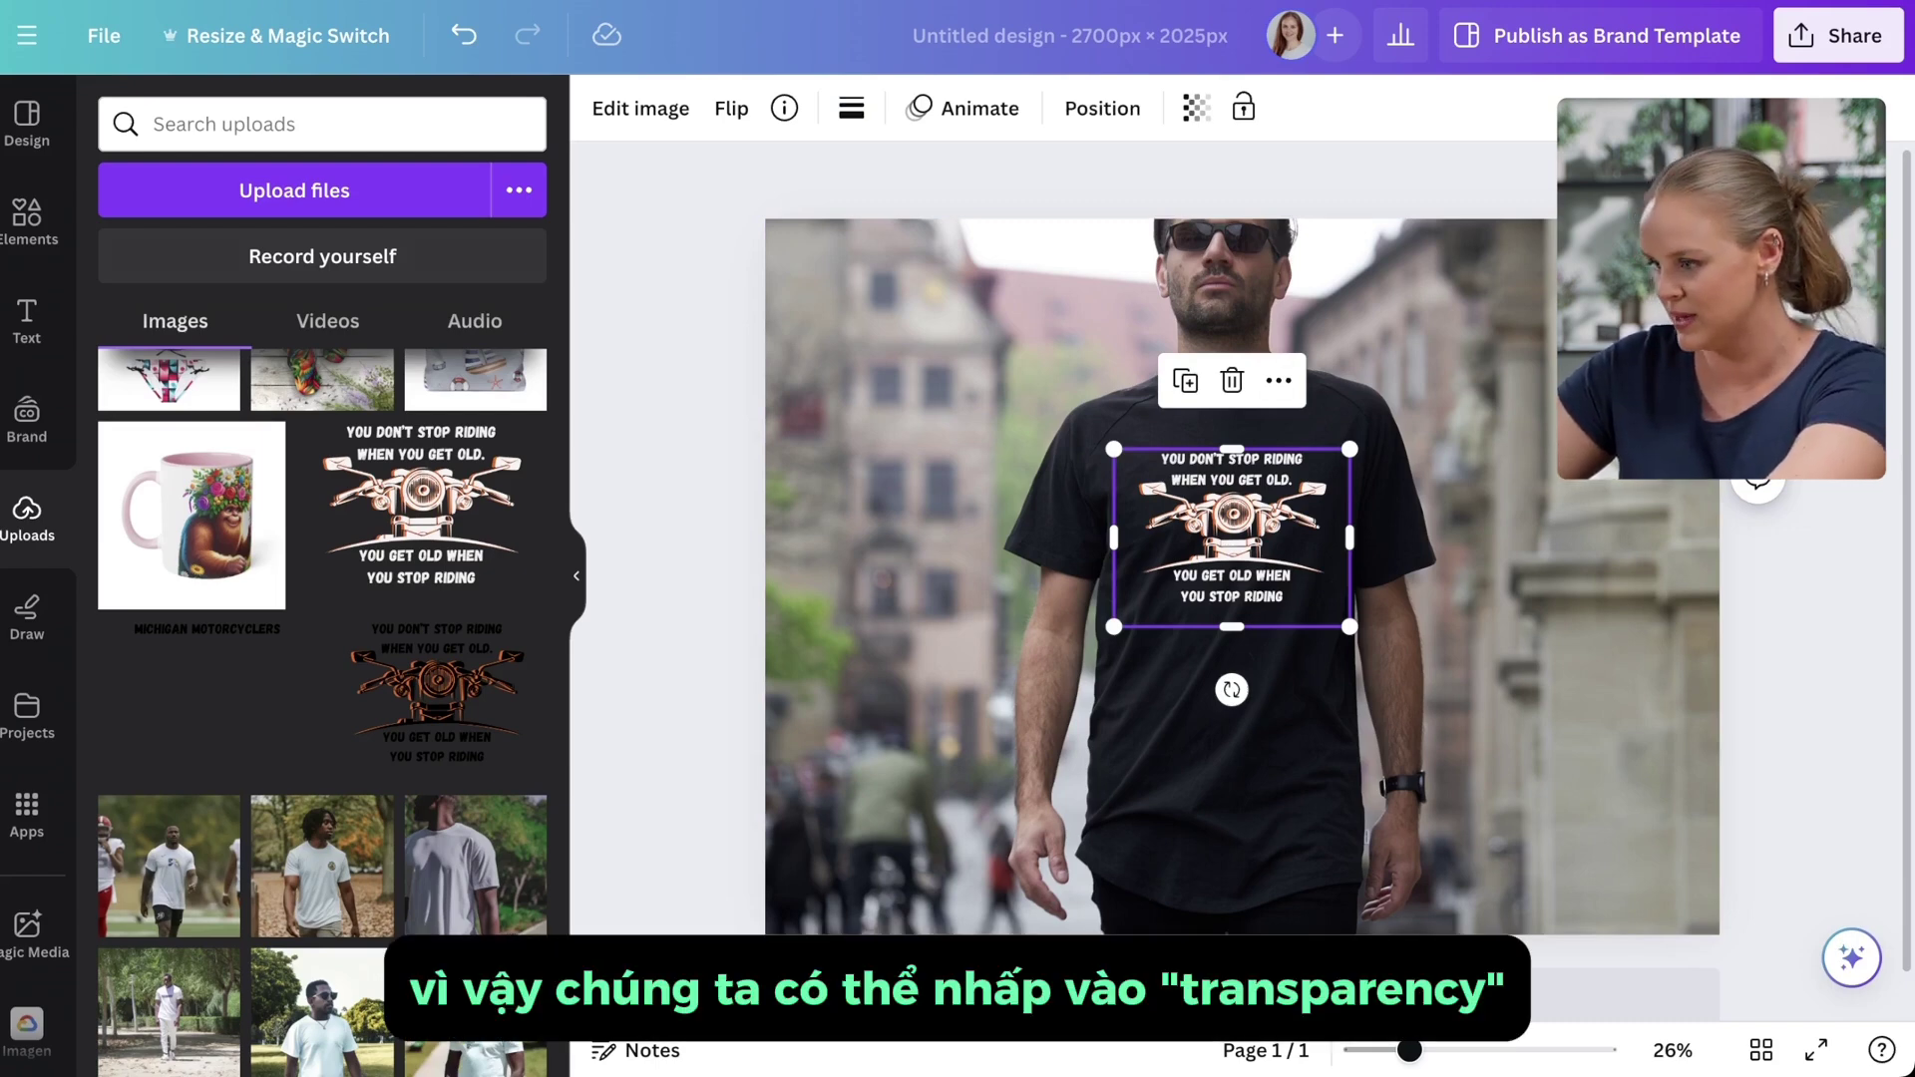
{"action": "left_click", "coordinate": [1196, 108]}
{"action": "left_click", "coordinate": [1171, 220]}
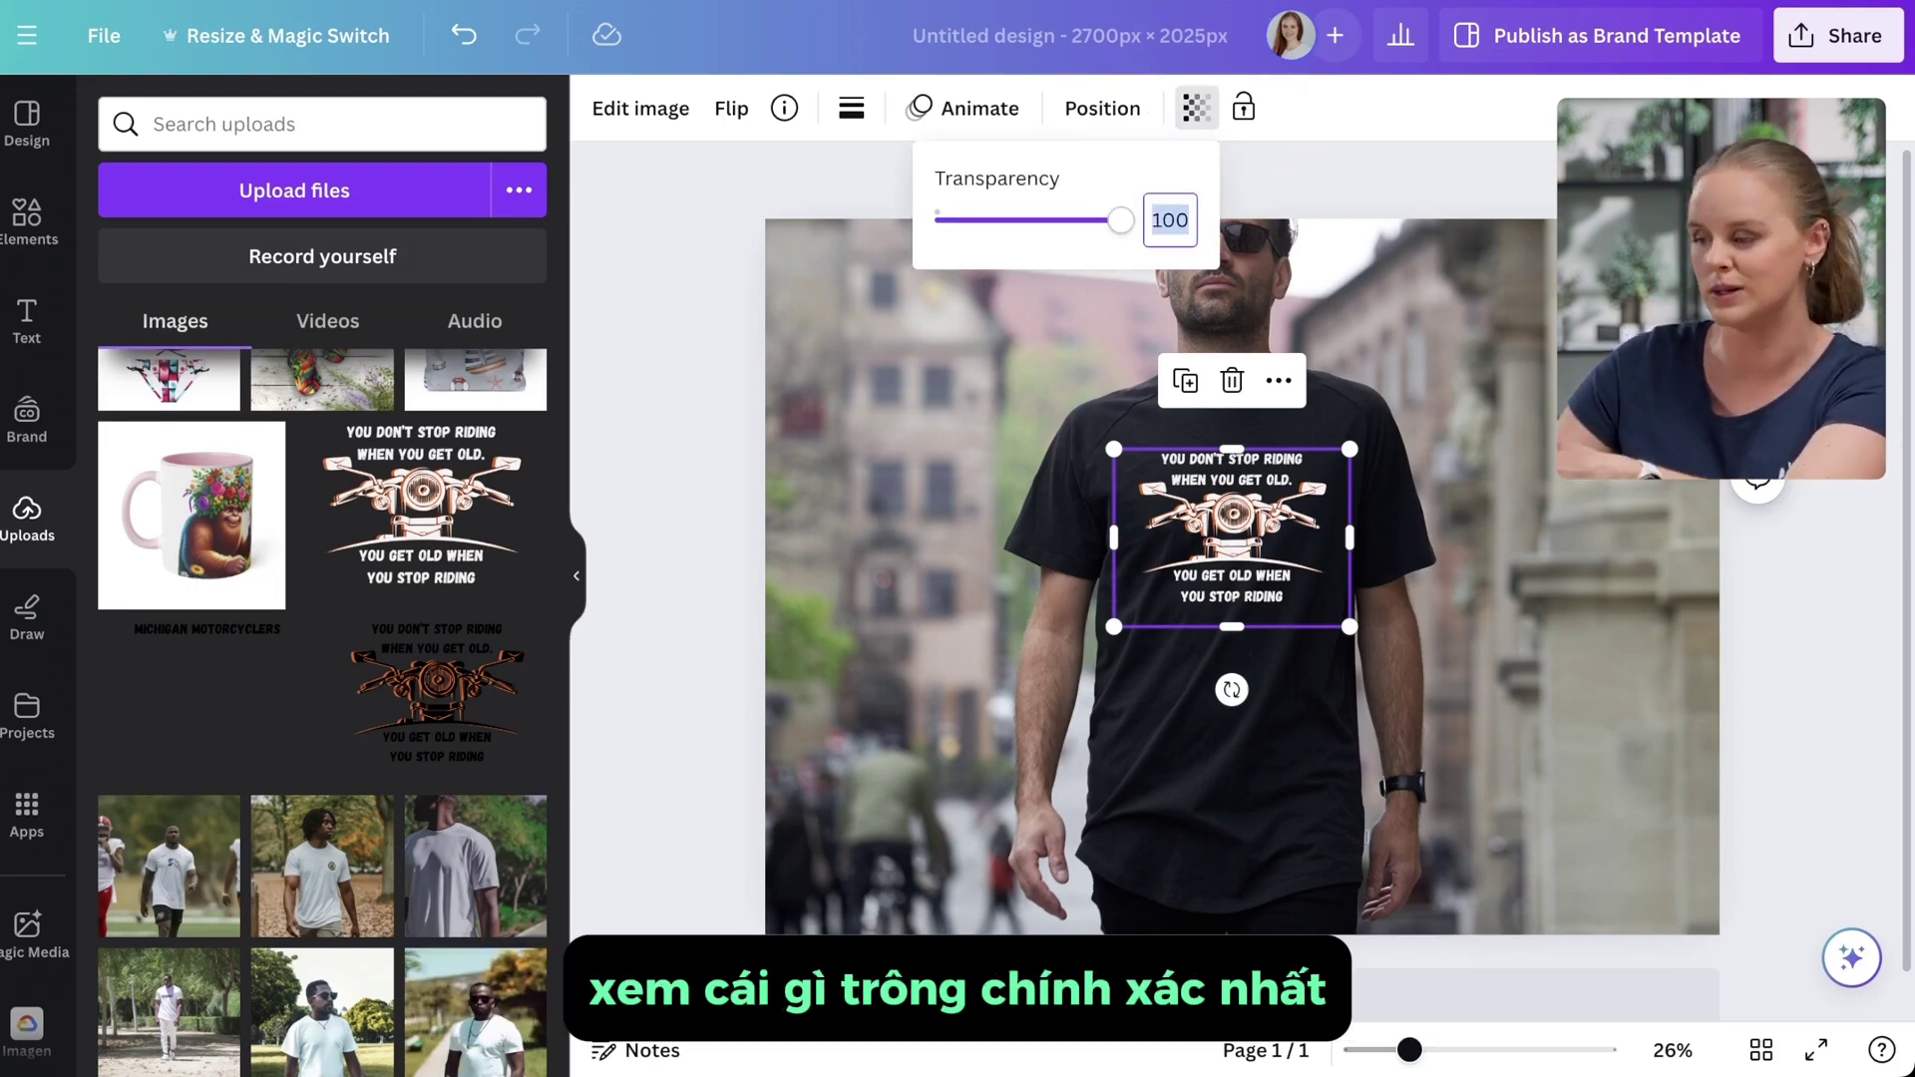
{"action": "type", "text": "85"}
{"action": "key", "text": "Return"}
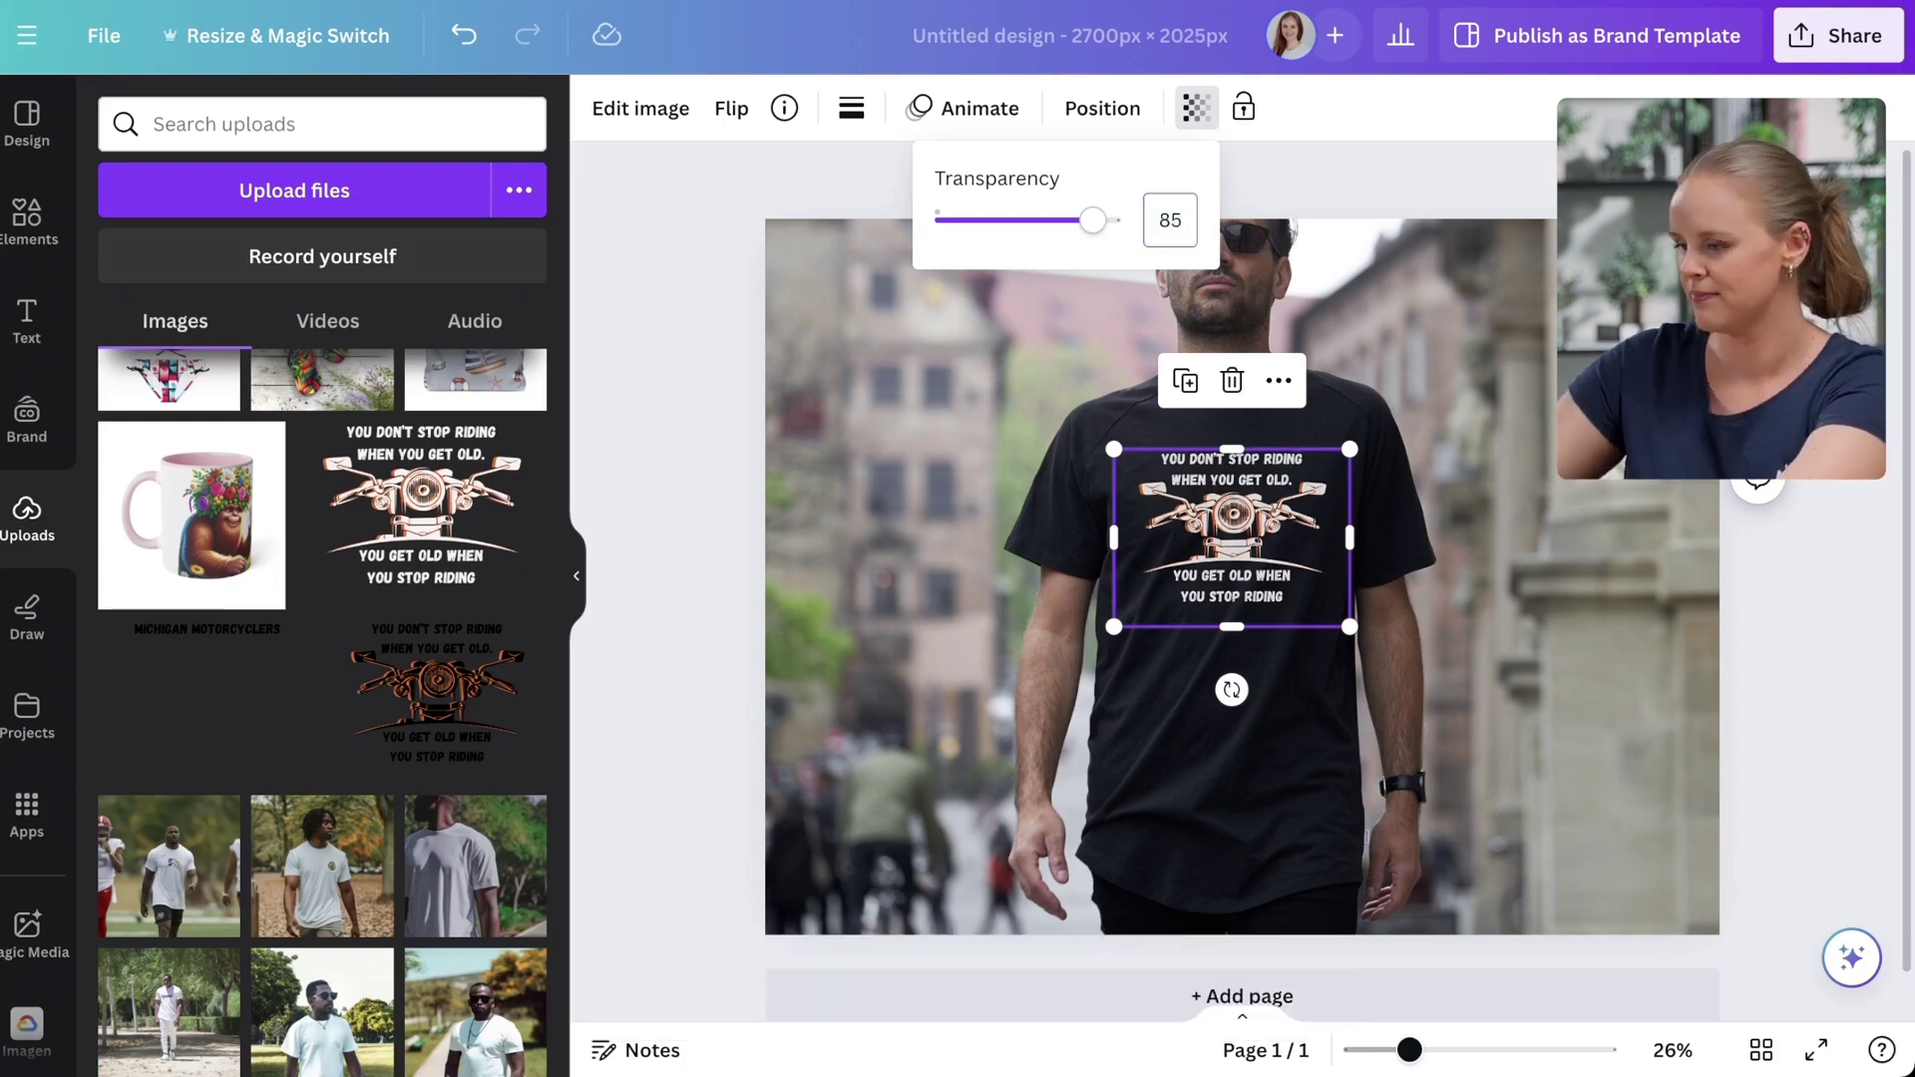
{"action": "key", "text": "Escape"}
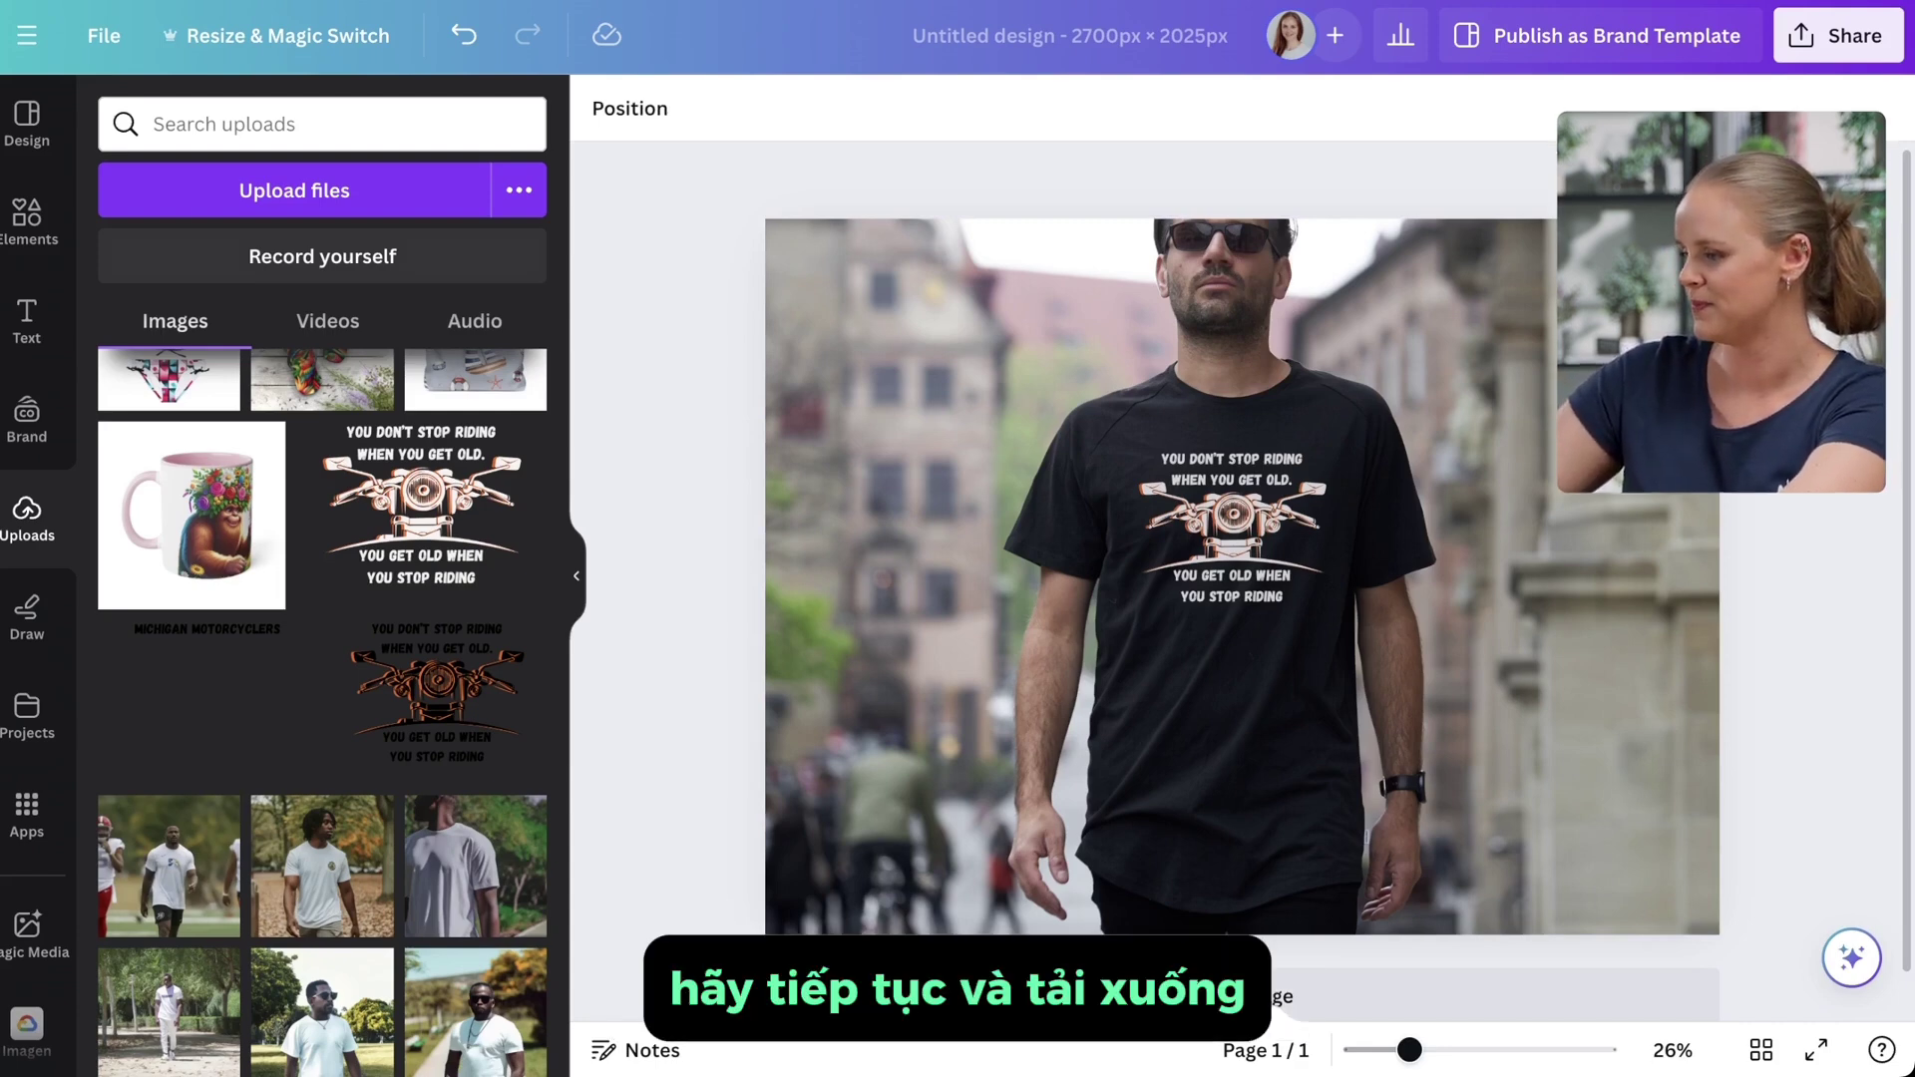
Step: Download the T-shirt mockup as a PNG at 2,700 × 2,025 px
{"action": "left_click", "coordinate": [1837, 36]}
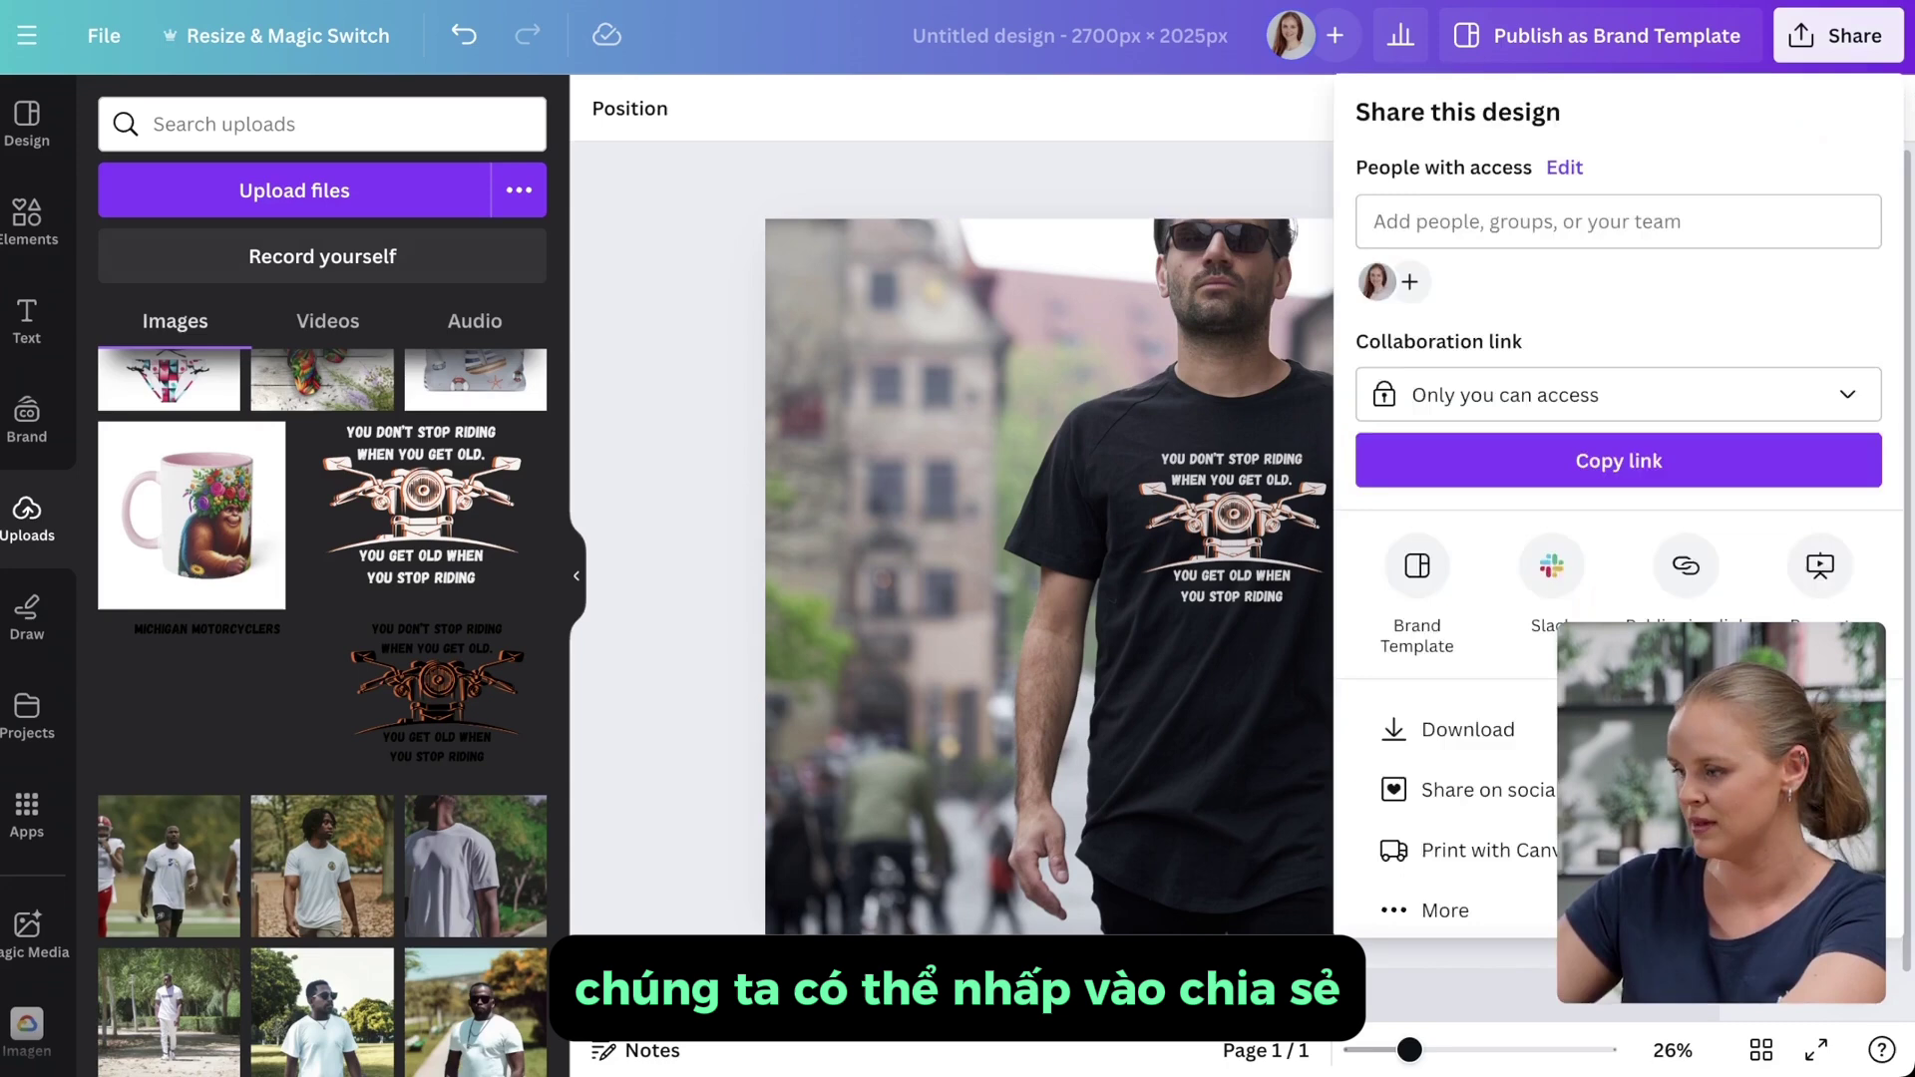
{"action": "left_click", "coordinate": [1457, 729]}
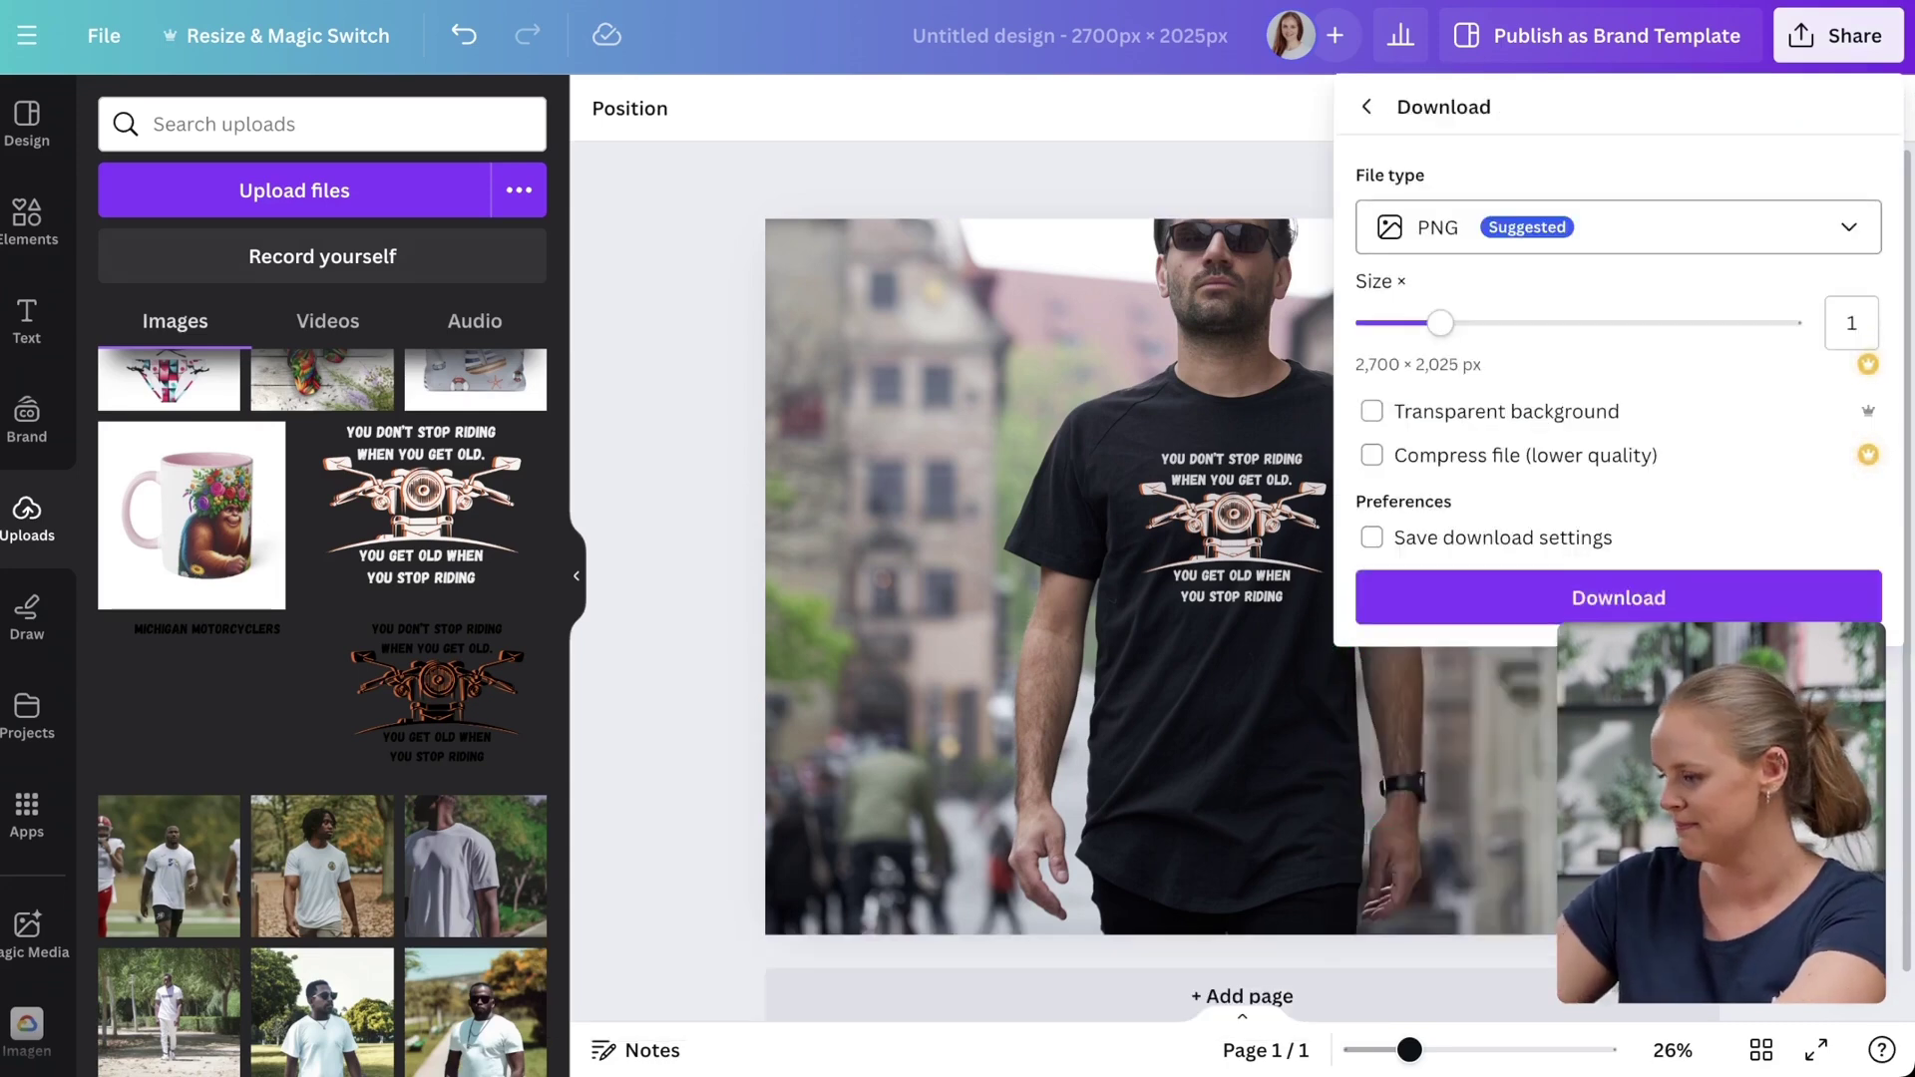
{"action": "left_click", "coordinate": [1526, 594]}
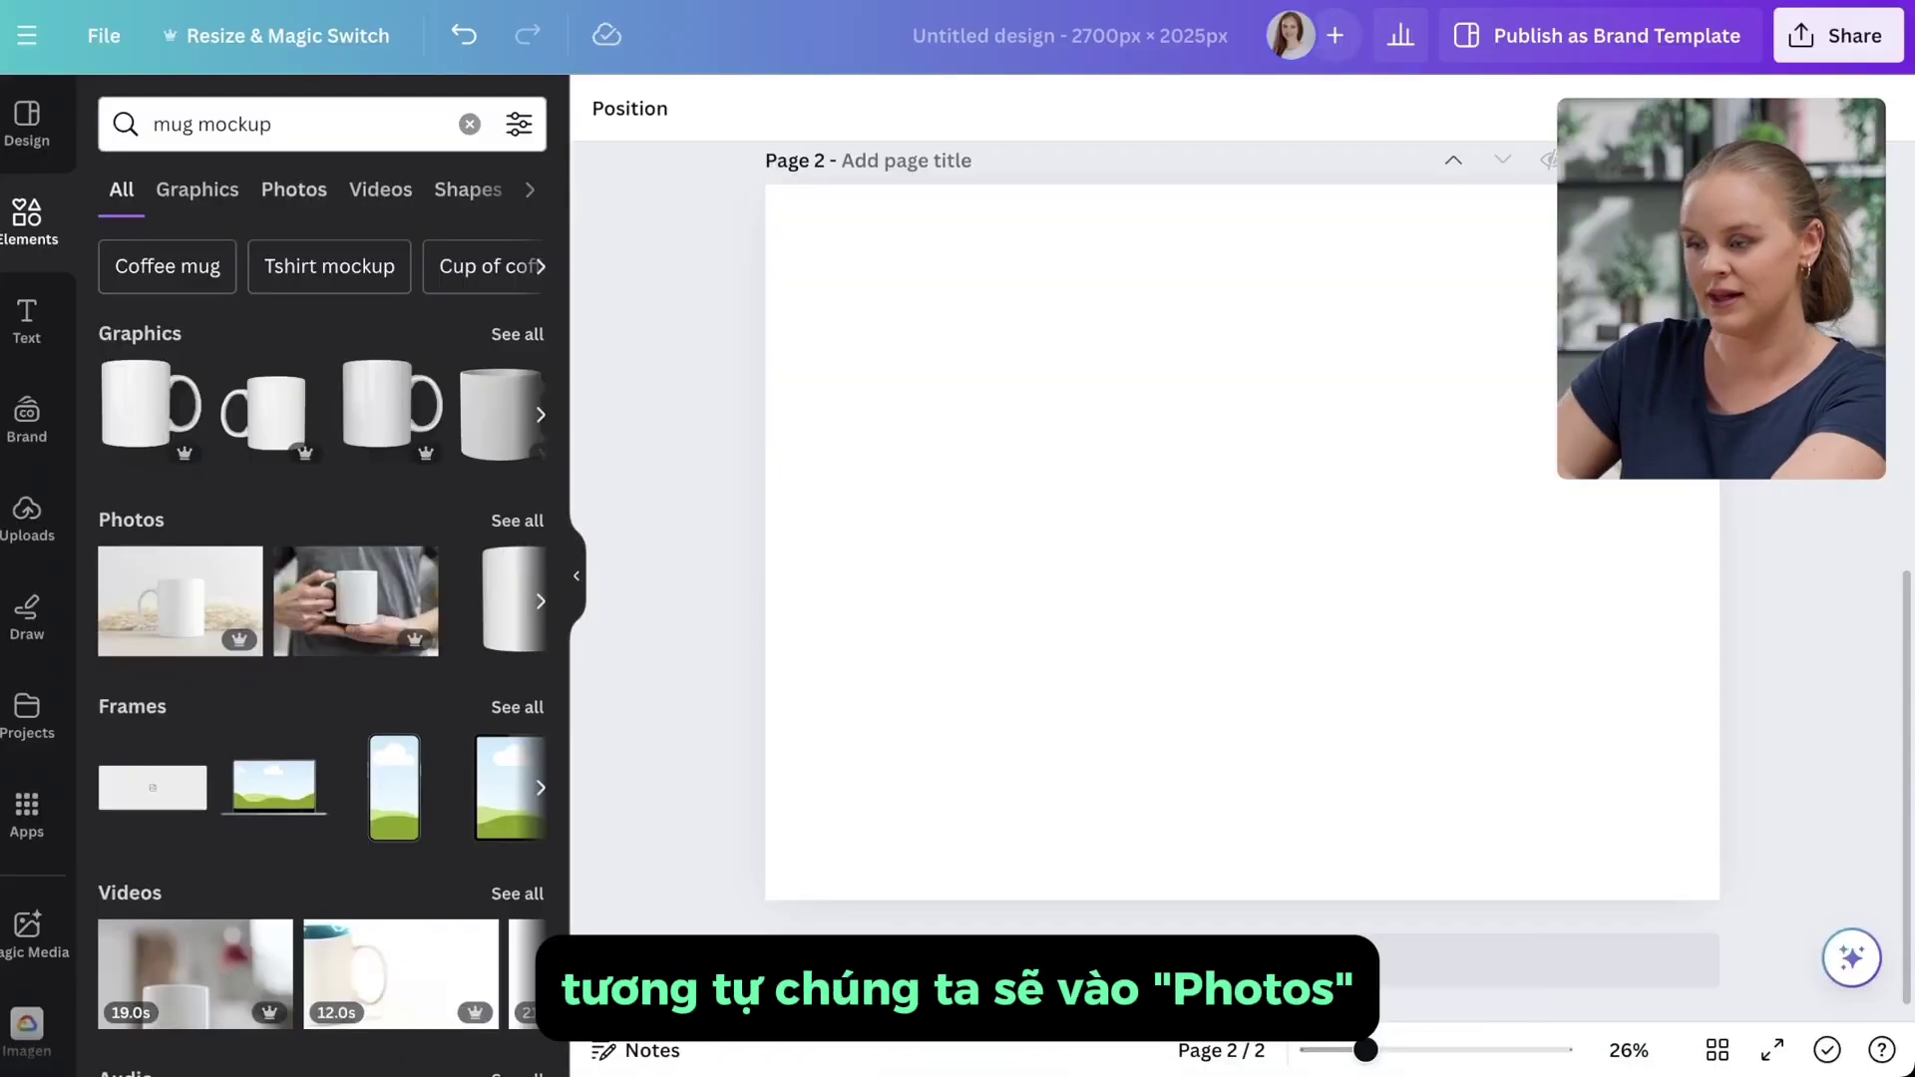
Step: From the "mug mockup" photos, add the image of a hand holding a white mug beside a croissant to page 2
{"action": "left_click", "coordinate": [292, 190]}
{"action": "scroll", "coordinate": [210, 555], "scroll_direction": "down", "scroll_amount": 9}
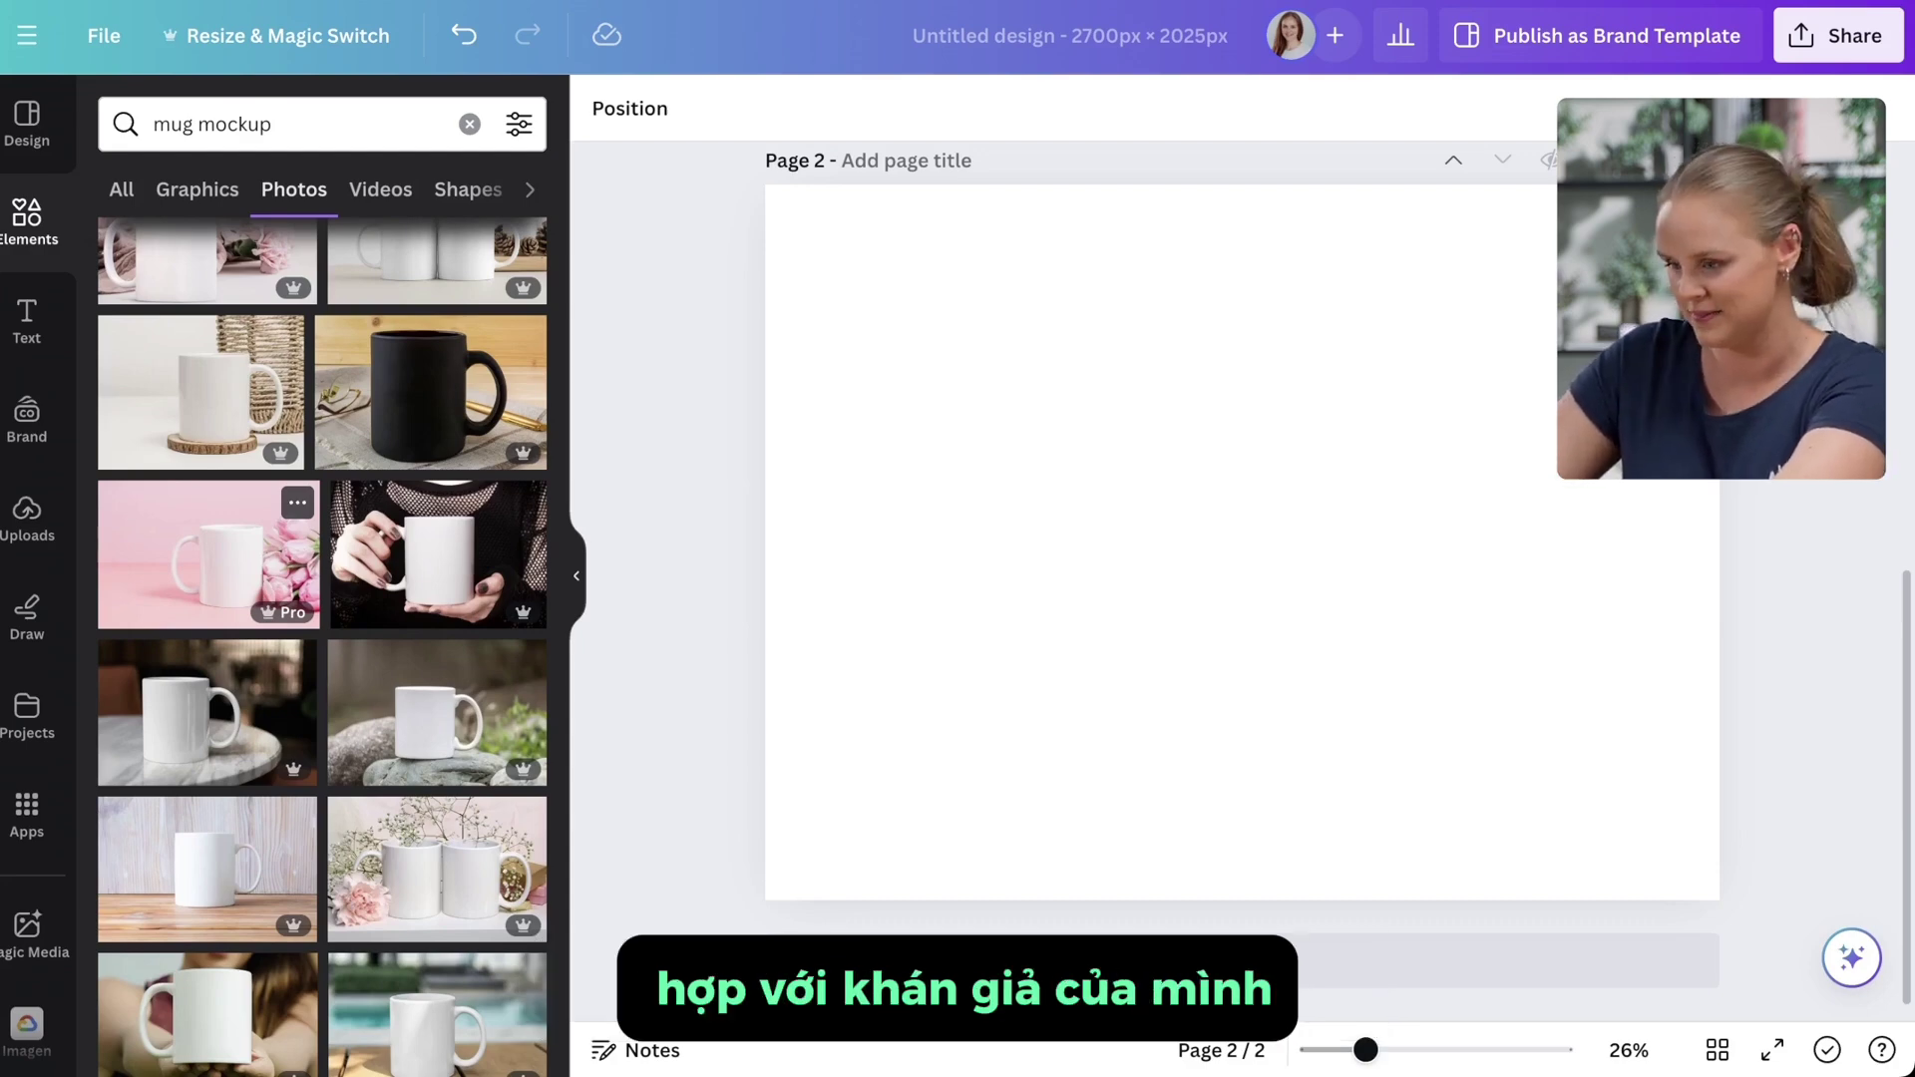
{"action": "scroll", "coordinate": [319, 549], "scroll_direction": "down", "scroll_amount": 5}
{"action": "left_click", "coordinate": [437, 429]}
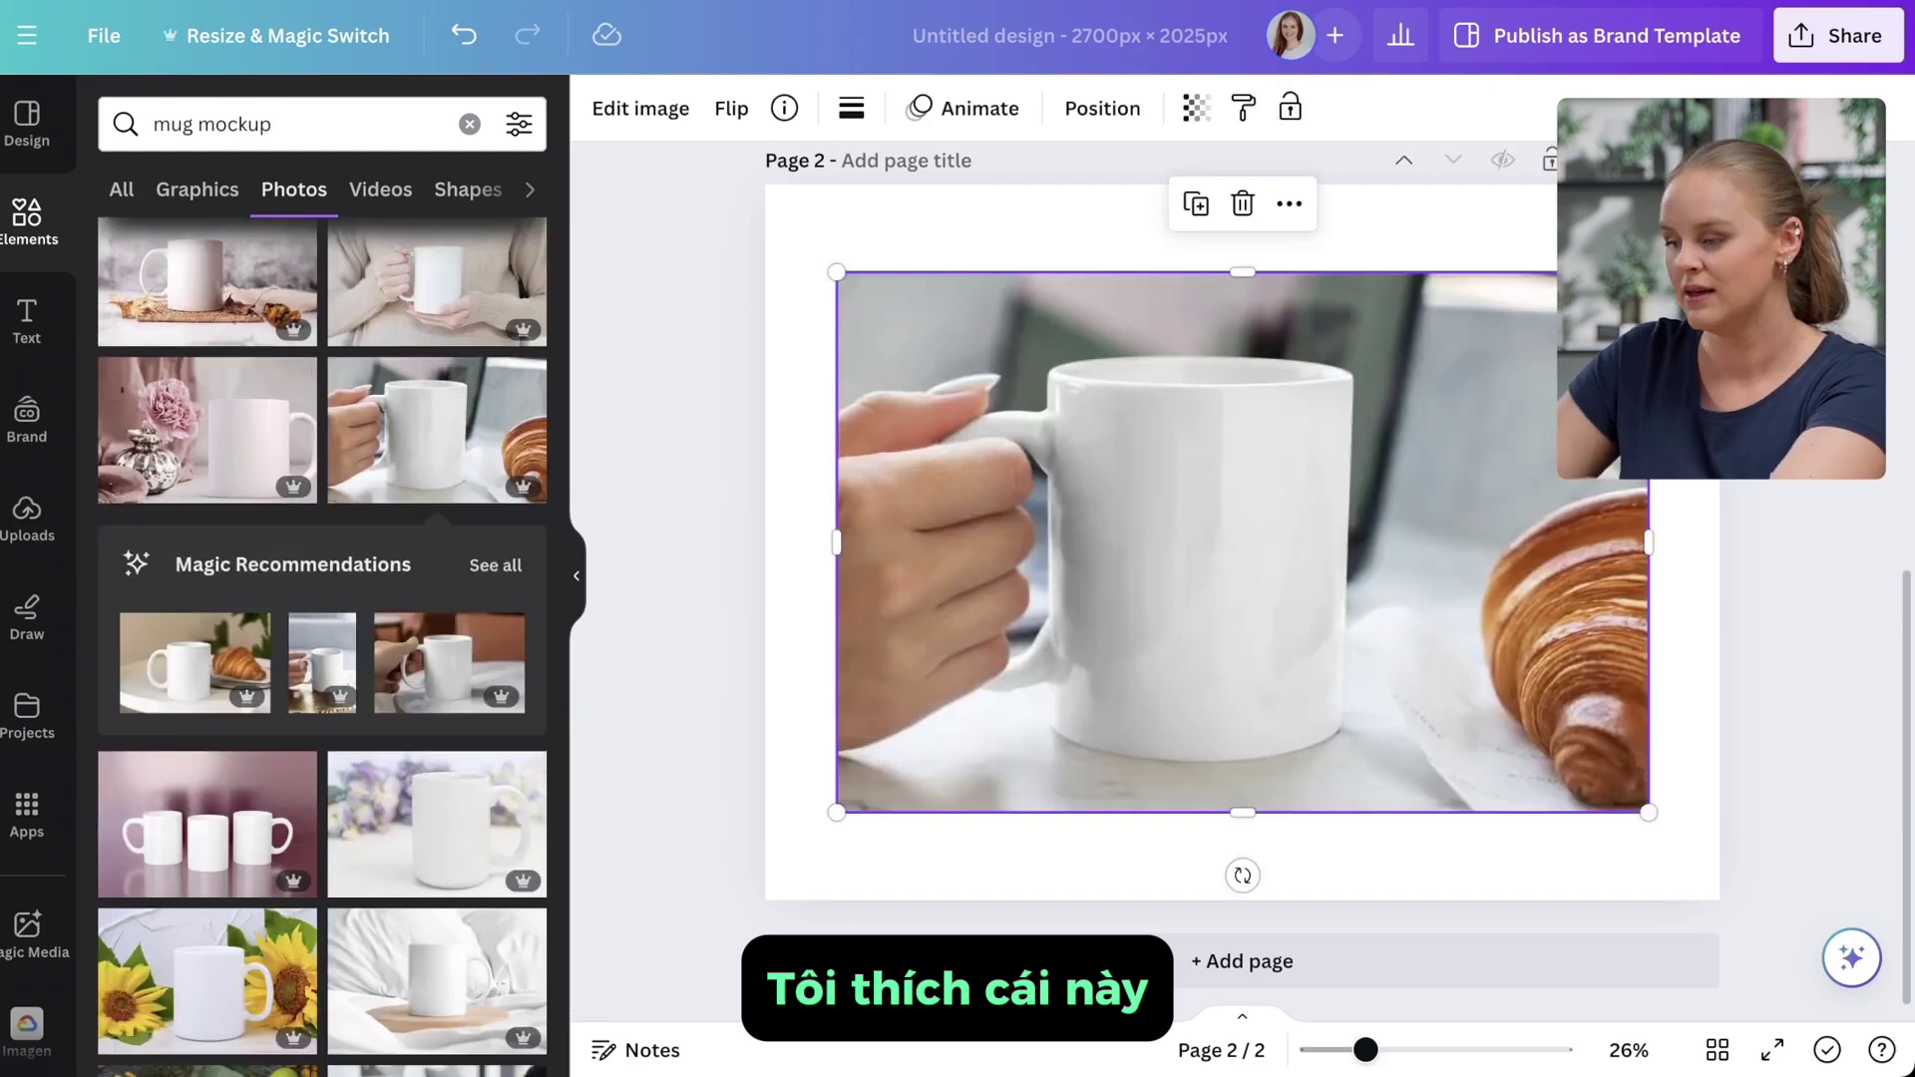
Step: Enlarge the photo of the hand holding the white mug so it covers all of page 2
{"action": "right_click", "coordinate": [1034, 269]}
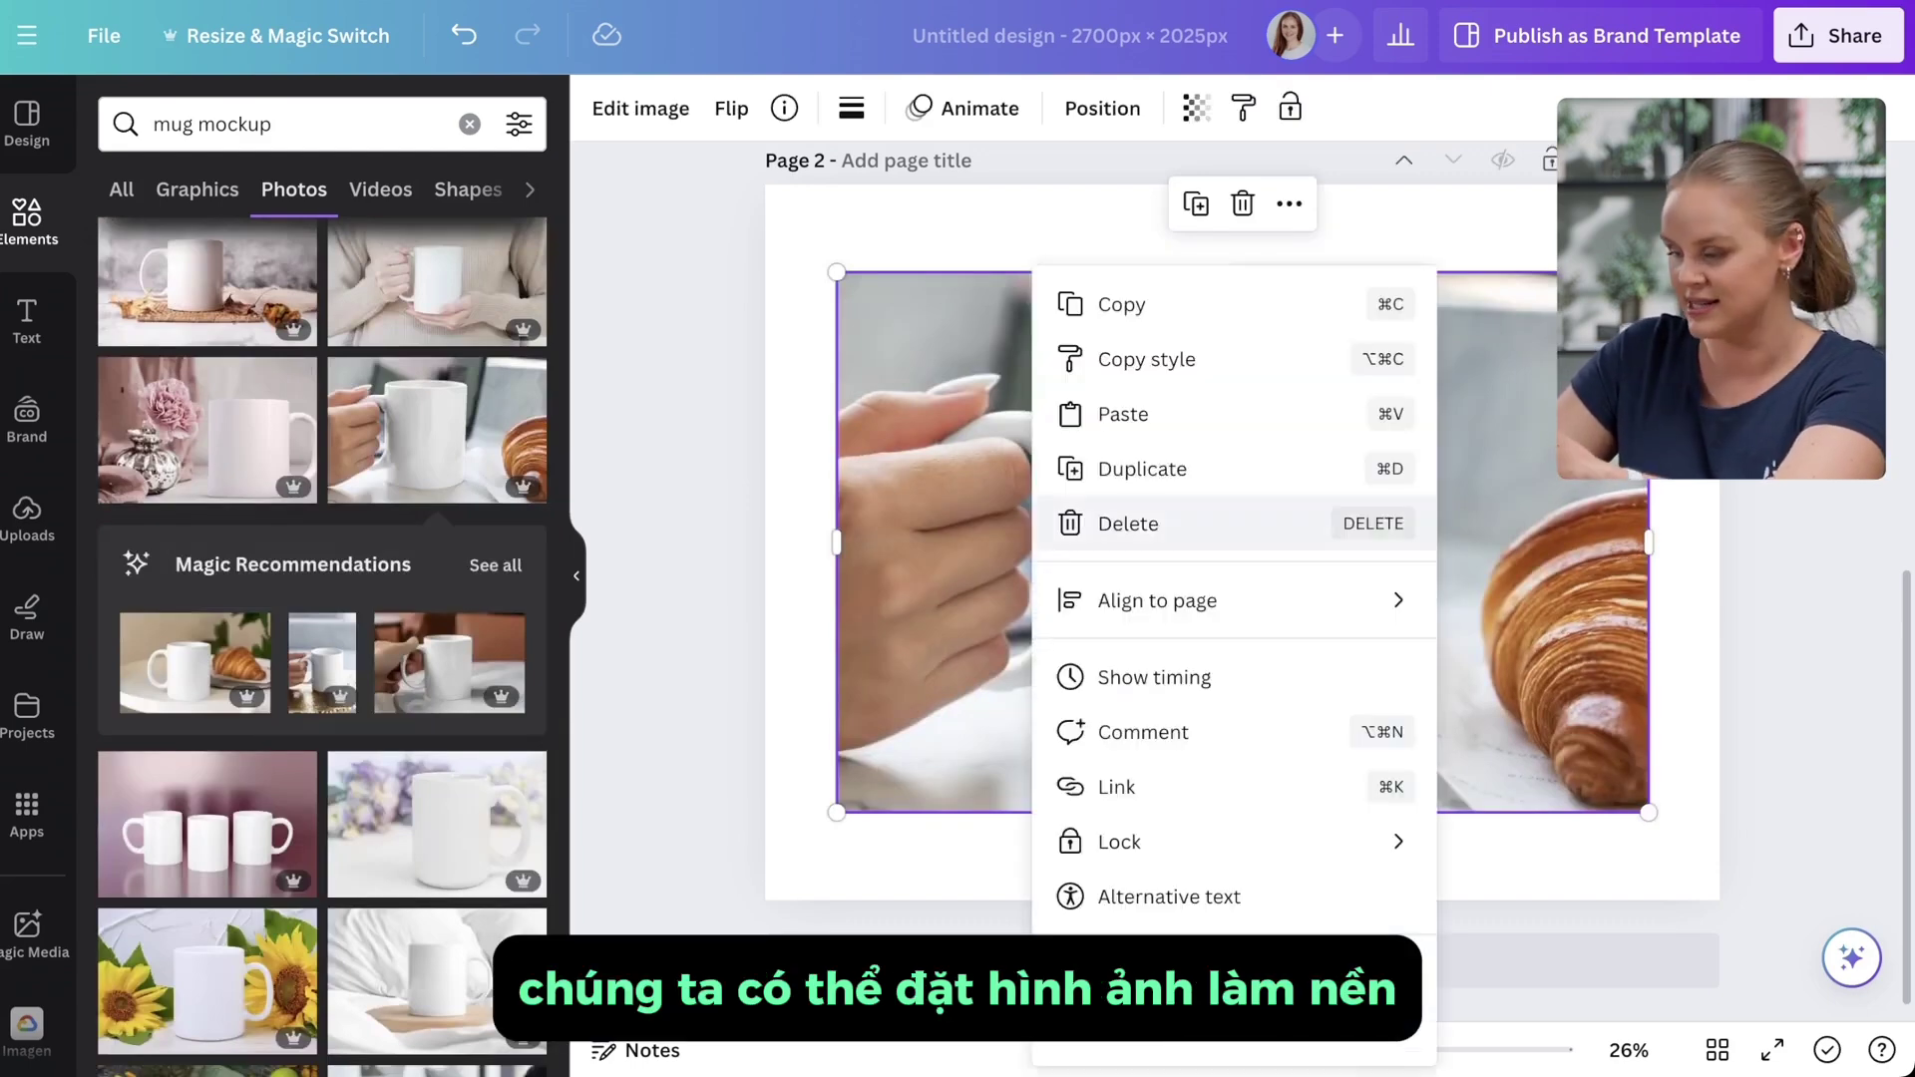
{"action": "key", "text": "Escape"}
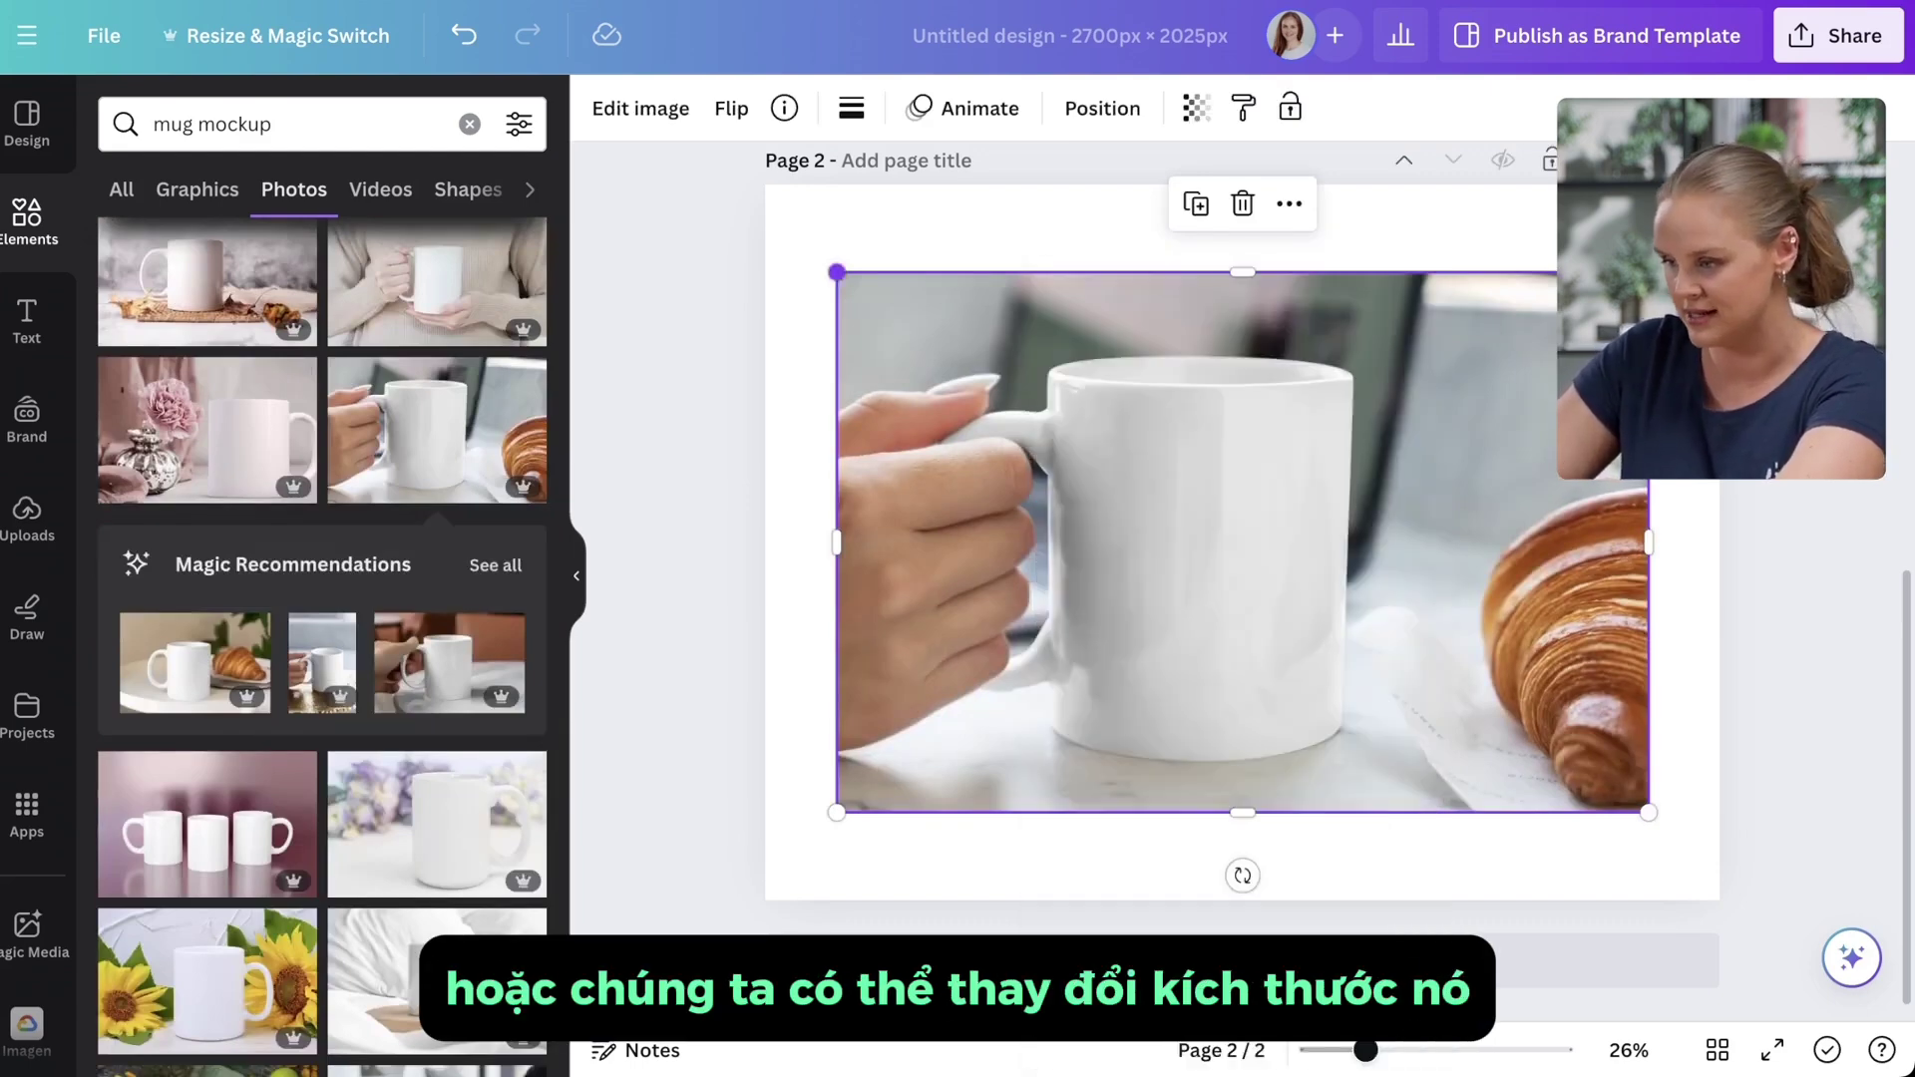
{"action": "left_click_drag", "start_coordinate": [837, 273], "coordinate": [814, 256]}
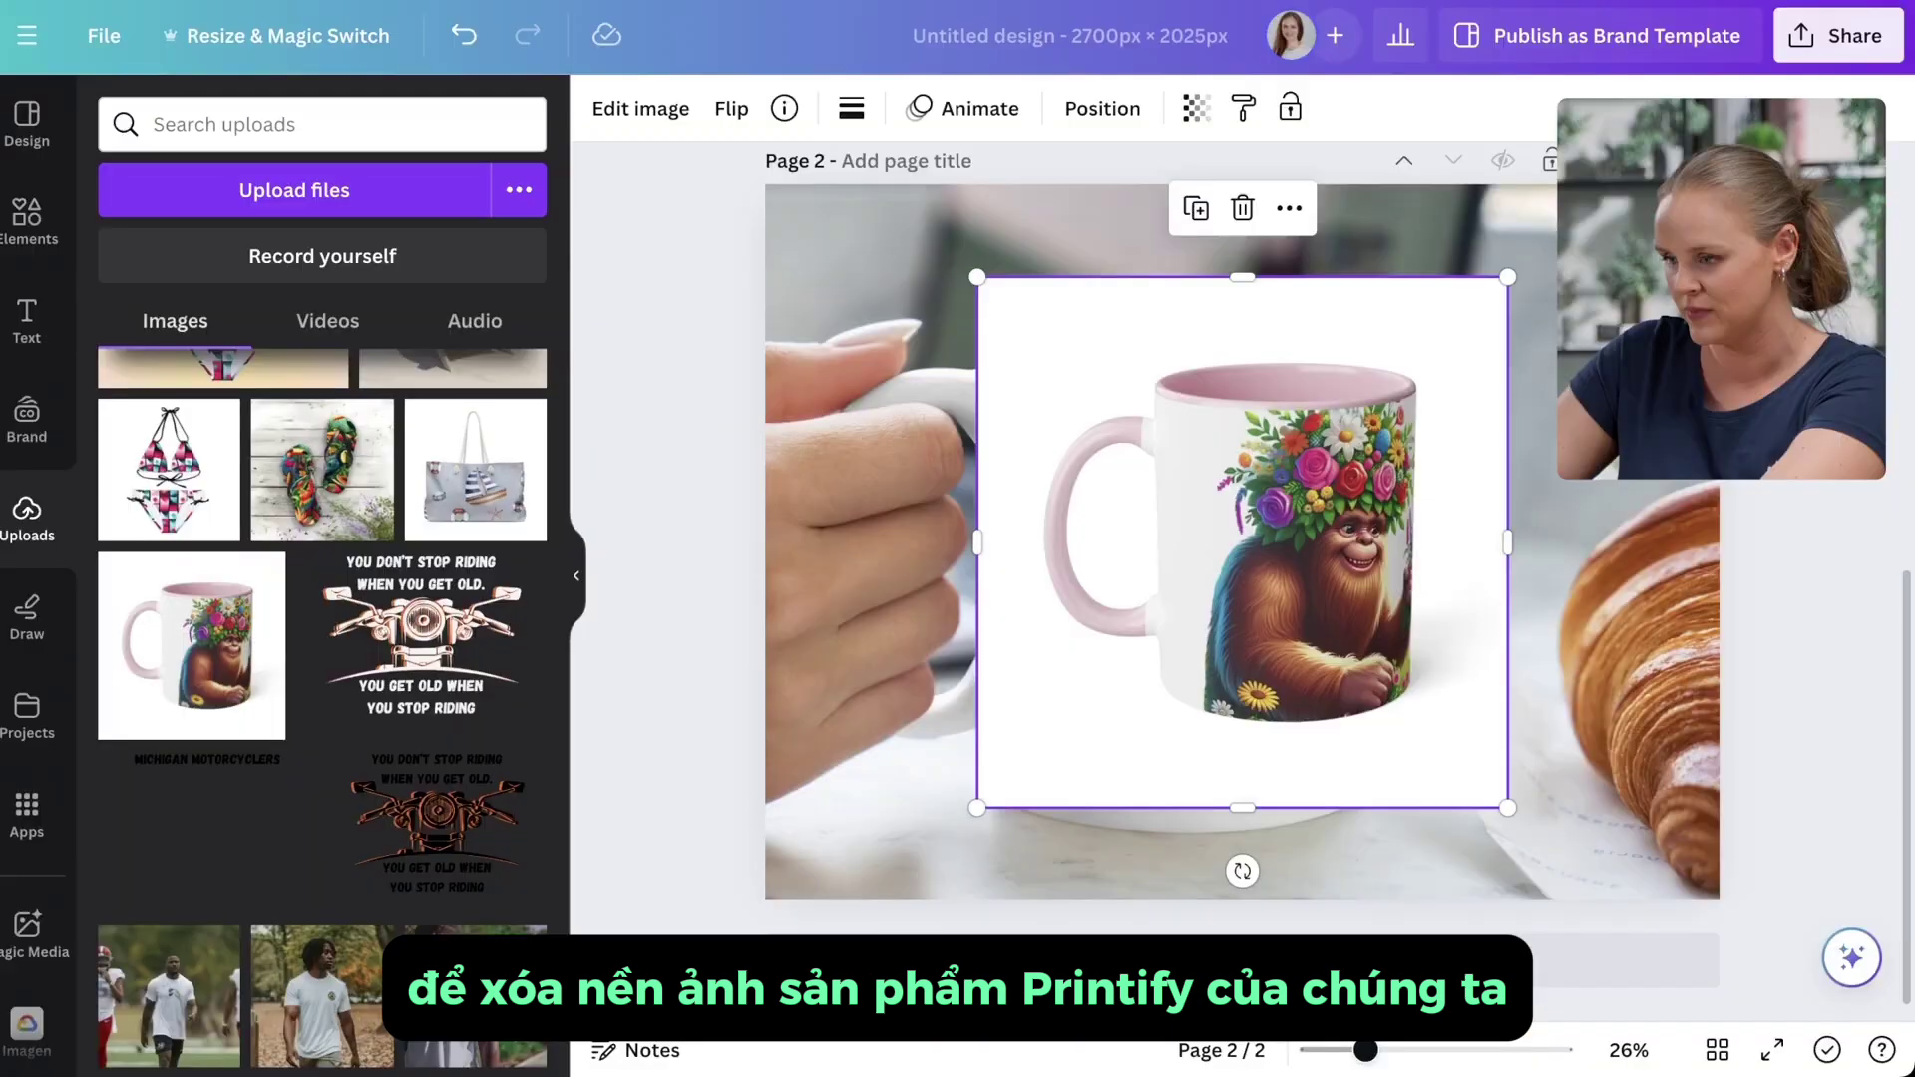
Step: Remove the background from the pink-handled floral Bigfoot mug image and scale and align it over the white mug
{"action": "left_click", "coordinate": [639, 106]}
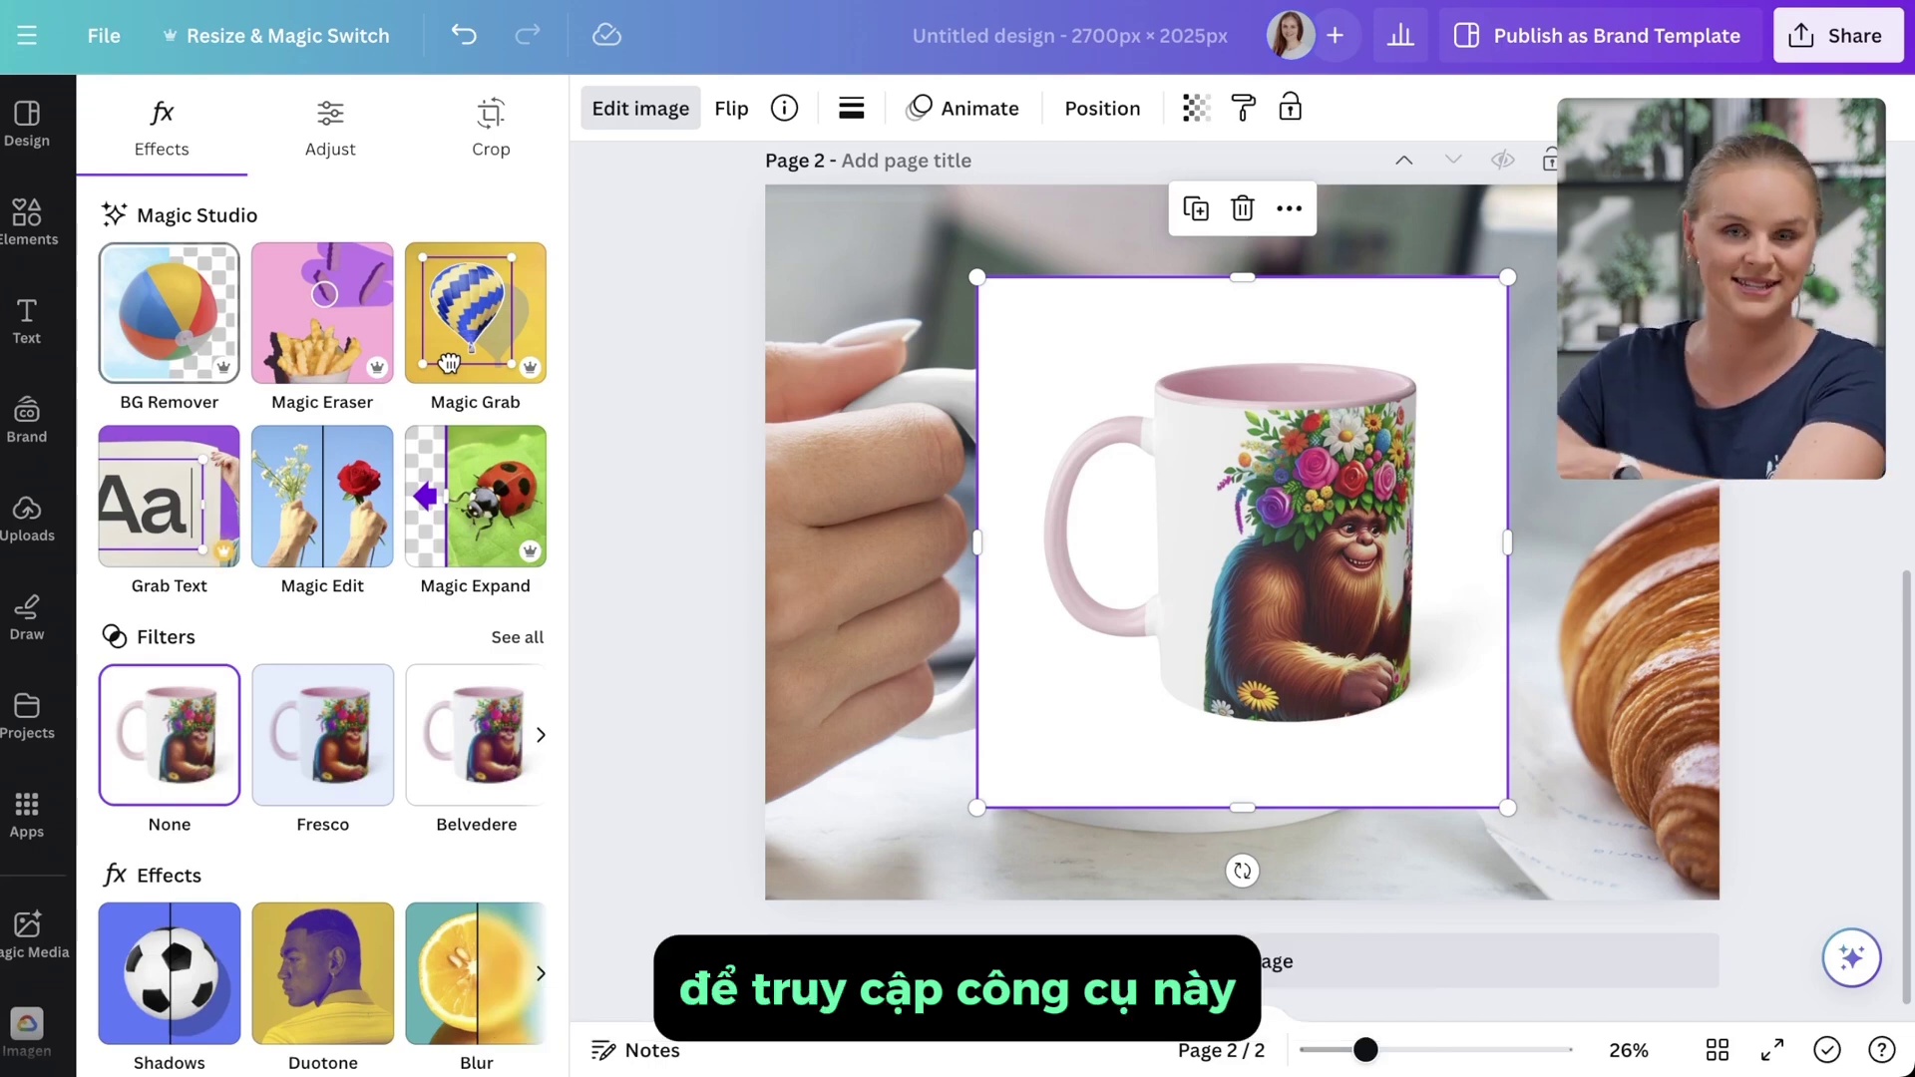
{"action": "left_click", "coordinate": [185, 339]}
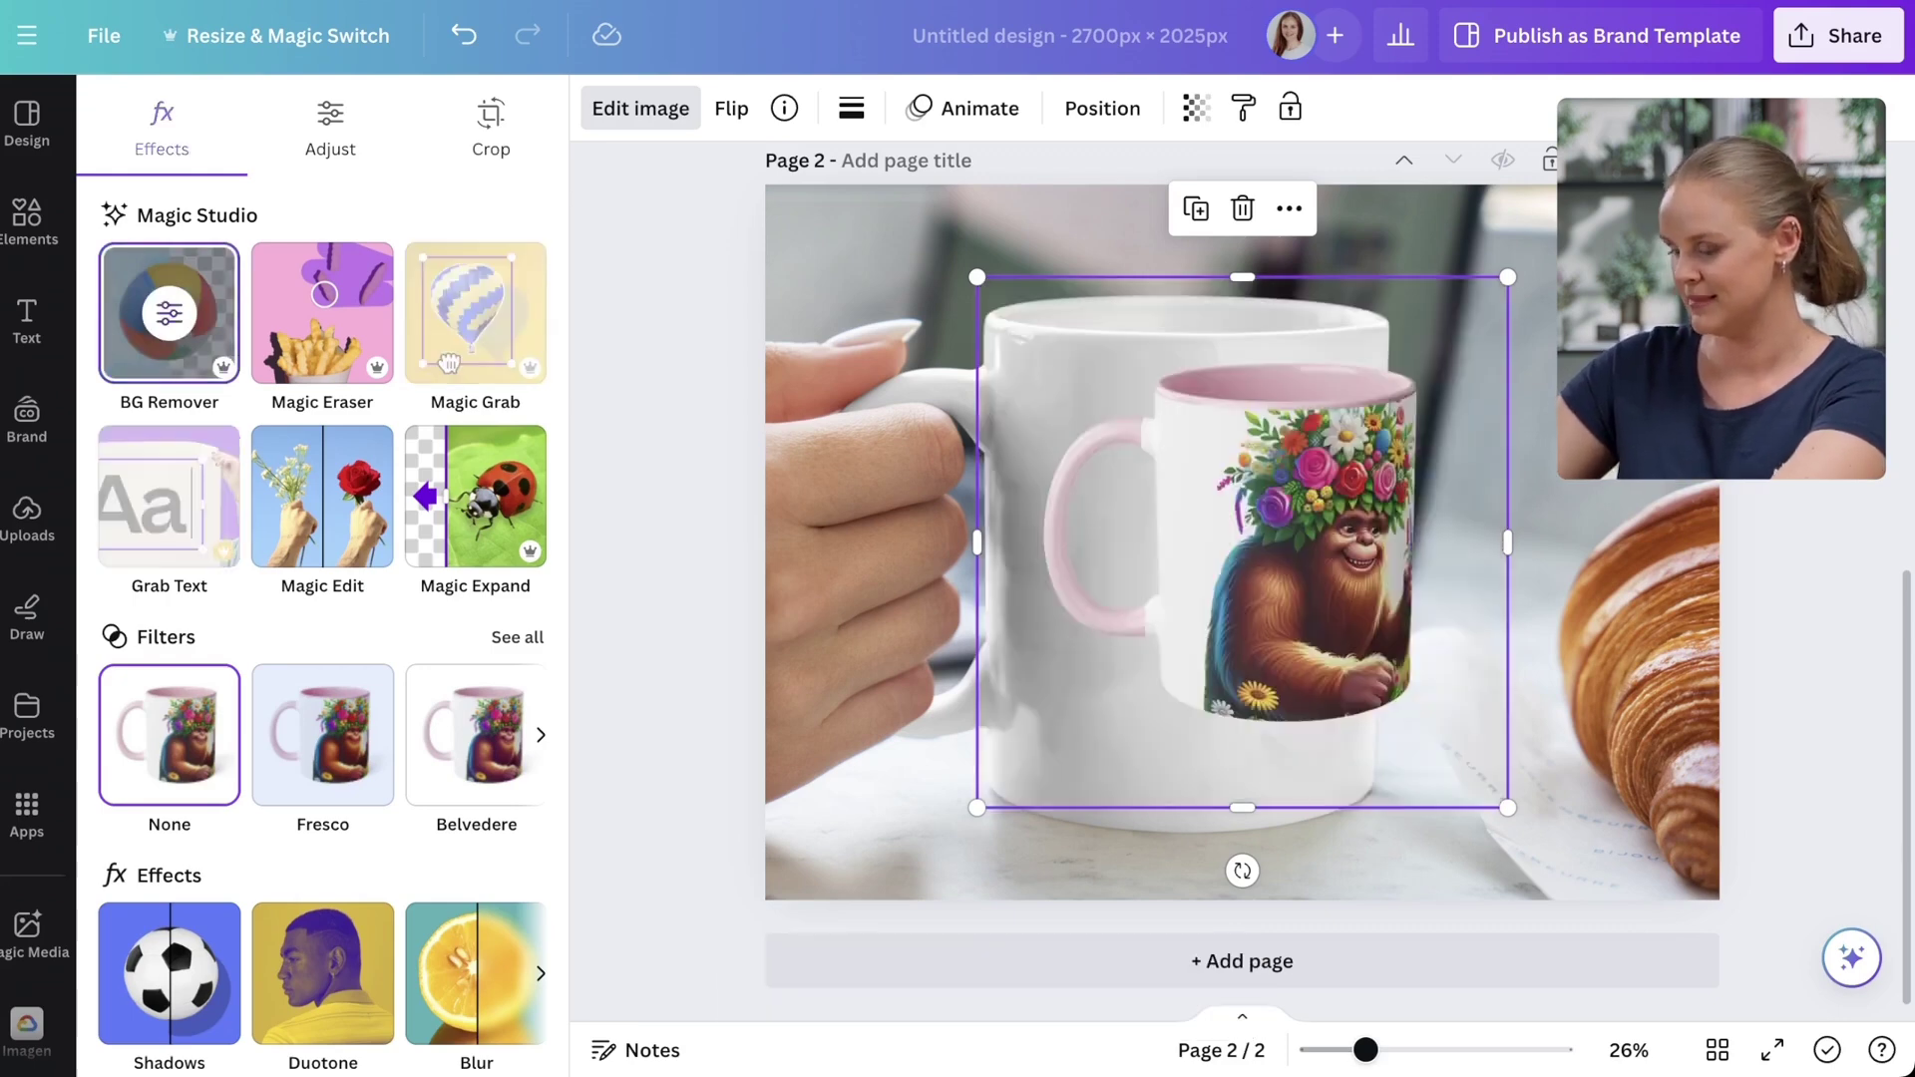
{"action": "left_click_drag", "start_coordinate": [1243, 542], "coordinate": [1129, 554]}
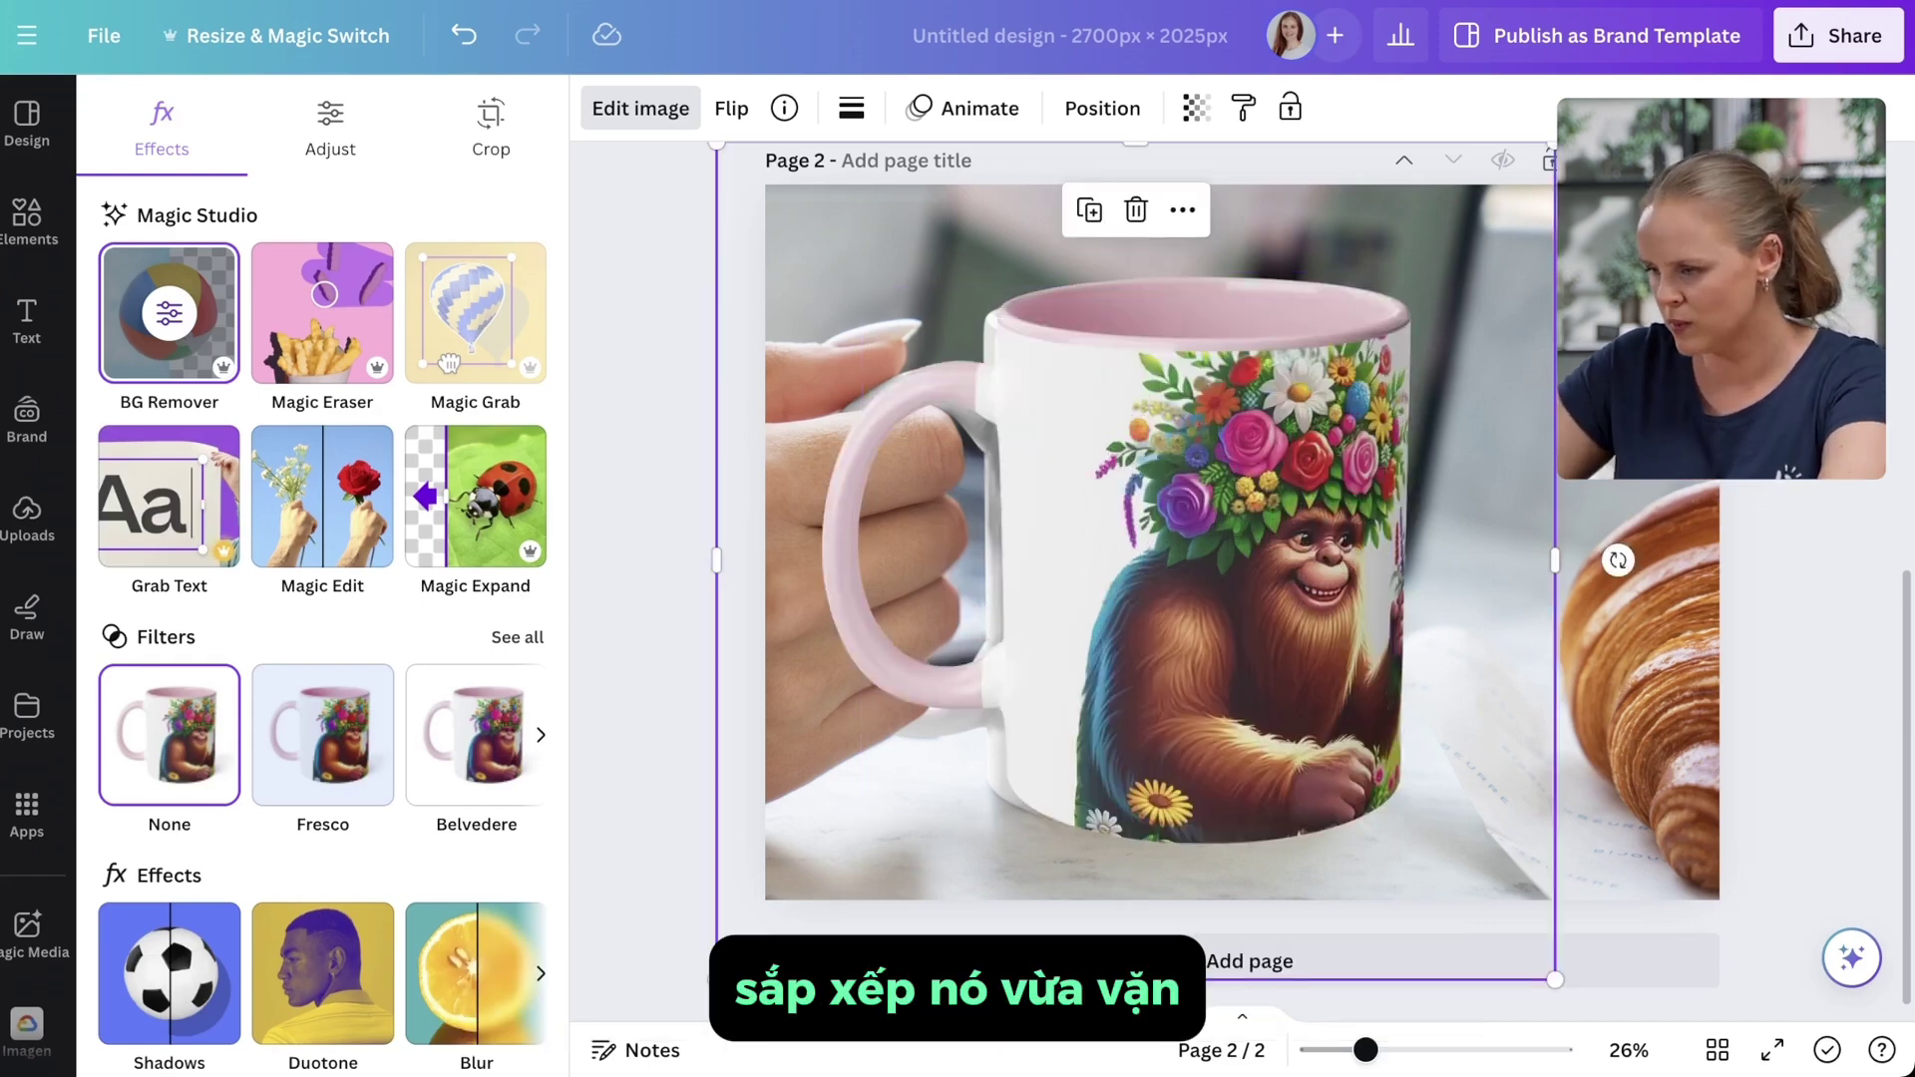
{"action": "left_click_drag", "start_coordinate": [1137, 563], "coordinate": [1115, 569]}
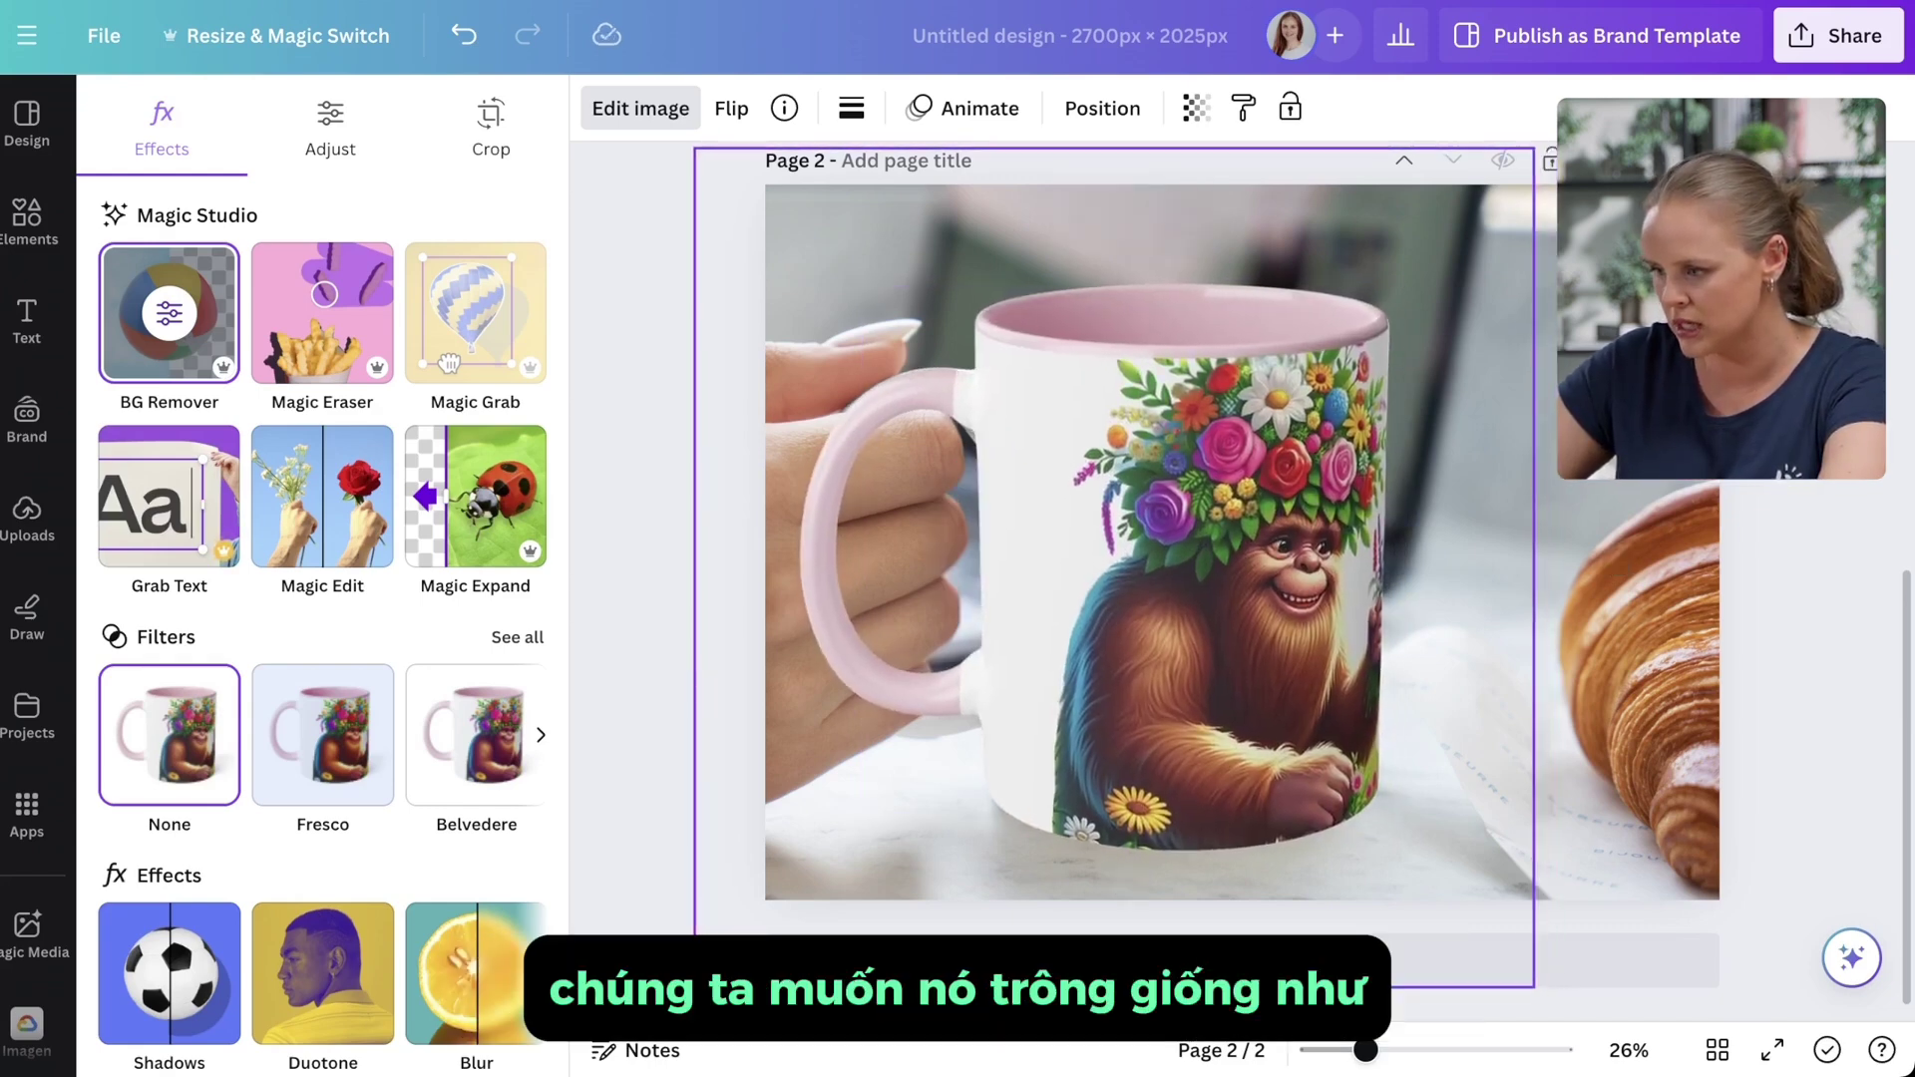
{"action": "left_click_drag", "start_coordinate": [1109, 569], "coordinate": [1108, 569]}
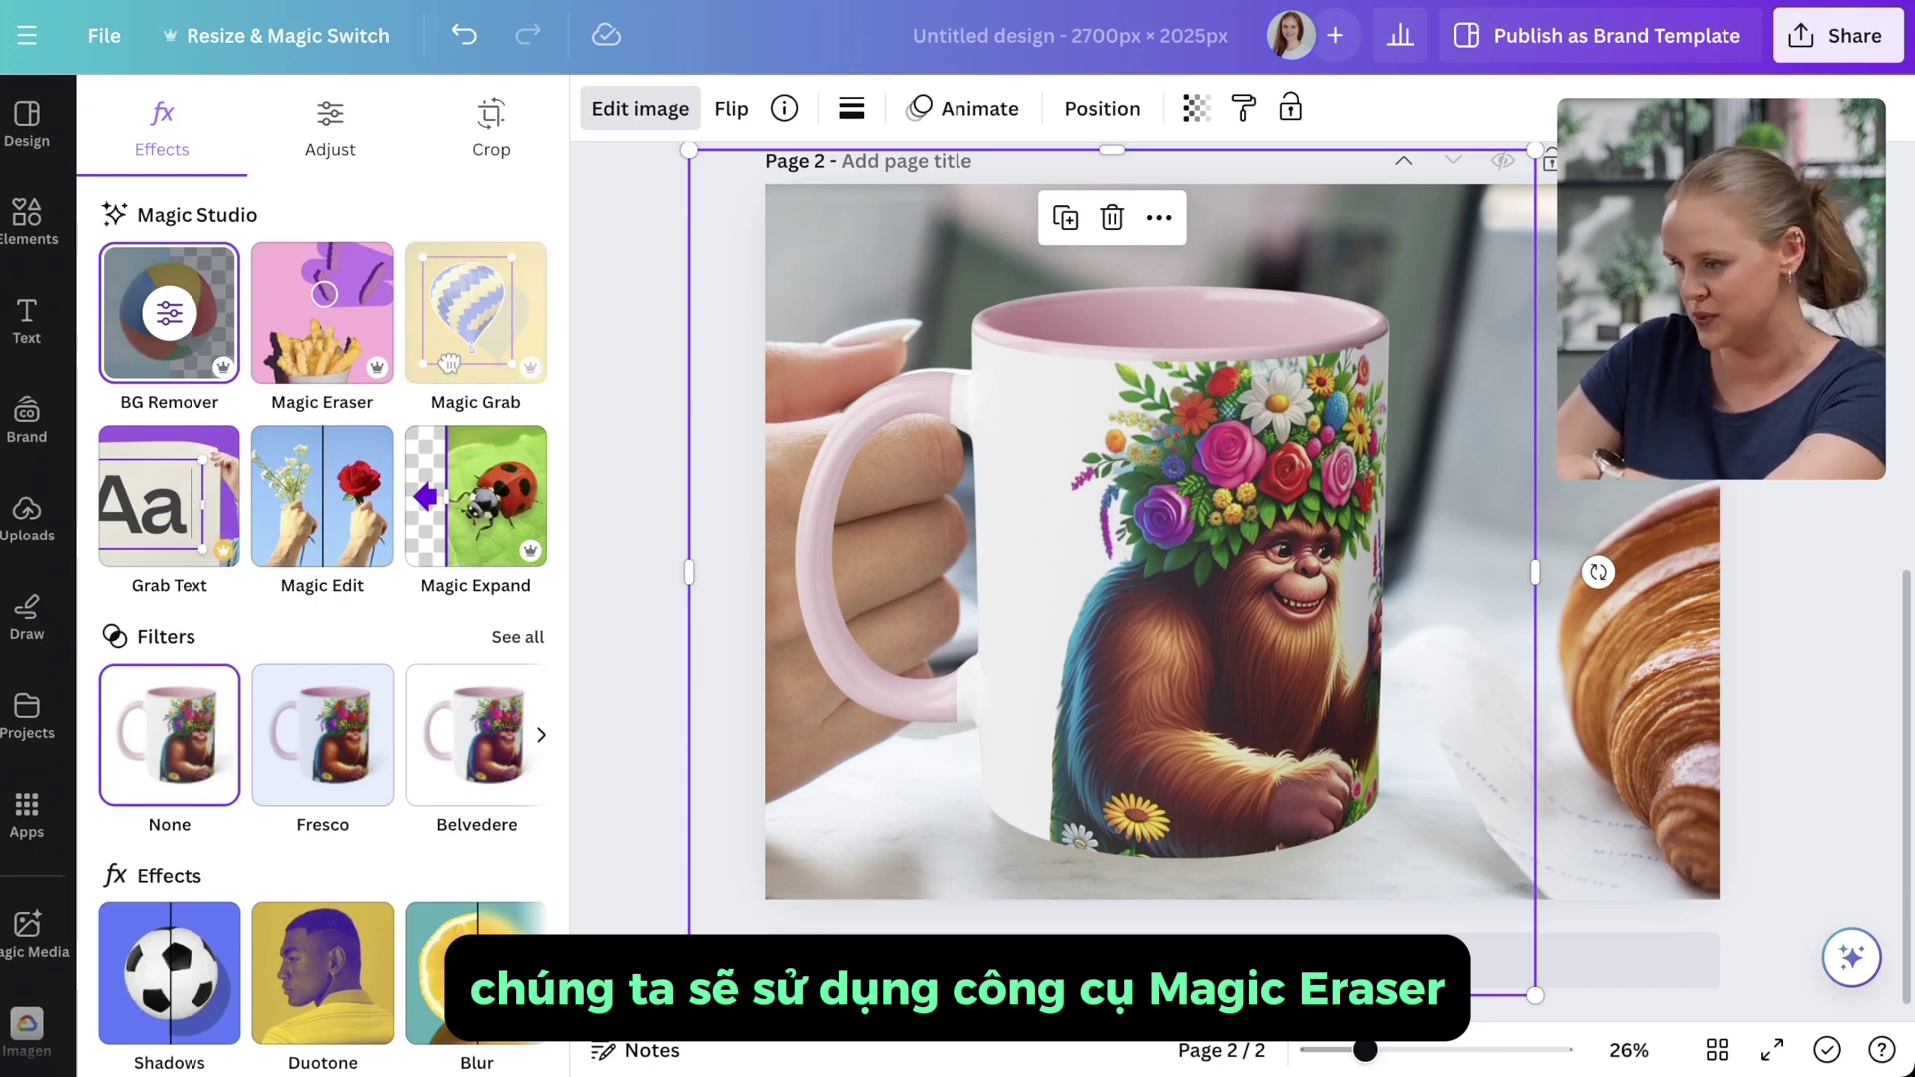
Step: In the background photo, use Magic Eraser with brush size 20 to erase the lower part of the white mug's handle
{"action": "left_click", "coordinate": [1636, 605]}
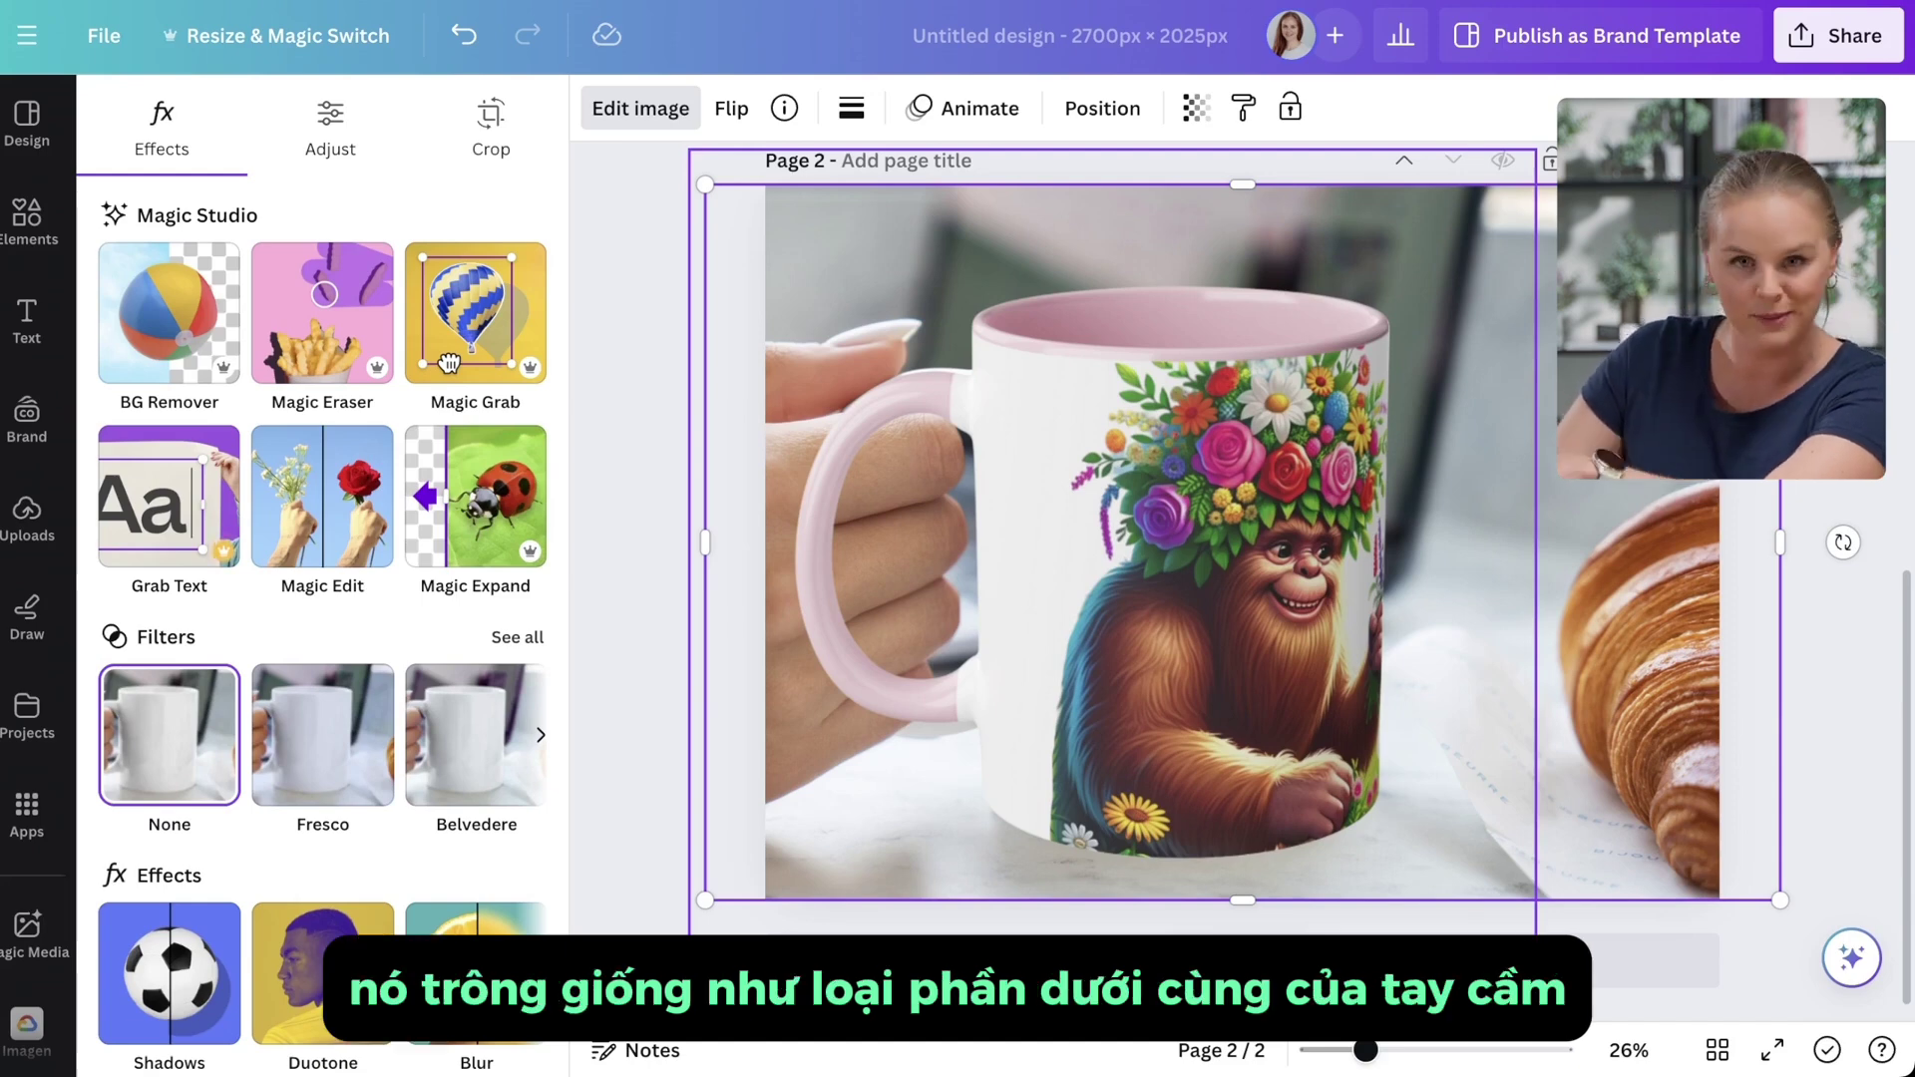
{"action": "left_click", "coordinate": [321, 304]}
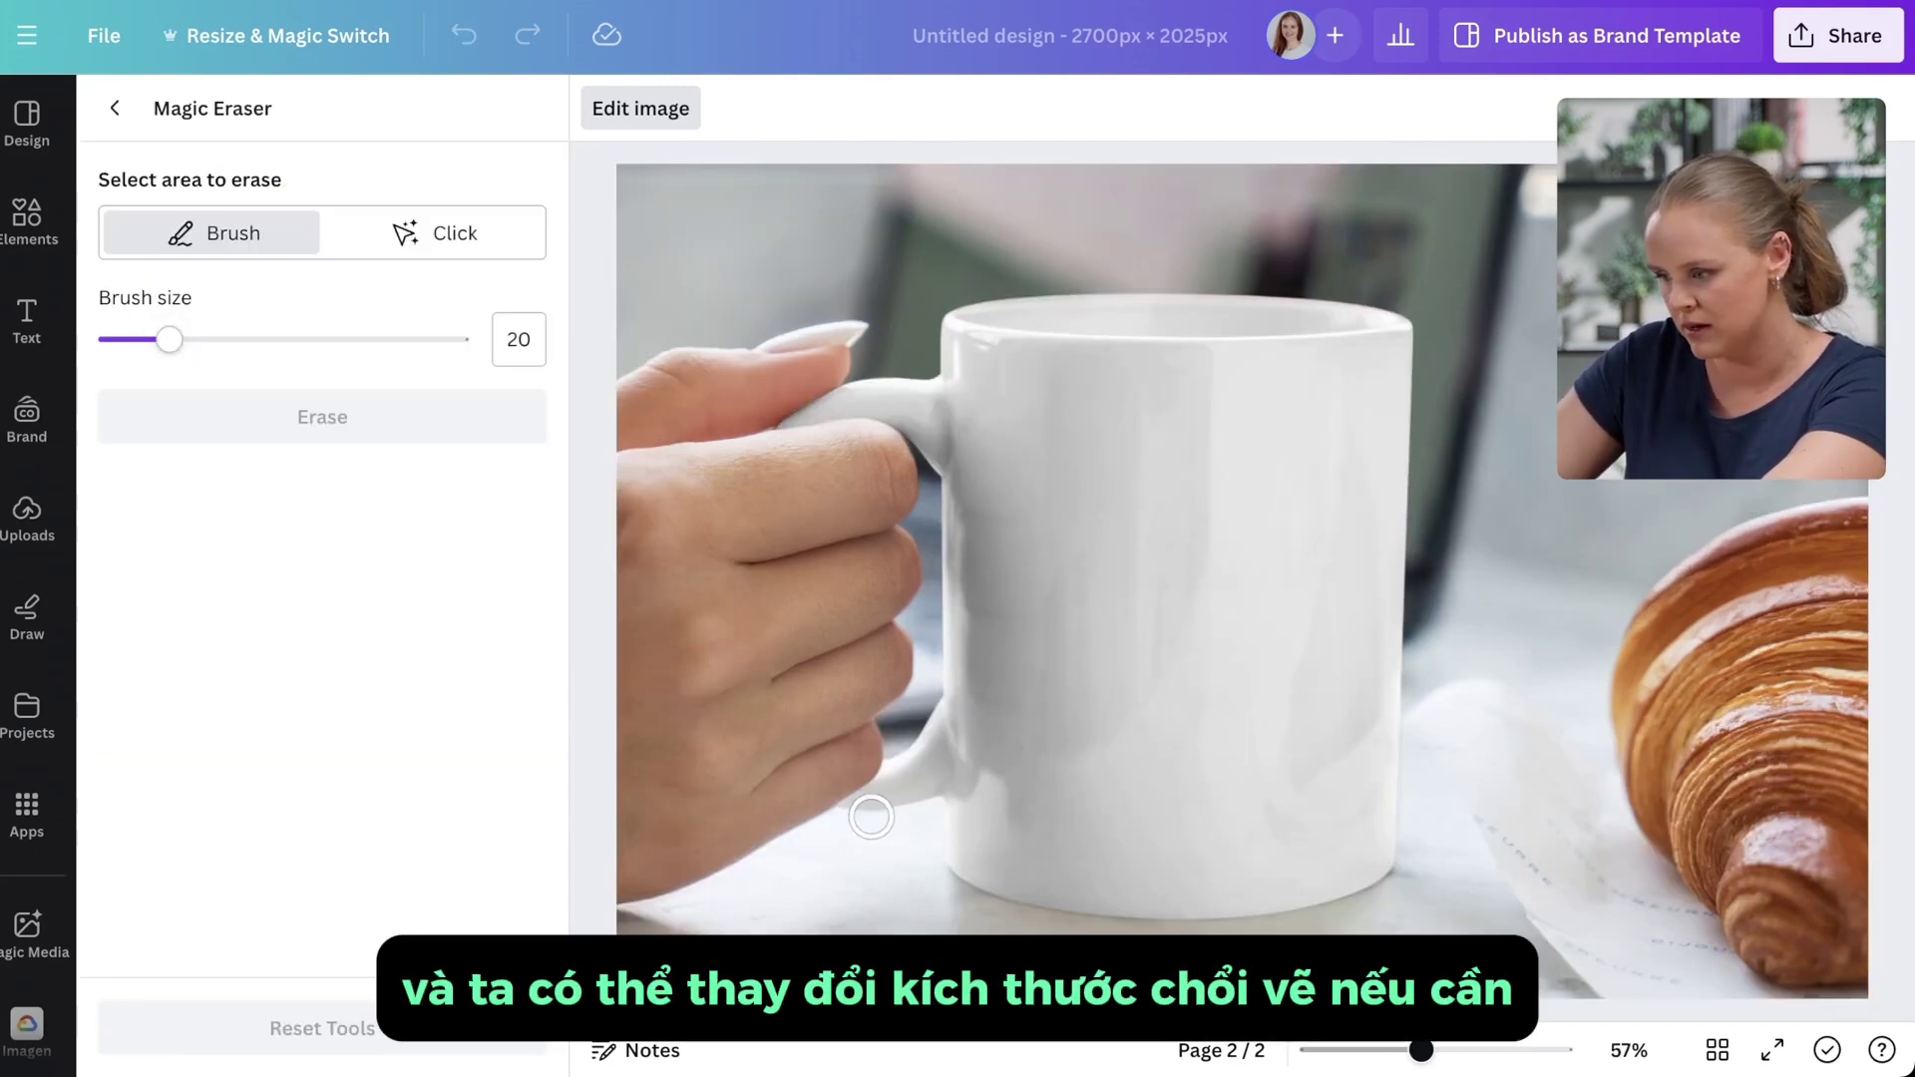
{"action": "left_click", "coordinate": [170, 339]}
{"action": "mouse_move", "coordinate": [170, 340]}
{"action": "left_mouse_down"}
{"action": "mouse_move", "coordinate": [231, 340]}
{"action": "mouse_move", "coordinate": [170, 339]}
{"action": "left_mouse_up"}
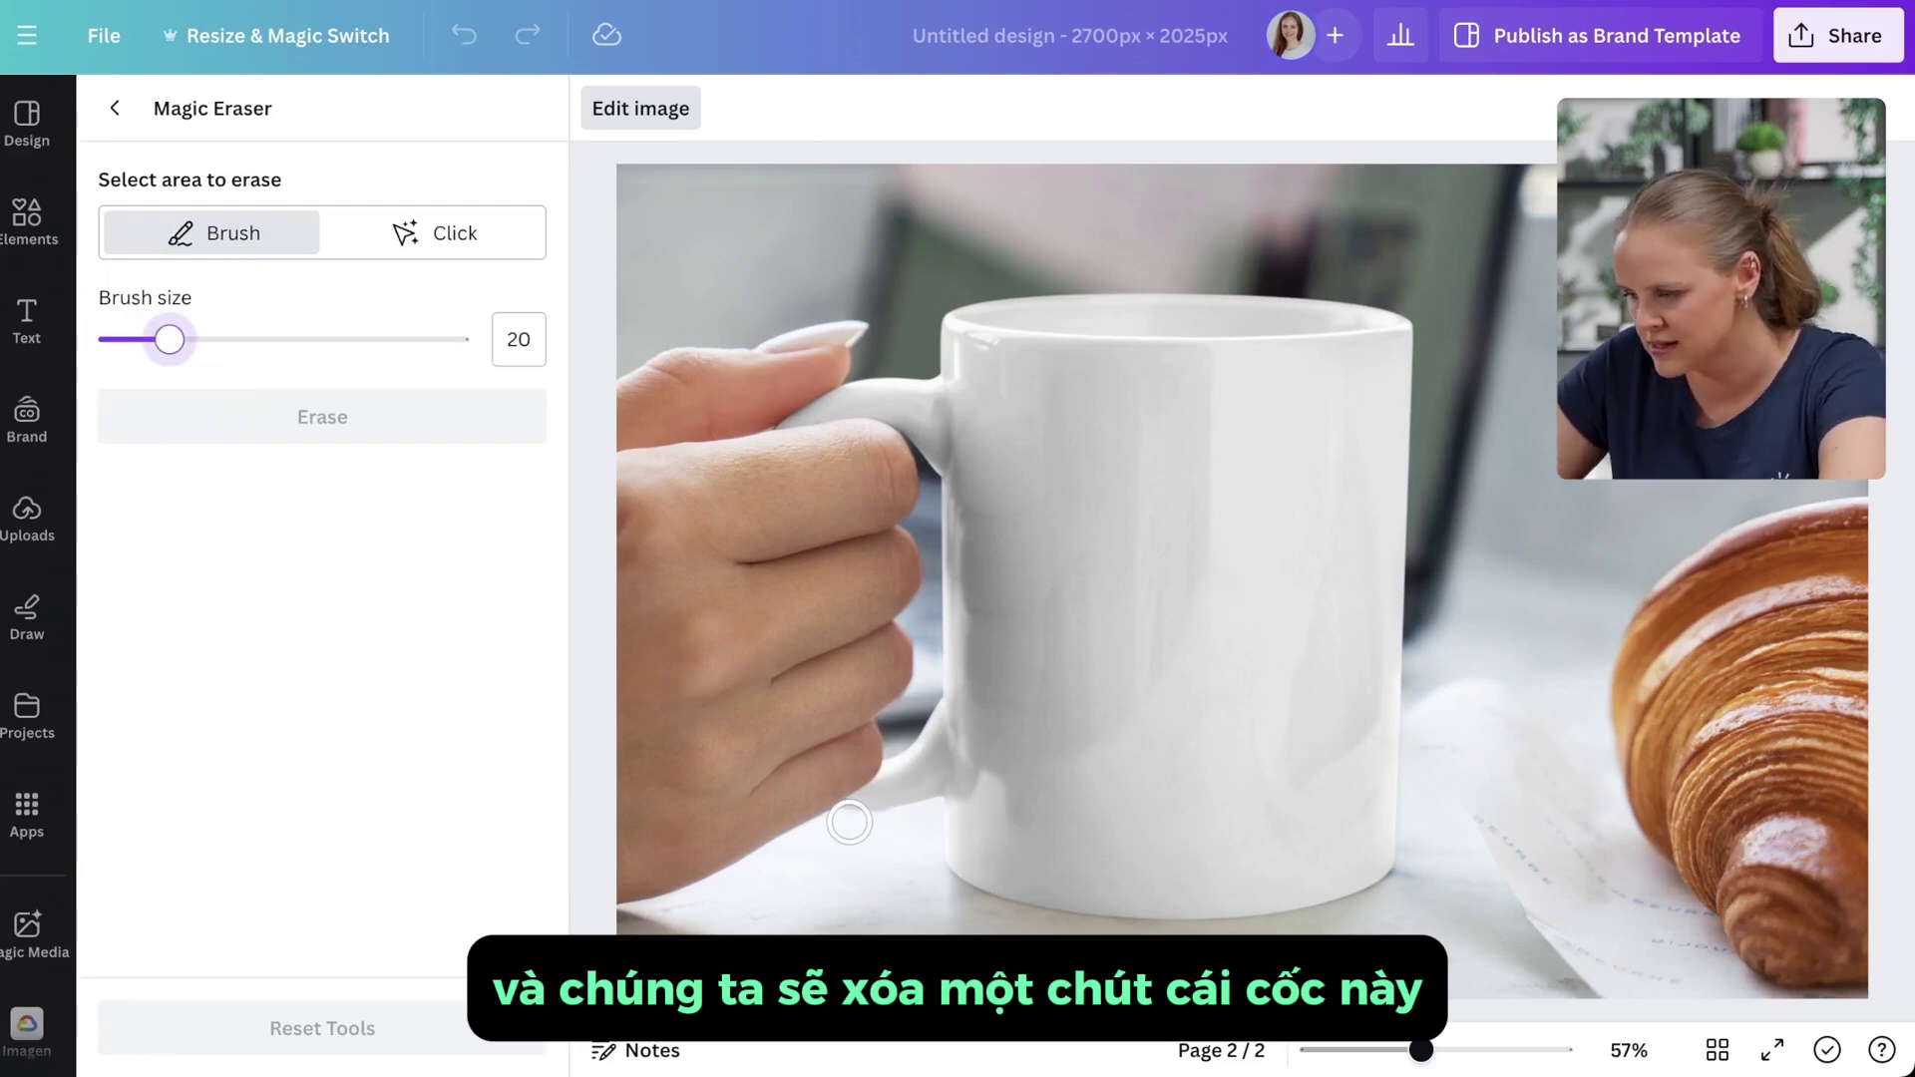
{"action": "left_click_drag", "start_coordinate": [849, 822], "coordinate": [926, 804]}
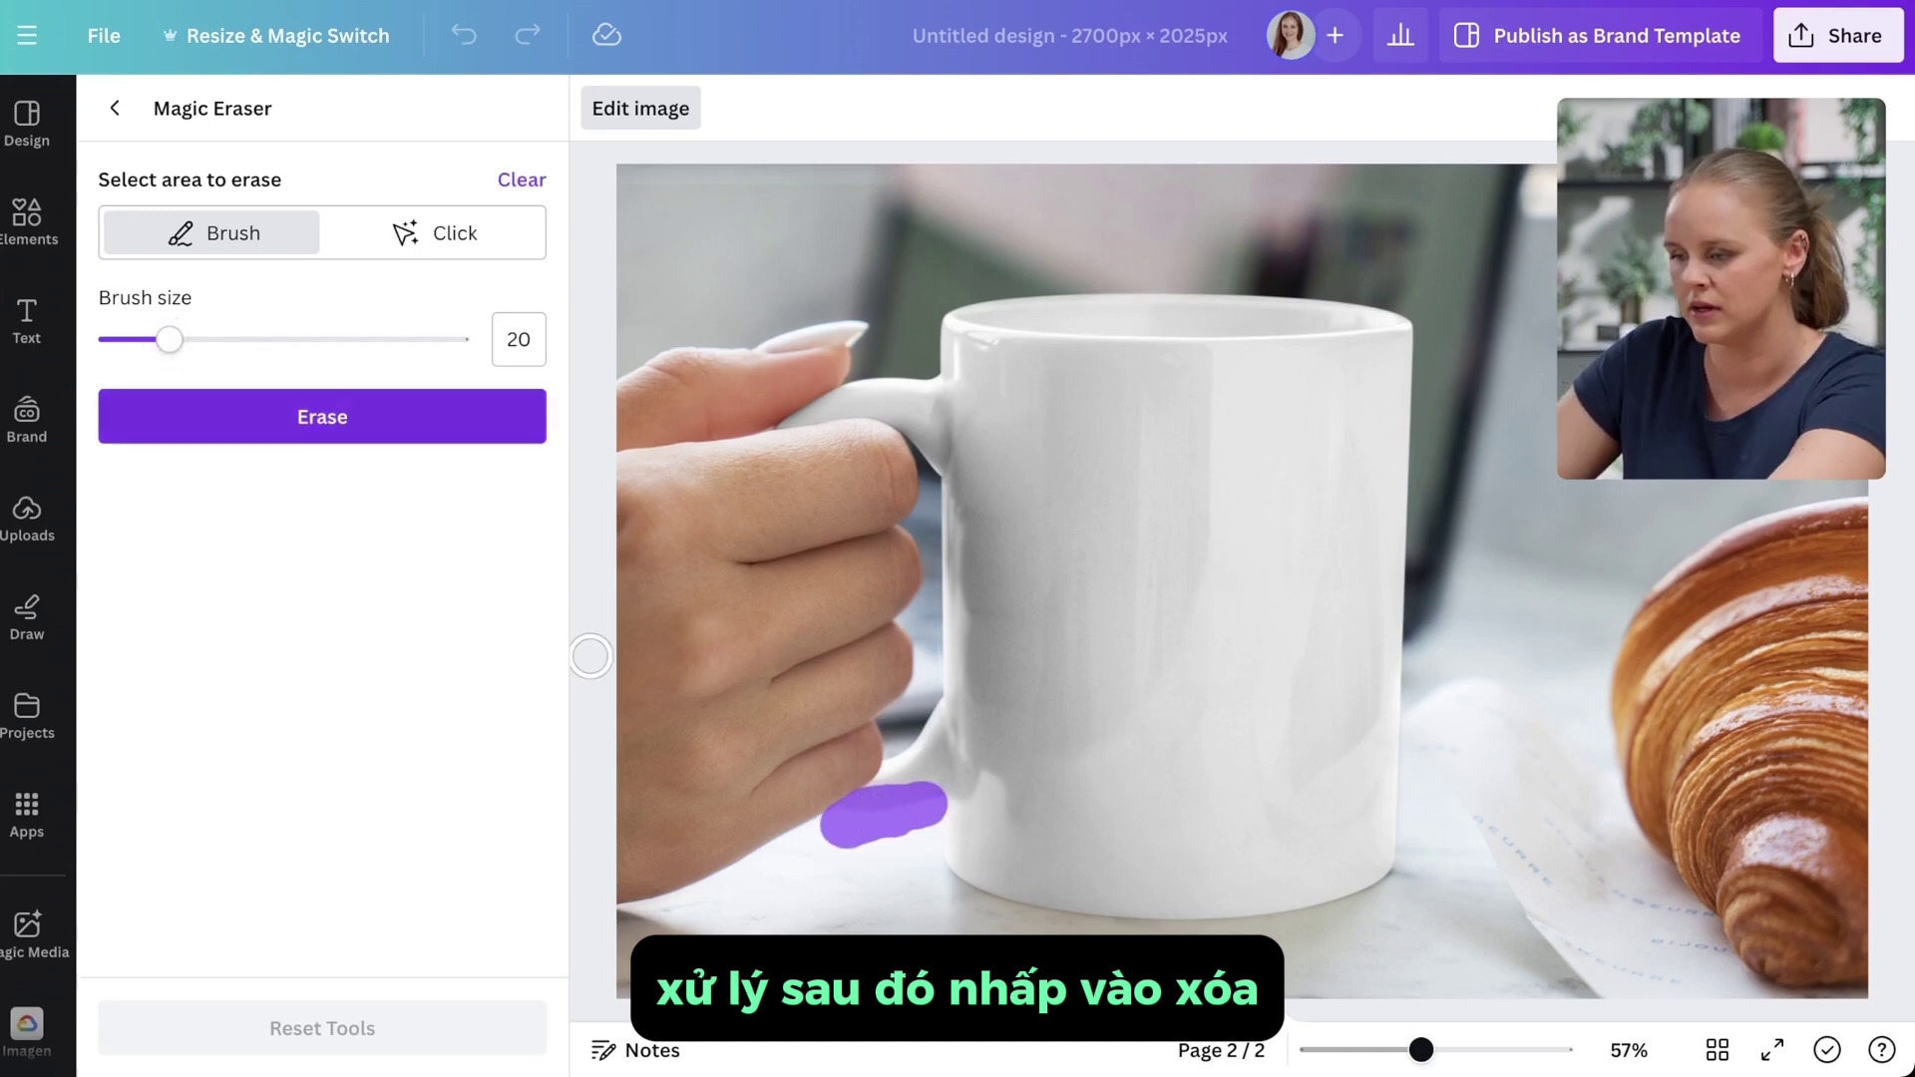
{"action": "left_click", "coordinate": [416, 419]}
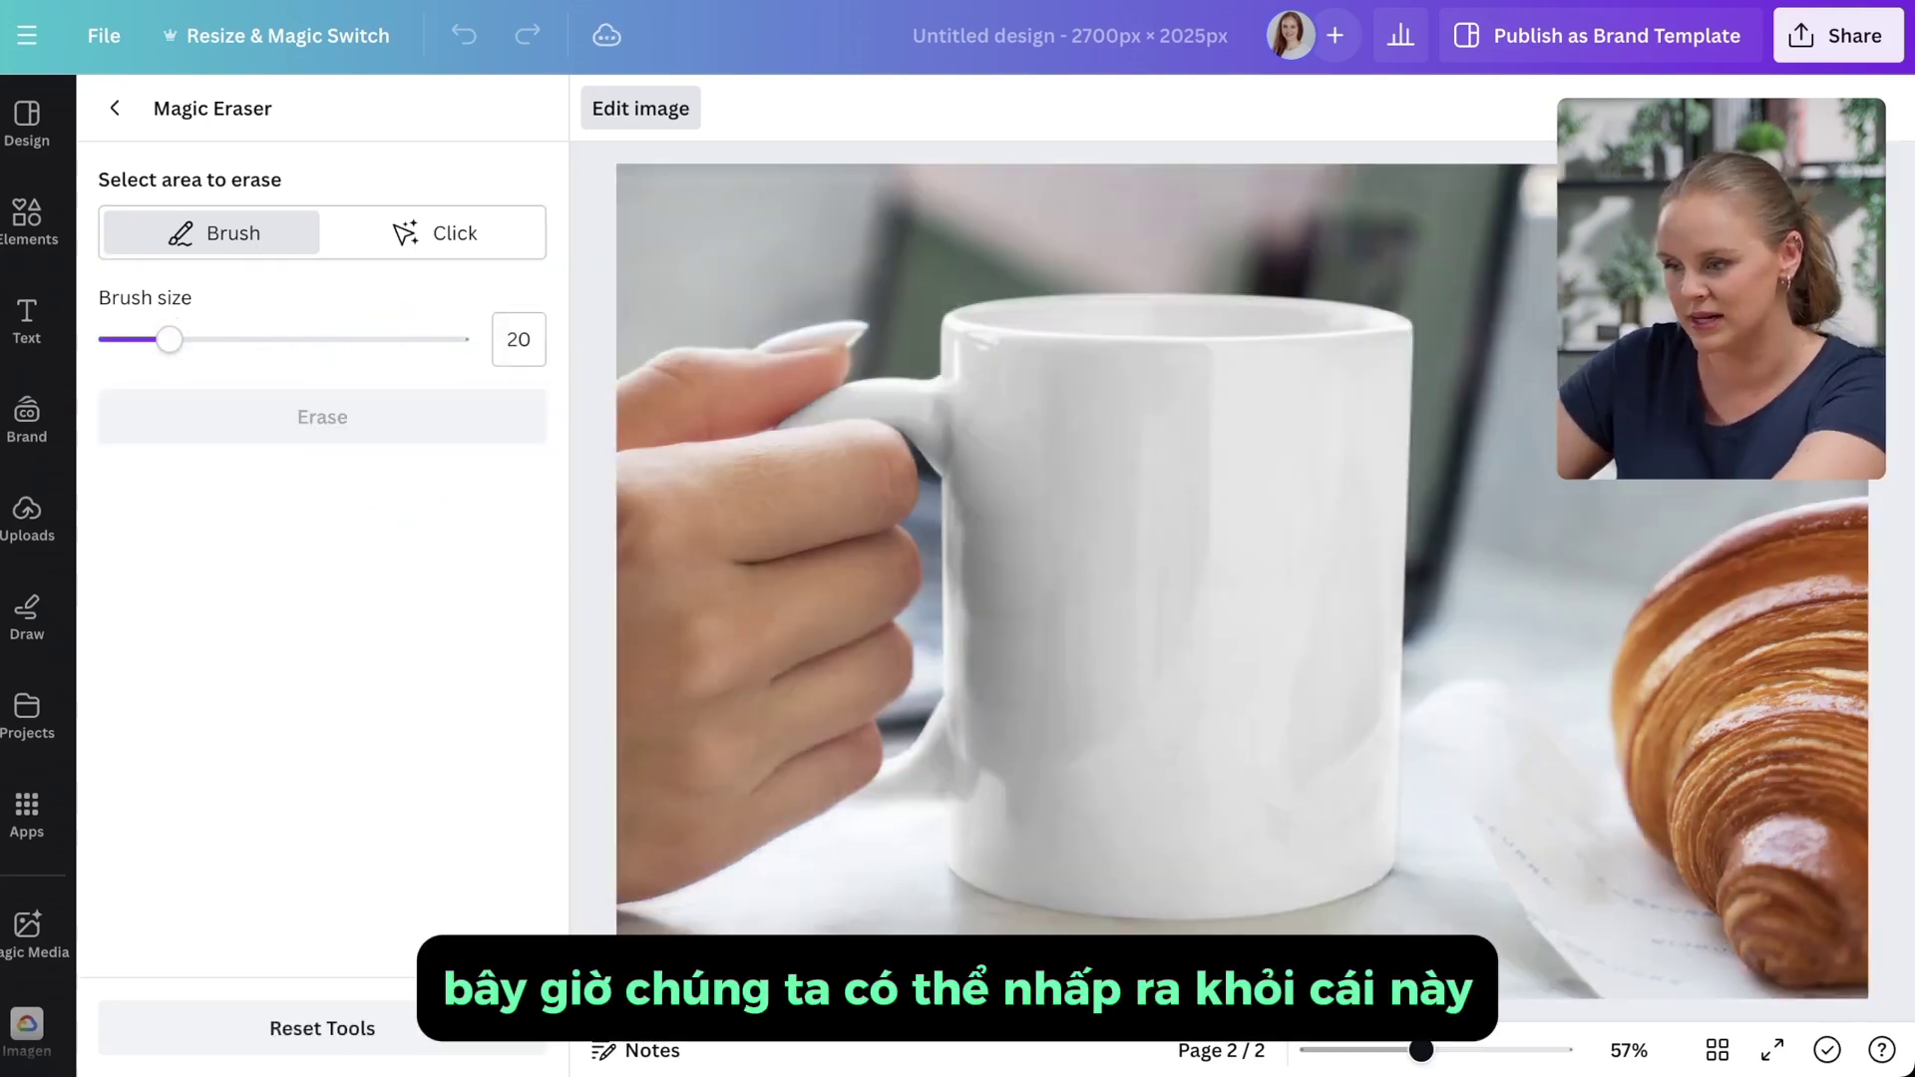
{"action": "left_click", "coordinate": [114, 108]}
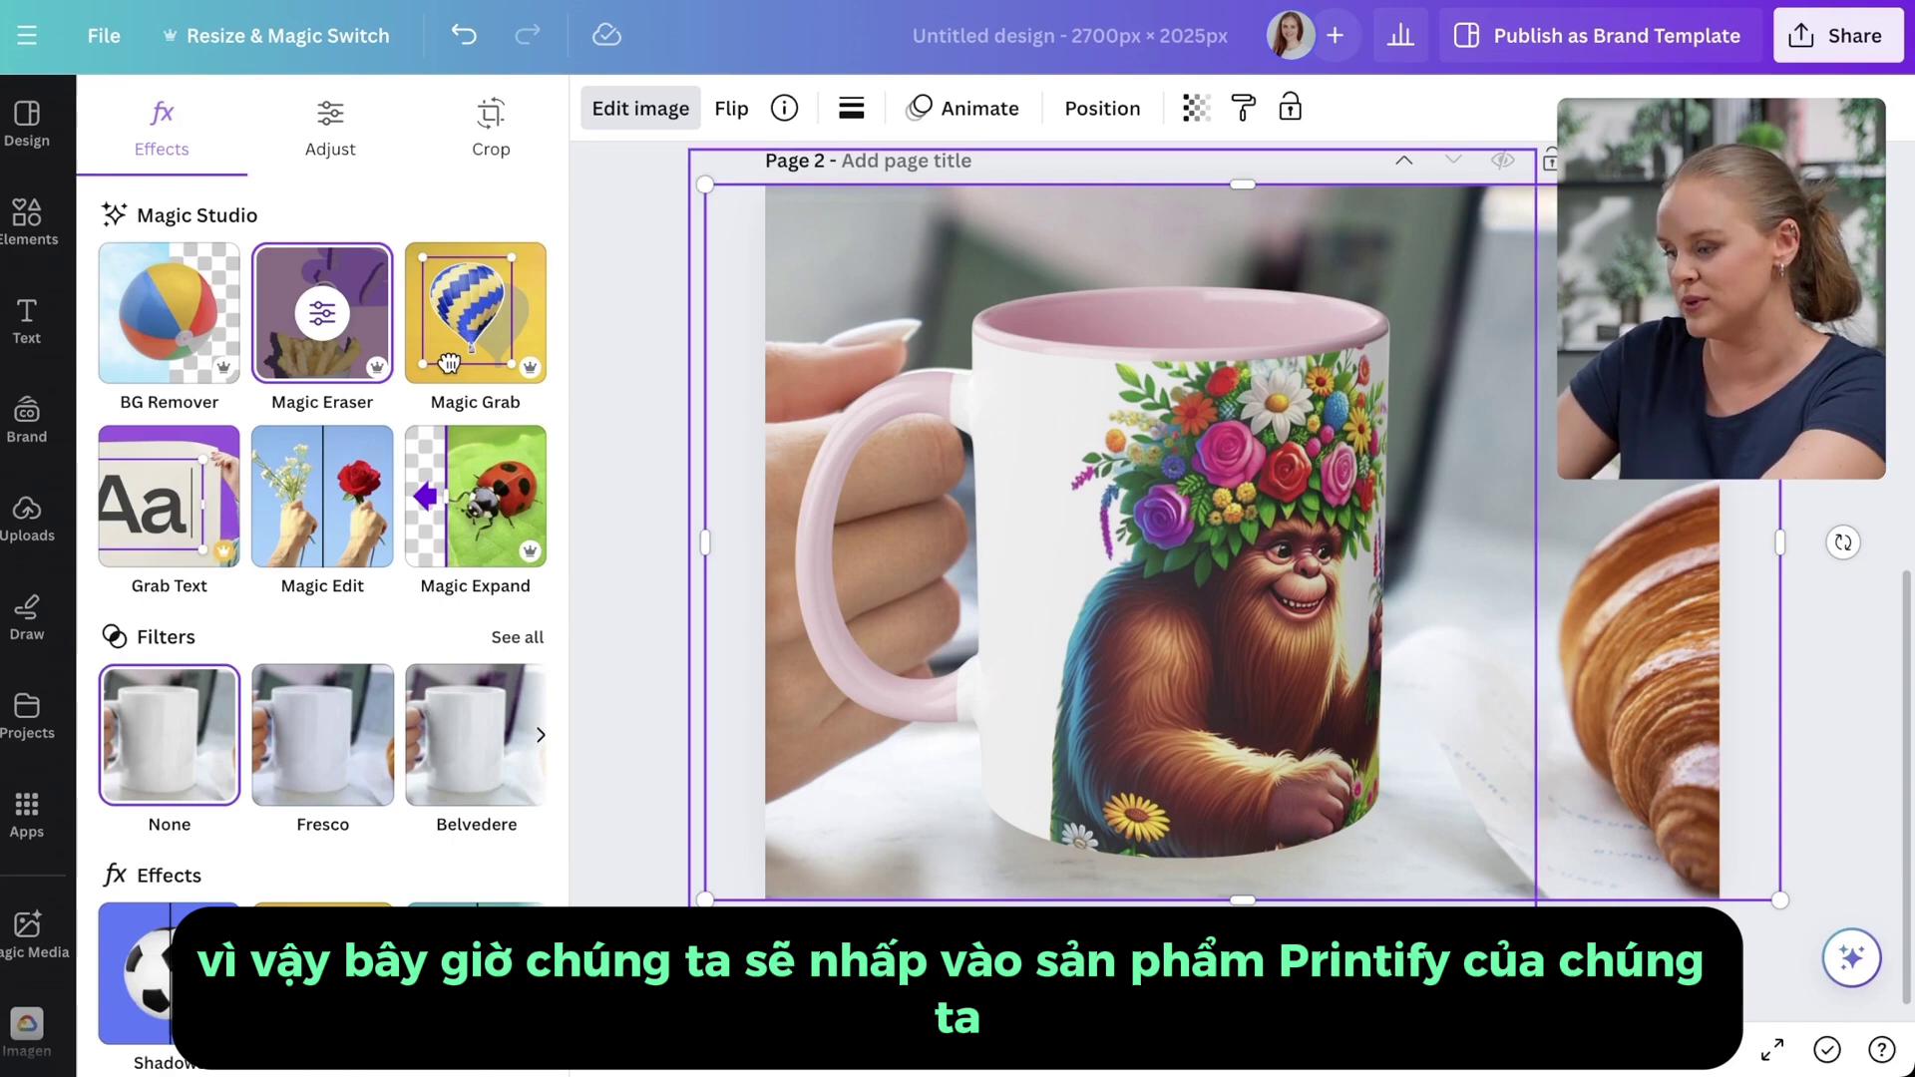
Step: On the Bigfoot mug image, erase the outer curve of the pink handle covering the fingers, using Magic Eraser with brush size 20
{"action": "left_click", "coordinate": [1167, 589]}
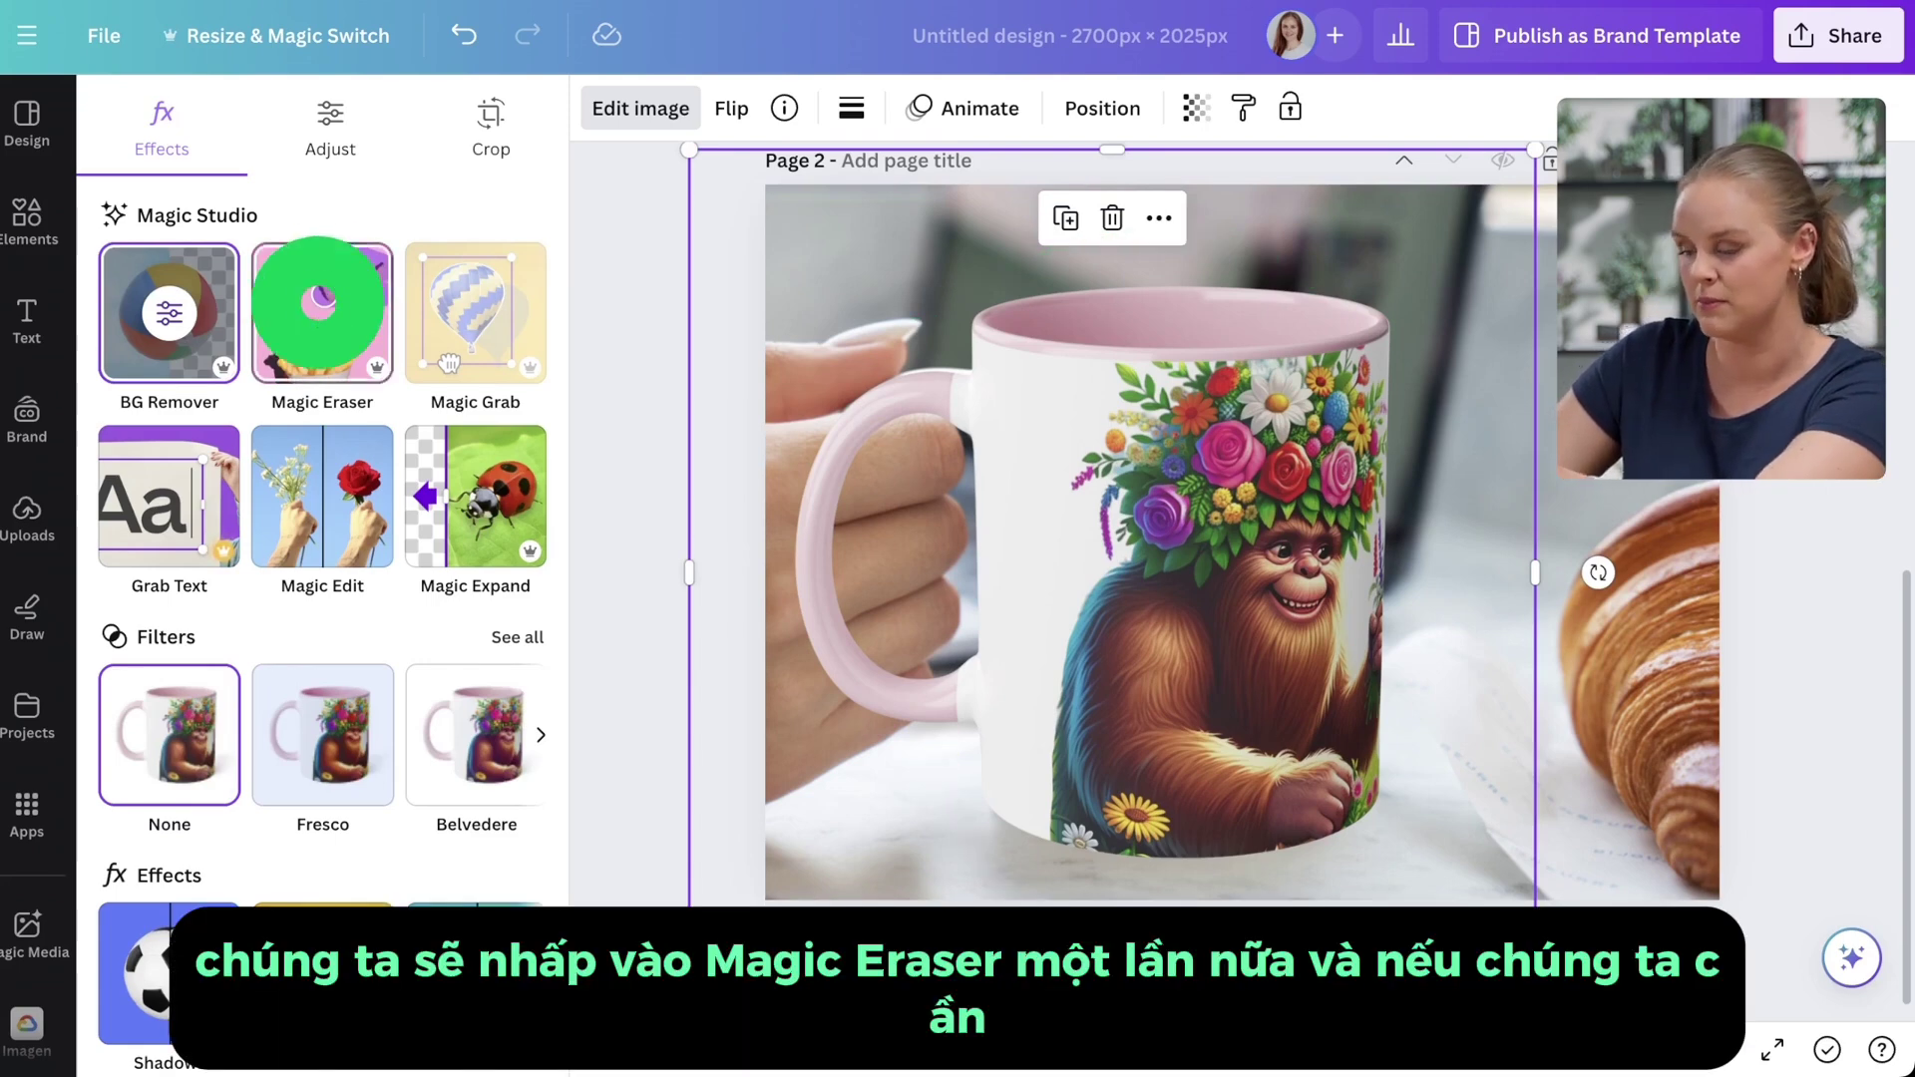
{"action": "left_click", "coordinate": [322, 312]}
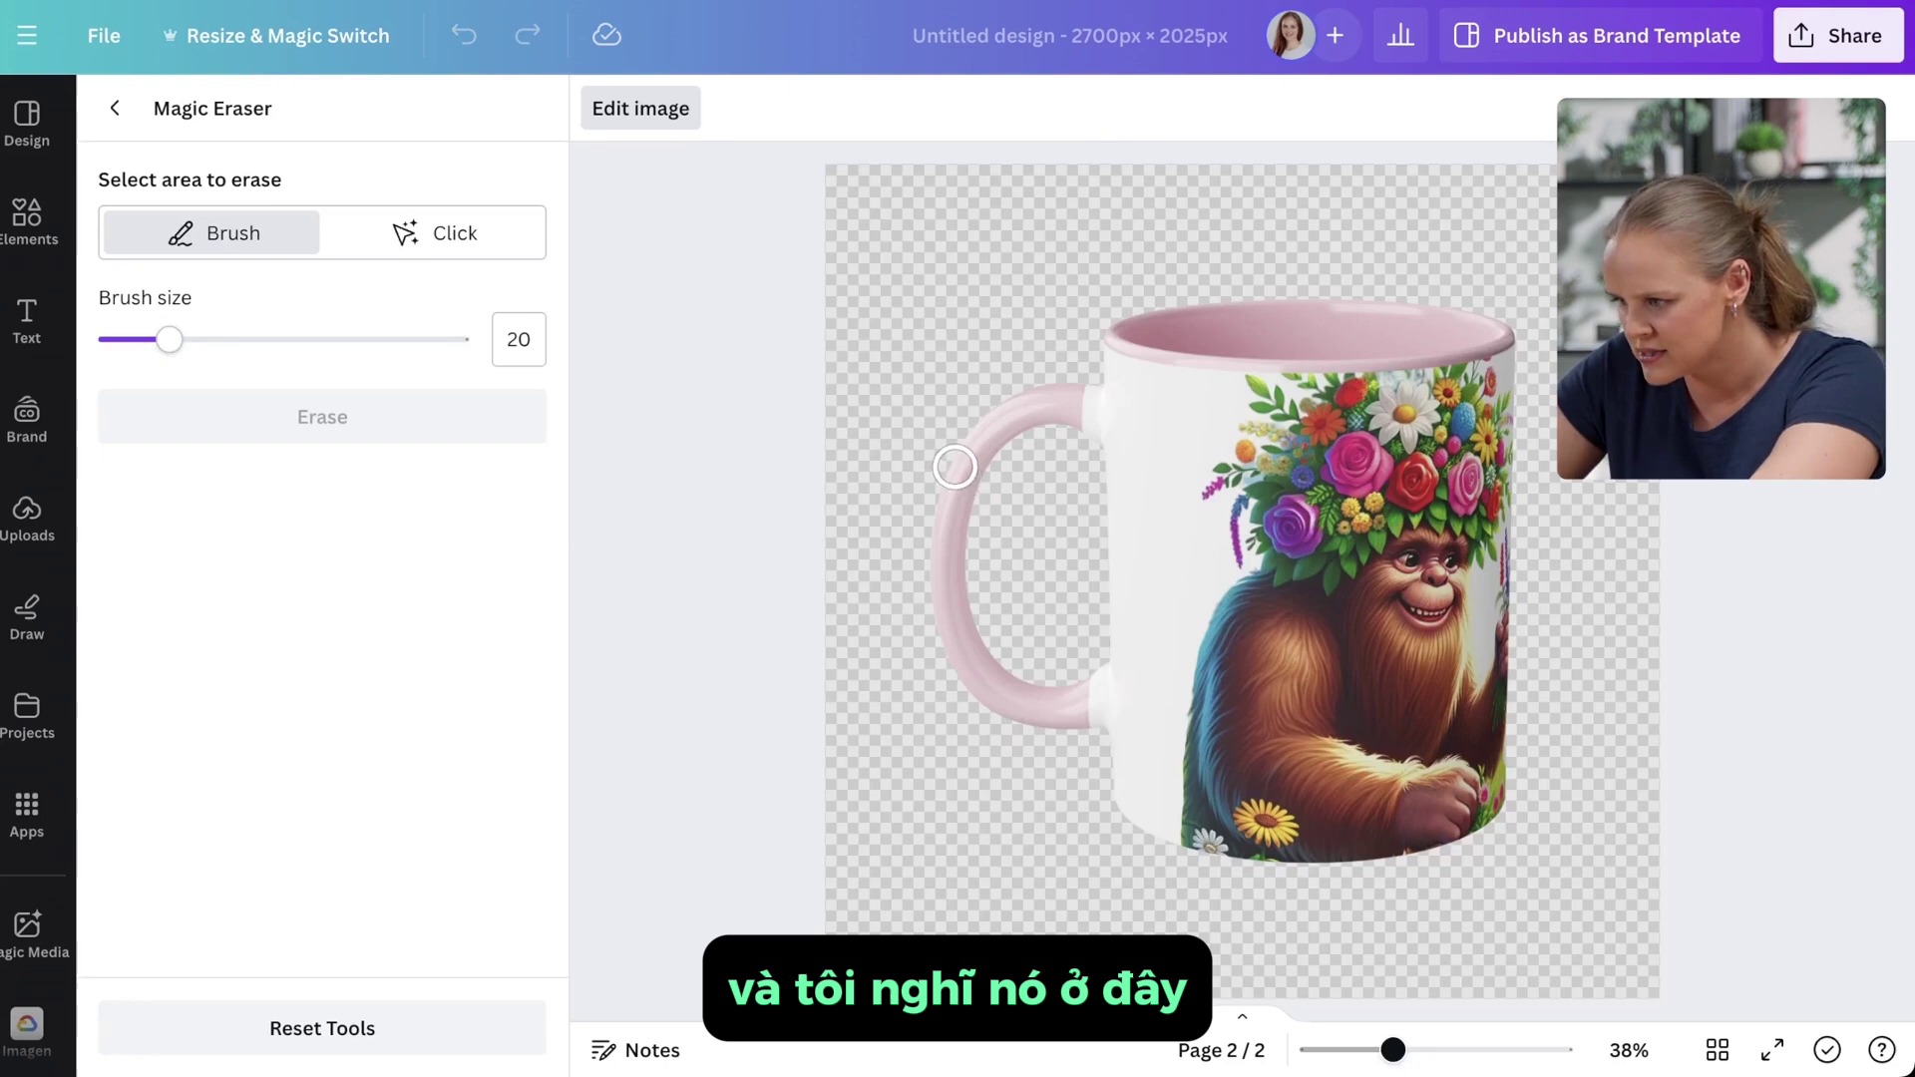
{"action": "mouse_move", "coordinate": [947, 471]}
{"action": "left_mouse_down"}
{"action": "mouse_move", "coordinate": [987, 451]}
{"action": "mouse_move", "coordinate": [966, 468]}
{"action": "left_mouse_up"}
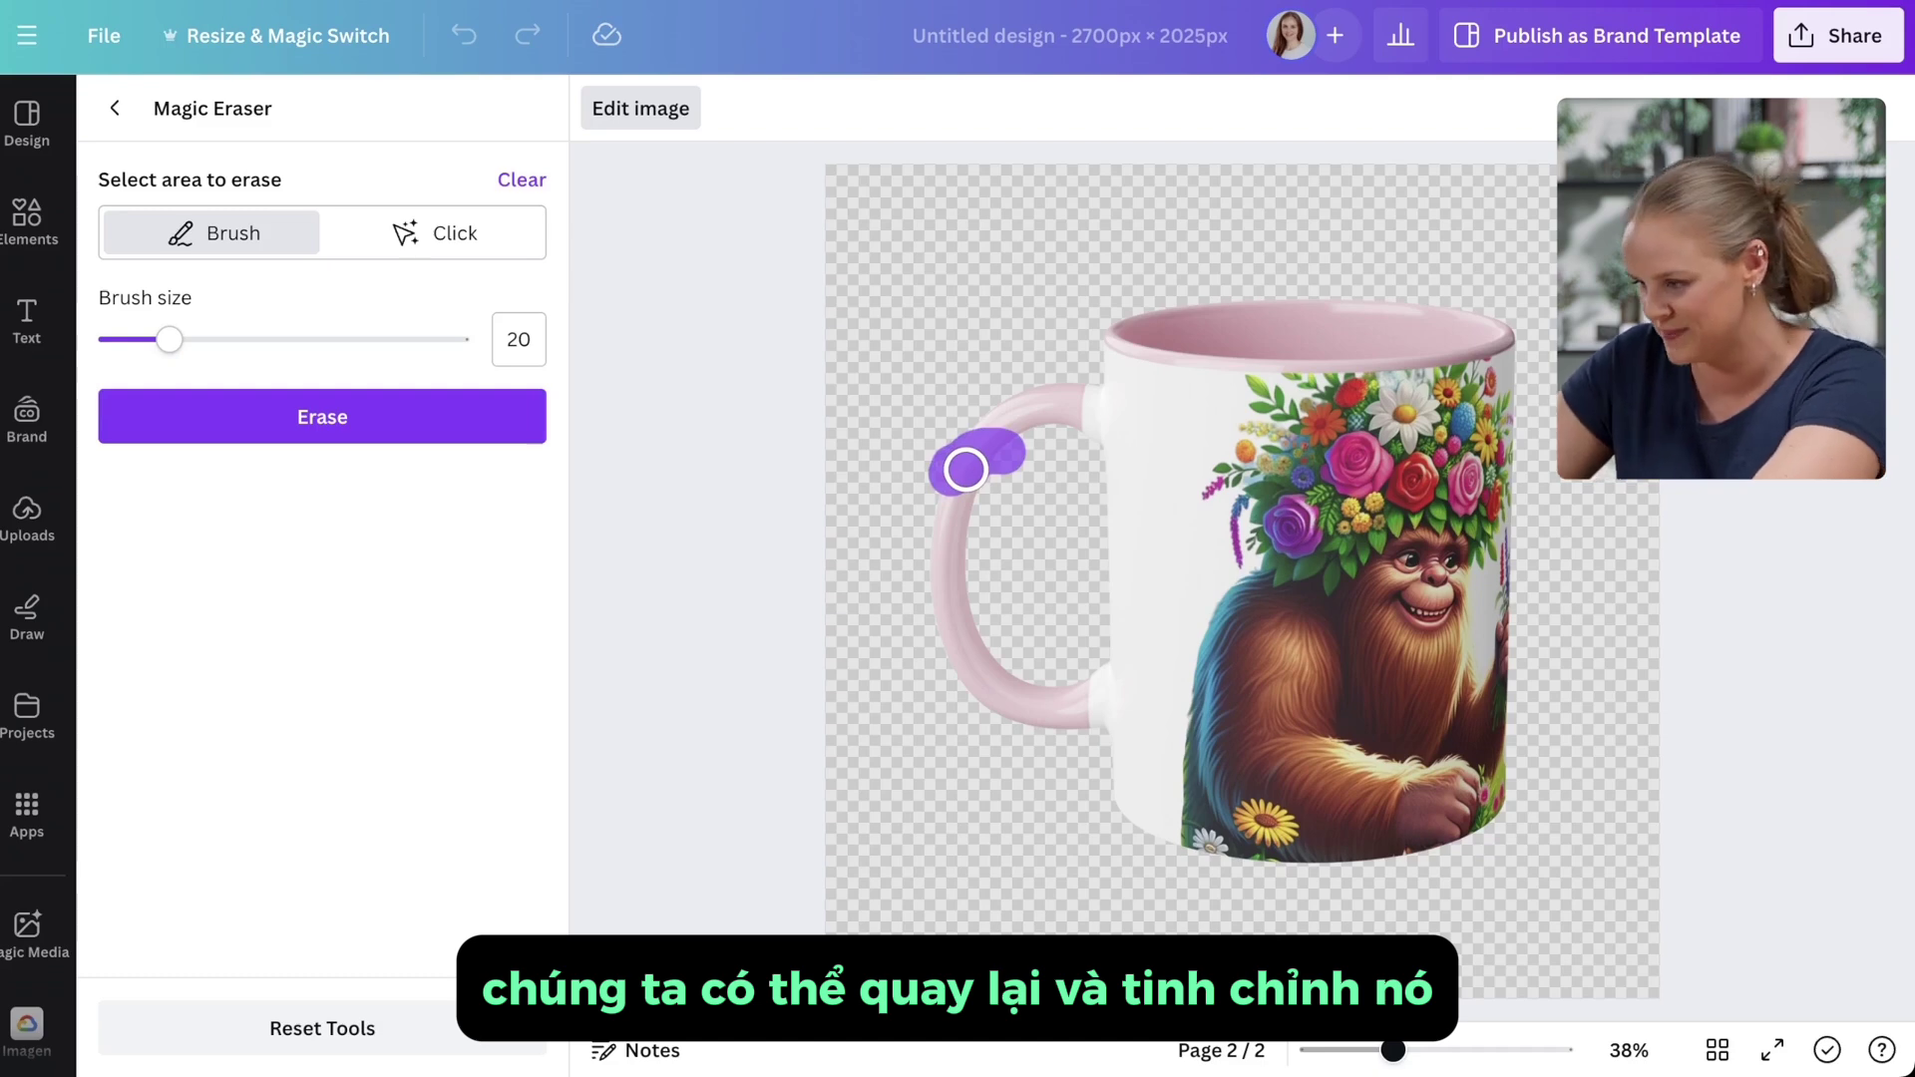
{"action": "mouse_move", "coordinate": [964, 467]}
{"action": "left_mouse_down"}
{"action": "mouse_move", "coordinate": [937, 552]}
{"action": "mouse_move", "coordinate": [943, 639]}
{"action": "mouse_move", "coordinate": [972, 616]}
{"action": "mouse_move", "coordinate": [1042, 699]}
{"action": "left_mouse_up"}
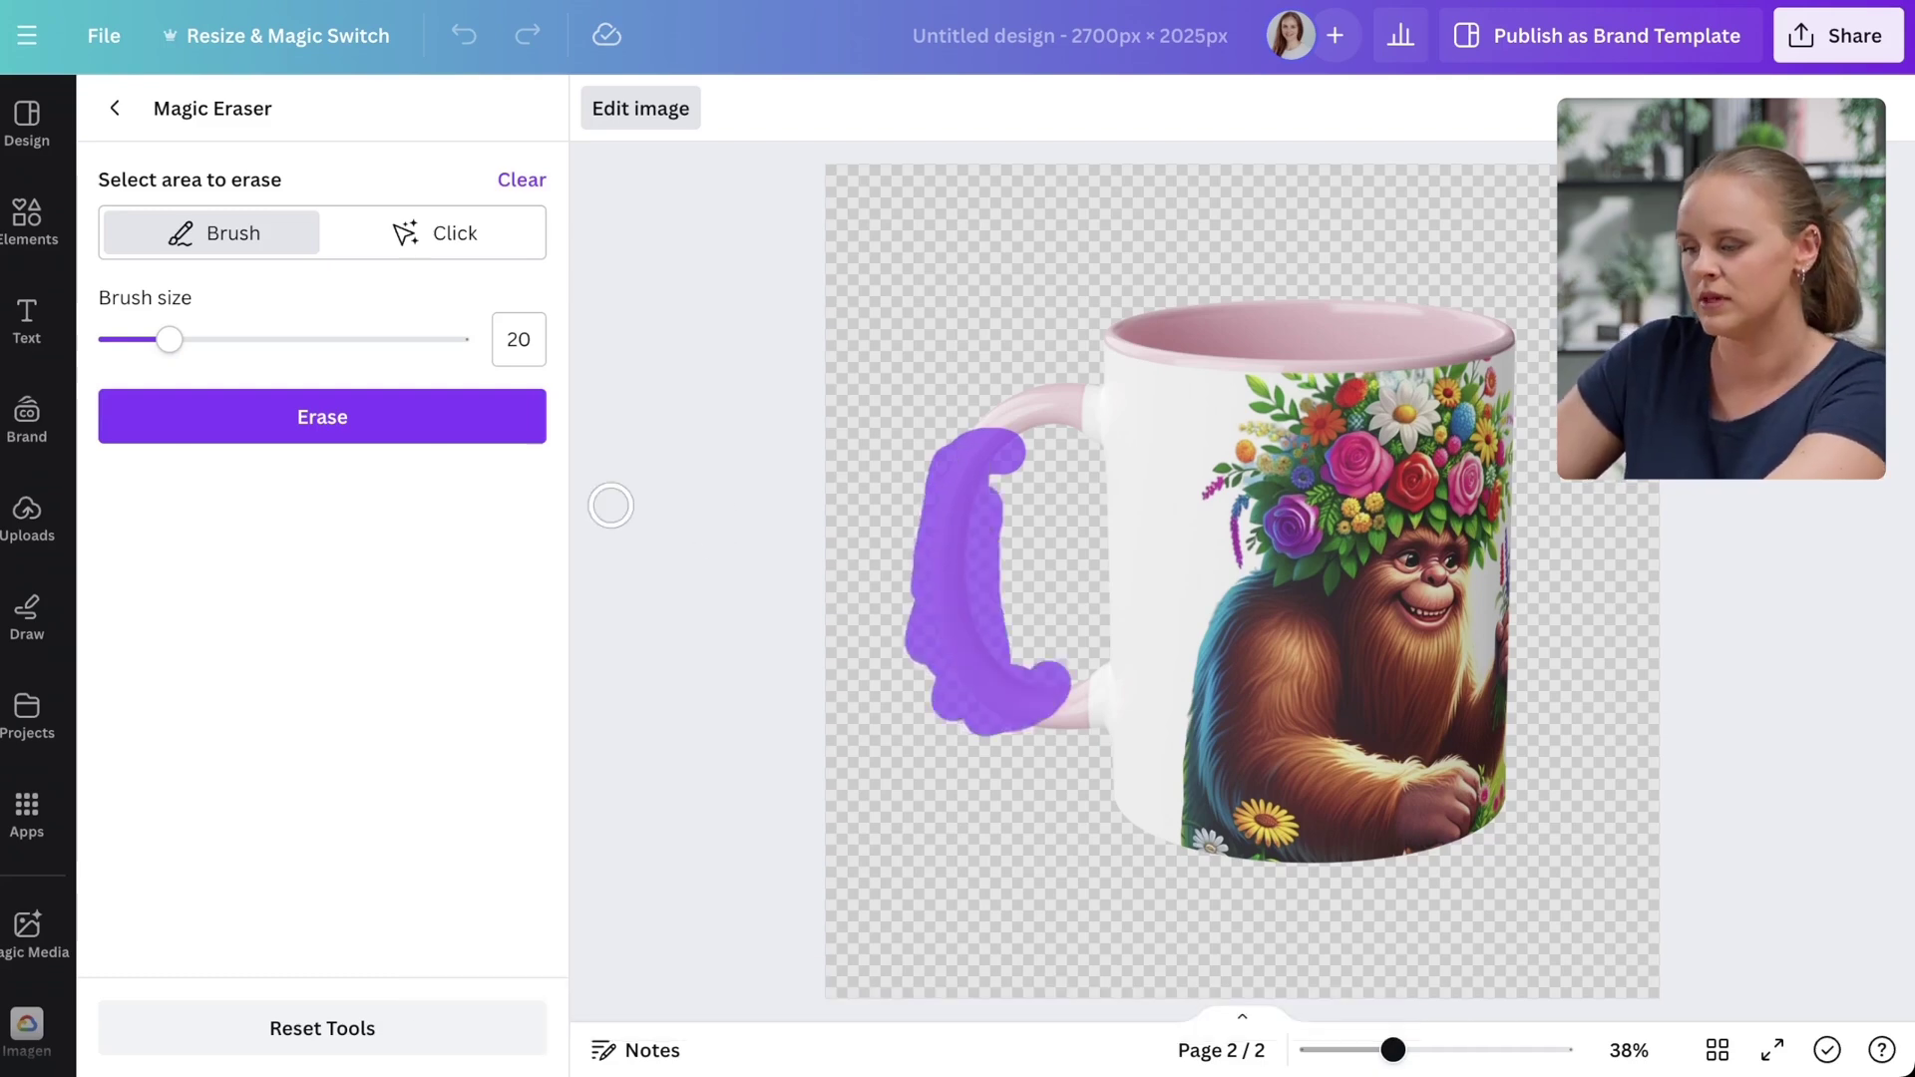
{"action": "left_click", "coordinate": [369, 417]}
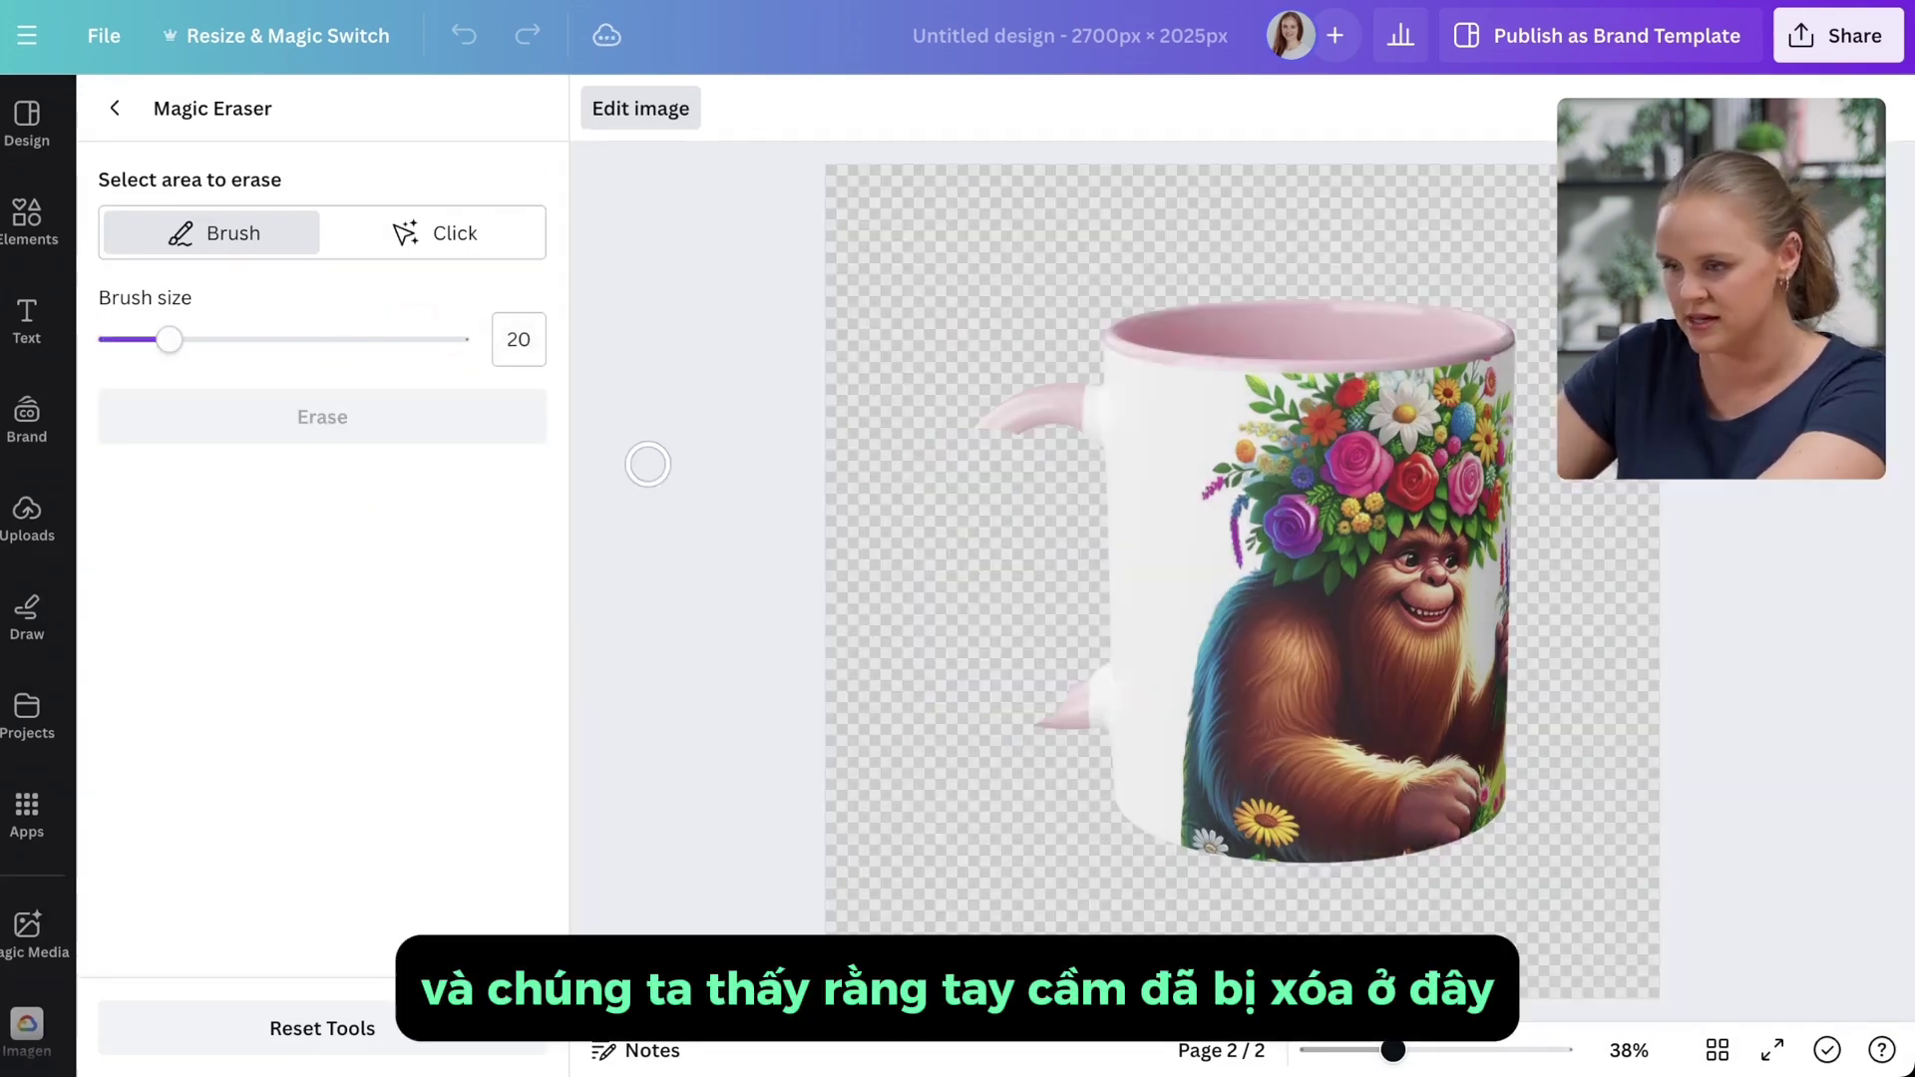
{"action": "left_click", "coordinate": [113, 107]}
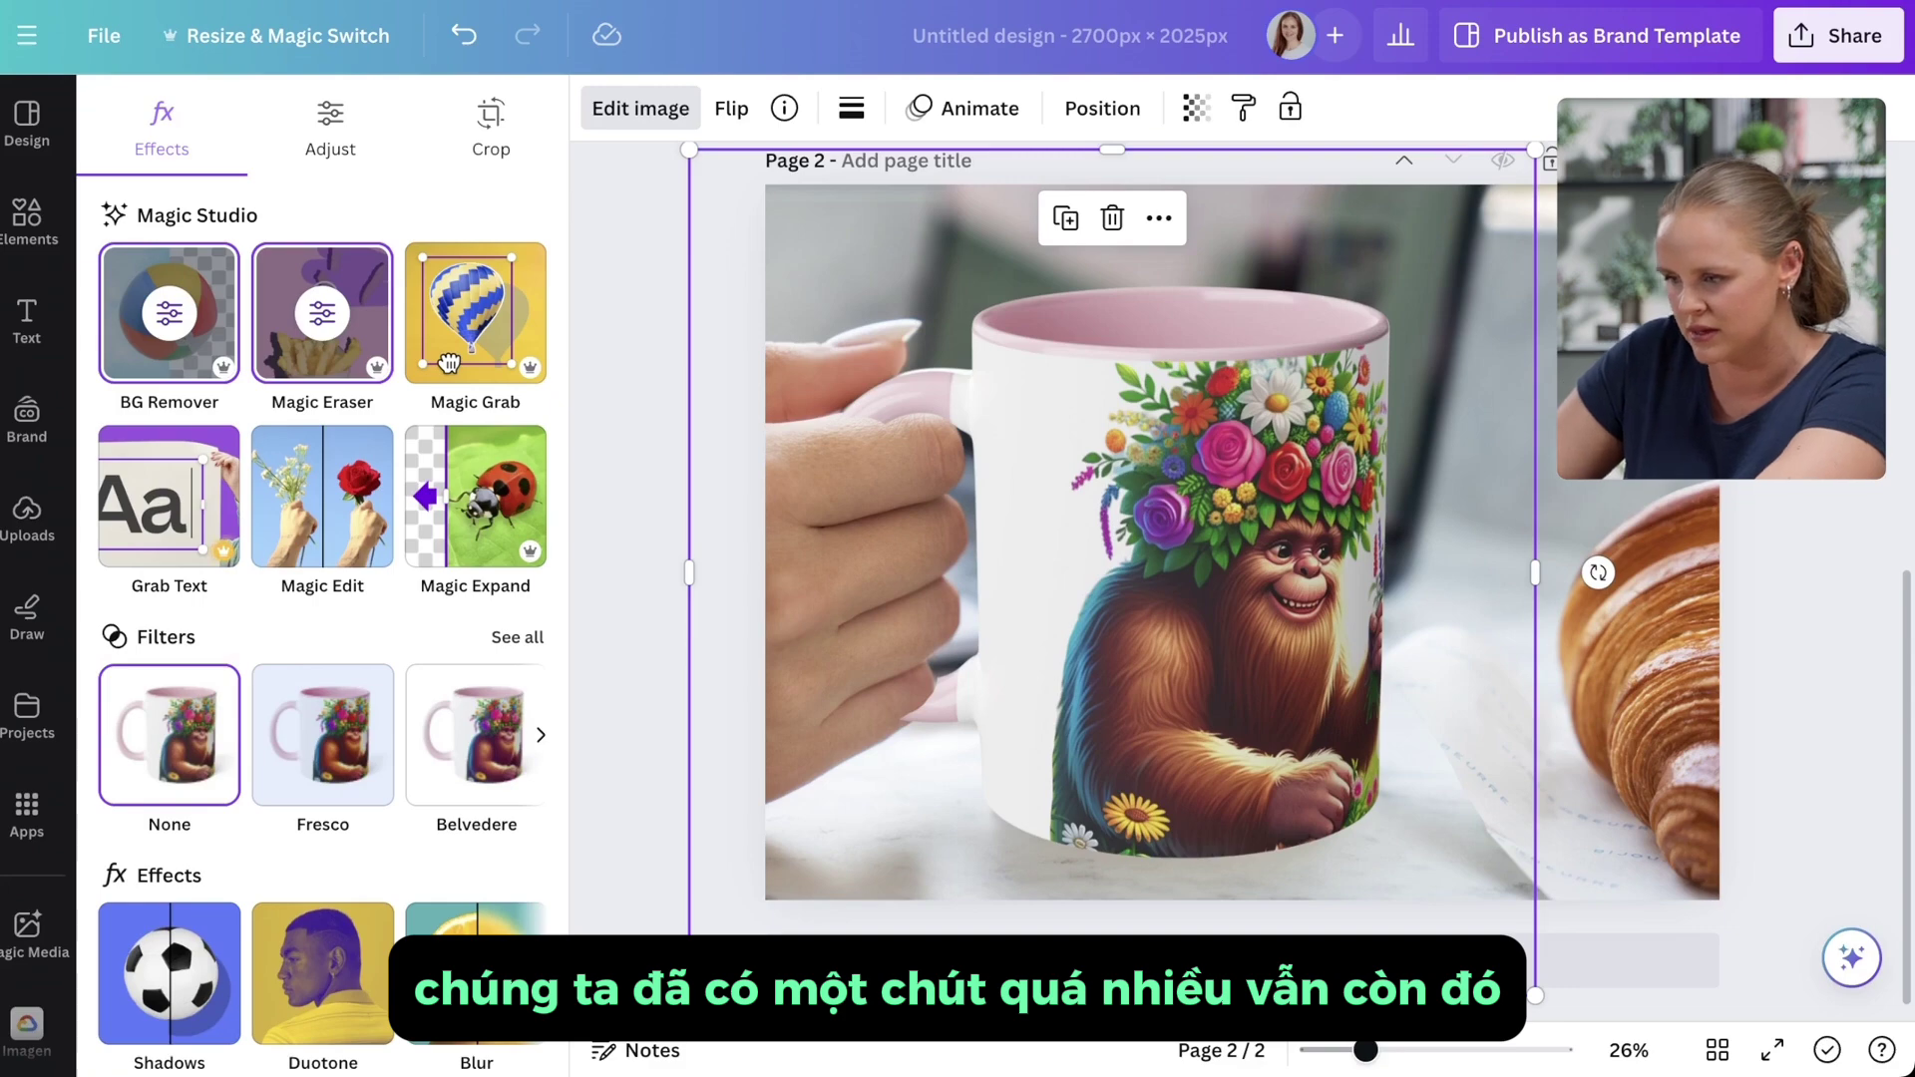
Step: Trim the tips of the two remaining pink handle stubs using Magic Eraser with brush size 9
{"action": "left_click", "coordinate": [322, 312]}
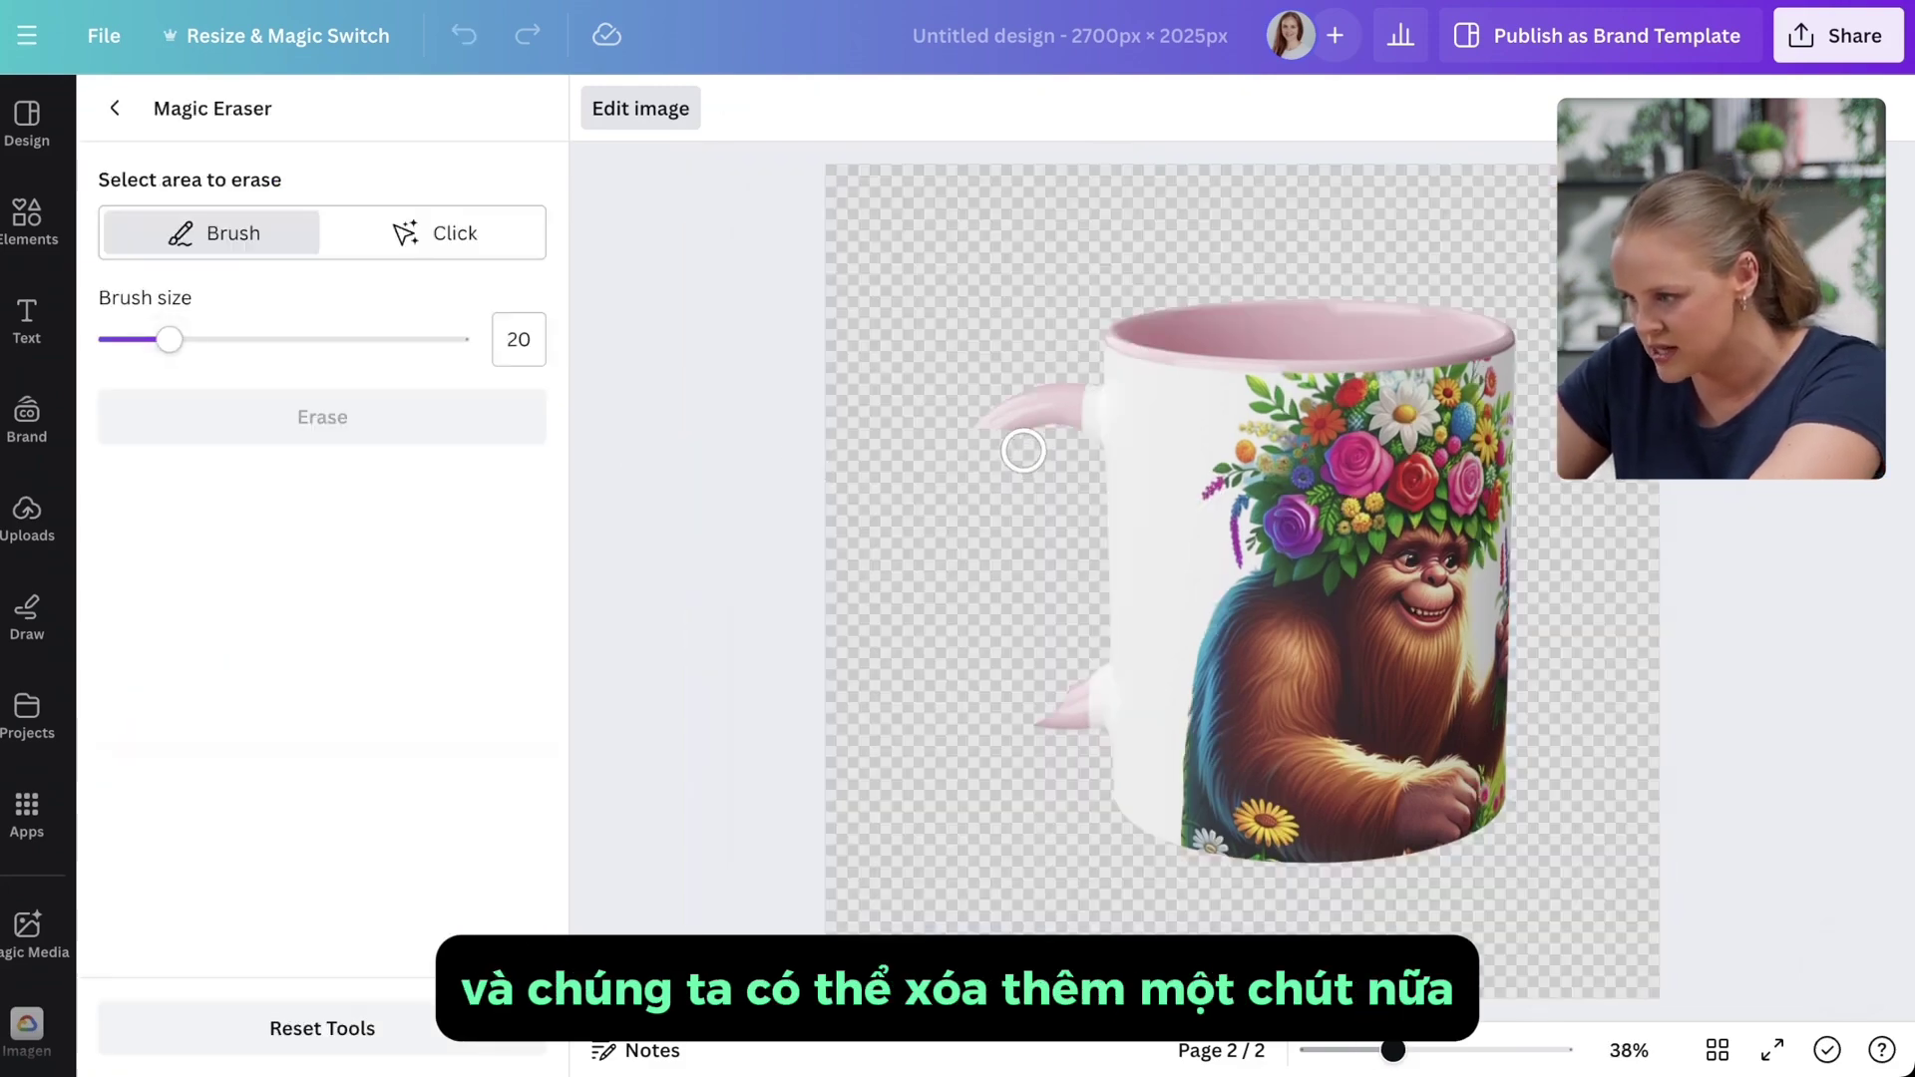
{"action": "left_click_drag", "start_coordinate": [170, 340], "coordinate": [127, 339]}
{"action": "left_click_drag", "start_coordinate": [888, 345], "coordinate": [788, 340]}
{"action": "left_click_drag", "start_coordinate": [925, 784], "coordinate": [896, 814]}
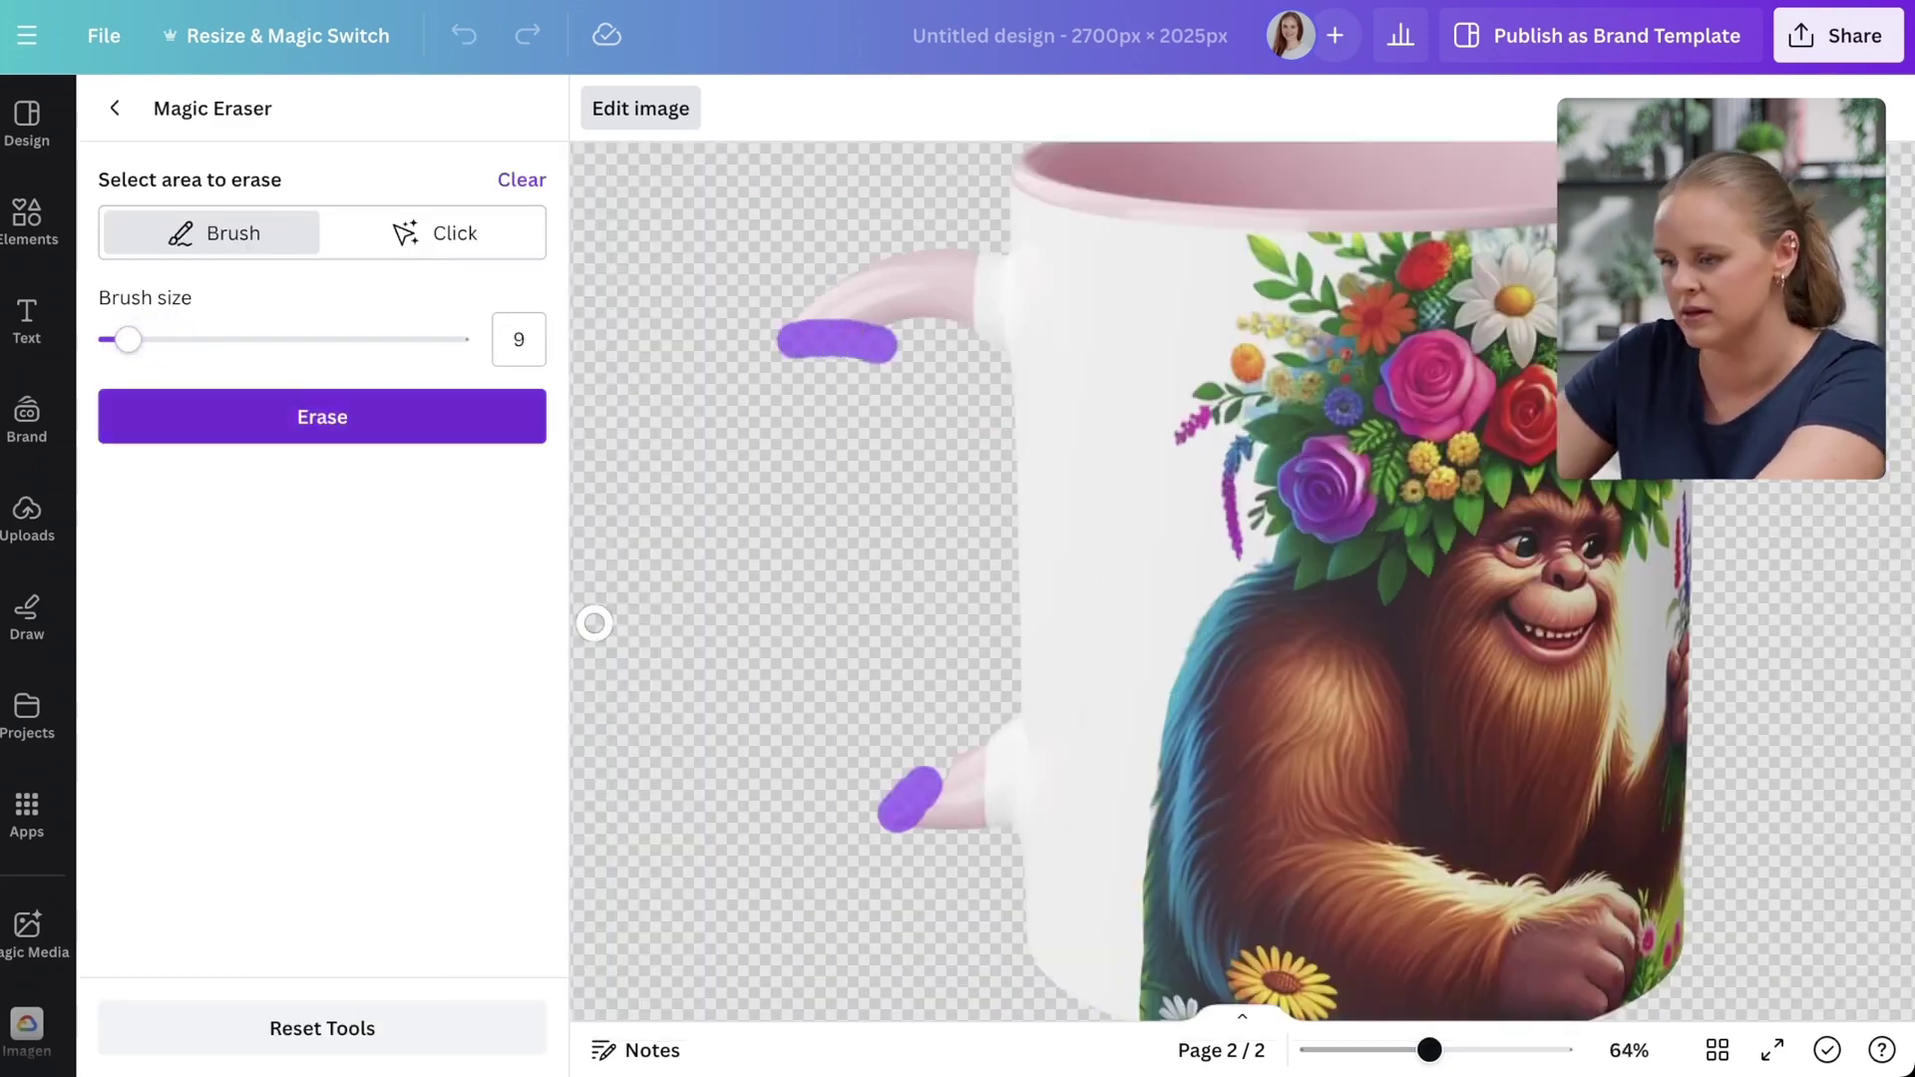
{"action": "left_click", "coordinate": [322, 416]}
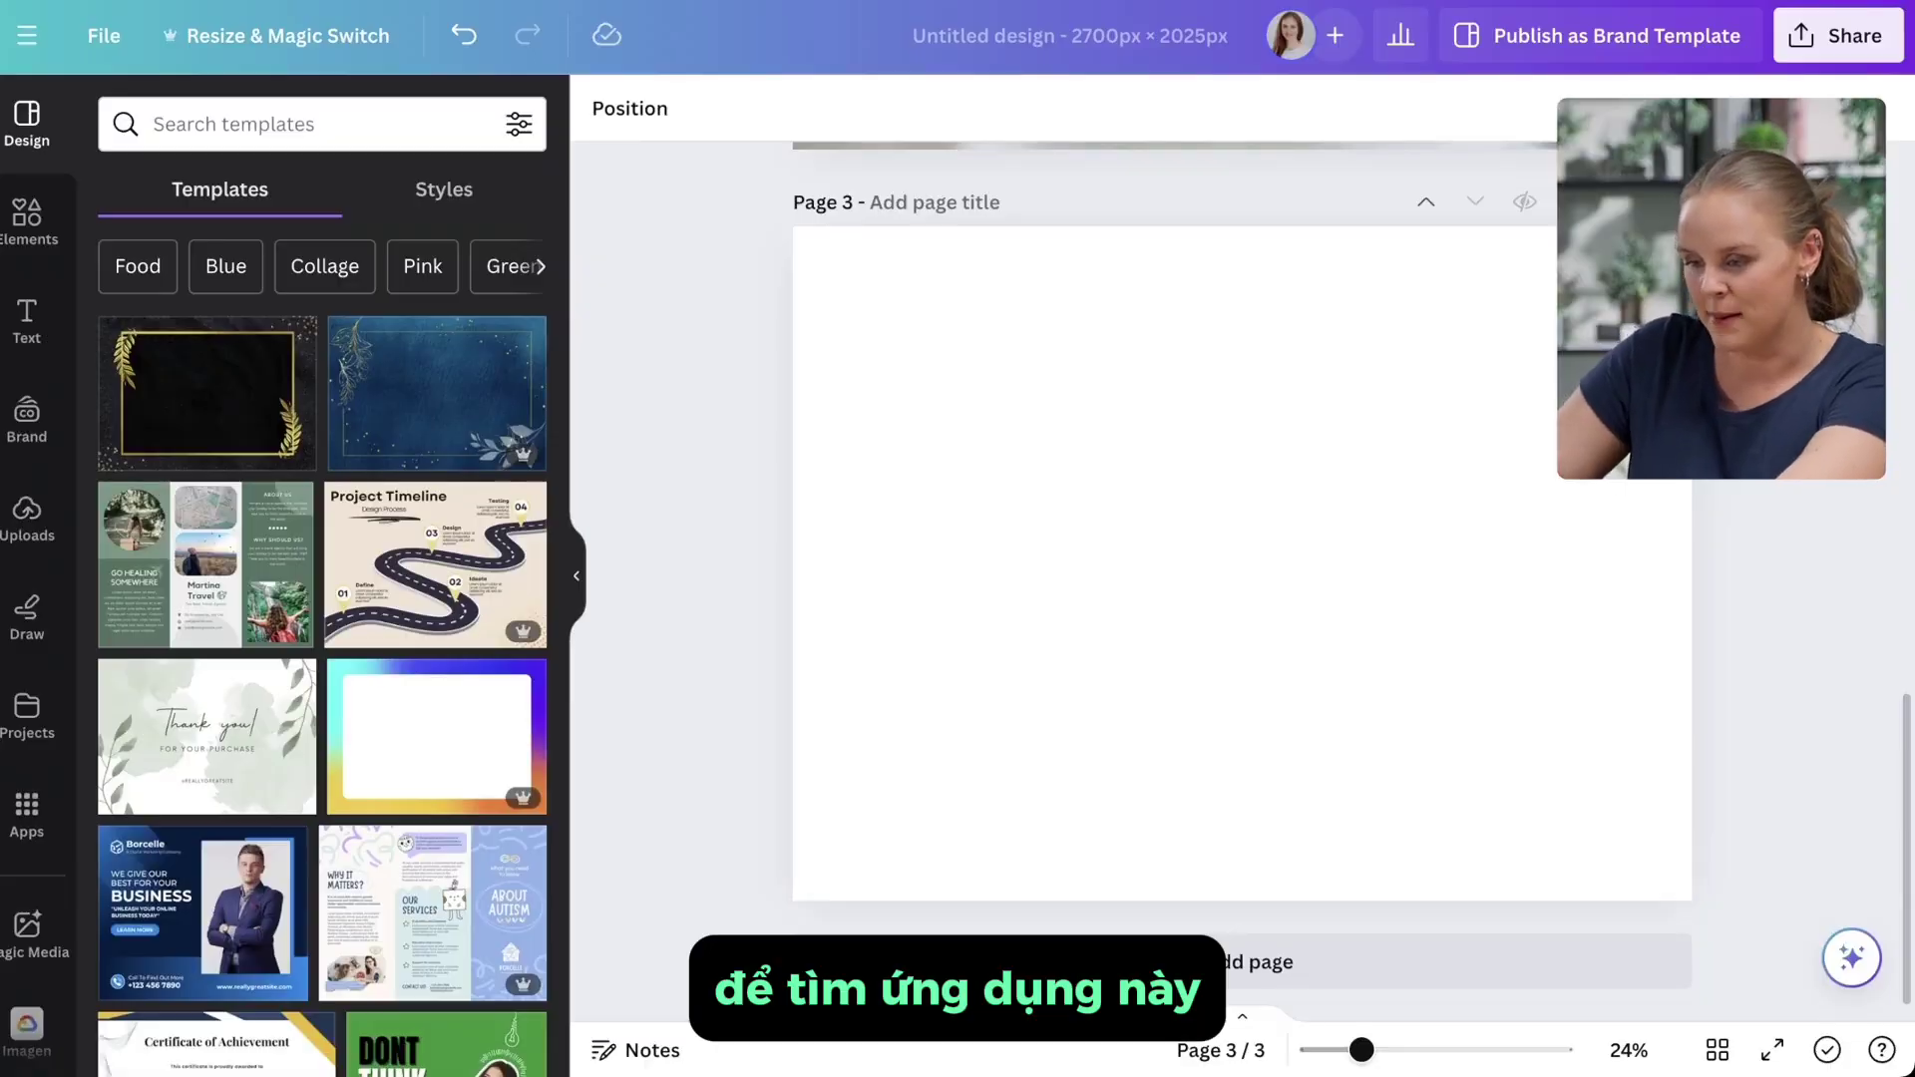
Step: Generate images in Magic Media from the prompt "a black male wearing a white tshirt, taking a walk in the park"
{"action": "left_click", "coordinate": [27, 808]}
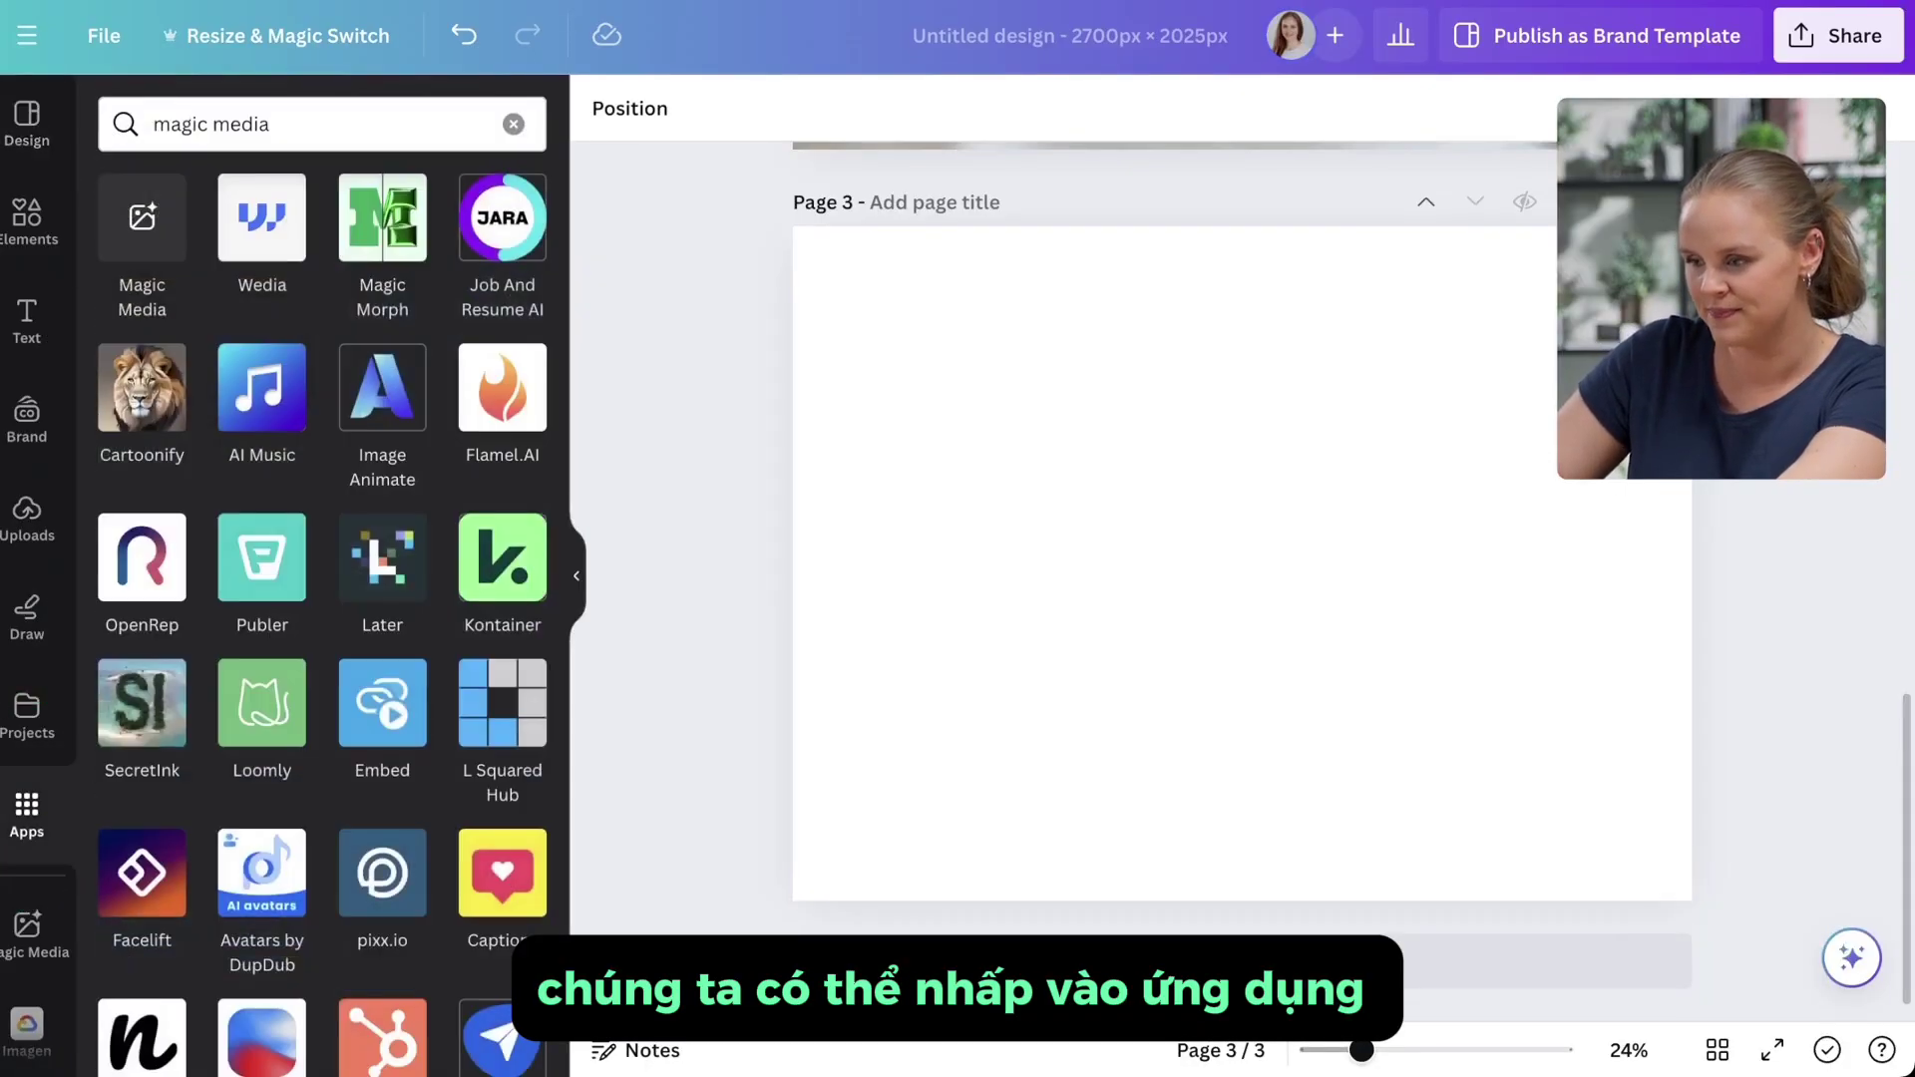
{"action": "left_click", "coordinate": [272, 123]}
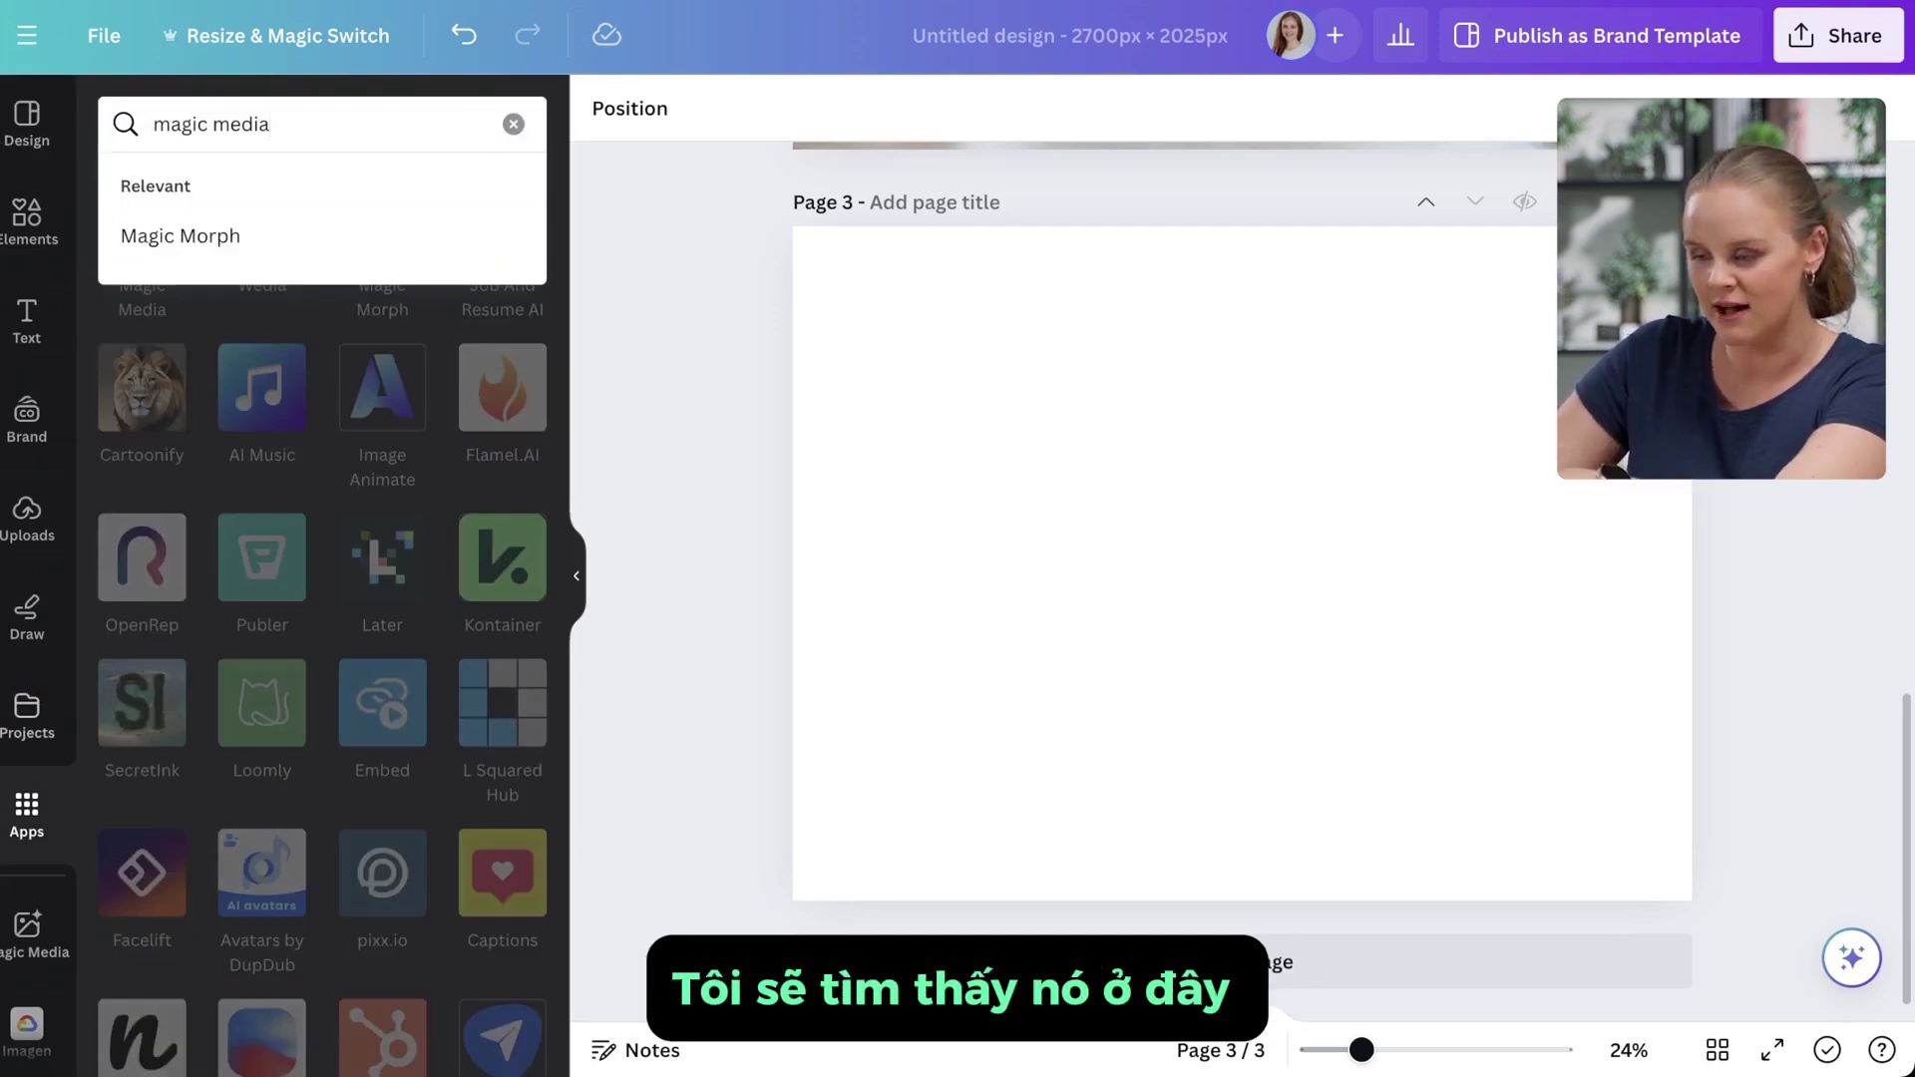
{"action": "left_click", "coordinate": [27, 928]}
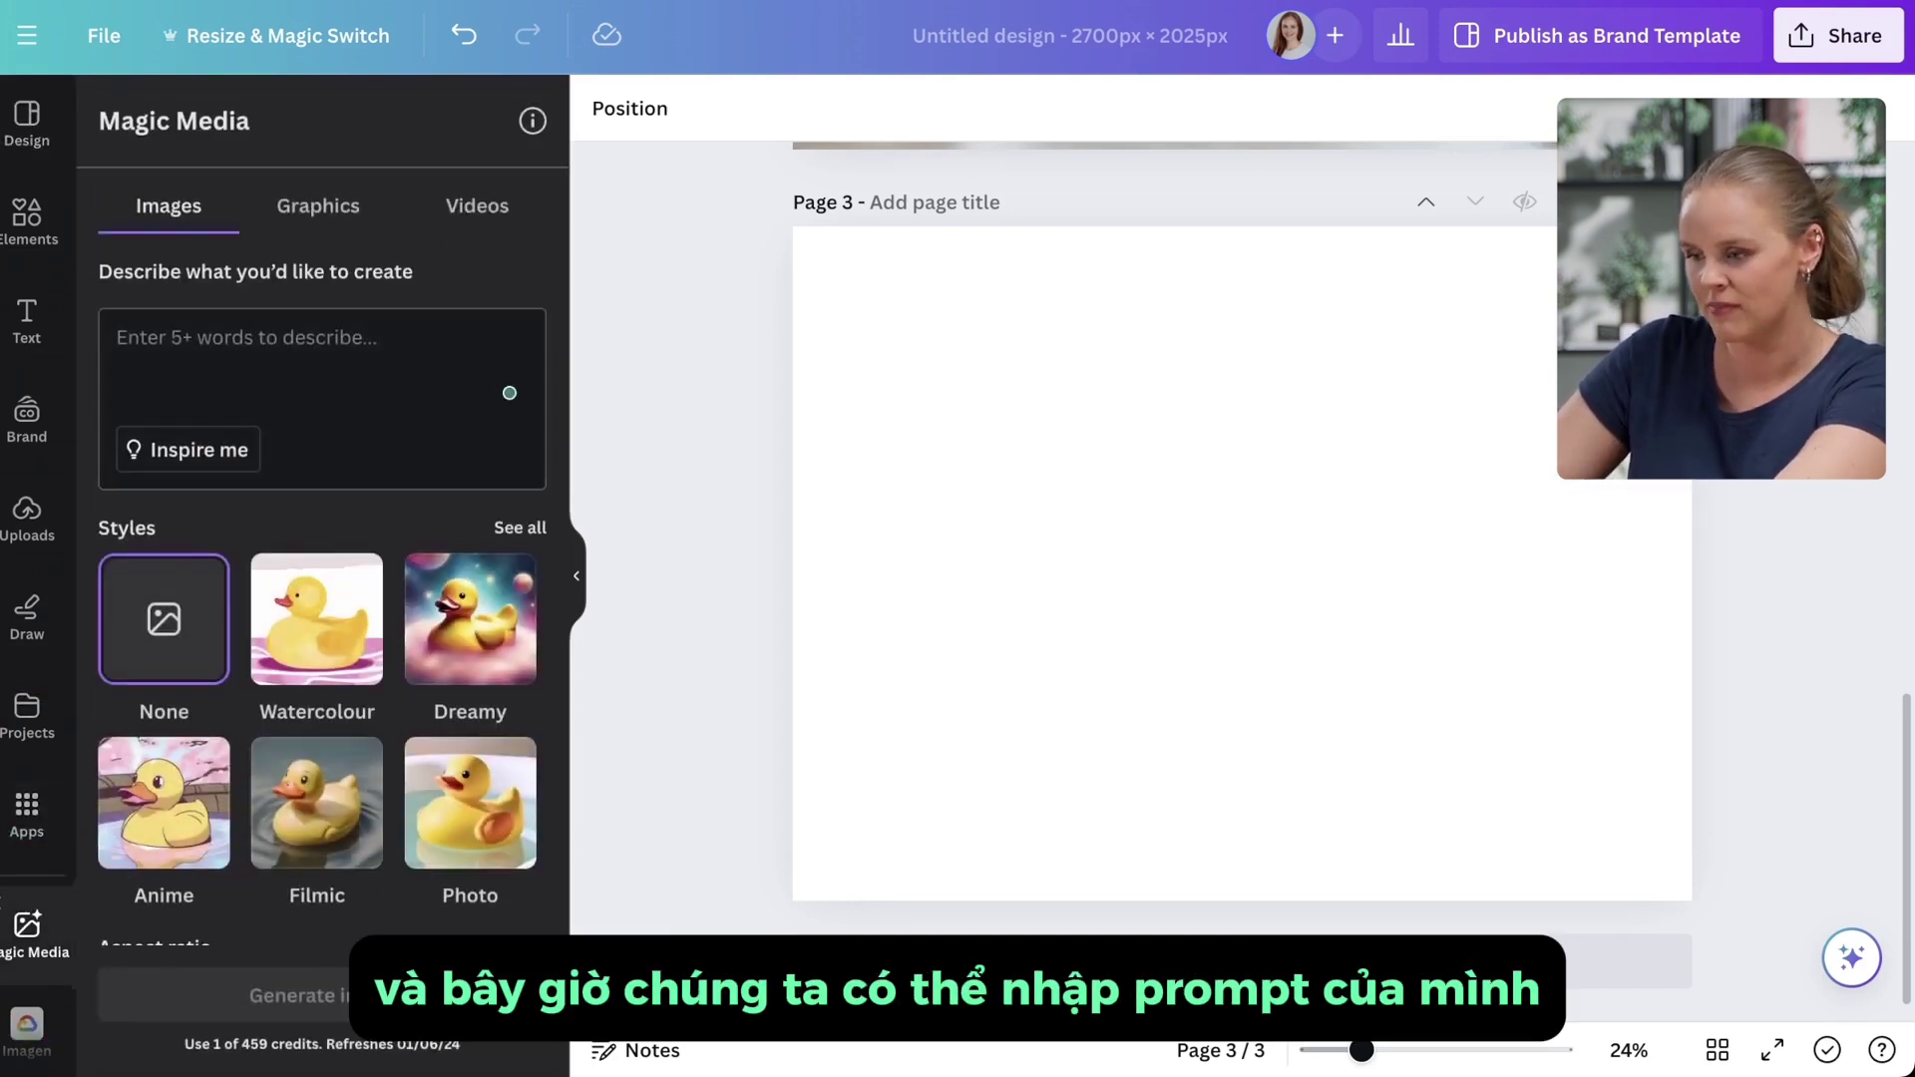
{"action": "left_click", "coordinate": [300, 359]}
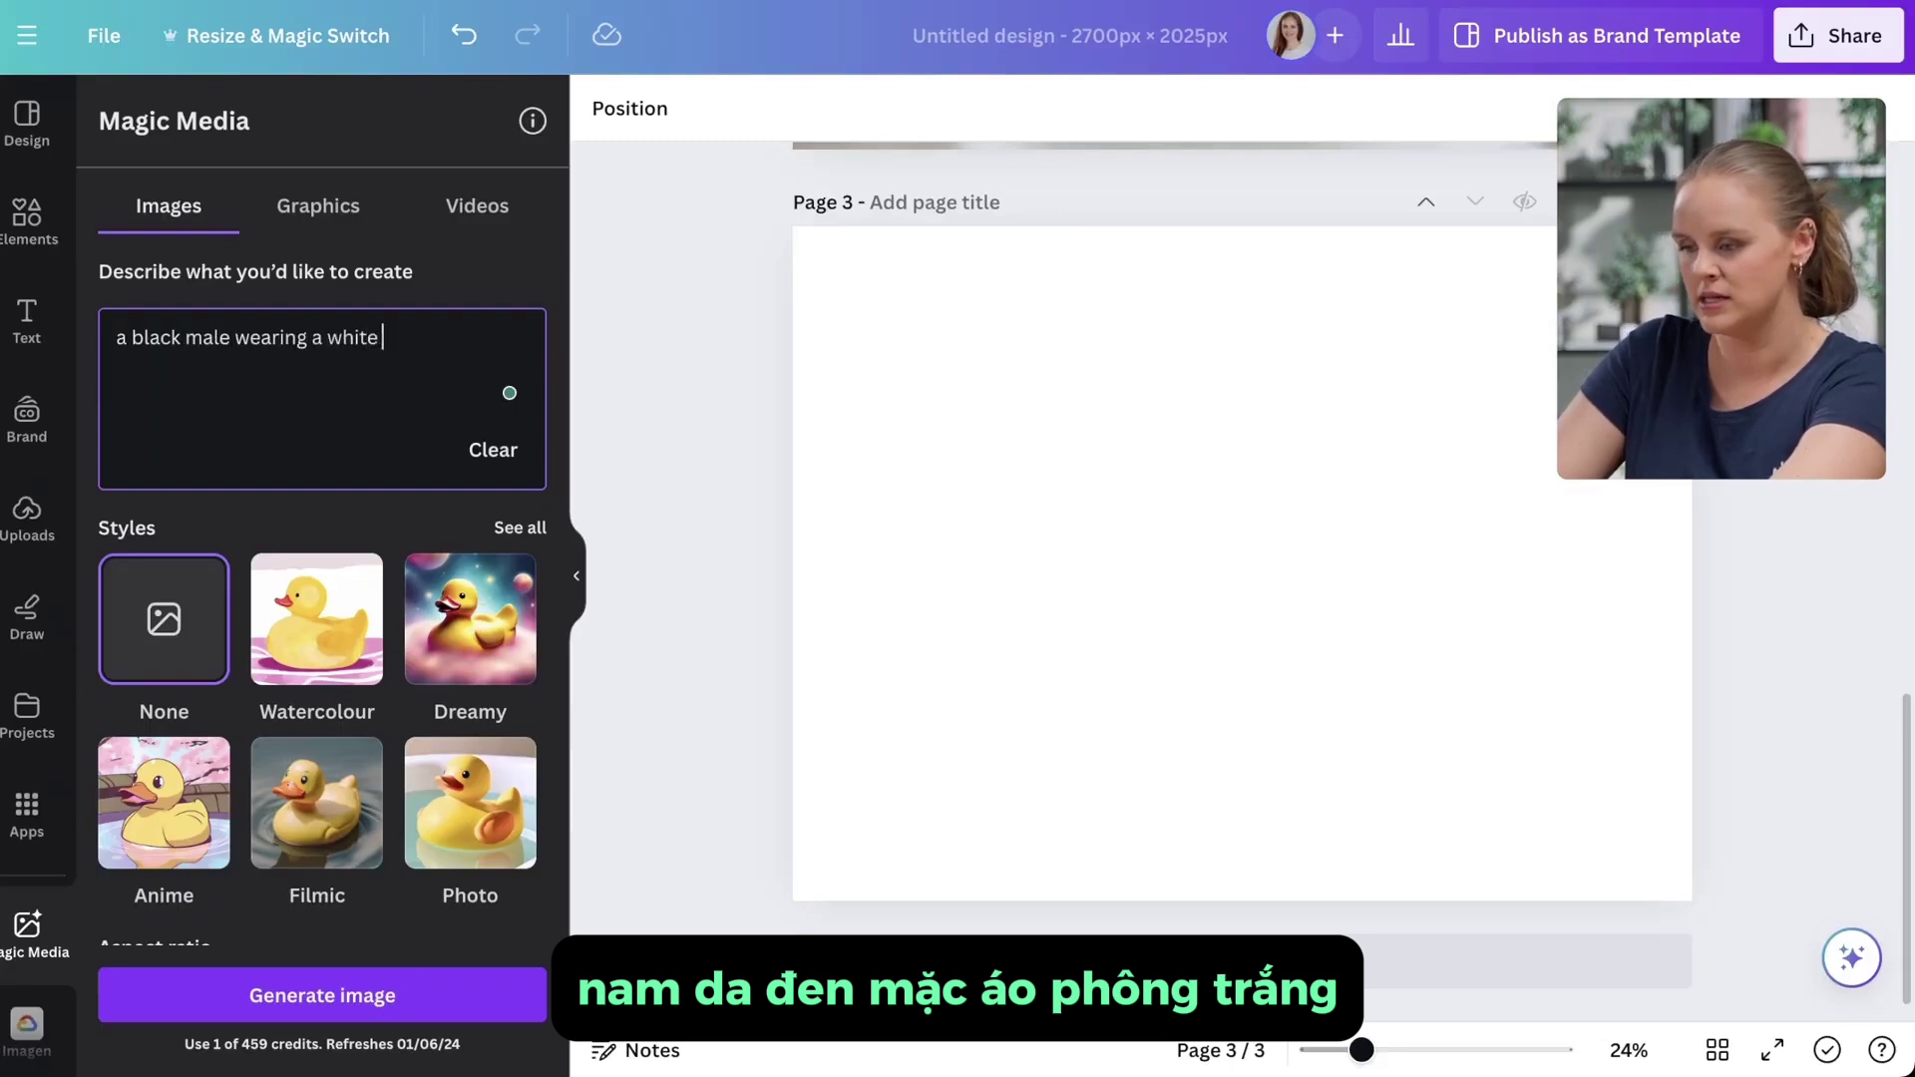
{"action": "type", "text": ", "}
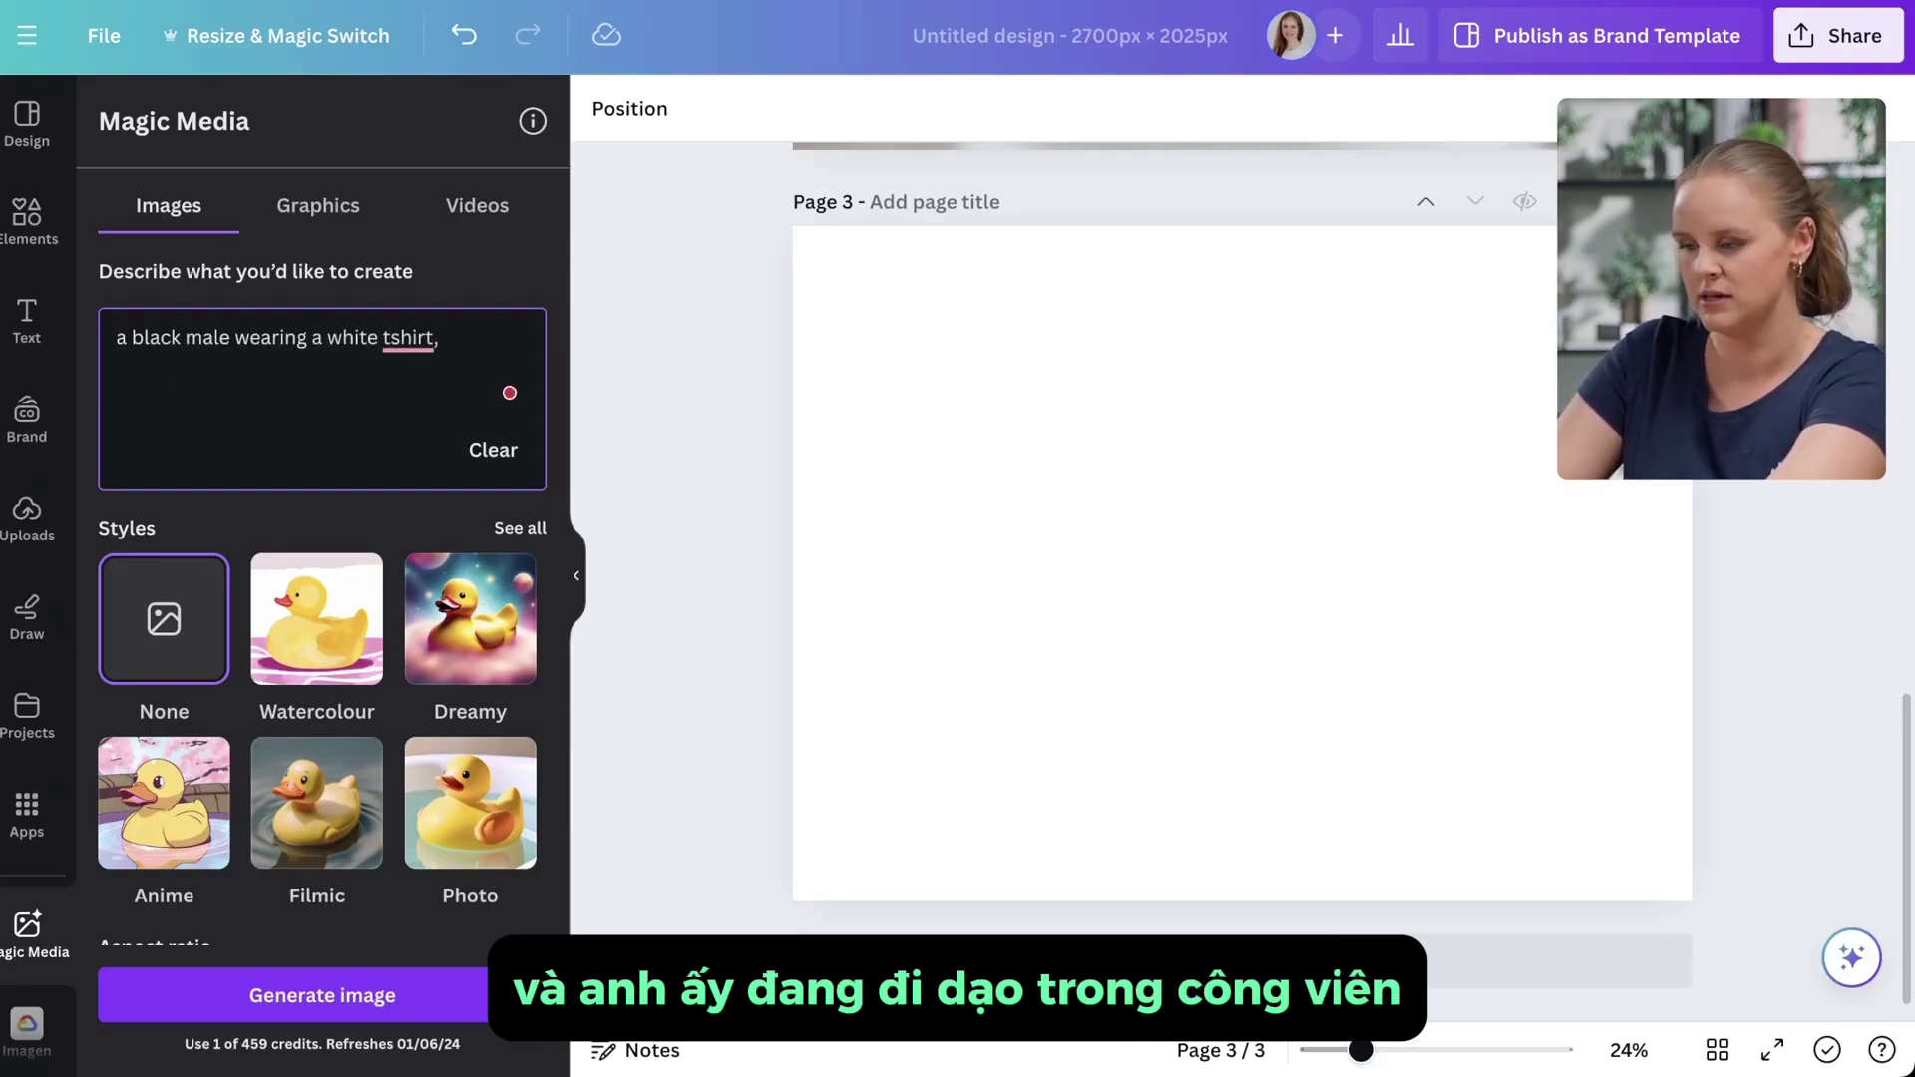
{"action": "type", "text": "tak"}
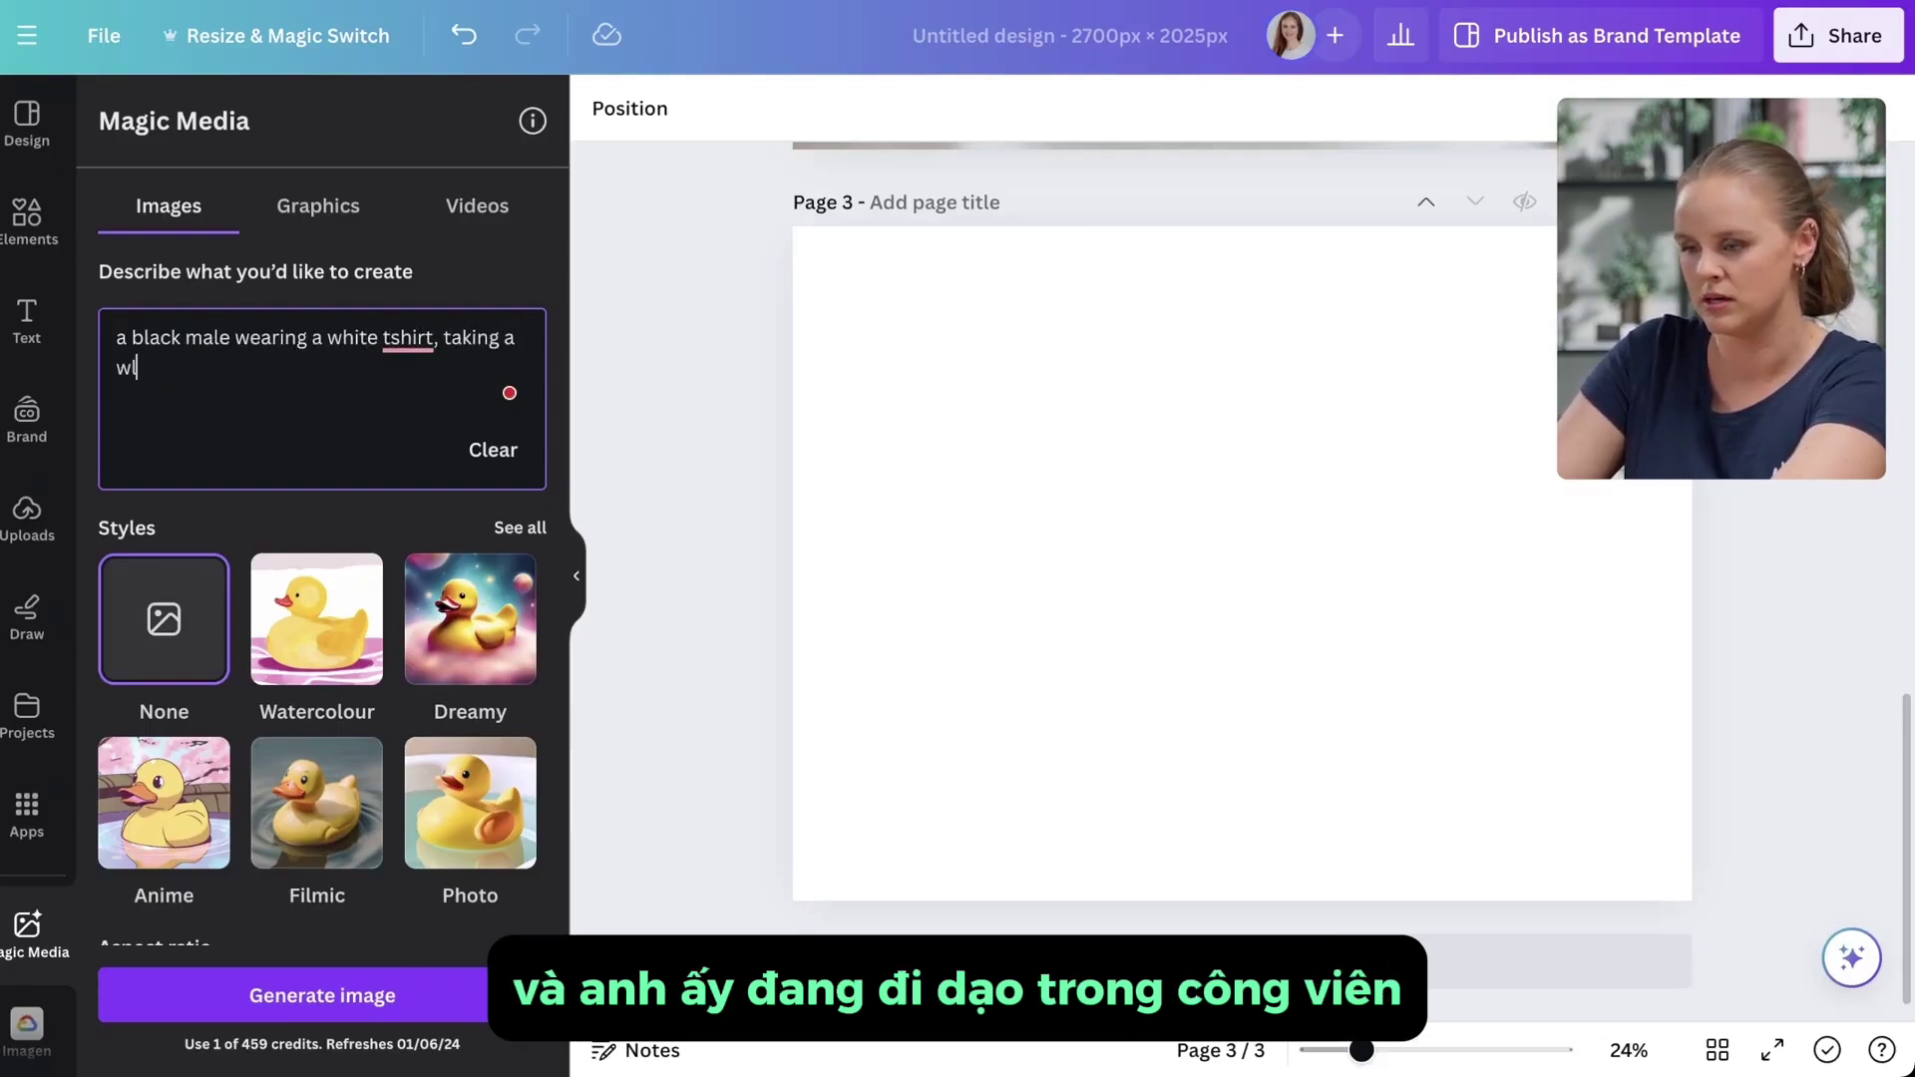
{"action": "type", "text": "ing a walk in the park"}
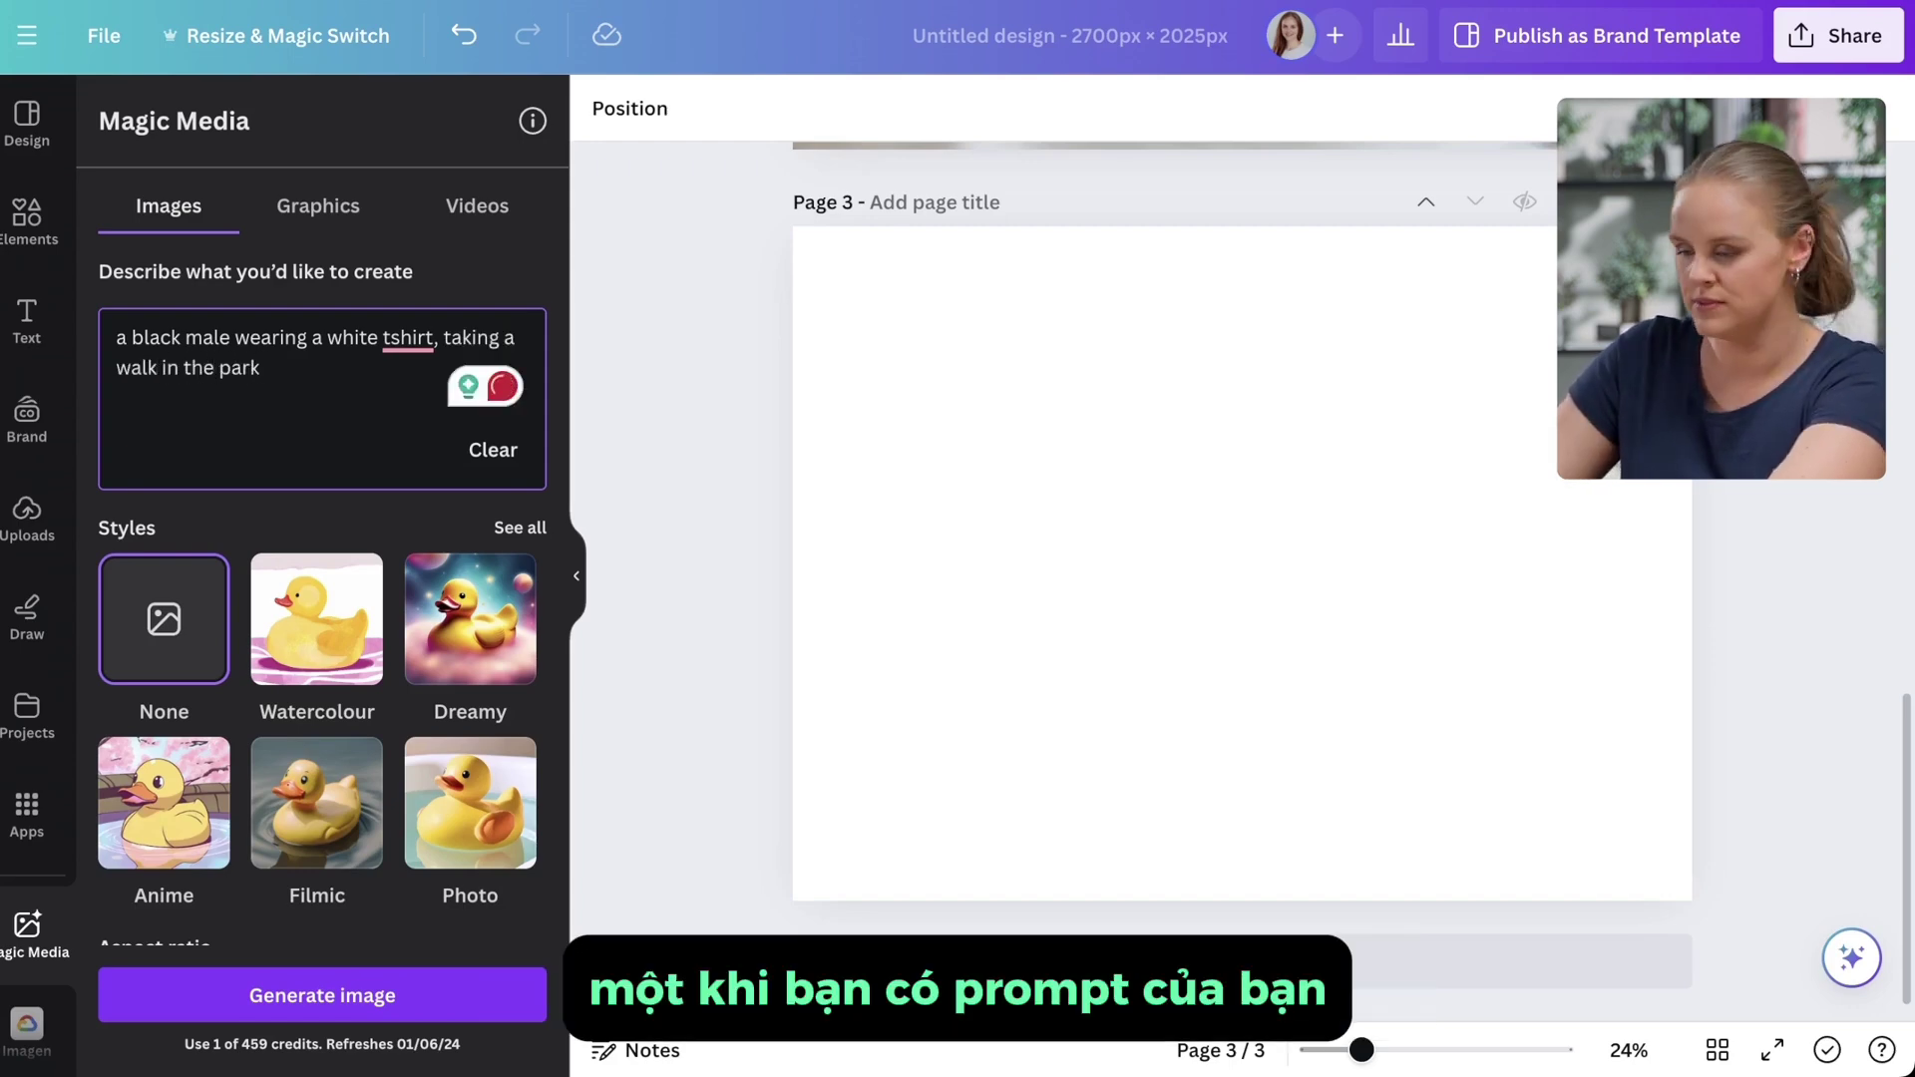
{"action": "left_click", "coordinate": [407, 993]}
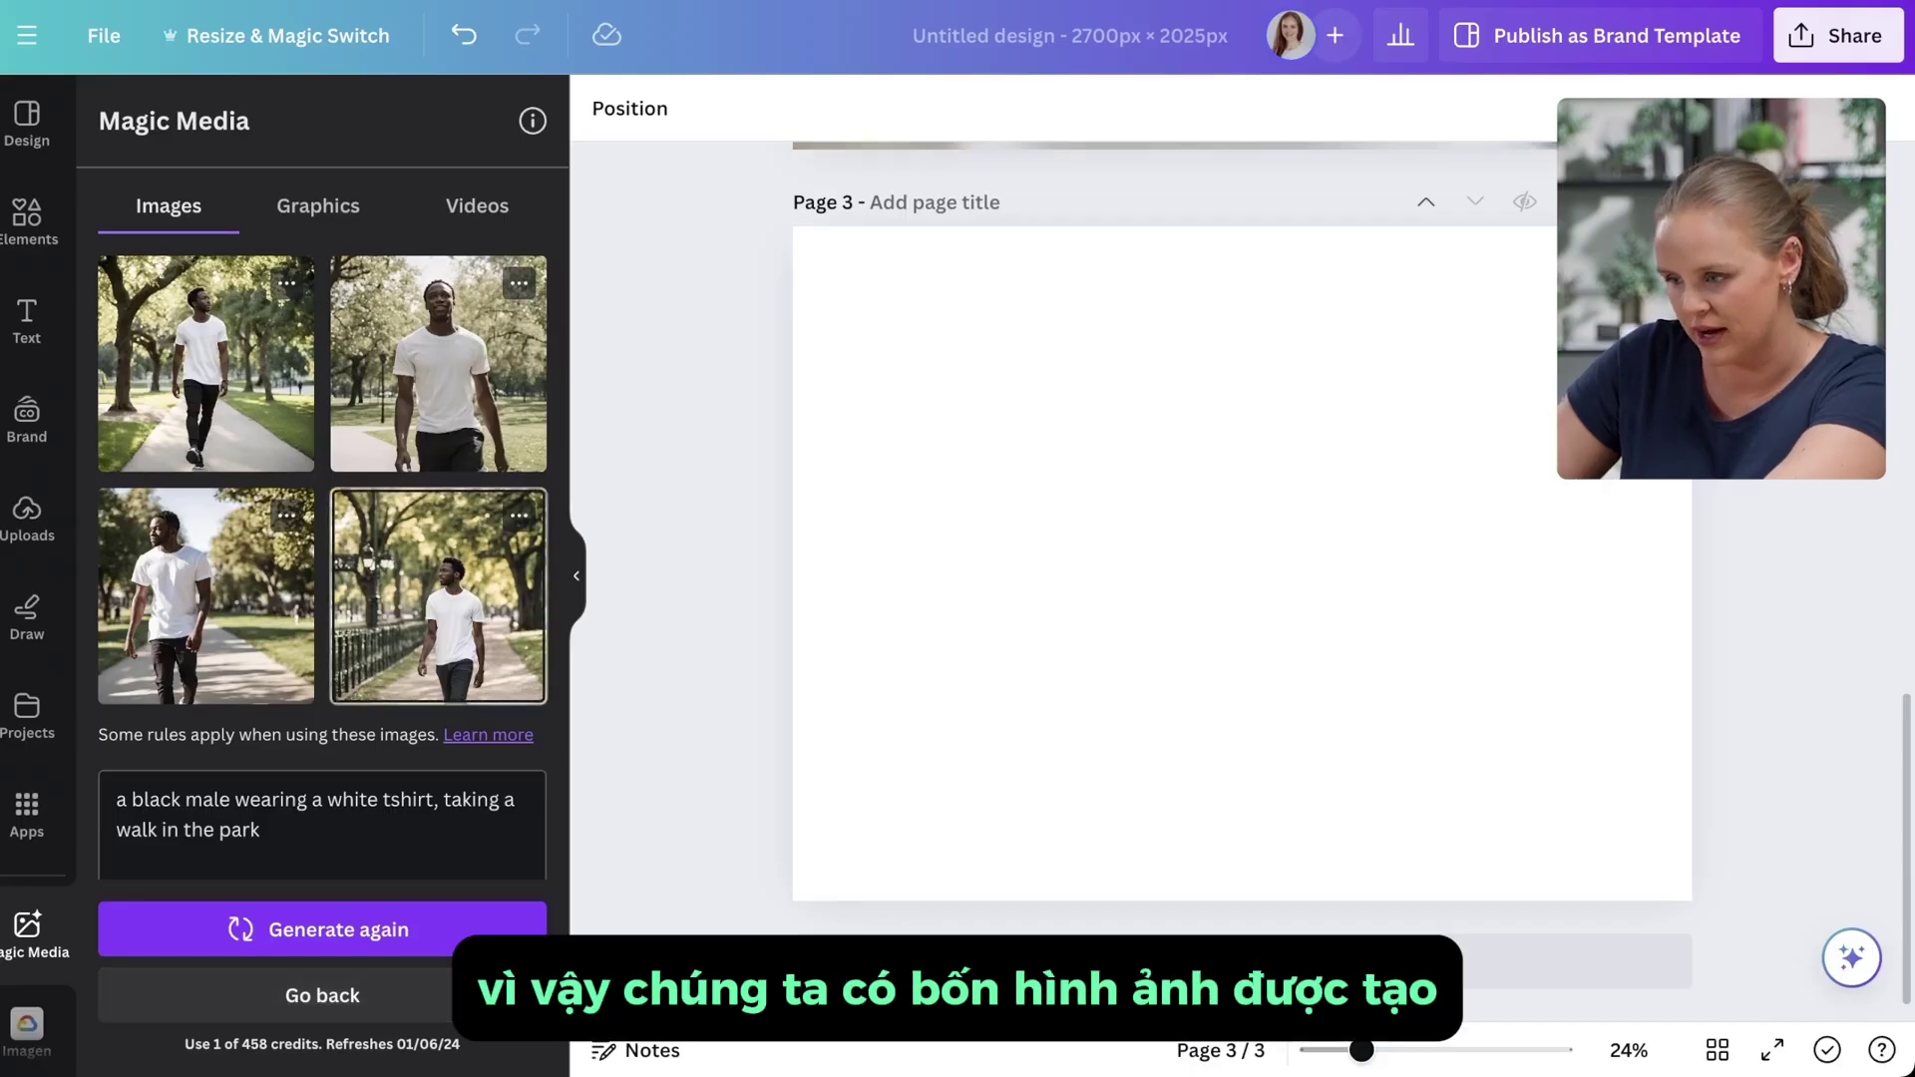
Step: Try the first generated full-body image of the walking man on page 3, enlarged to about the page height
{"action": "left_click", "coordinate": [199, 344]}
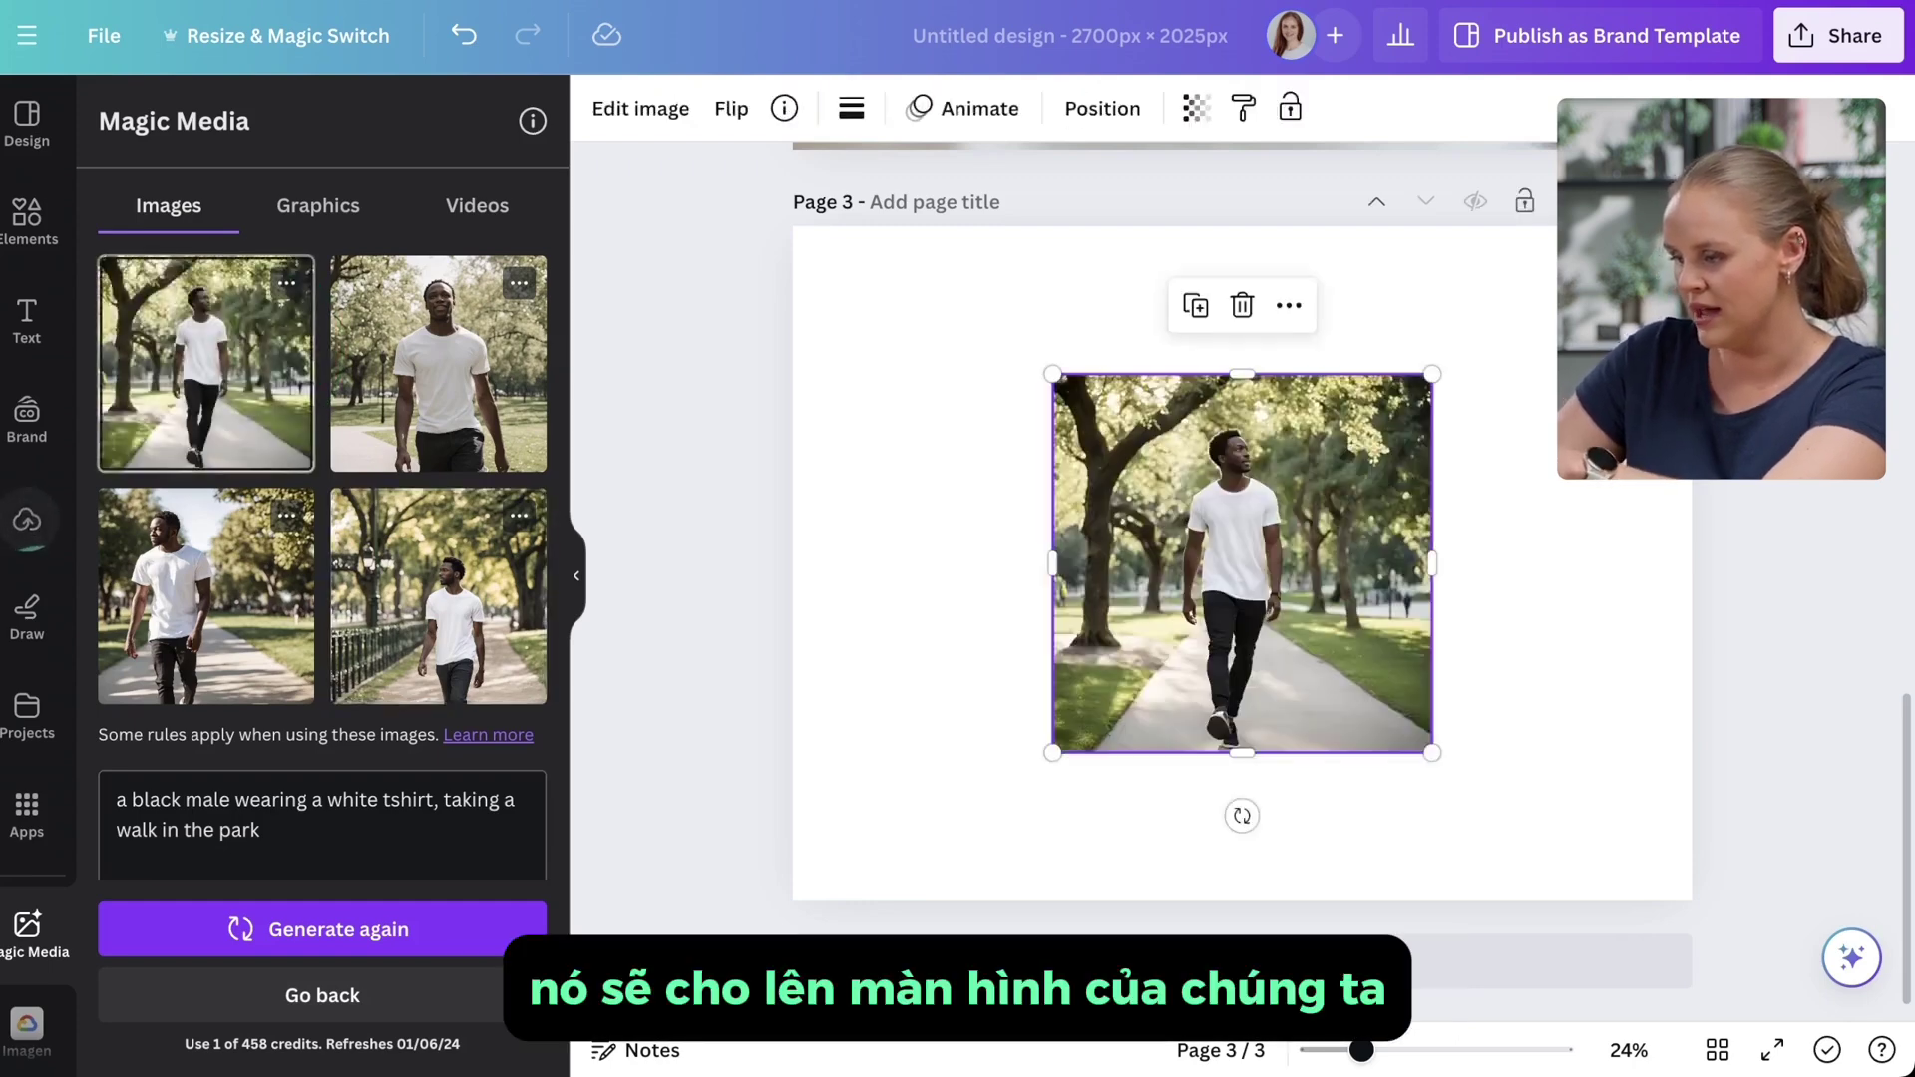
{"action": "left_click_drag", "start_coordinate": [1433, 754], "coordinate": [1714, 1023]}
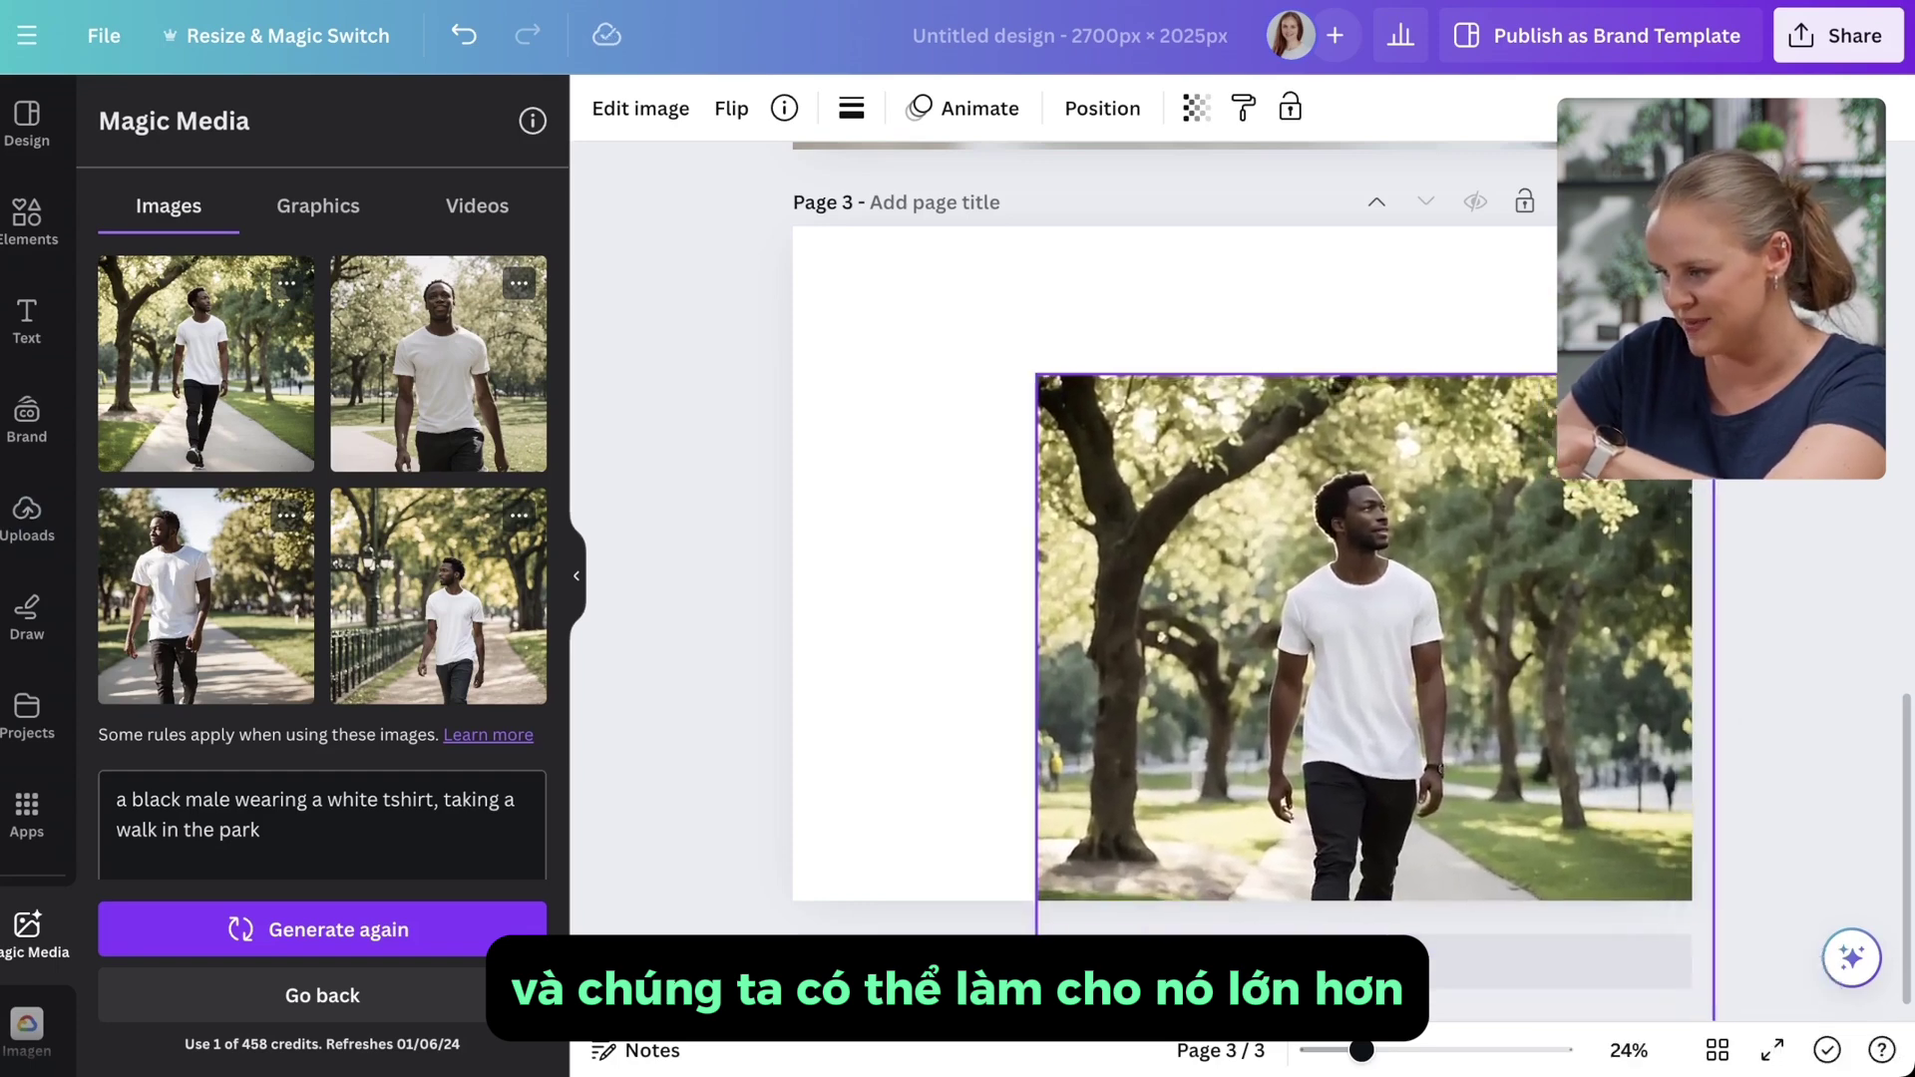
{"action": "left_click_drag", "start_coordinate": [1375, 699], "coordinate": [1214, 561]}
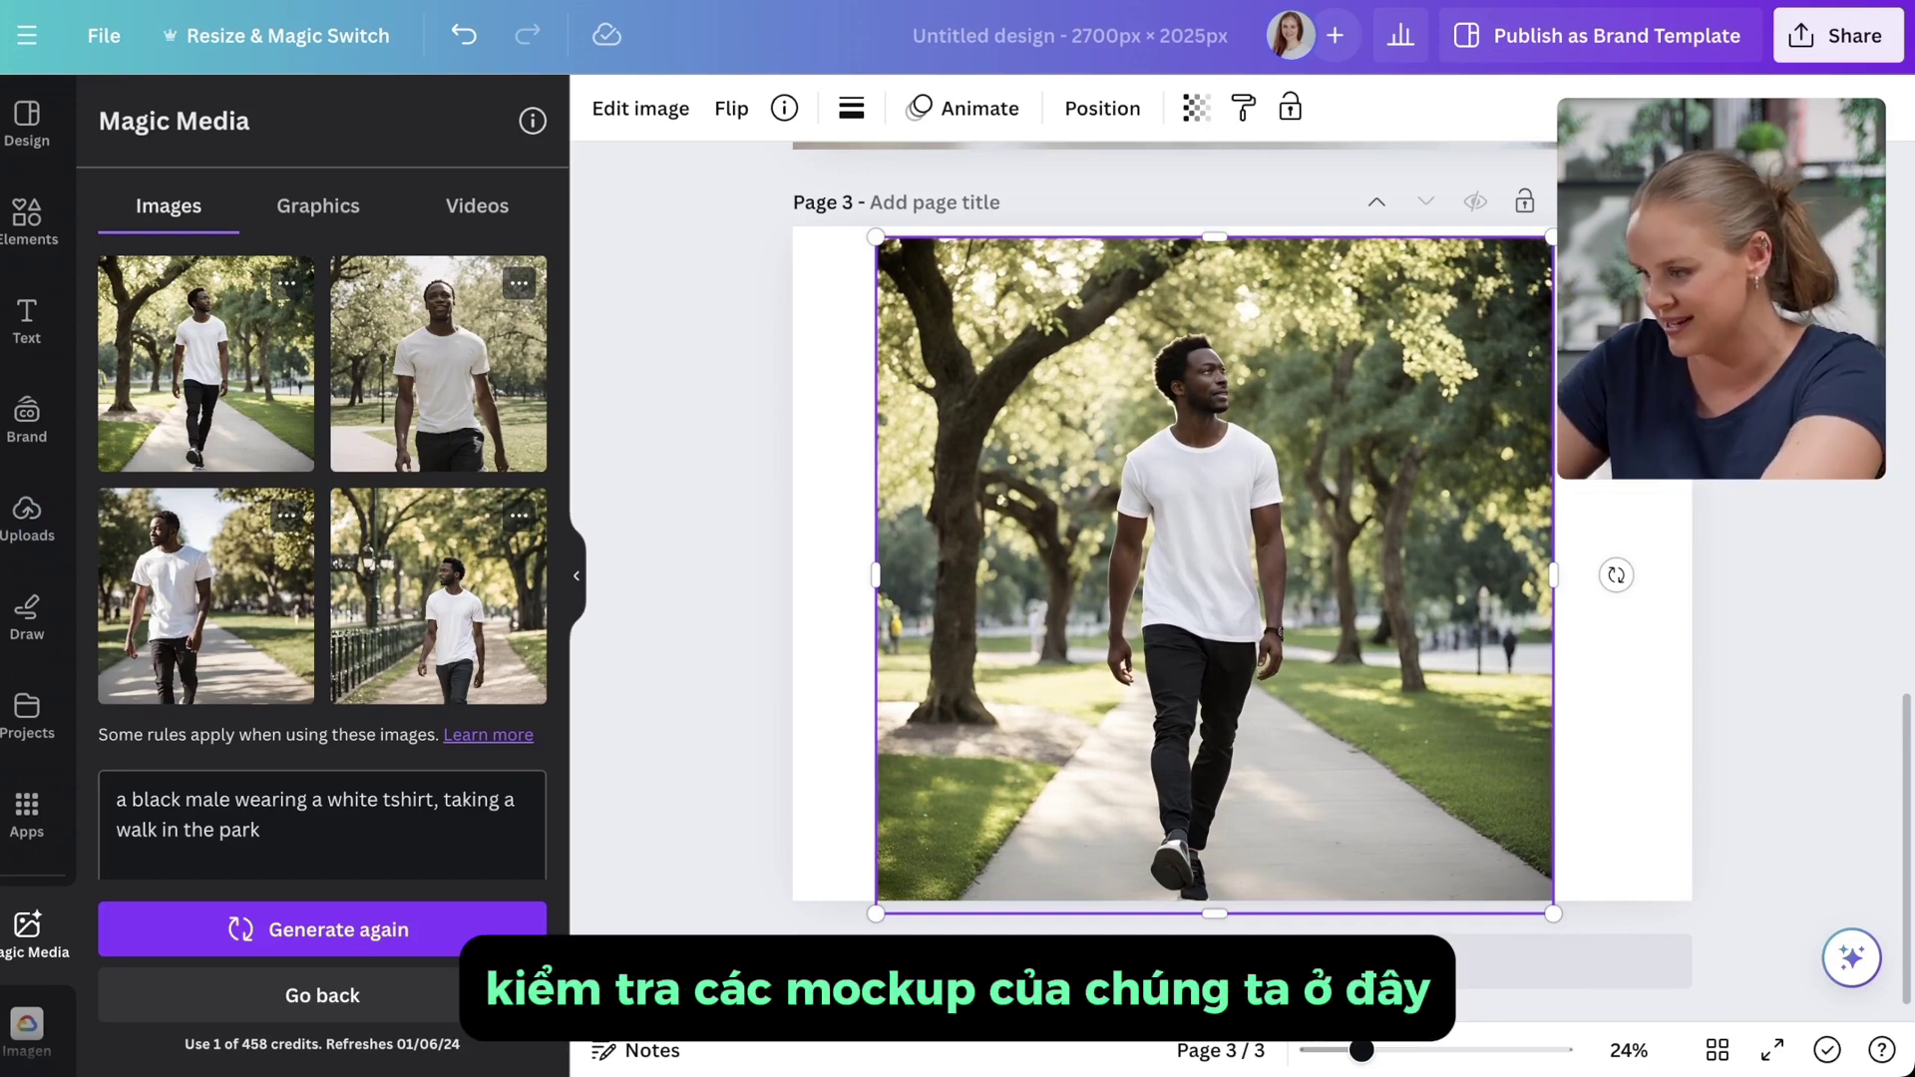
{"action": "left_click_drag", "start_coordinate": [1215, 575], "coordinate": [1149, 536]}
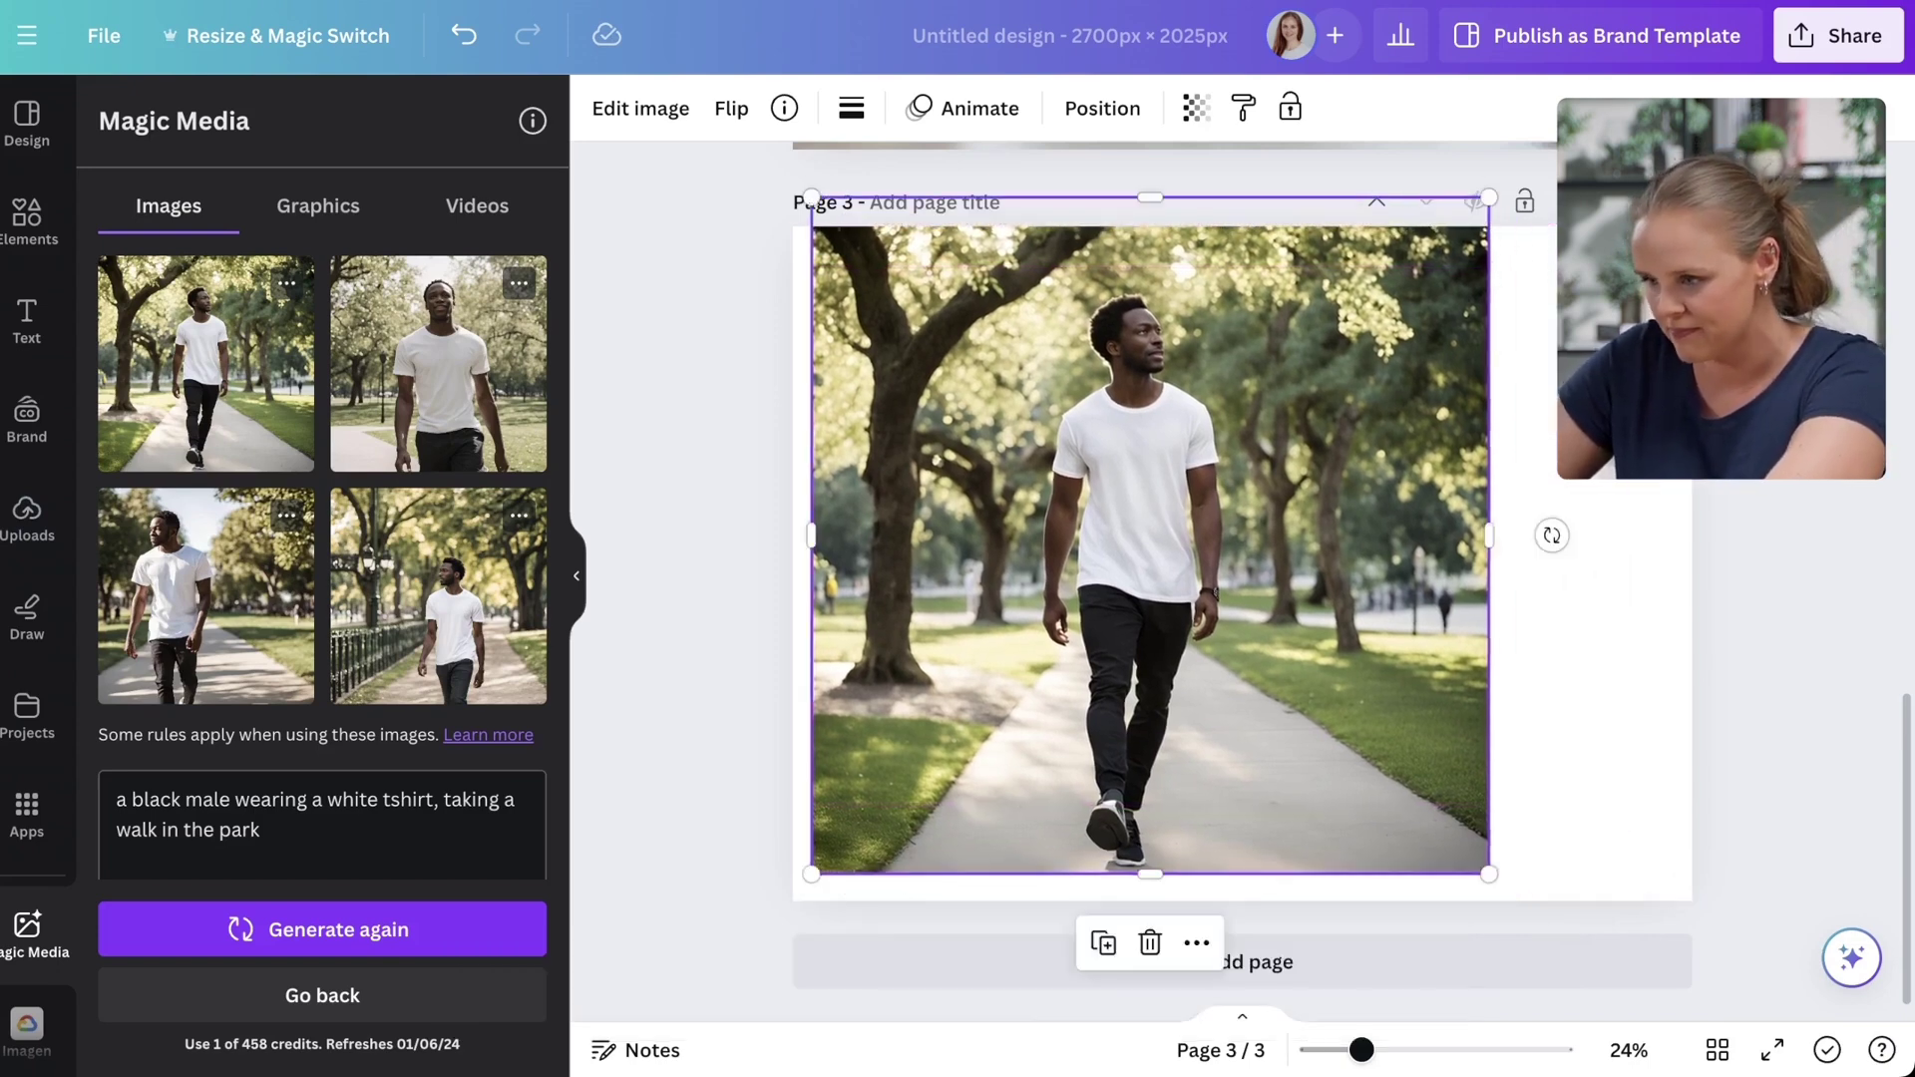
Step: Add the closer generated image of the man facing forward to page 3 and position it over the full-body image
{"action": "left_click", "coordinate": [439, 364]}
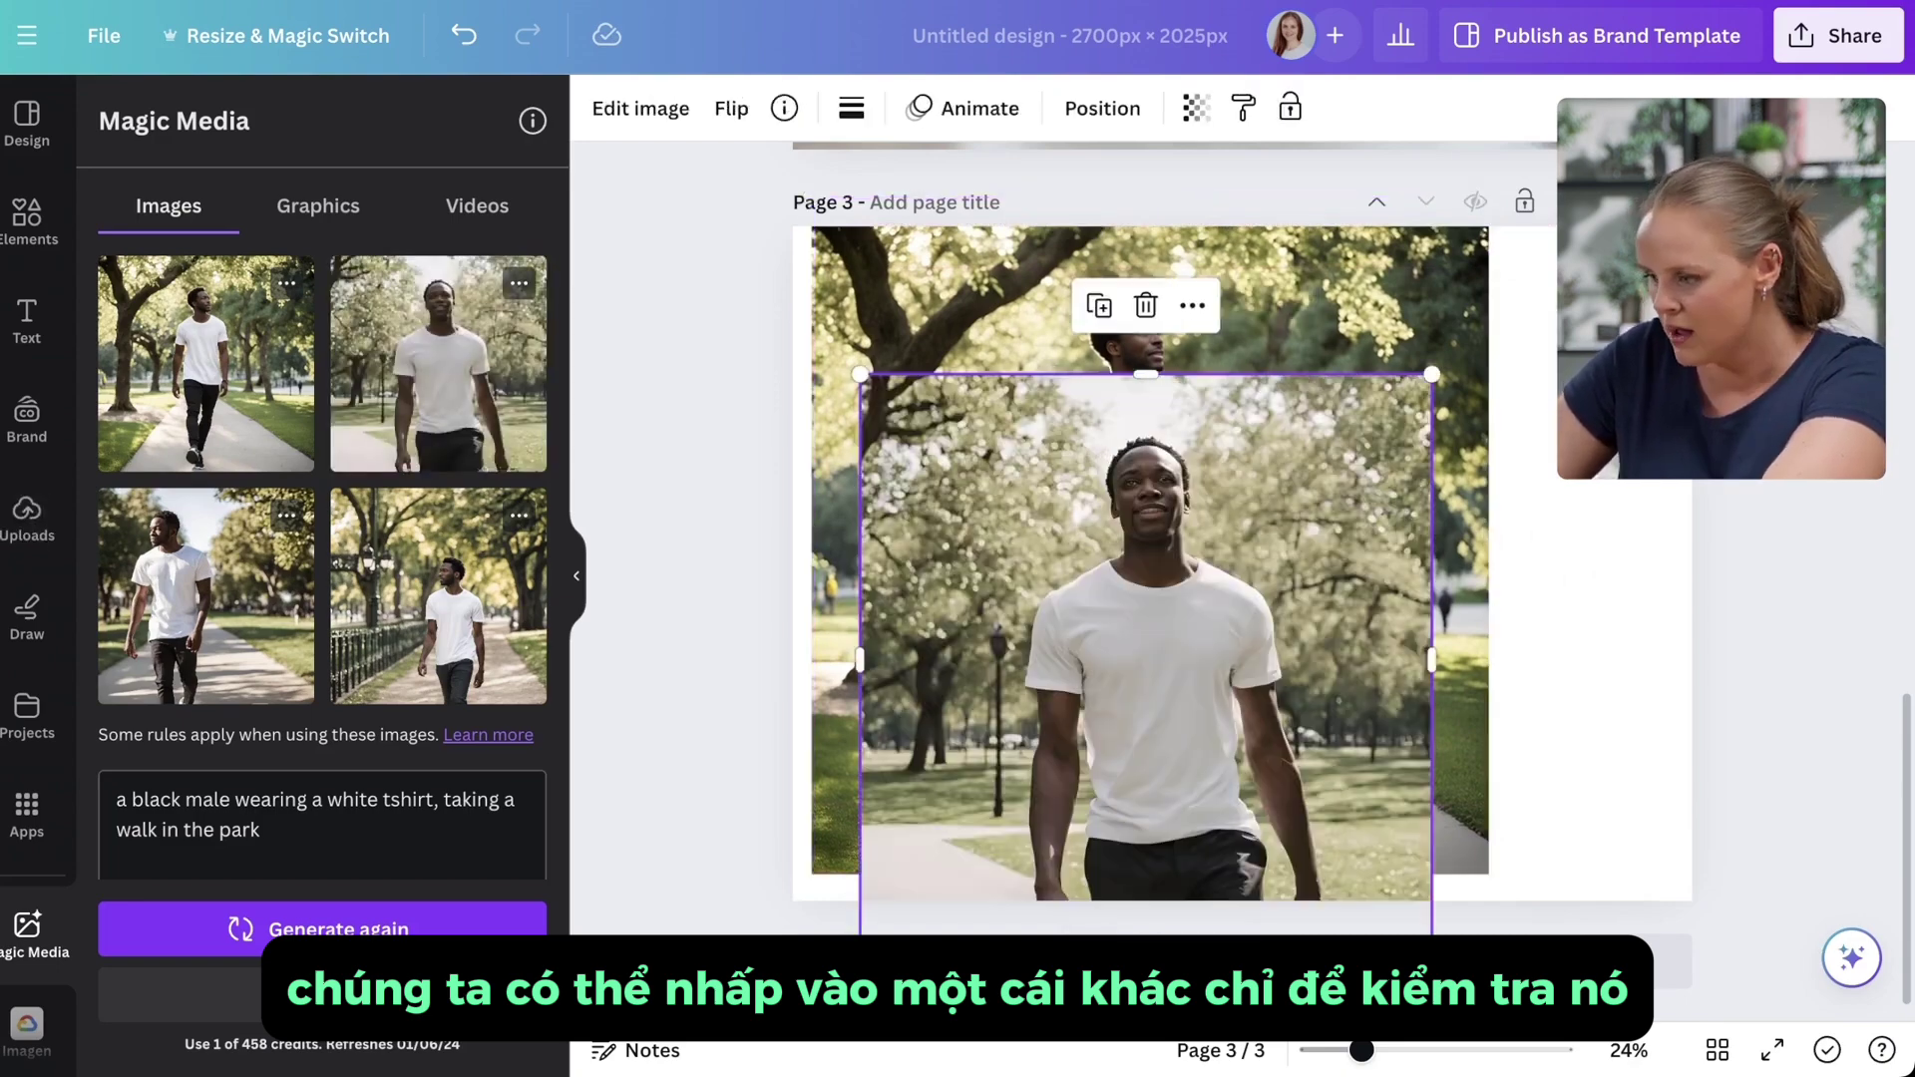
{"action": "left_click_drag", "start_coordinate": [1147, 659], "coordinate": [1307, 536]}
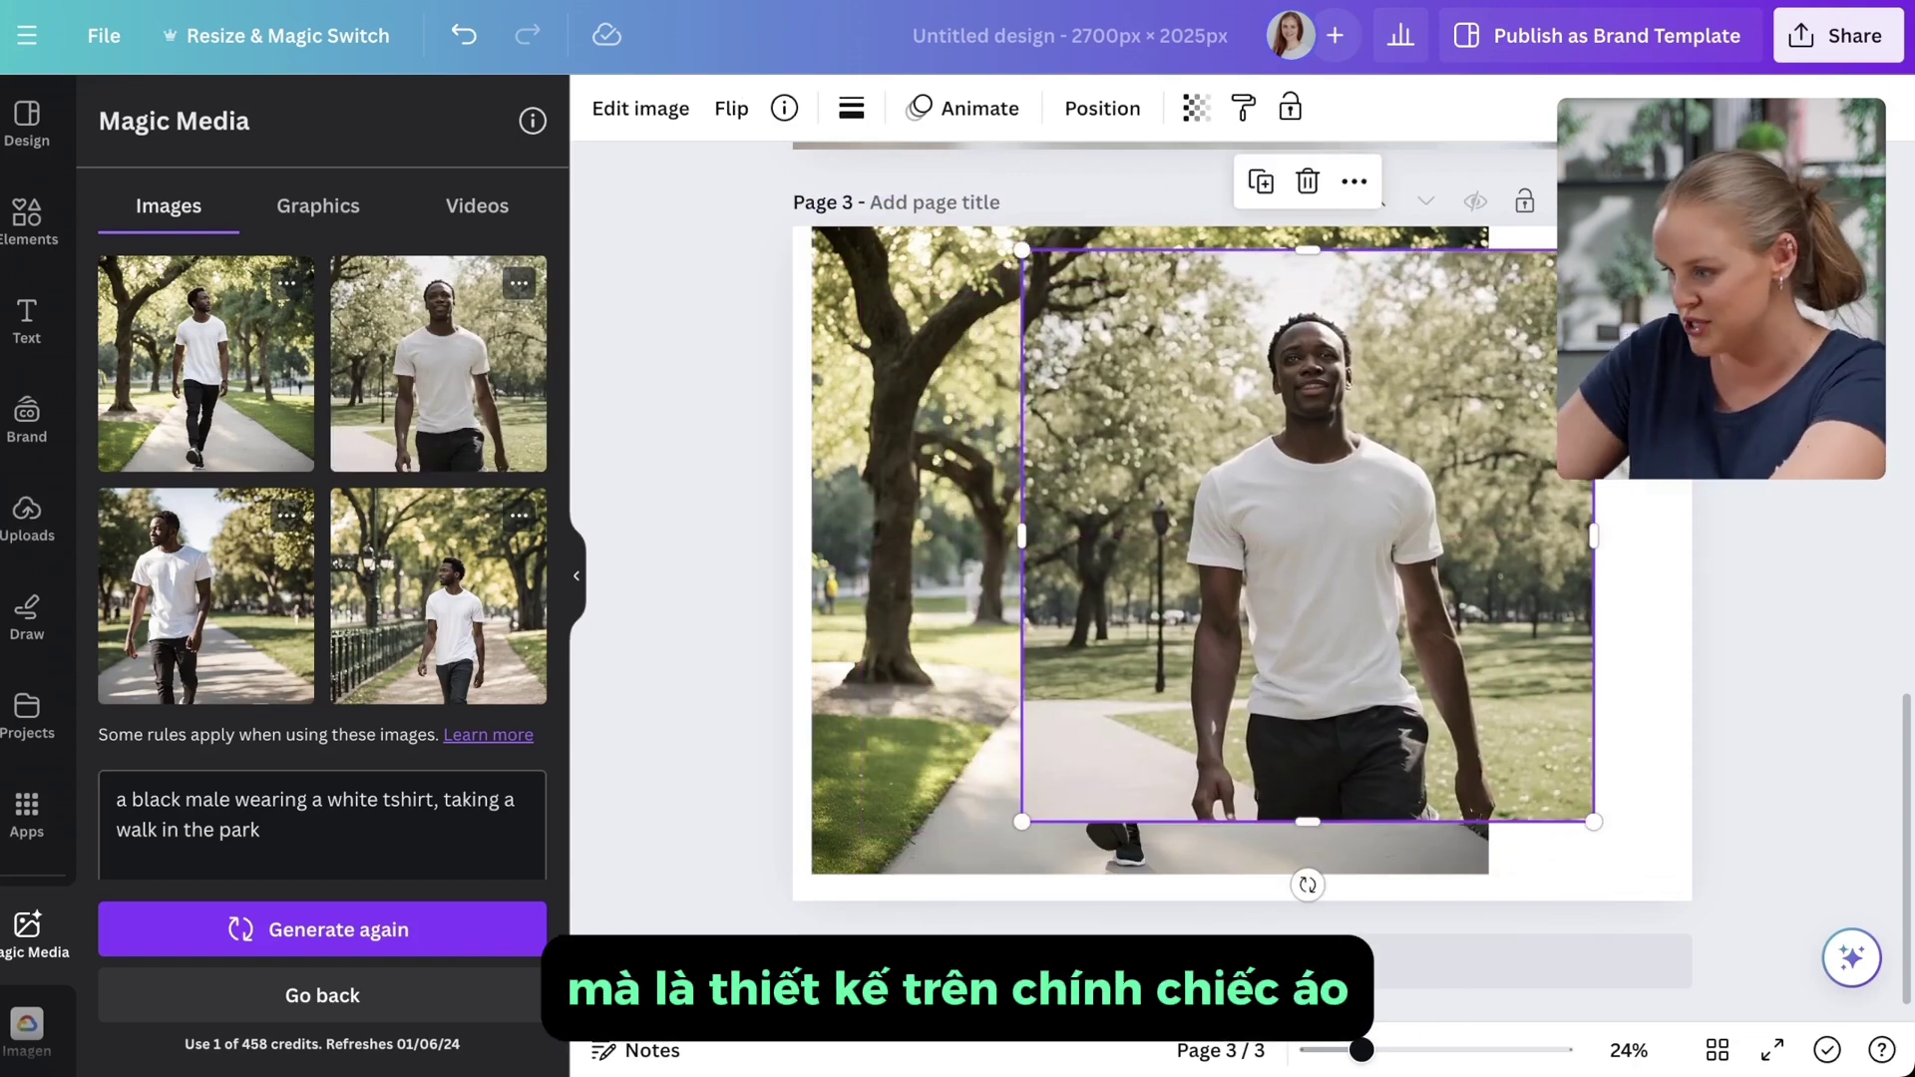
{"action": "left_click_drag", "start_coordinate": [1308, 536], "coordinate": [1254, 536]}
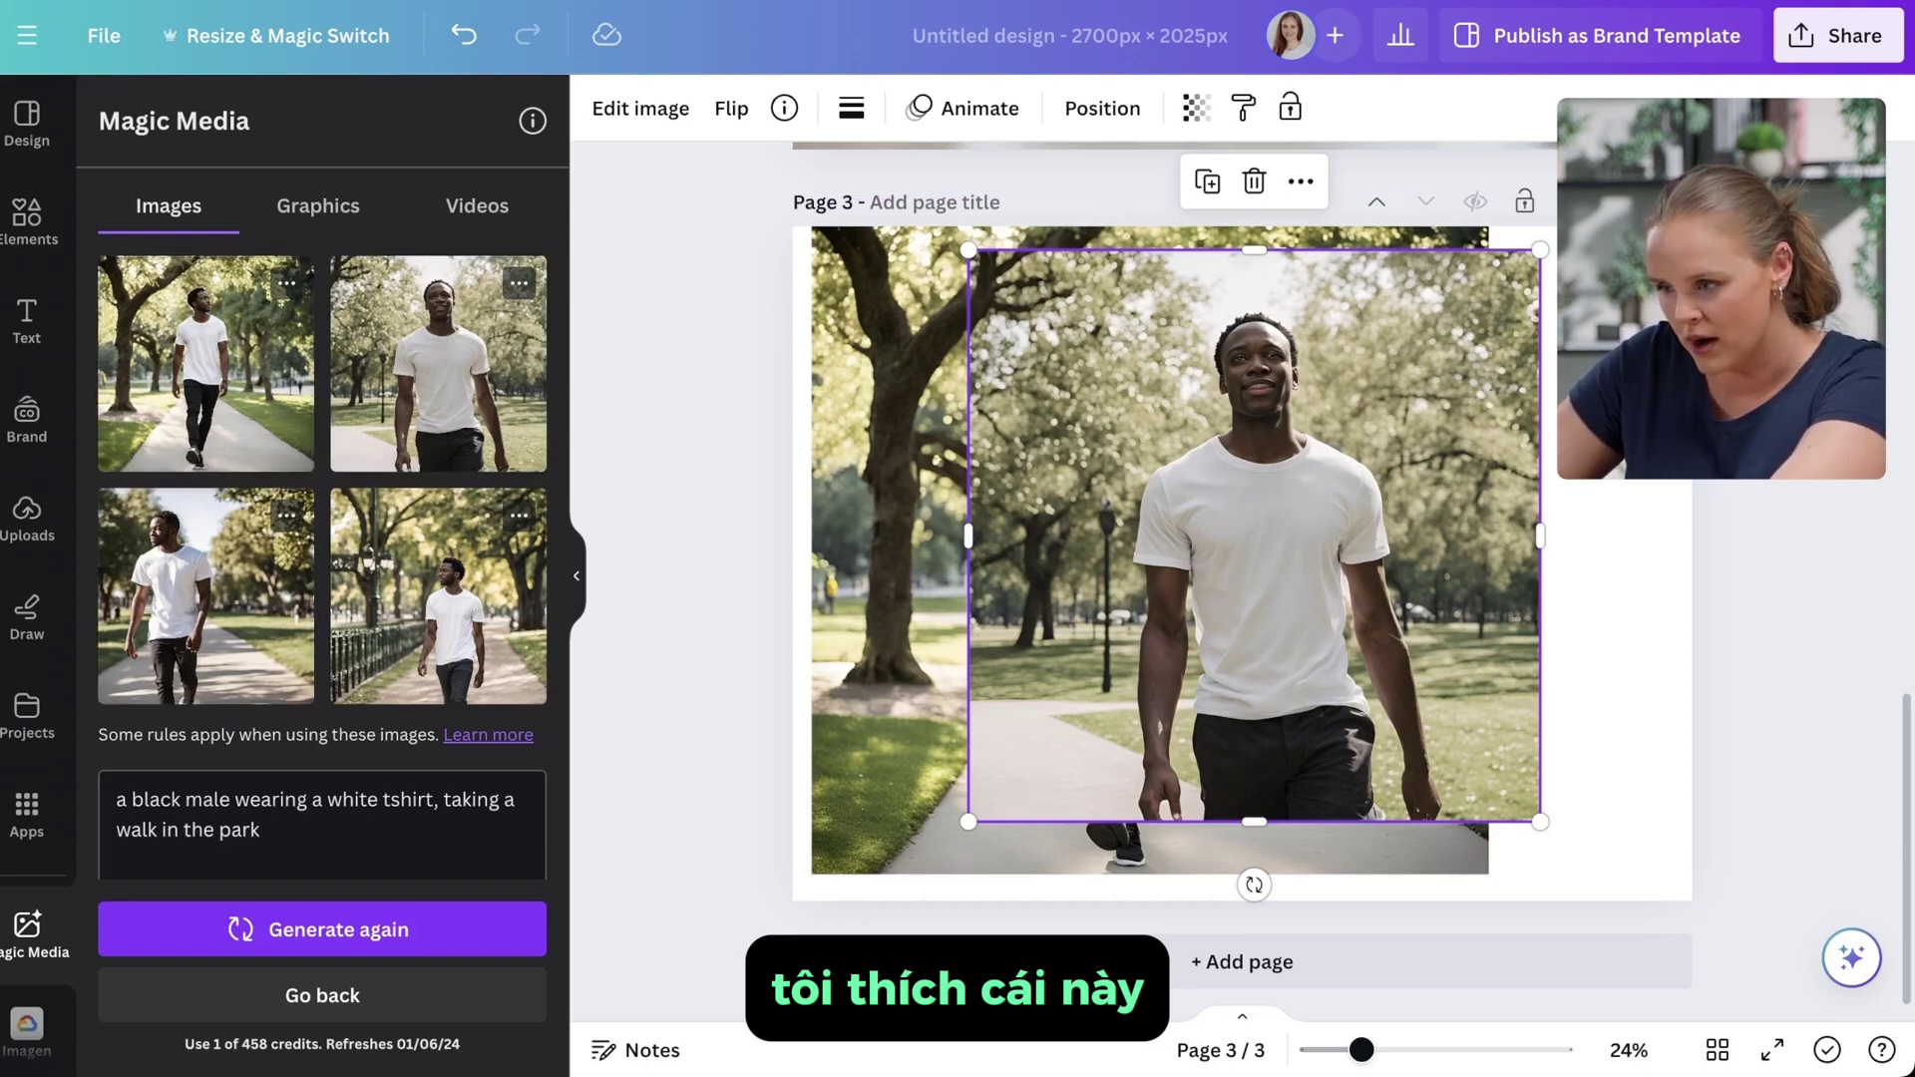
{"action": "left_click", "coordinate": [439, 365]}
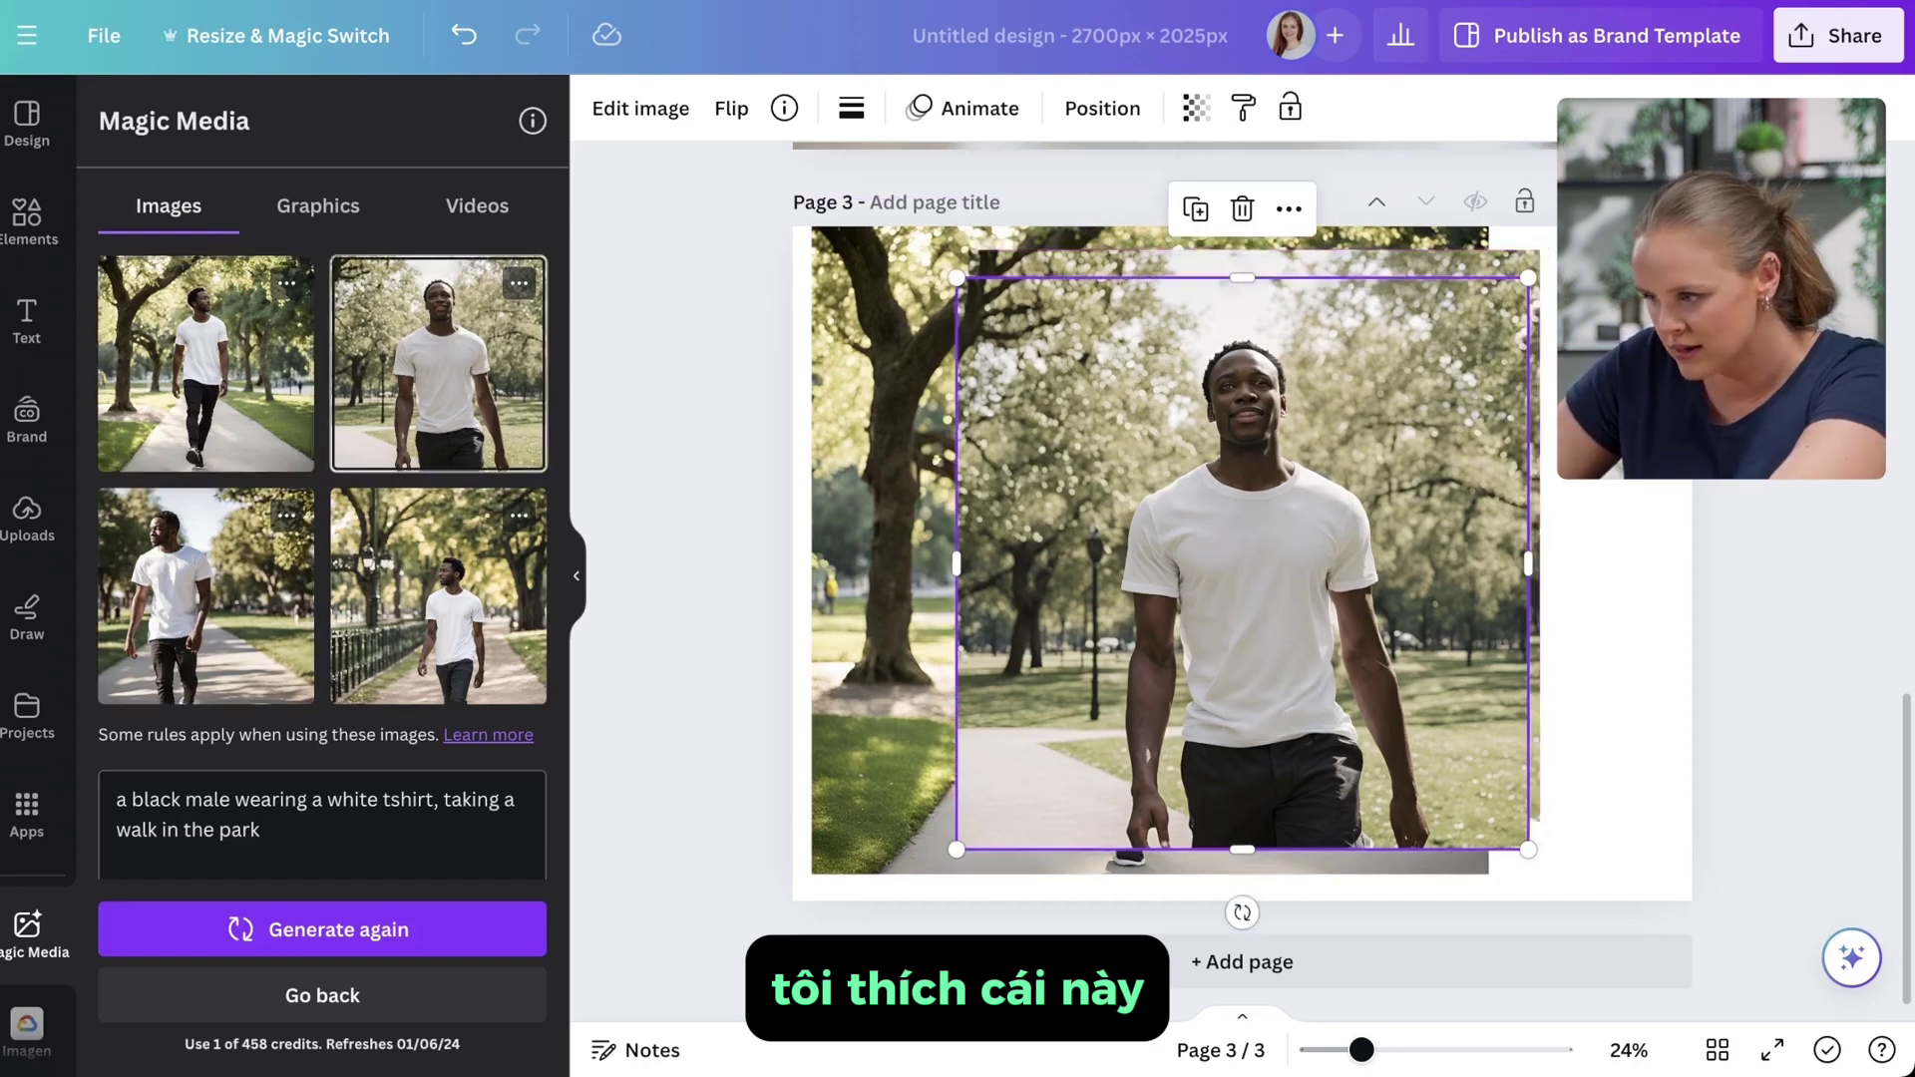
{"action": "left_click_drag", "start_coordinate": [1212, 559], "coordinate": [1139, 559]}
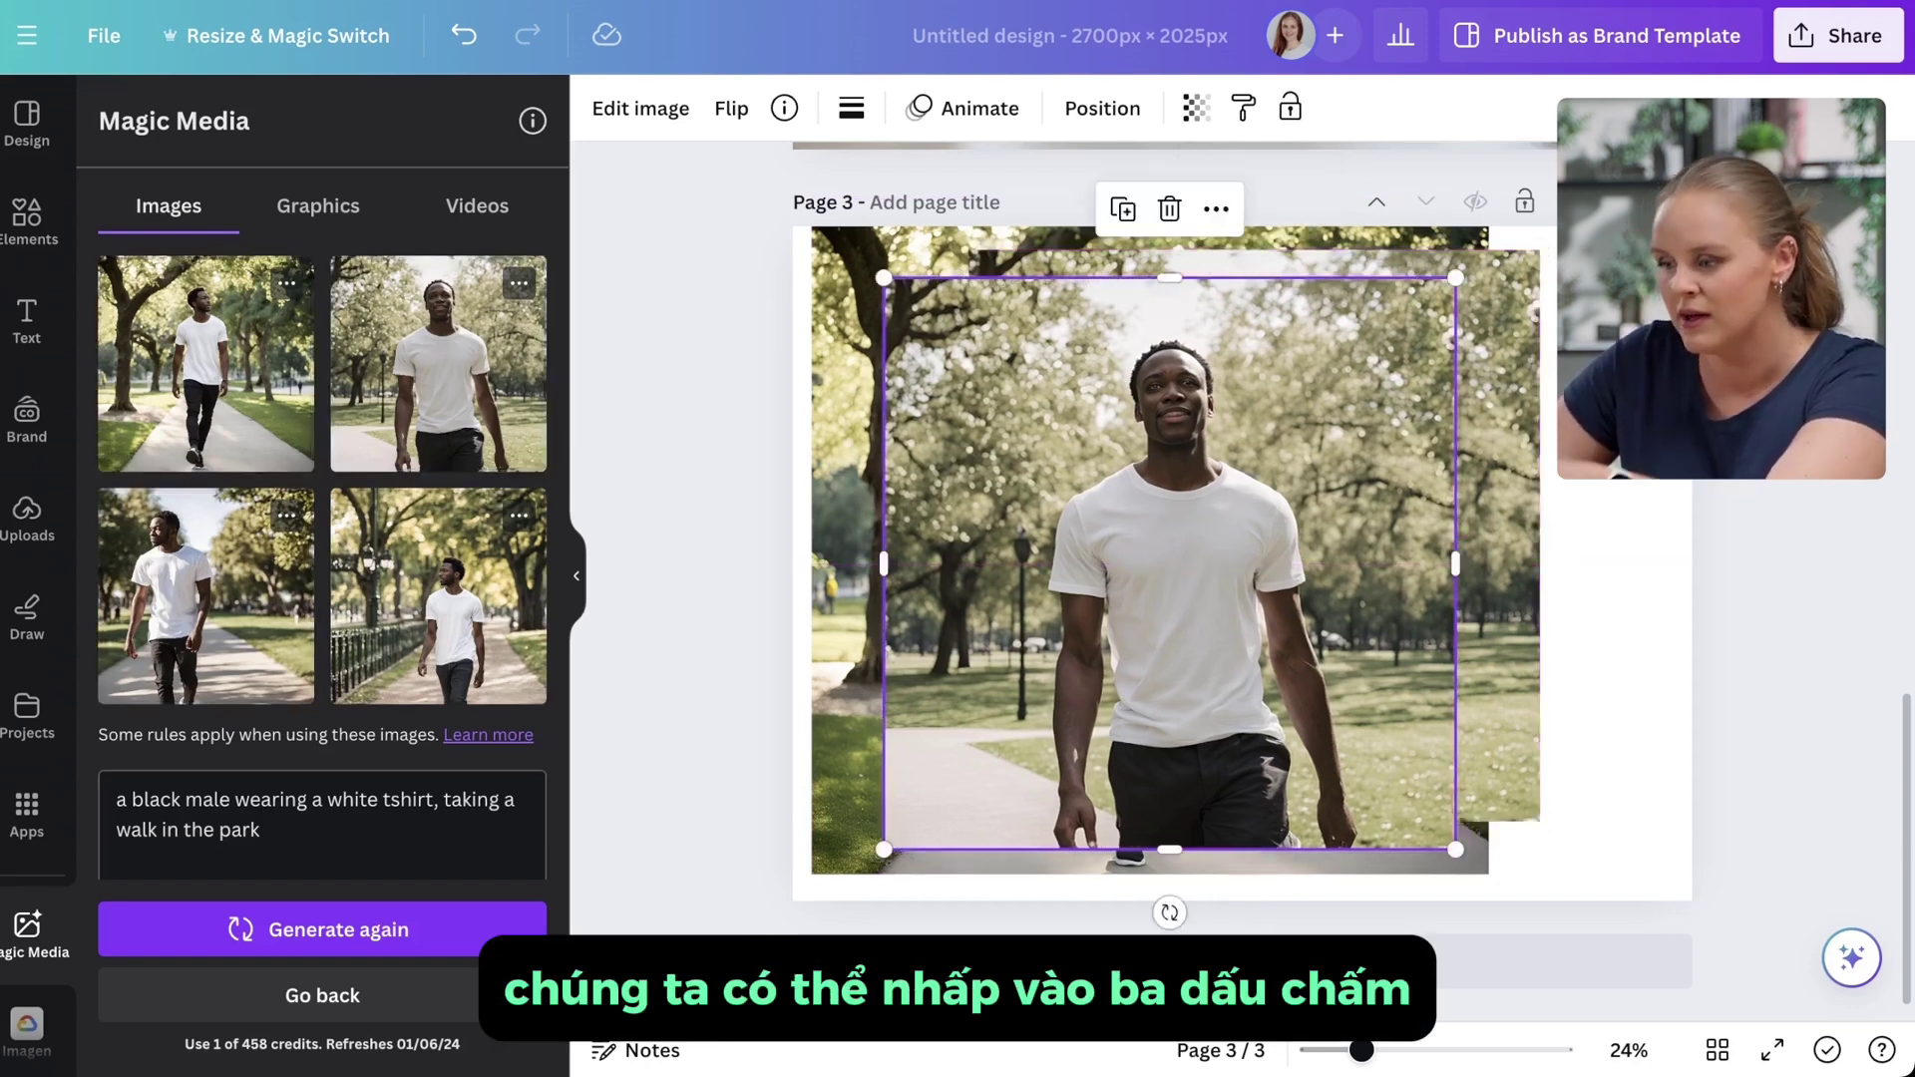
Step: Generate more images like the forward-facing one and centre its placed copy on page 3
{"action": "left_click", "coordinate": [518, 284]}
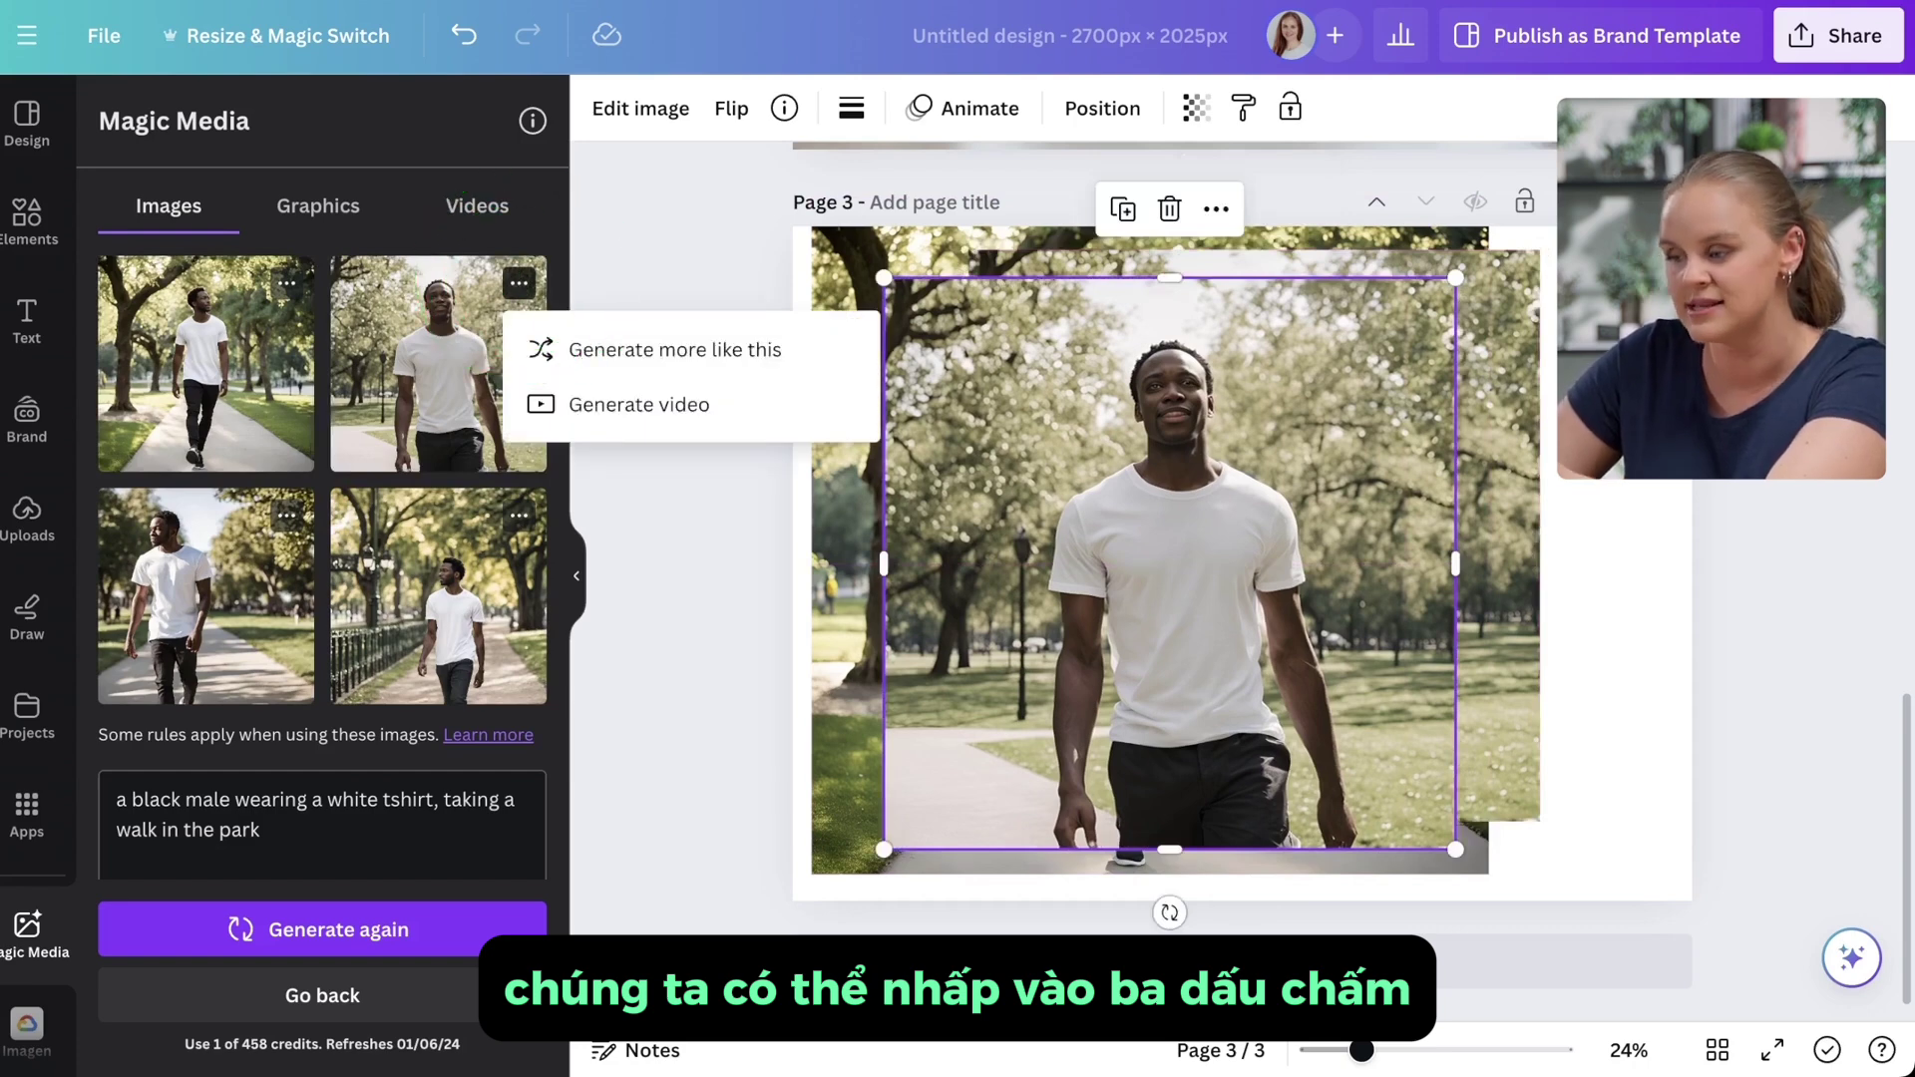
{"action": "left_click", "coordinate": [648, 350]}
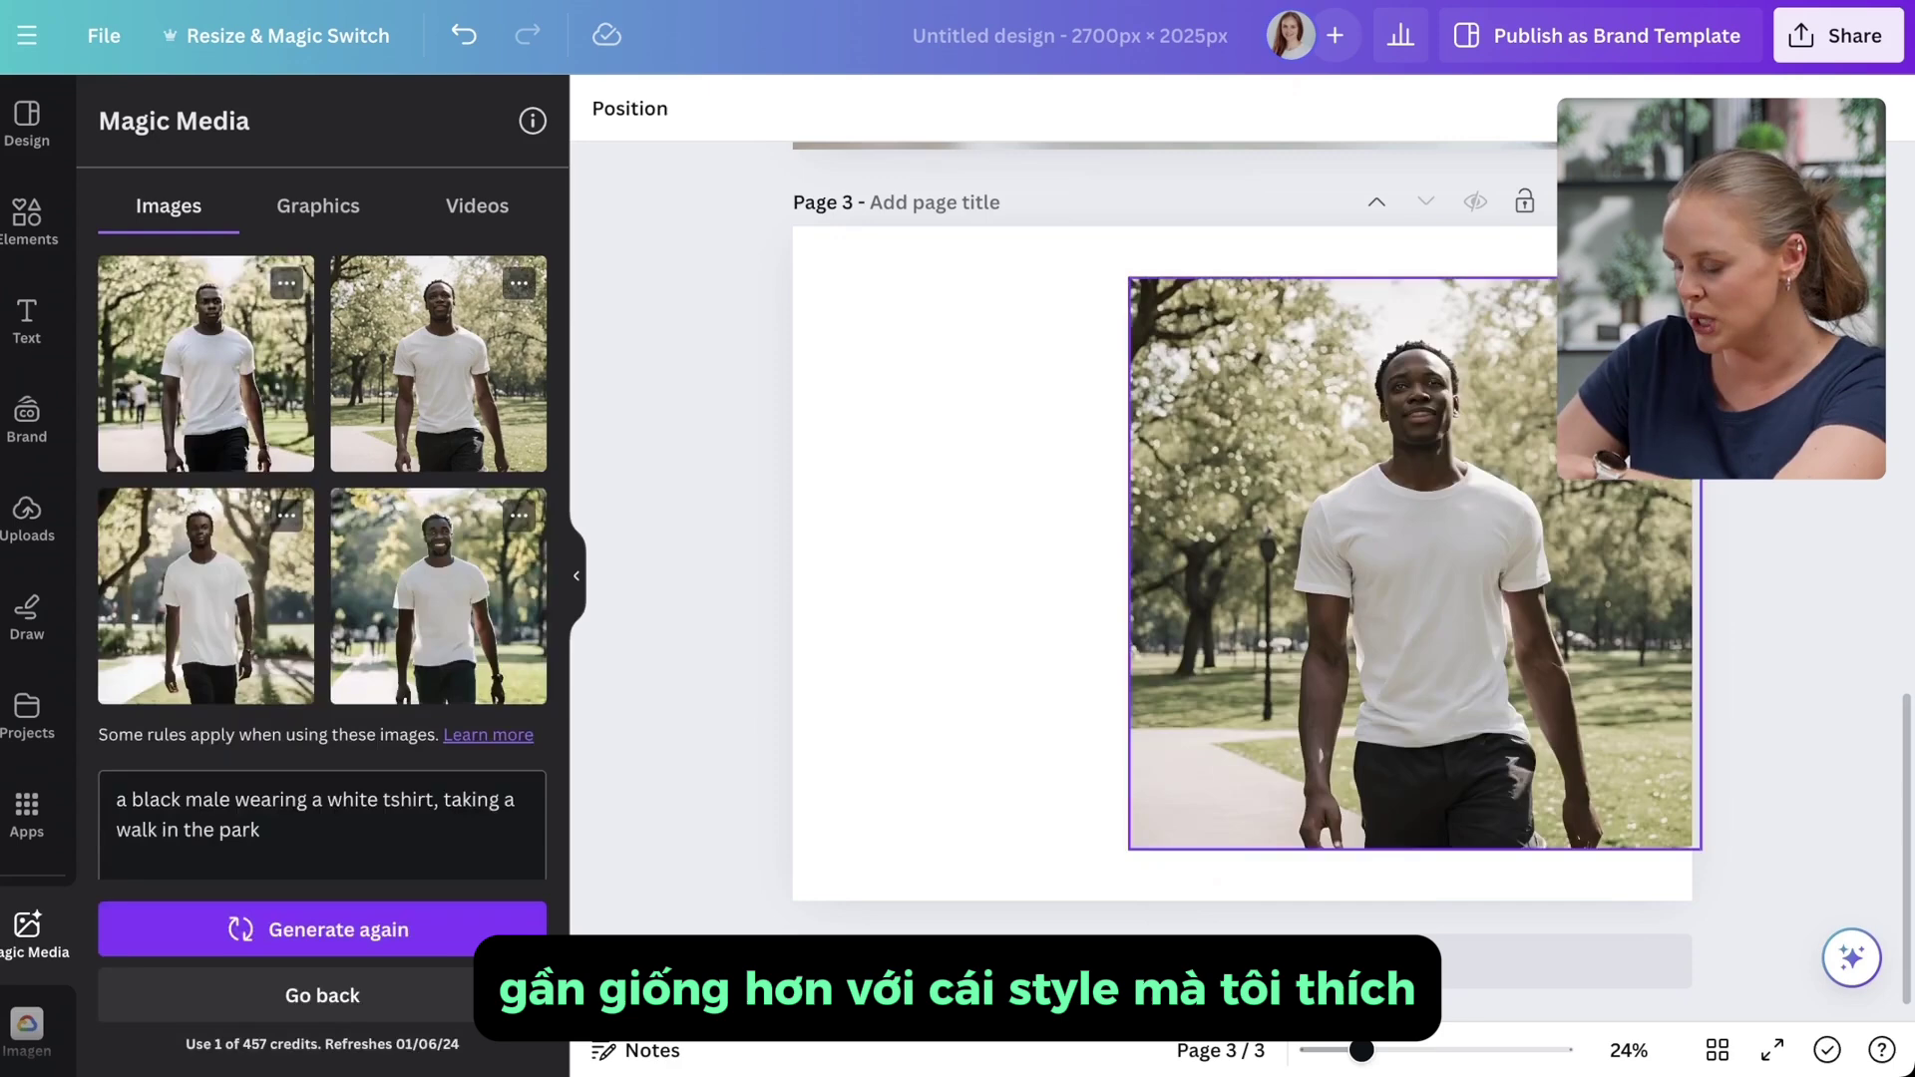
{"action": "left_click_drag", "start_coordinate": [1416, 564], "coordinate": [1177, 548]}
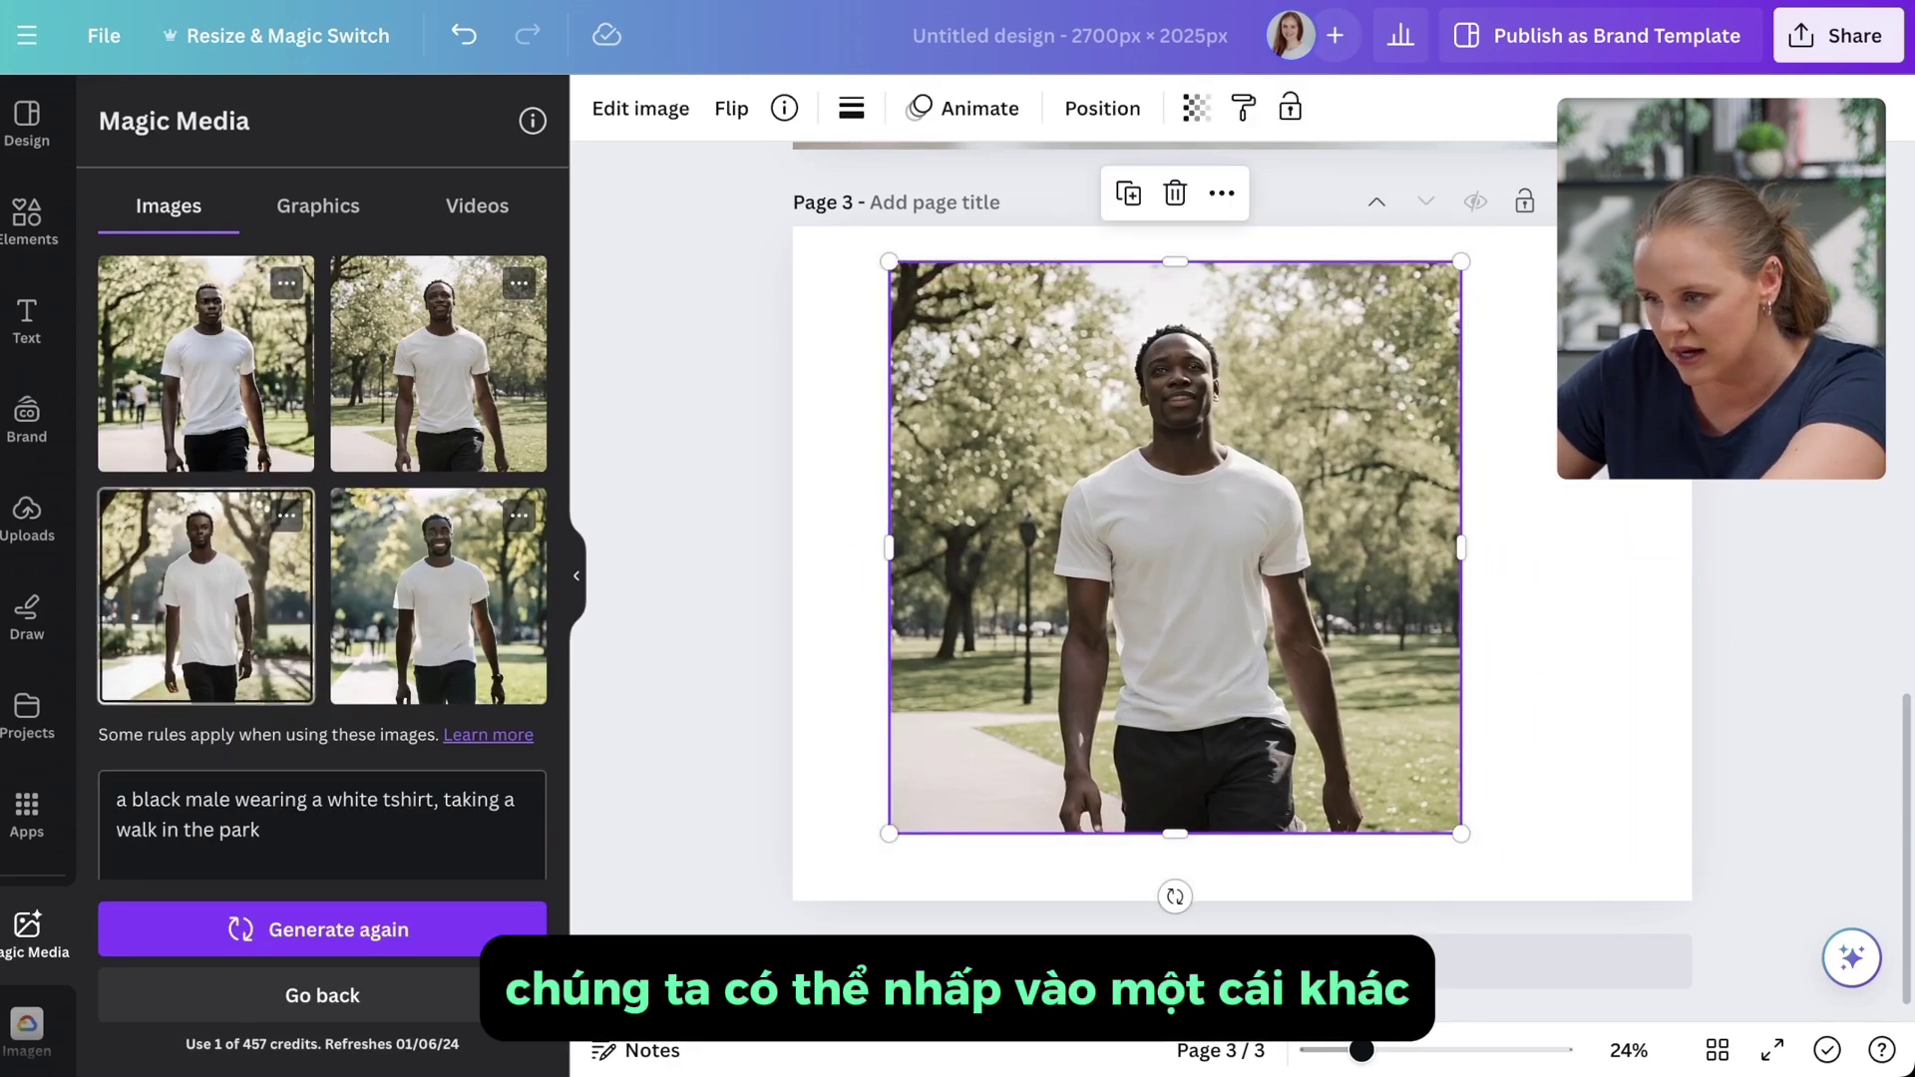
Step: Try the first new variation on page 3 next to the placed photo, and delete that variation
{"action": "left_click", "coordinate": [206, 363]}
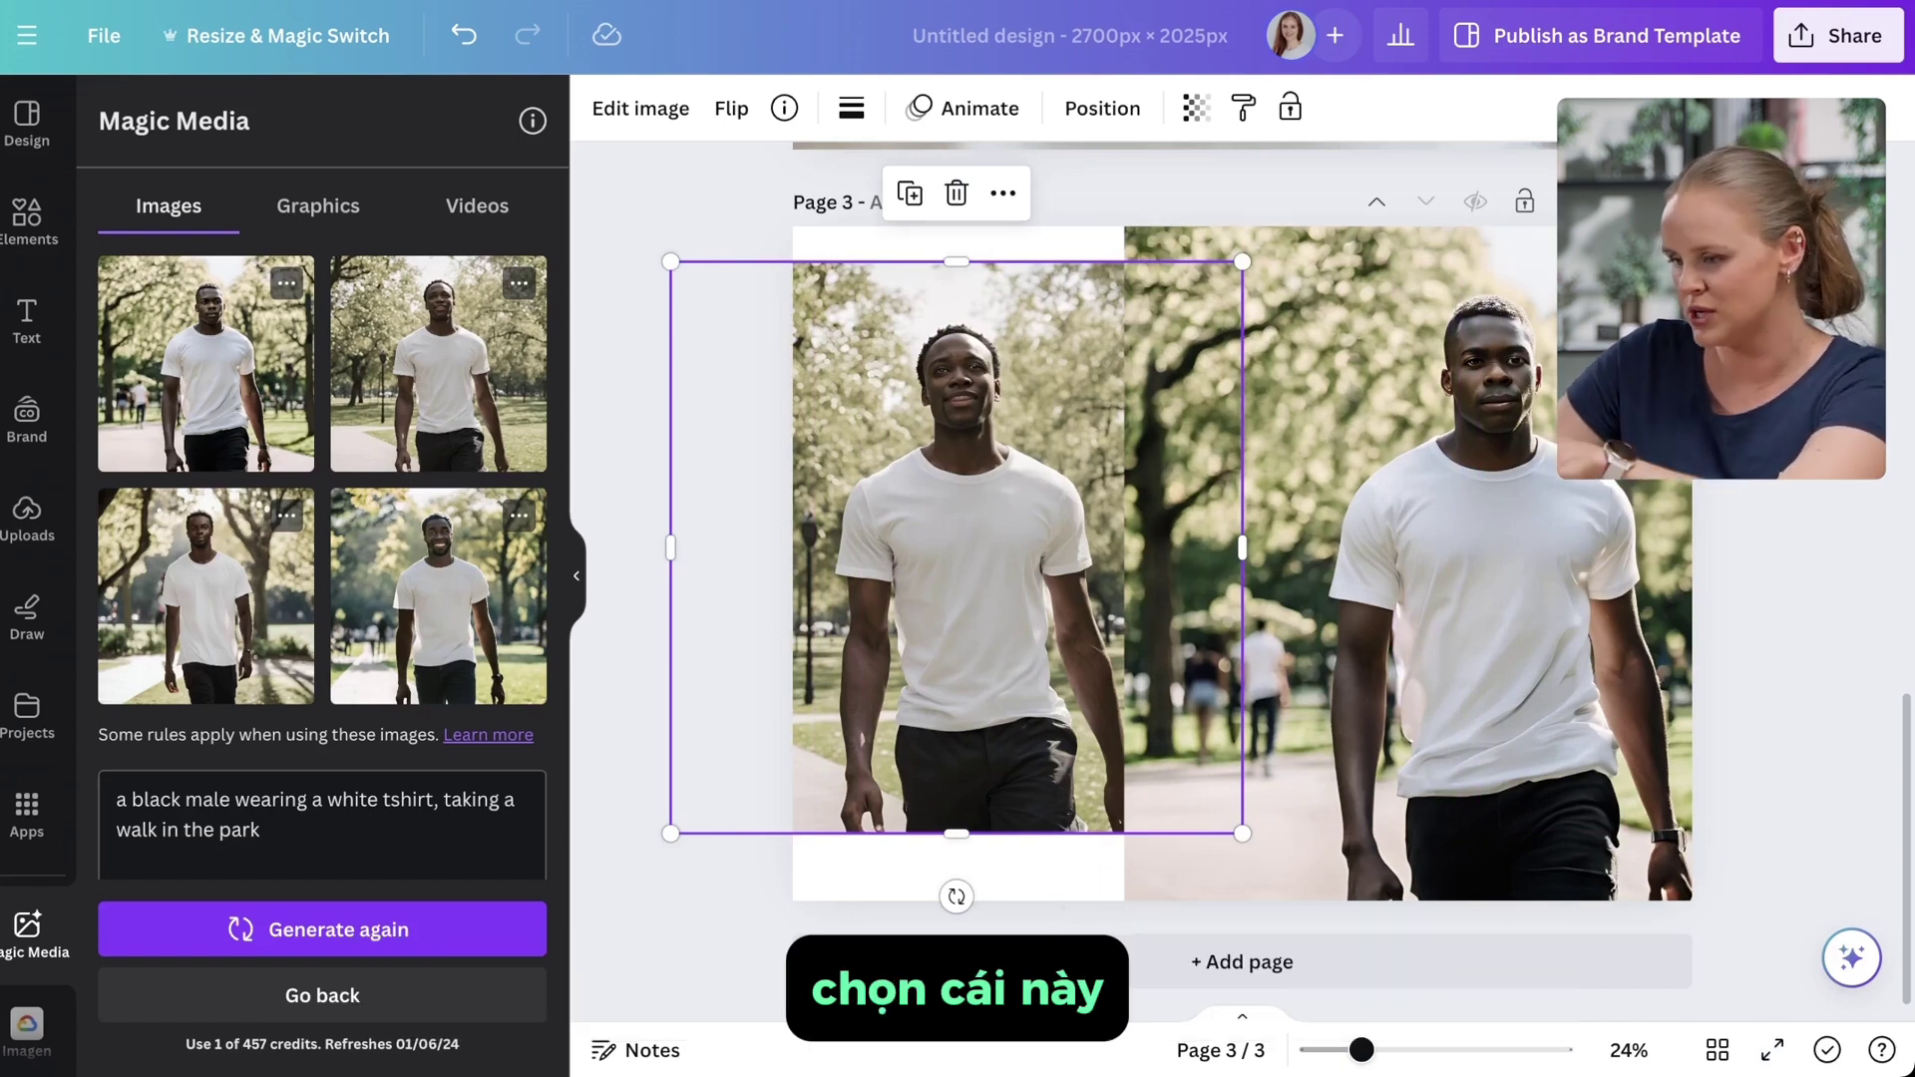
{"action": "left_click_drag", "start_coordinate": [957, 549], "coordinate": [1206, 532]}
{"action": "left_click", "coordinate": [1437, 578]}
{"action": "key", "text": "Delete"}
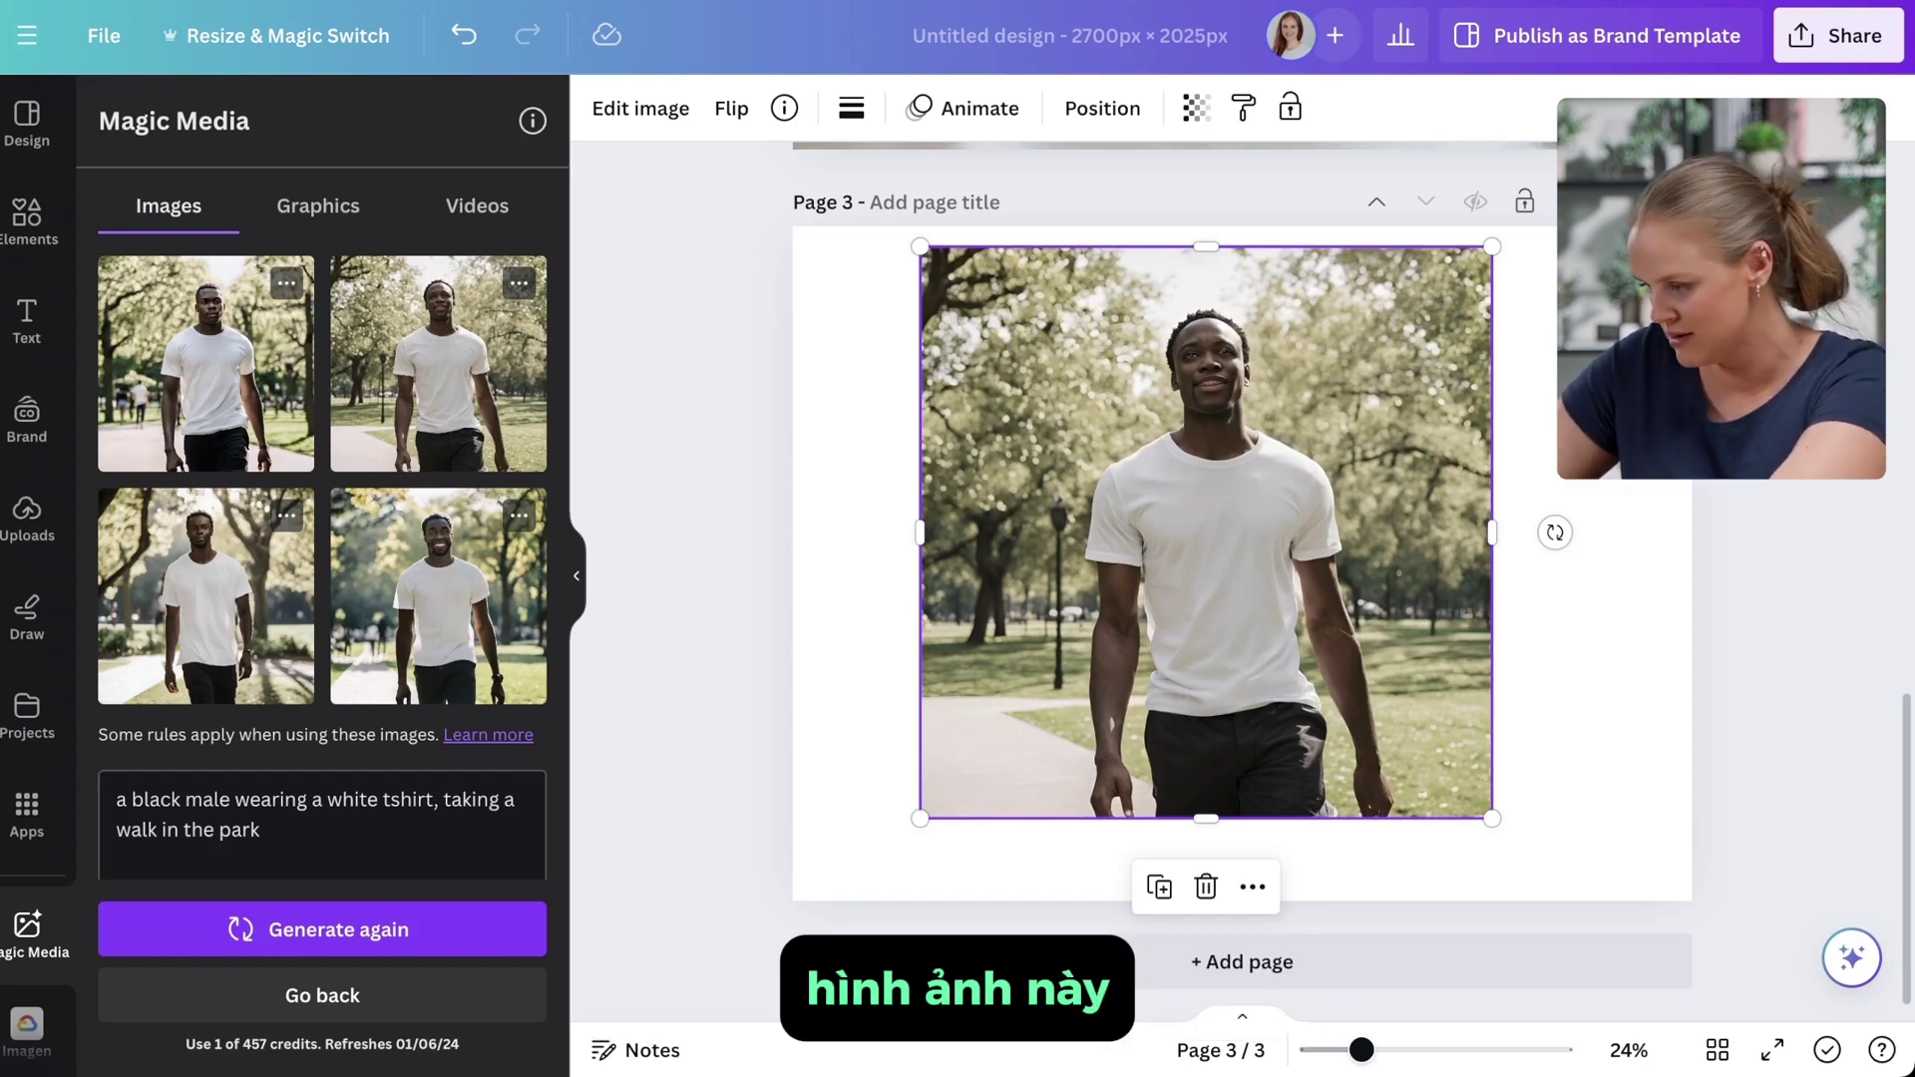
Step: Enlarge and reposition the forward-facing photo so it fills page 3 with the white T-shirt in focus and the face cropped out
{"action": "left_click_drag", "start_coordinate": [1493, 818], "coordinate": [1818, 1076]}
{"action": "left_click_drag", "start_coordinate": [1371, 638], "coordinate": [1234, 555]}
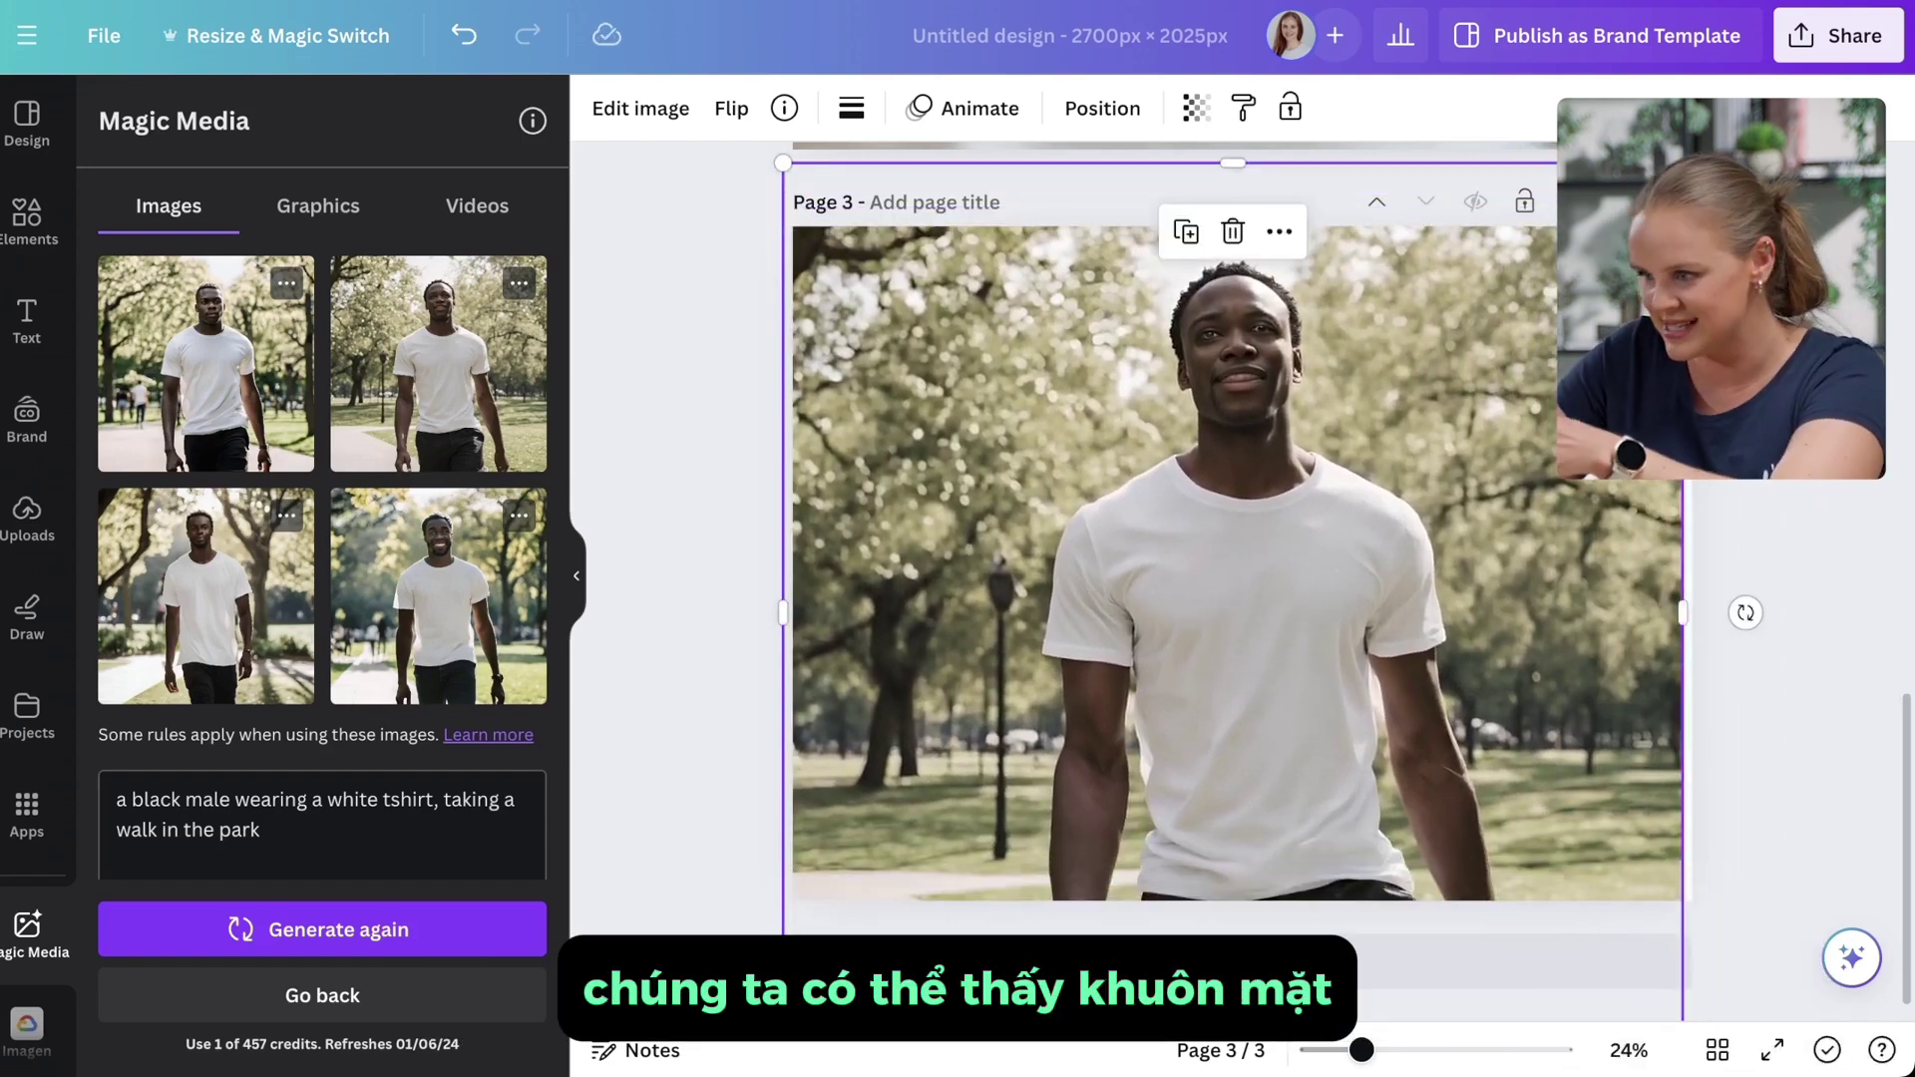
{"action": "left_click_drag", "start_coordinate": [783, 163], "coordinate": [635, 14]}
{"action": "left_click_drag", "start_coordinate": [1162, 579], "coordinate": [1223, 541]}
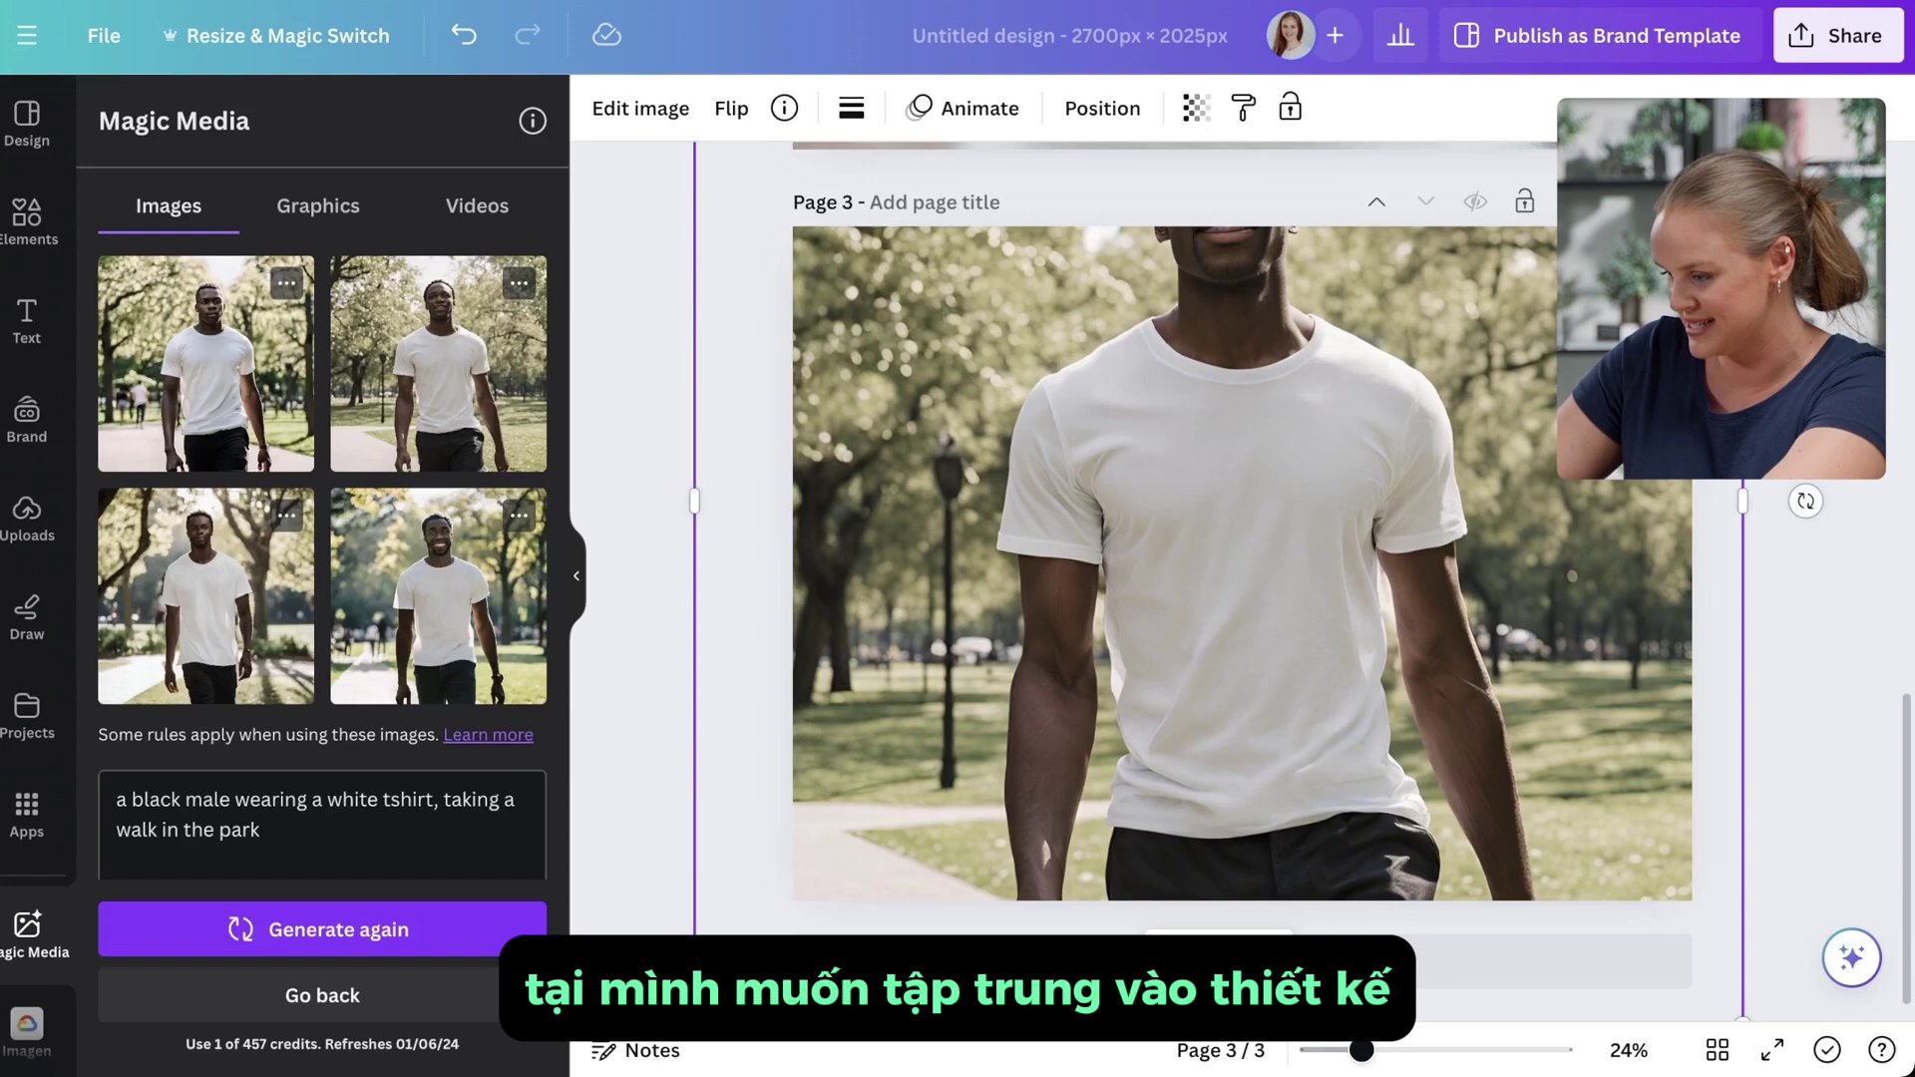
{"action": "left_click_drag", "start_coordinate": [1223, 542], "coordinate": [1192, 543]}
{"action": "scroll", "coordinate": [1237, 578], "scroll_direction": "down", "scroll_amount": 1}
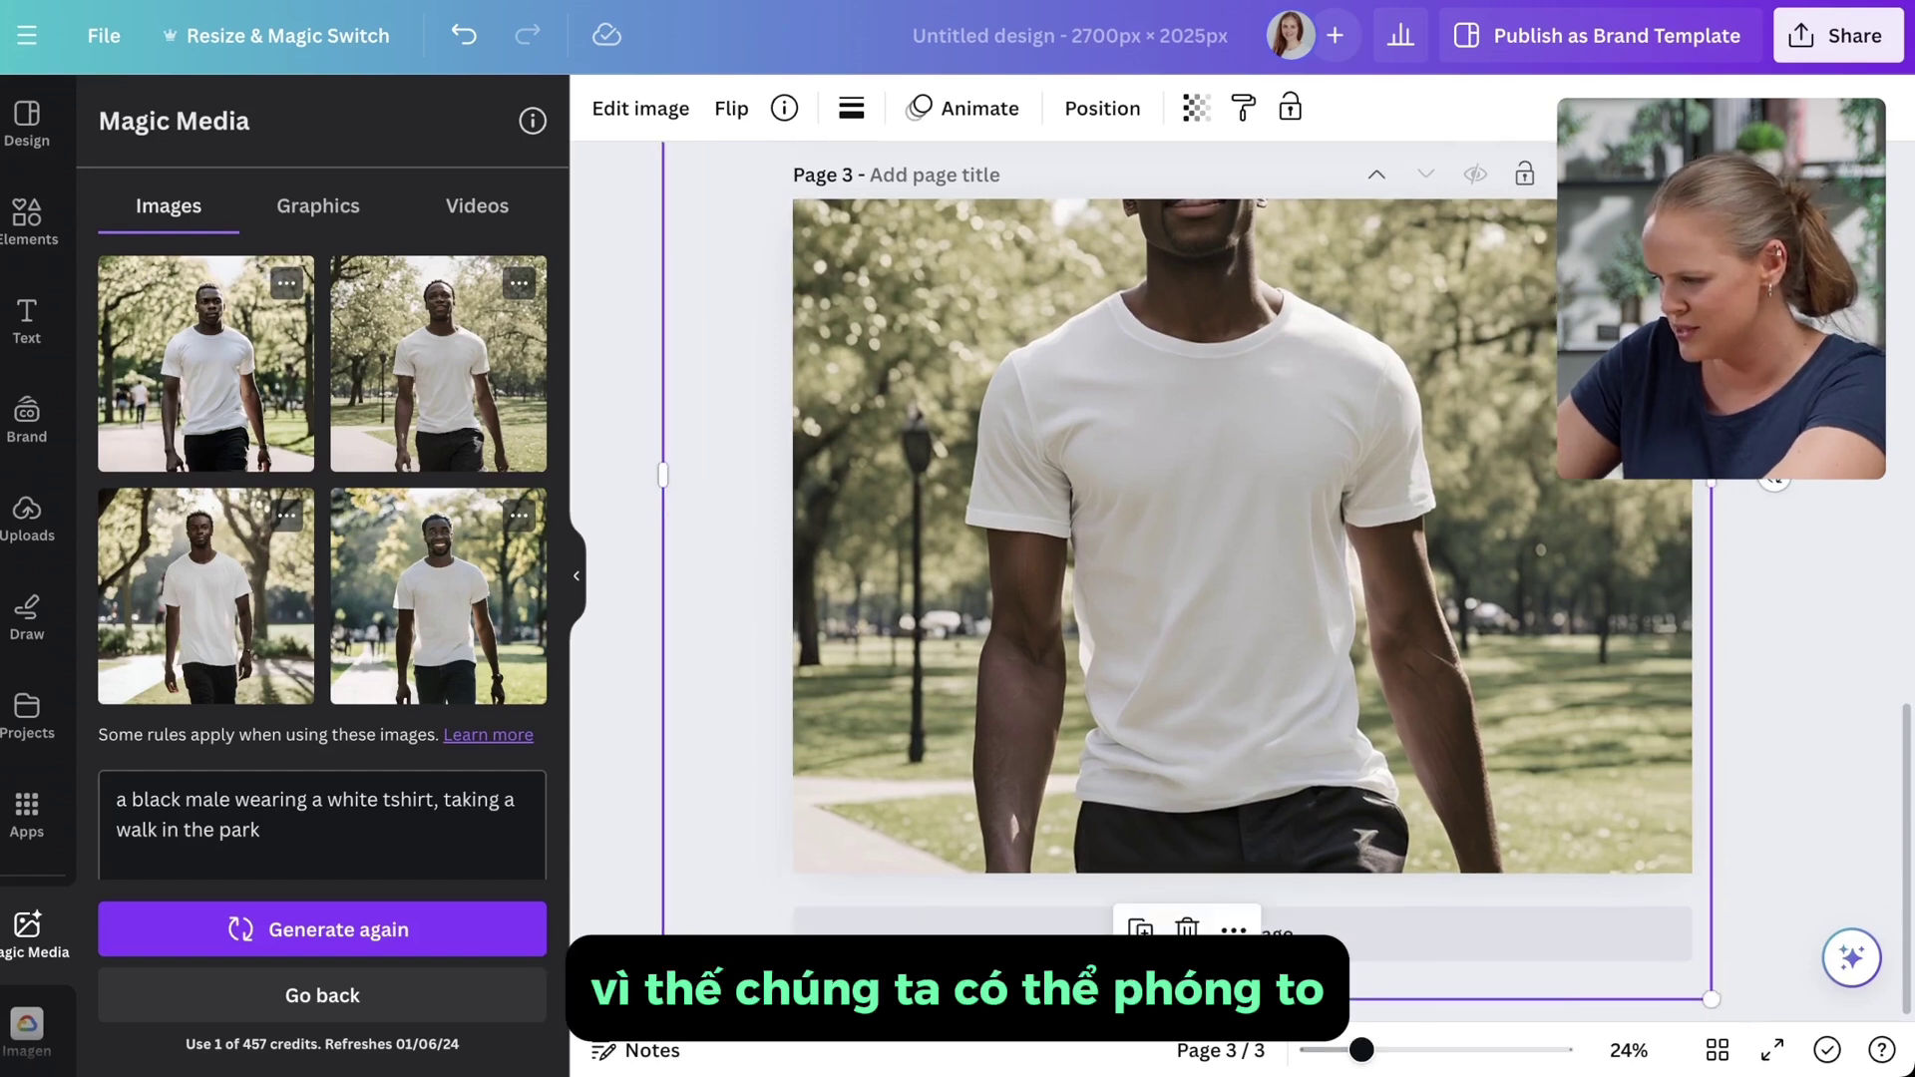
{"action": "left_click_drag", "start_coordinate": [1712, 998], "coordinate": [1872, 1076]}
{"action": "left_click_drag", "start_coordinate": [1247, 559], "coordinate": [1190, 503]}
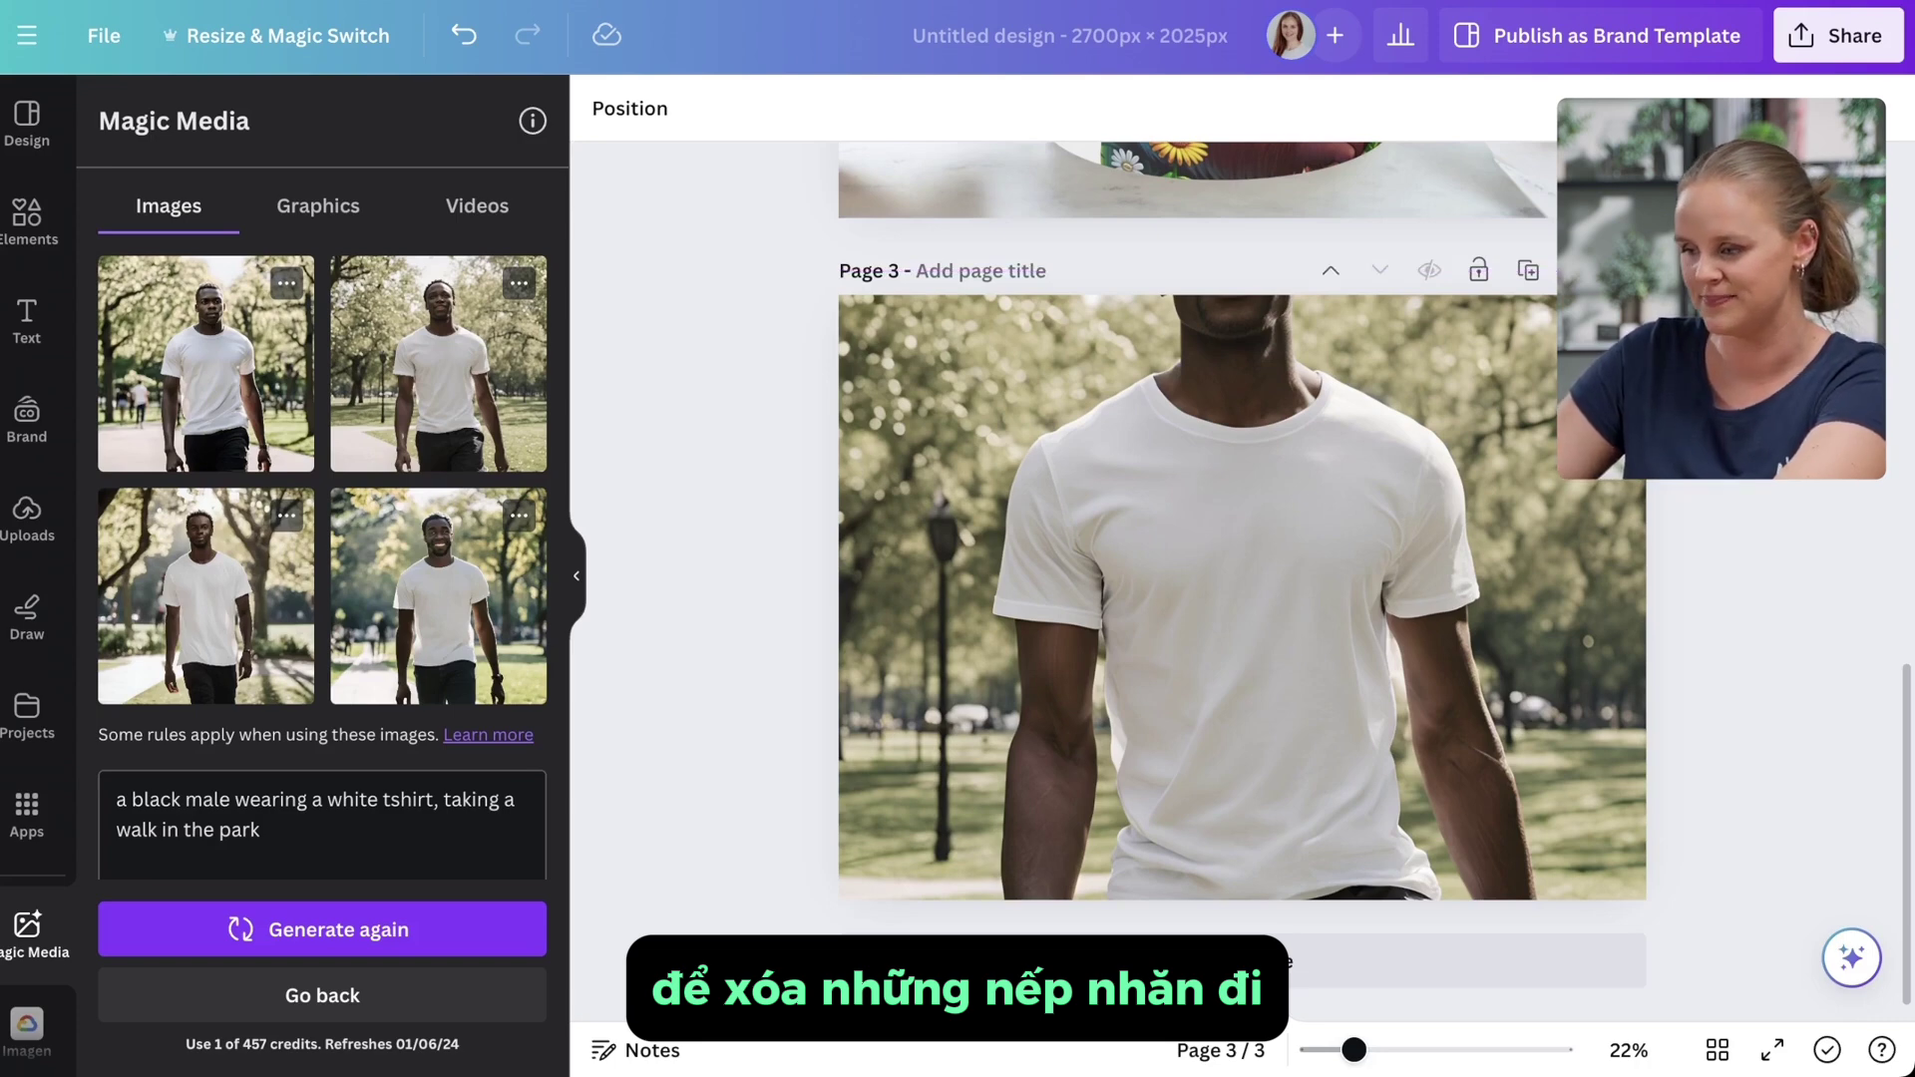
Step: Erase the wrinkles on the front of the white T-shirt using Magic Eraser with brush size 20
{"action": "left_click", "coordinate": [1222, 599]}
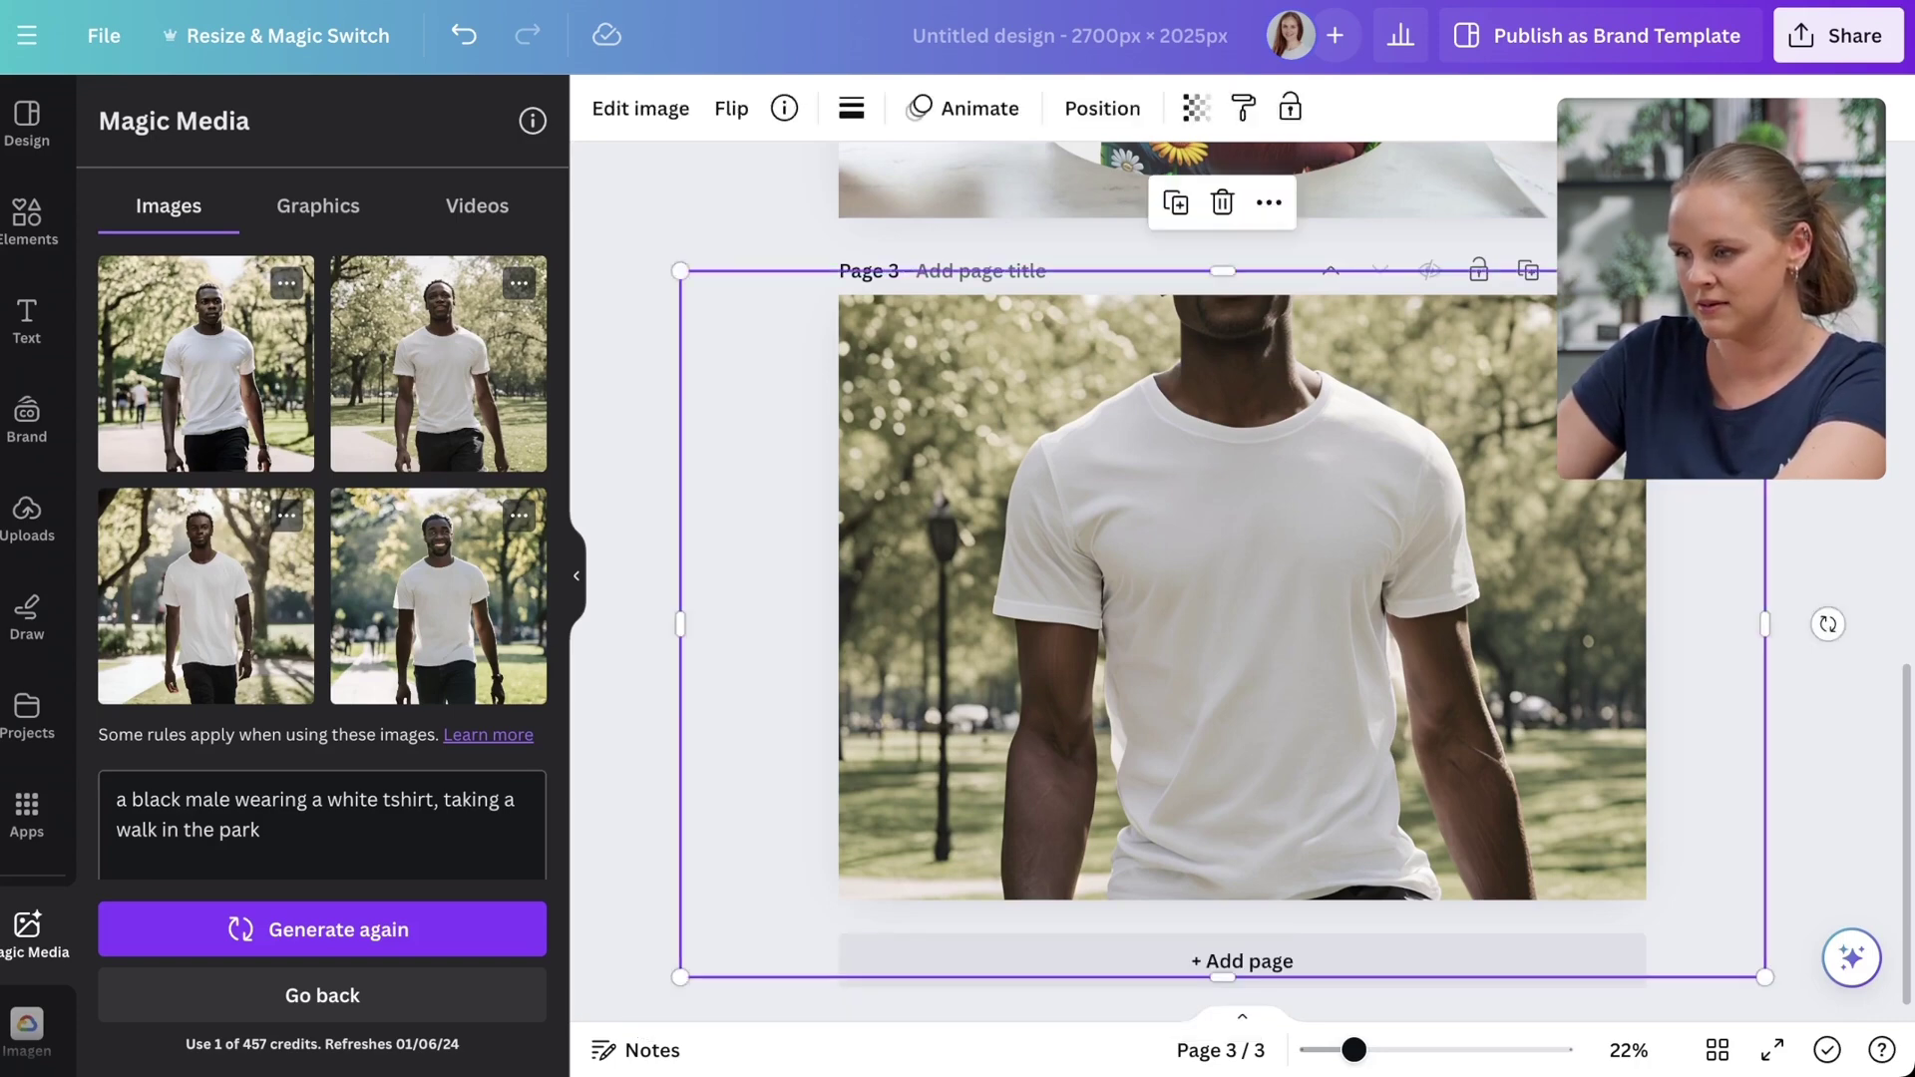
{"action": "left_click", "coordinate": [686, 112]}
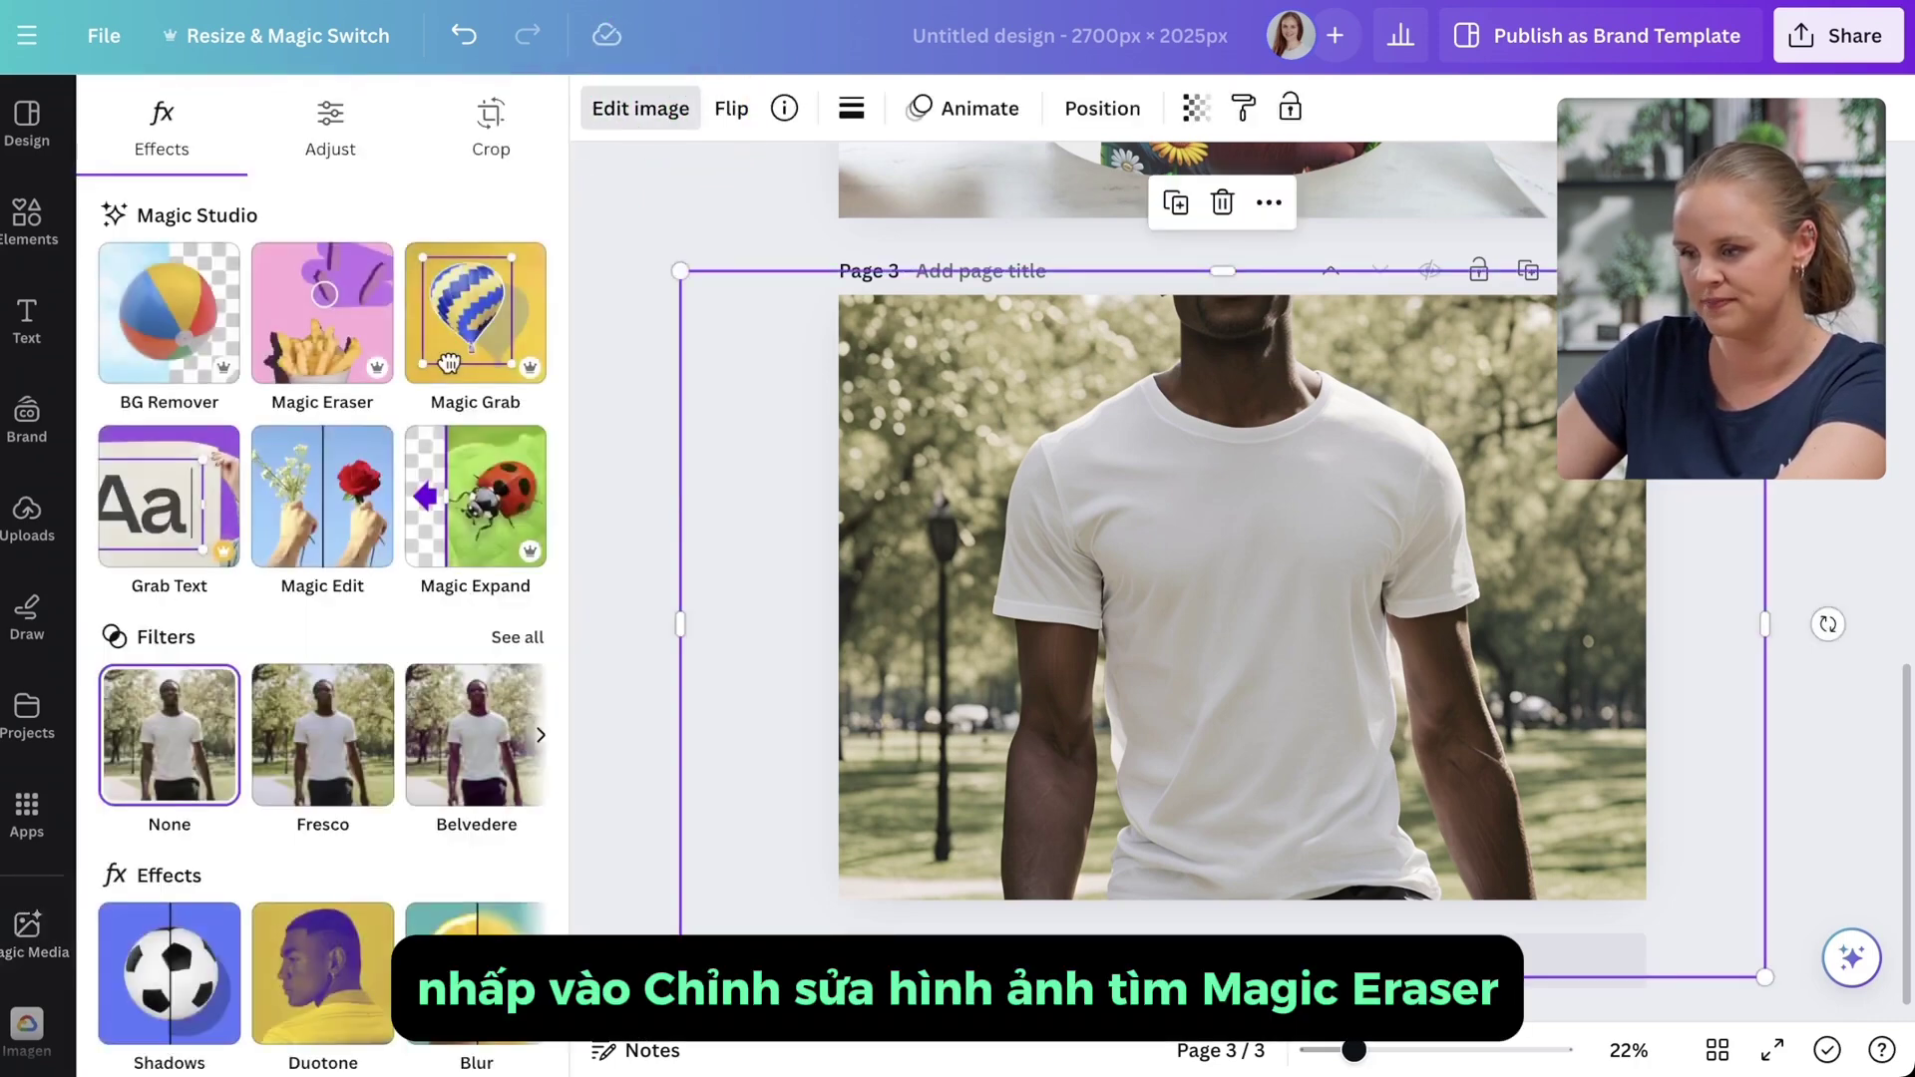
{"action": "left_click", "coordinate": [322, 312]}
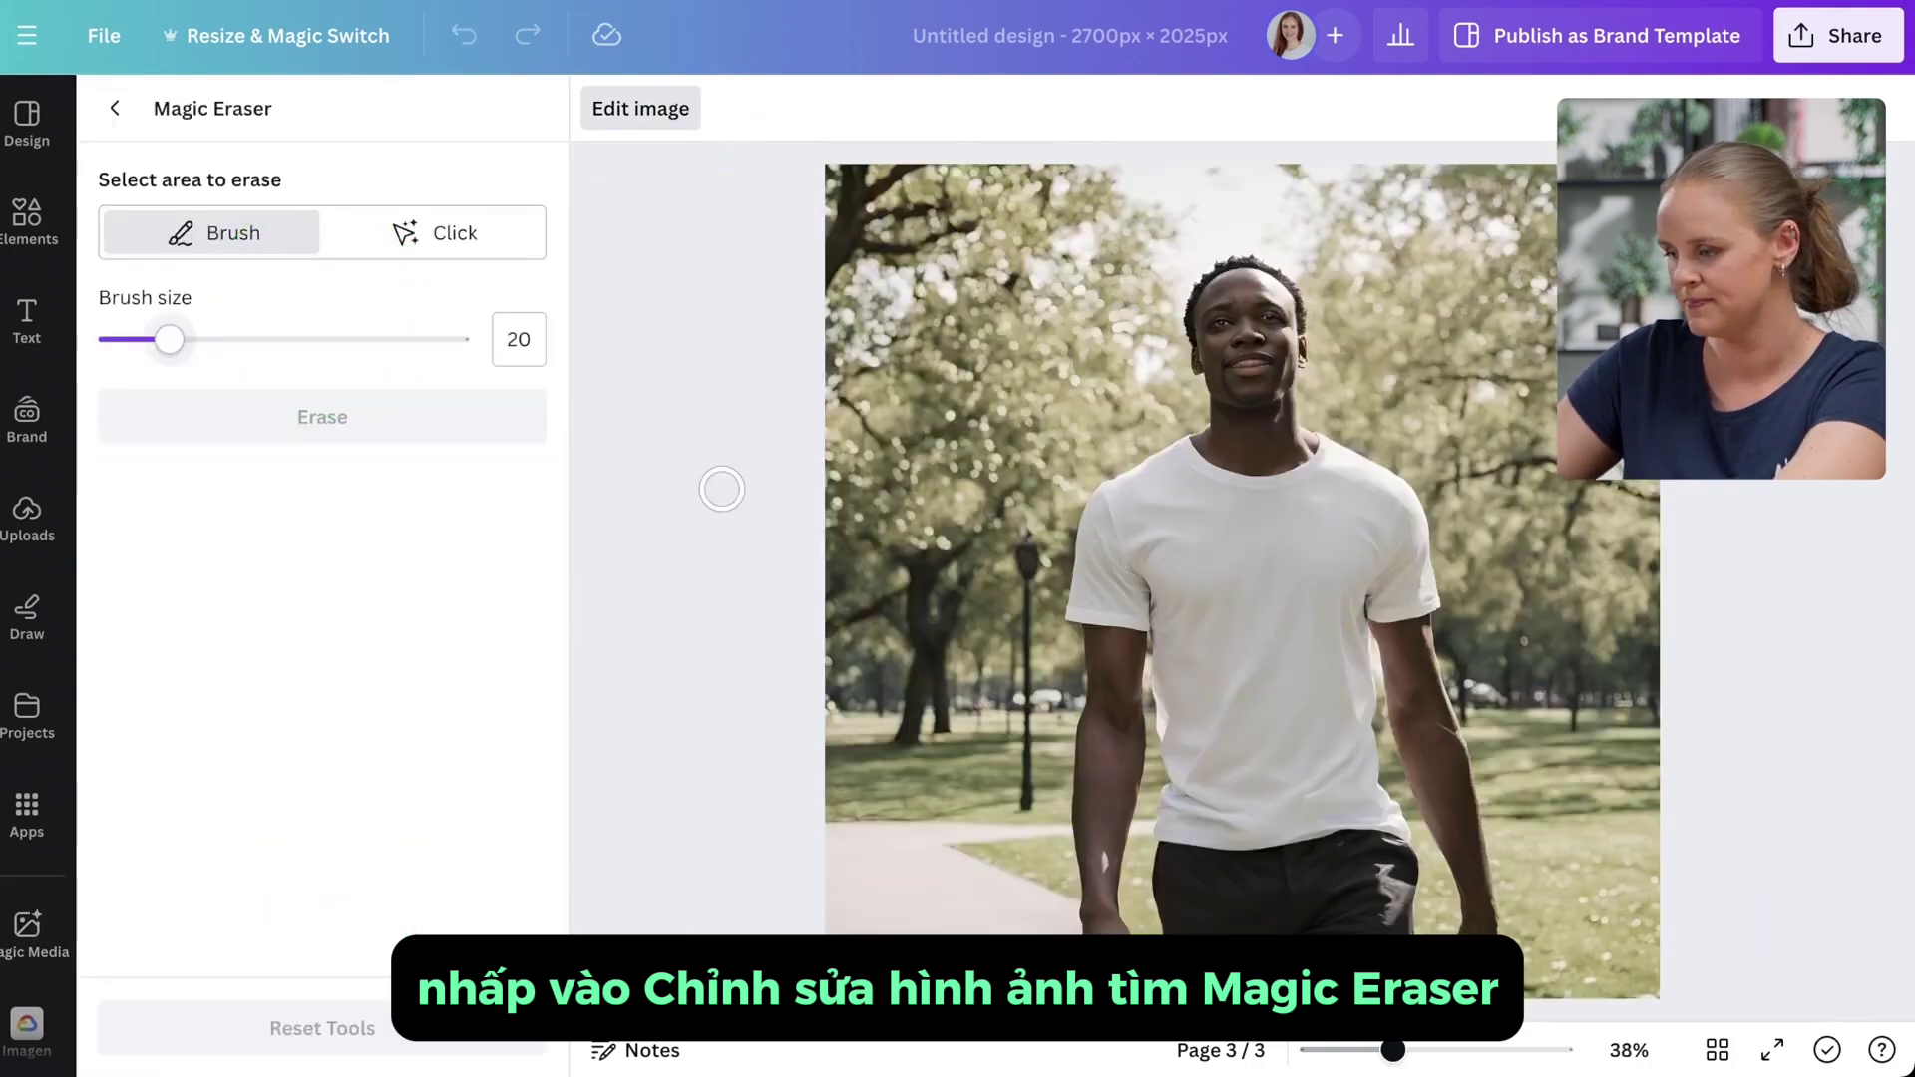
{"action": "scroll", "coordinate": [1311, 689], "scroll_direction": "up", "scroll_amount": 3}
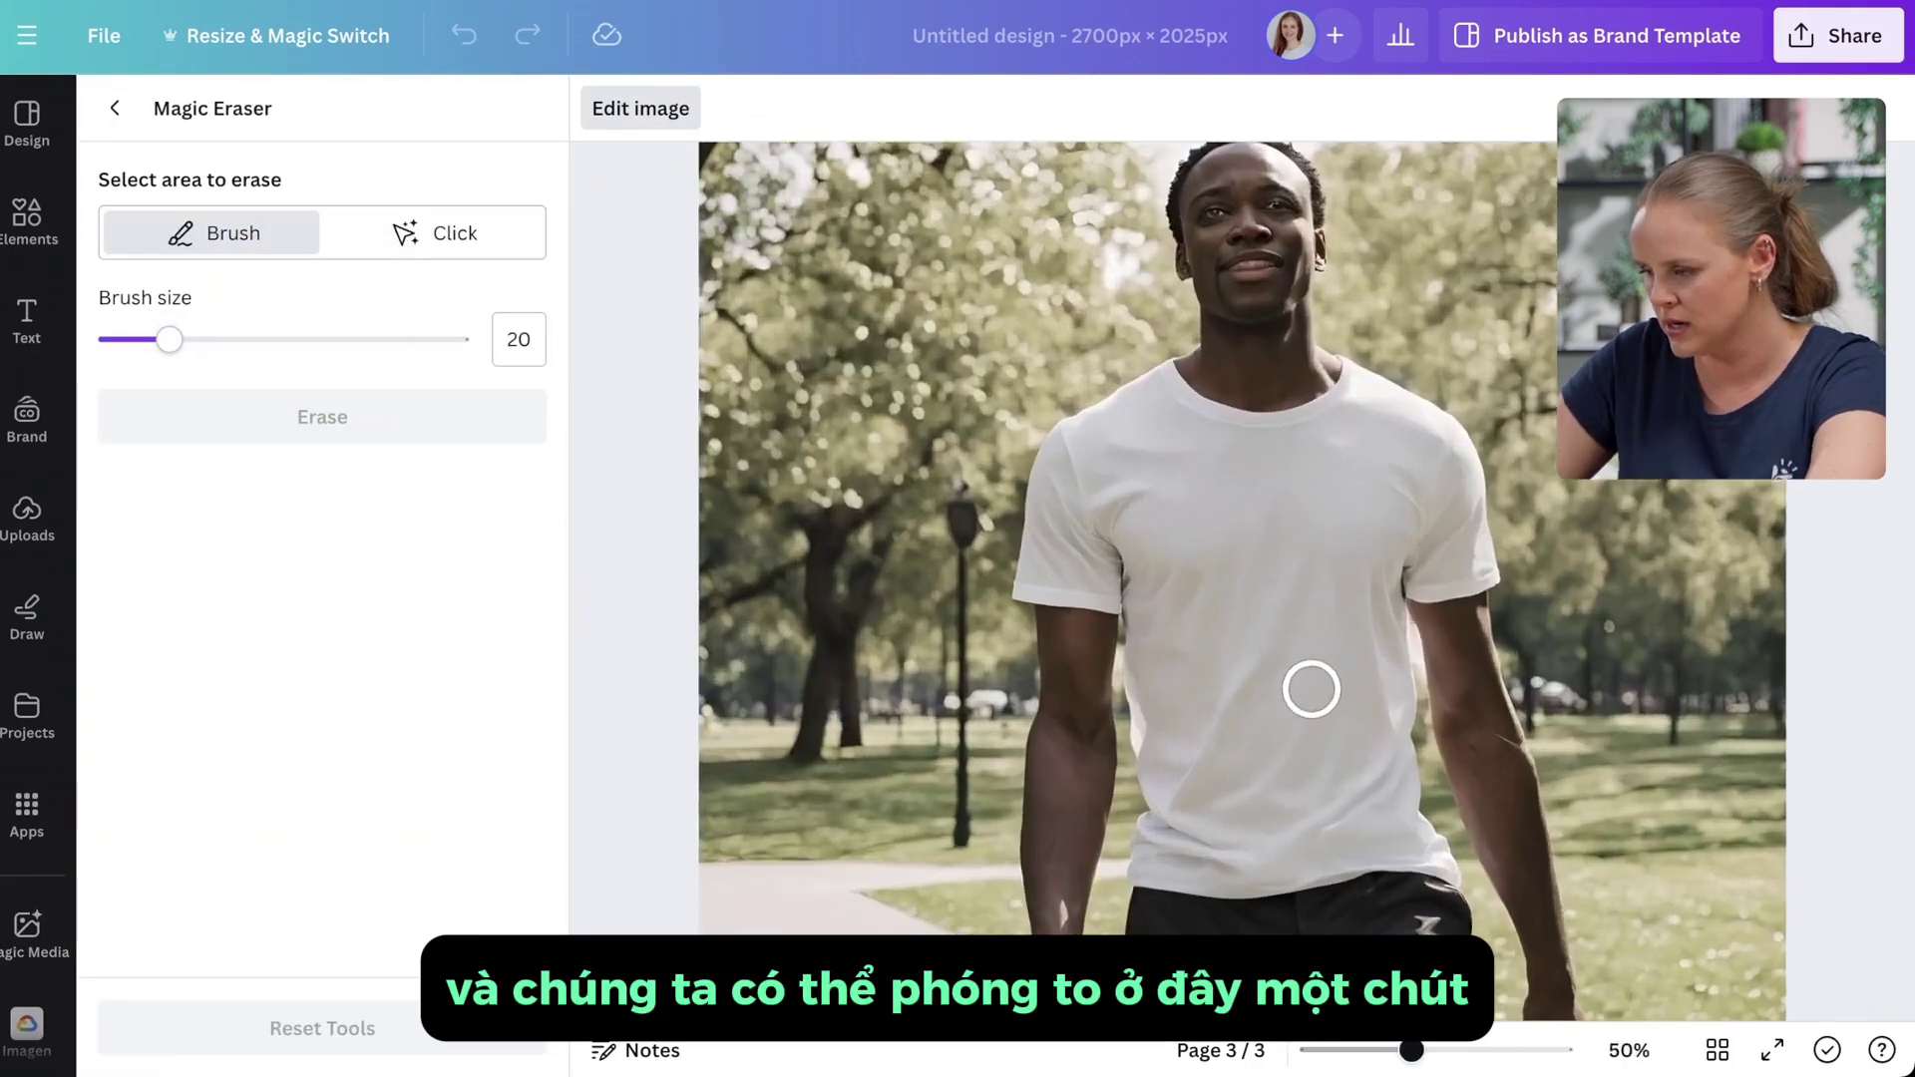
{"action": "scroll", "coordinate": [1310, 688], "scroll_direction": "up", "scroll_amount": 4}
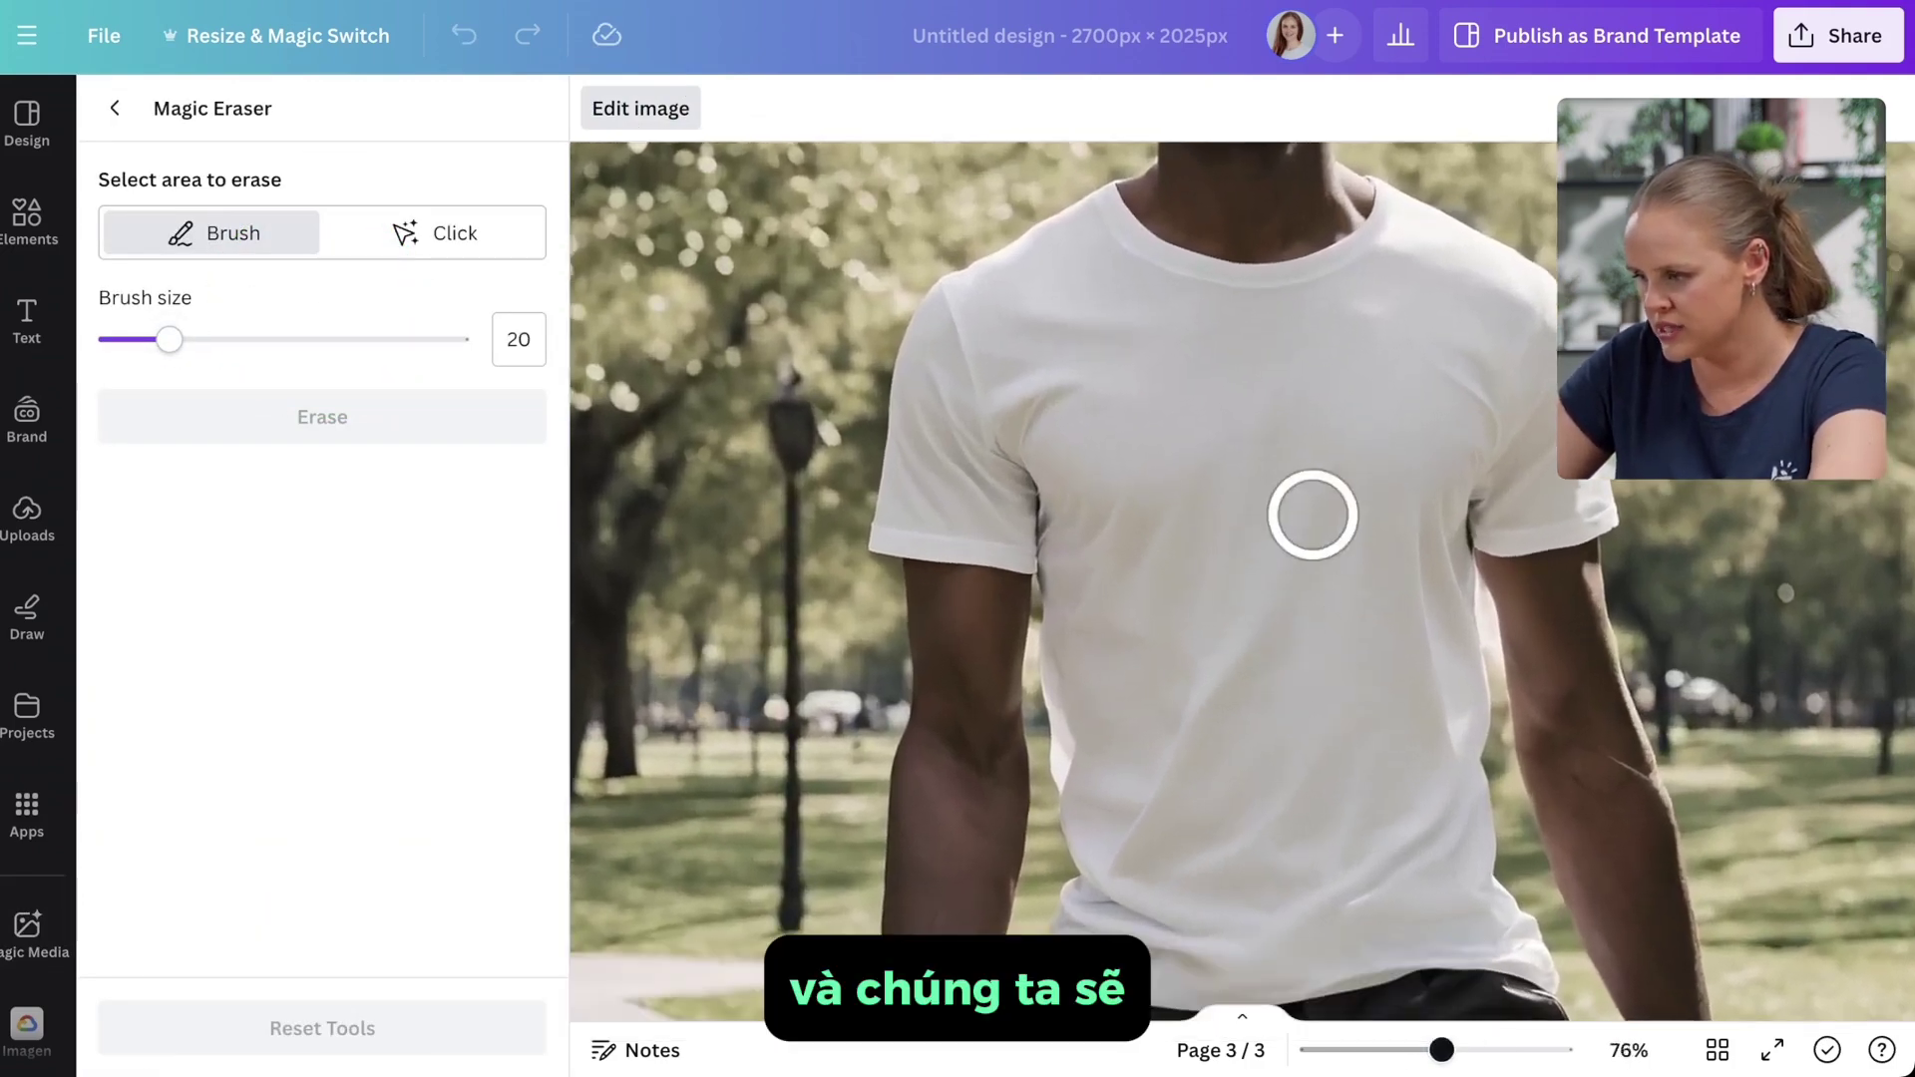
{"action": "mouse_move", "coordinate": [1313, 515]}
{"action": "left_mouse_down"}
{"action": "mouse_move", "coordinate": [1193, 722]}
{"action": "mouse_move", "coordinate": [1241, 486]}
{"action": "mouse_move", "coordinate": [1170, 579]}
{"action": "mouse_move", "coordinate": [1112, 522]}
{"action": "mouse_move", "coordinate": [1123, 603]}
{"action": "mouse_move", "coordinate": [1255, 596]}
{"action": "mouse_move", "coordinate": [1379, 540]}
{"action": "mouse_move", "coordinate": [1383, 512]}
{"action": "mouse_move", "coordinate": [1403, 659]}
{"action": "mouse_move", "coordinate": [1349, 531]}
{"action": "mouse_move", "coordinate": [1163, 790]}
{"action": "mouse_move", "coordinate": [1246, 731]}
{"action": "mouse_move", "coordinate": [1269, 766]}
{"action": "mouse_move", "coordinate": [1237, 811]}
{"action": "left_mouse_up"}
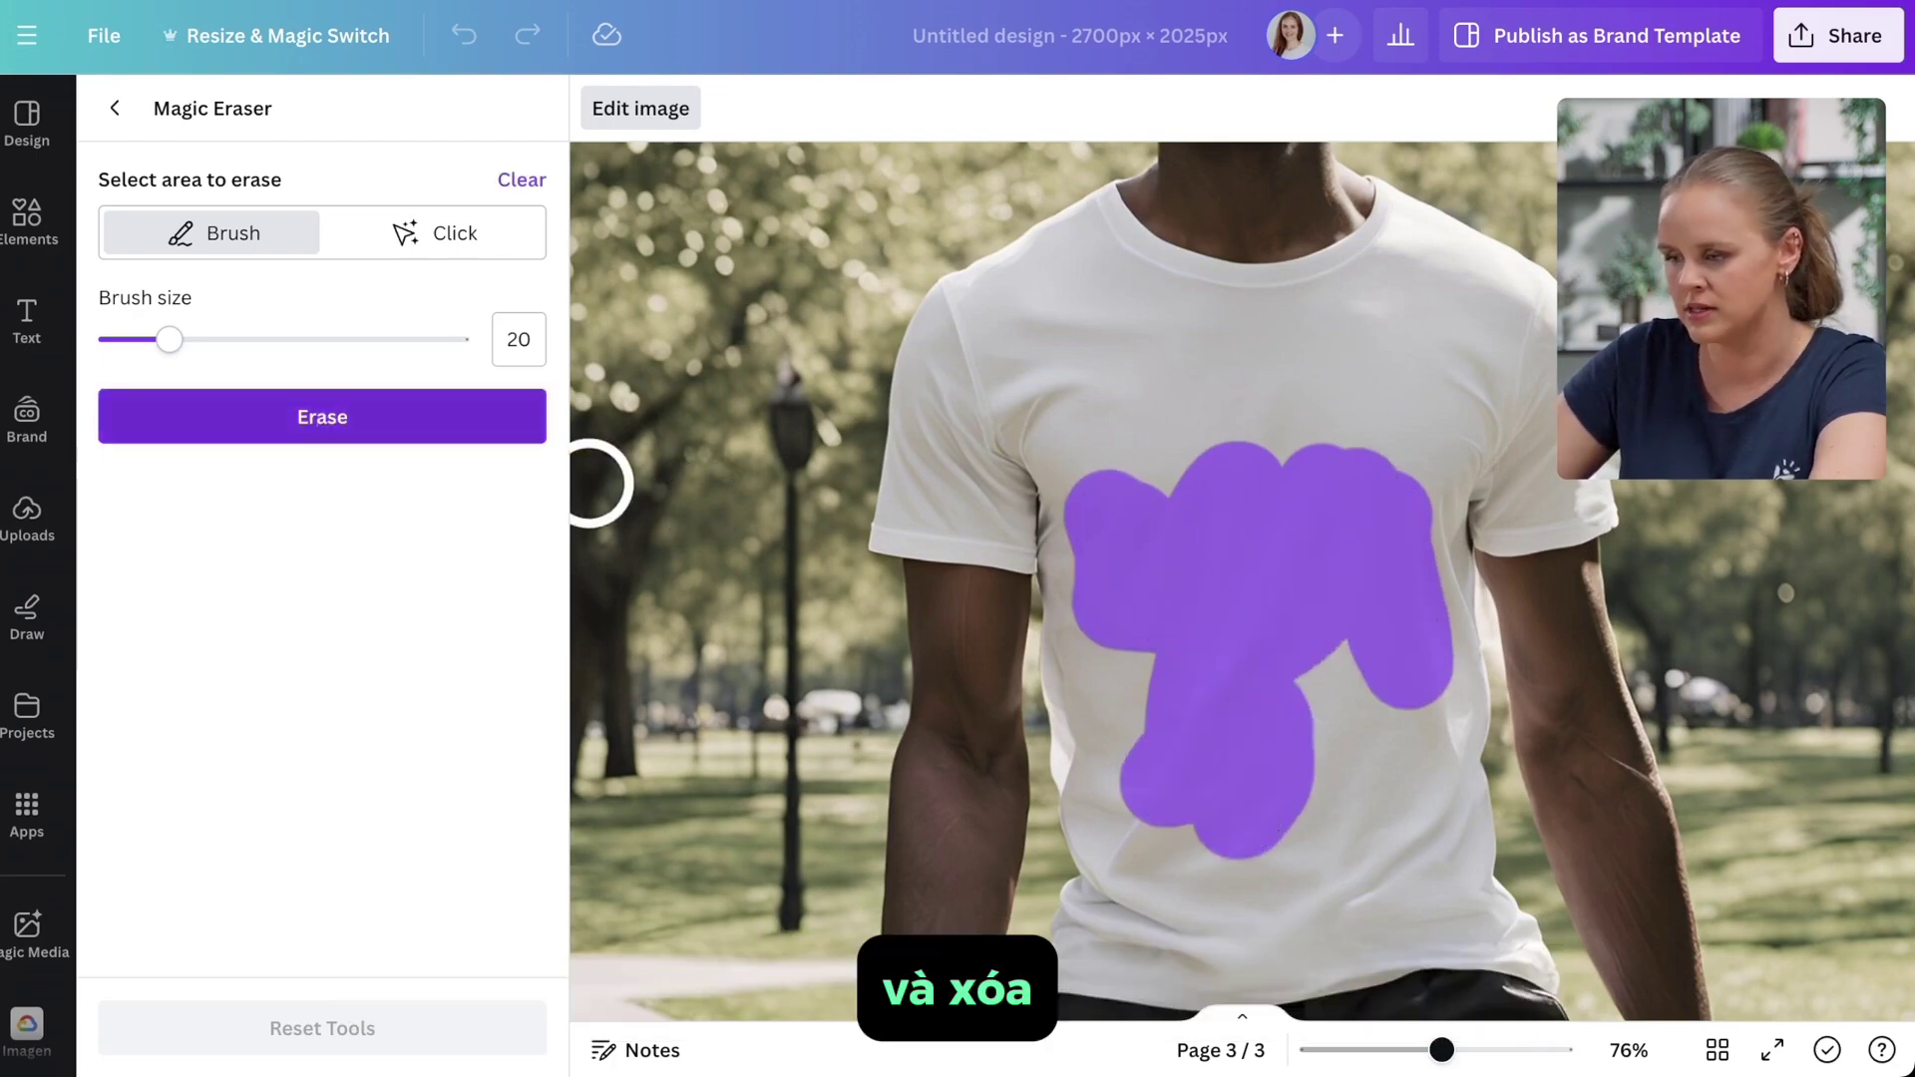
{"action": "left_click", "coordinate": [299, 416]}
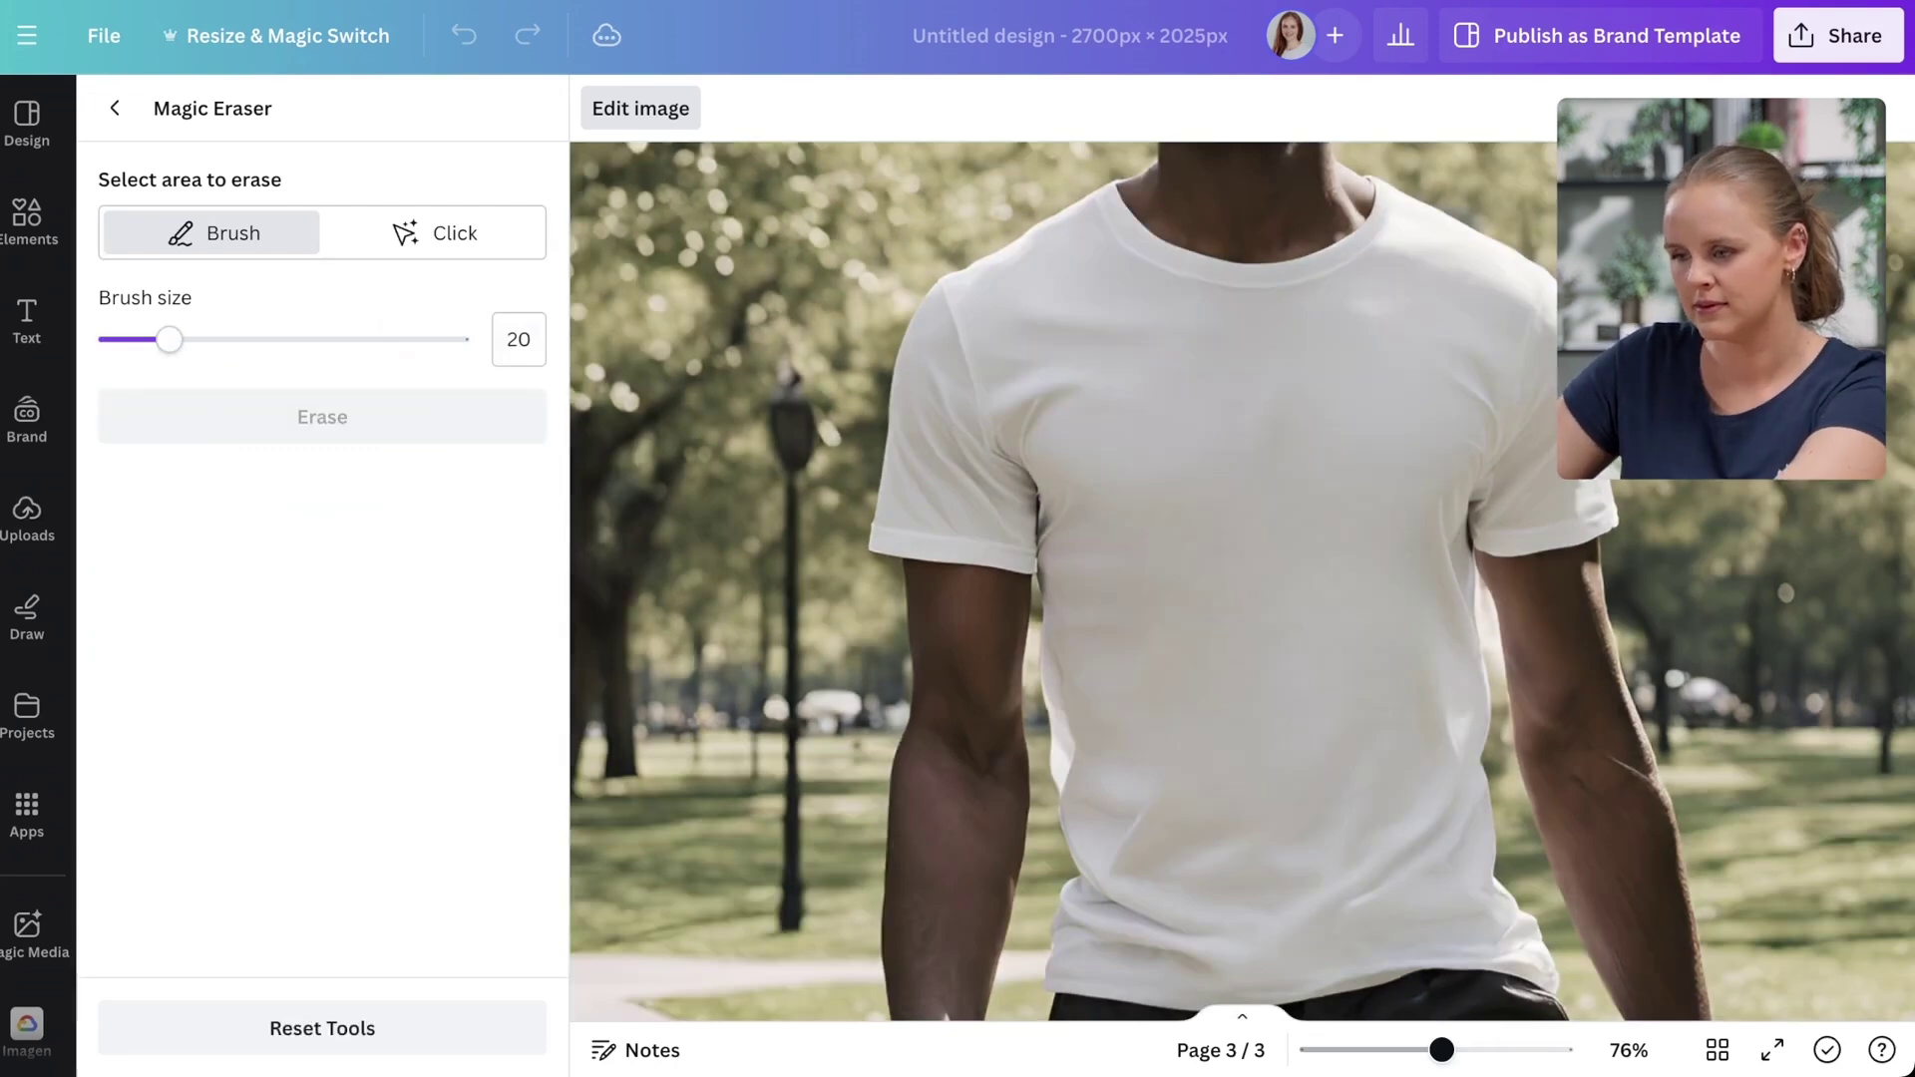
{"action": "left_click", "coordinate": [115, 108]}
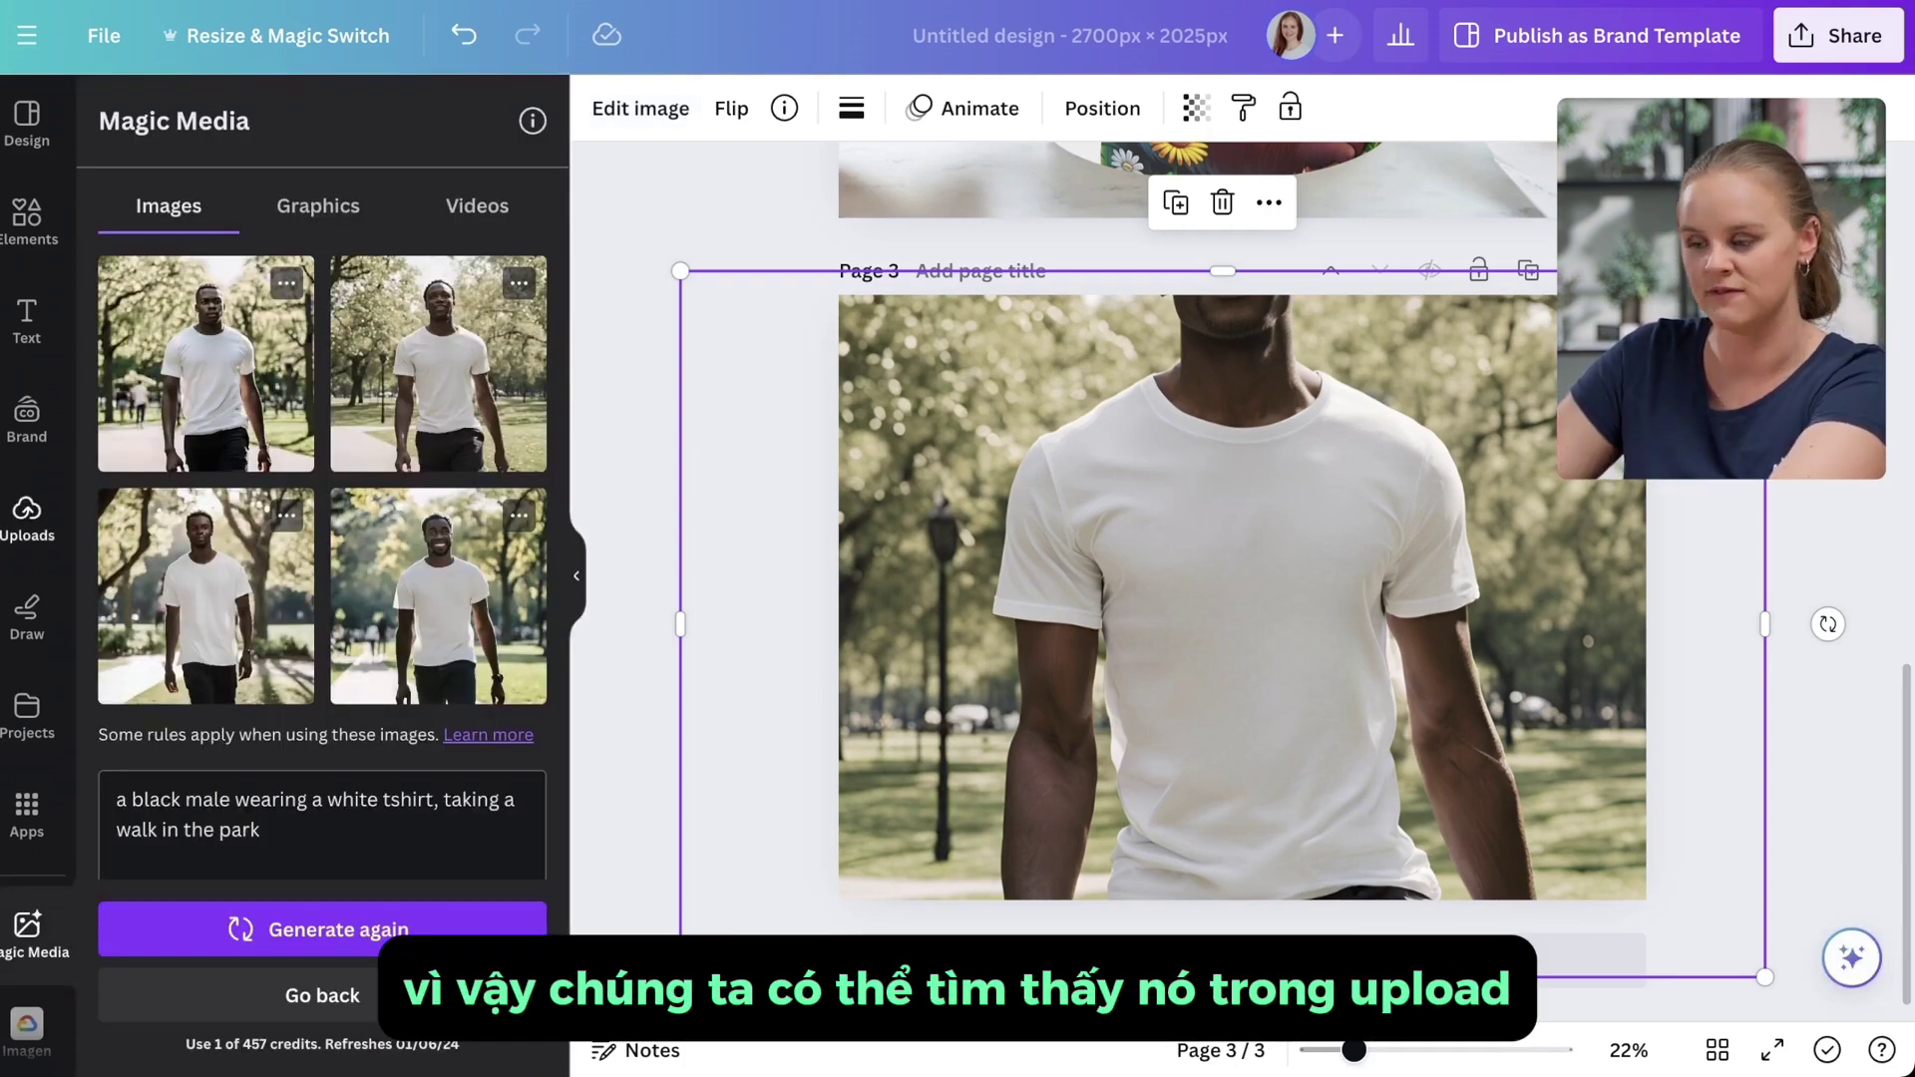
Step: Place the uploaded "Skate in Peace" artwork on the T-shirt's front, scaled down to fit and rotated slightly counterclockwise
{"action": "left_click", "coordinate": [30, 510]}
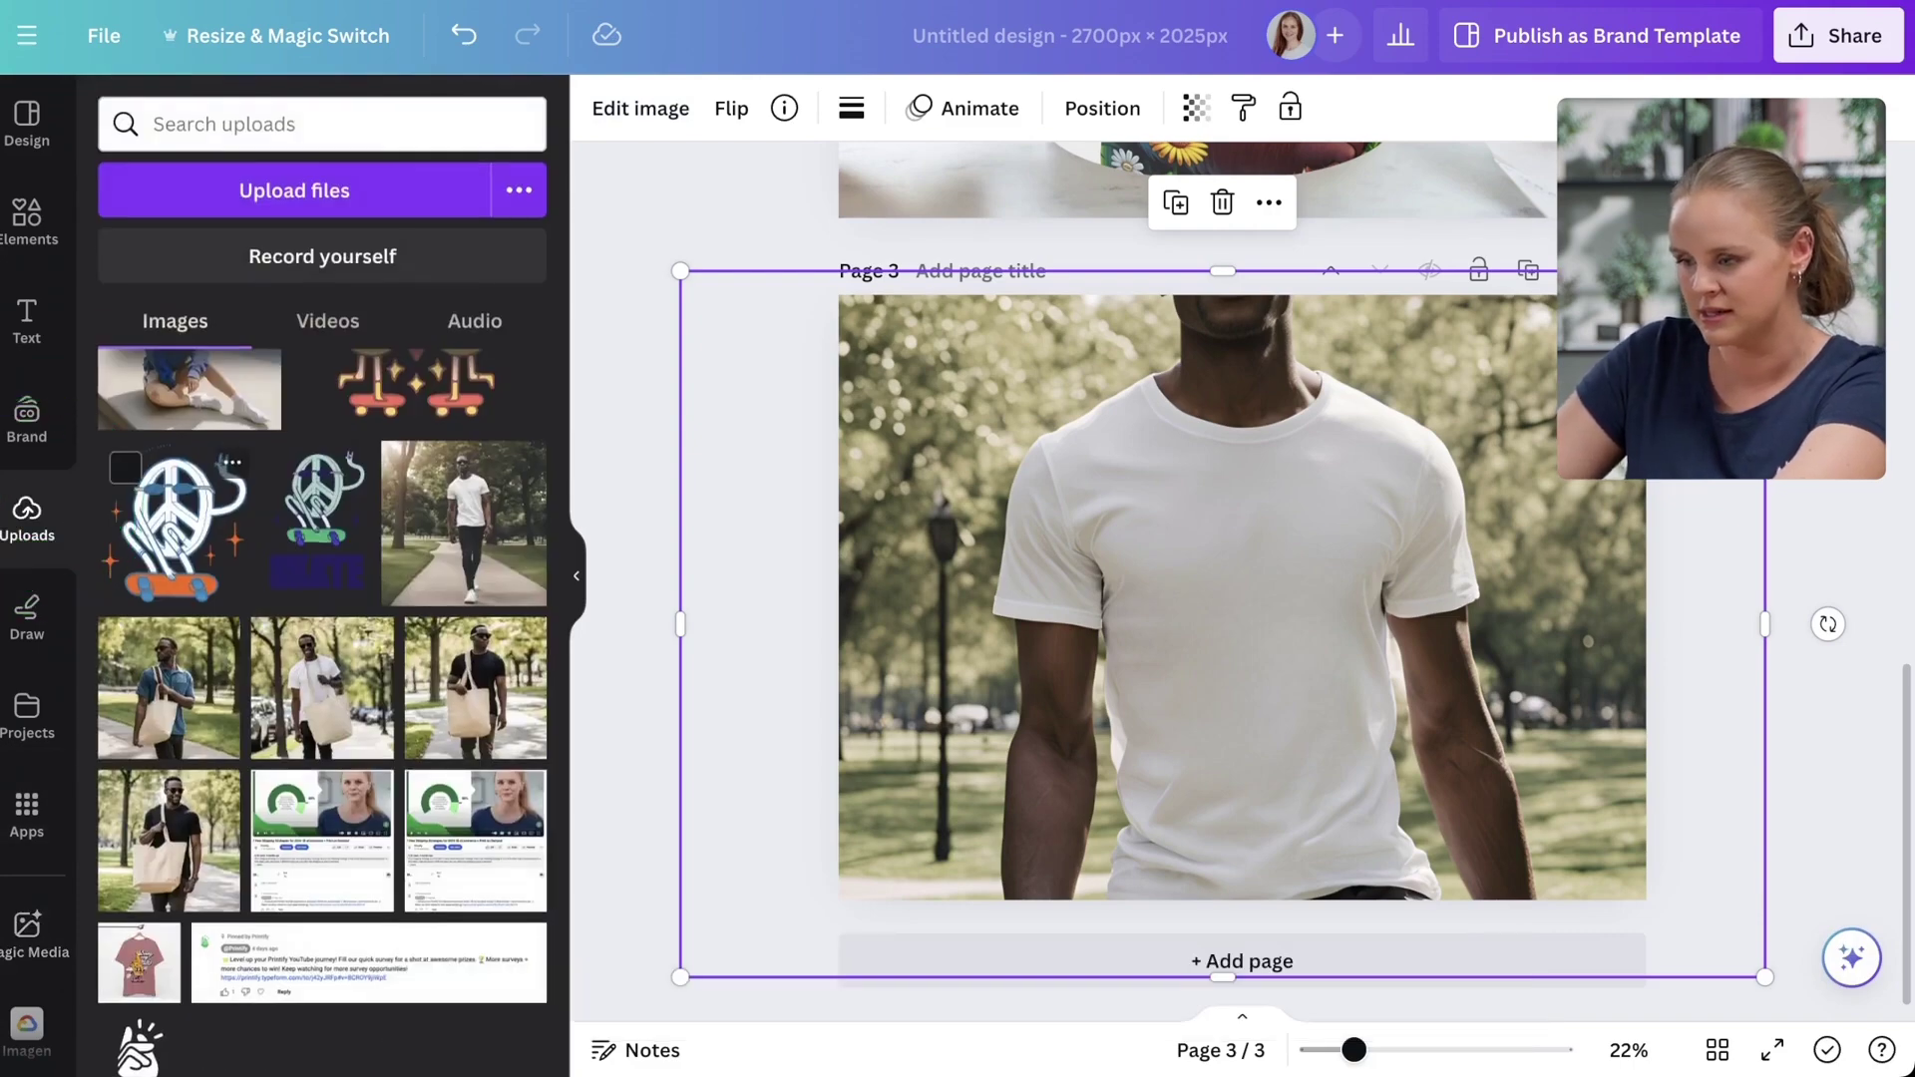
{"action": "left_click", "coordinate": [319, 513]}
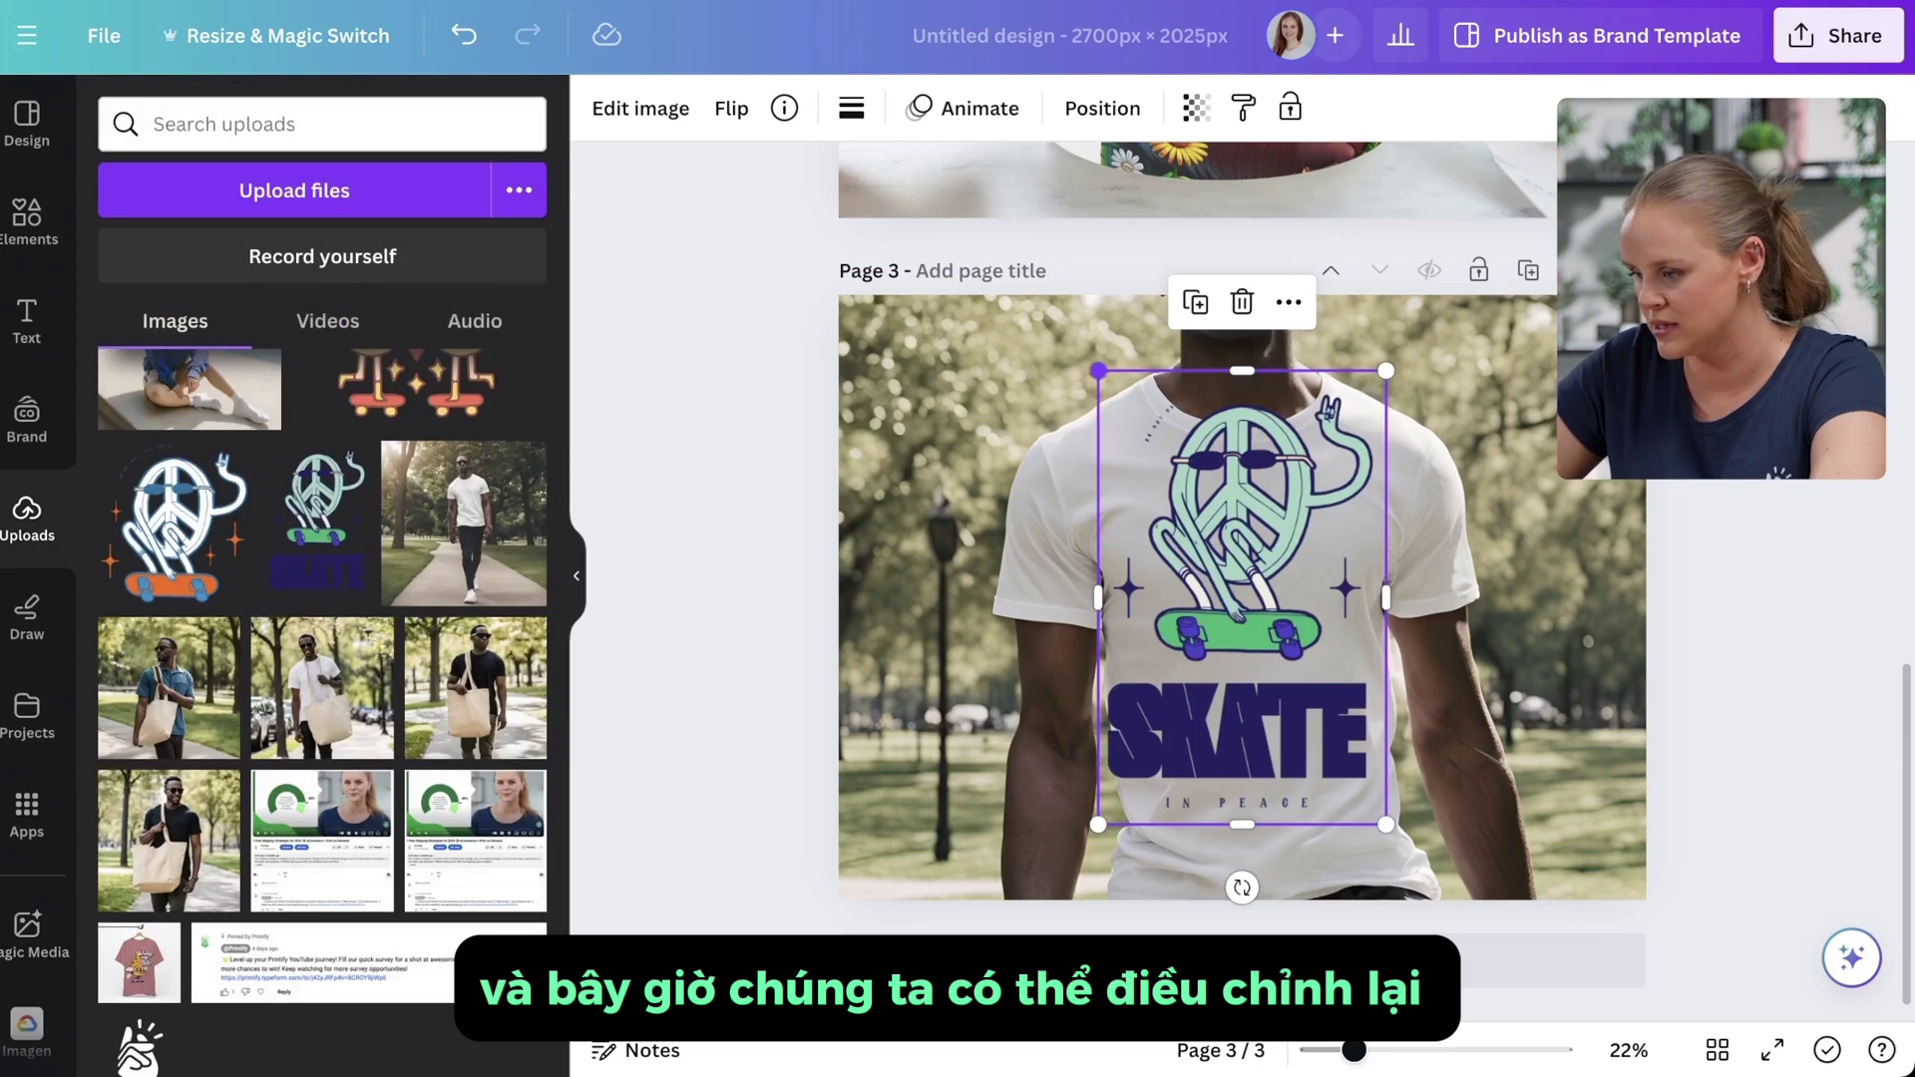
{"action": "left_click_drag", "start_coordinate": [1098, 370], "coordinate": [1175, 492]}
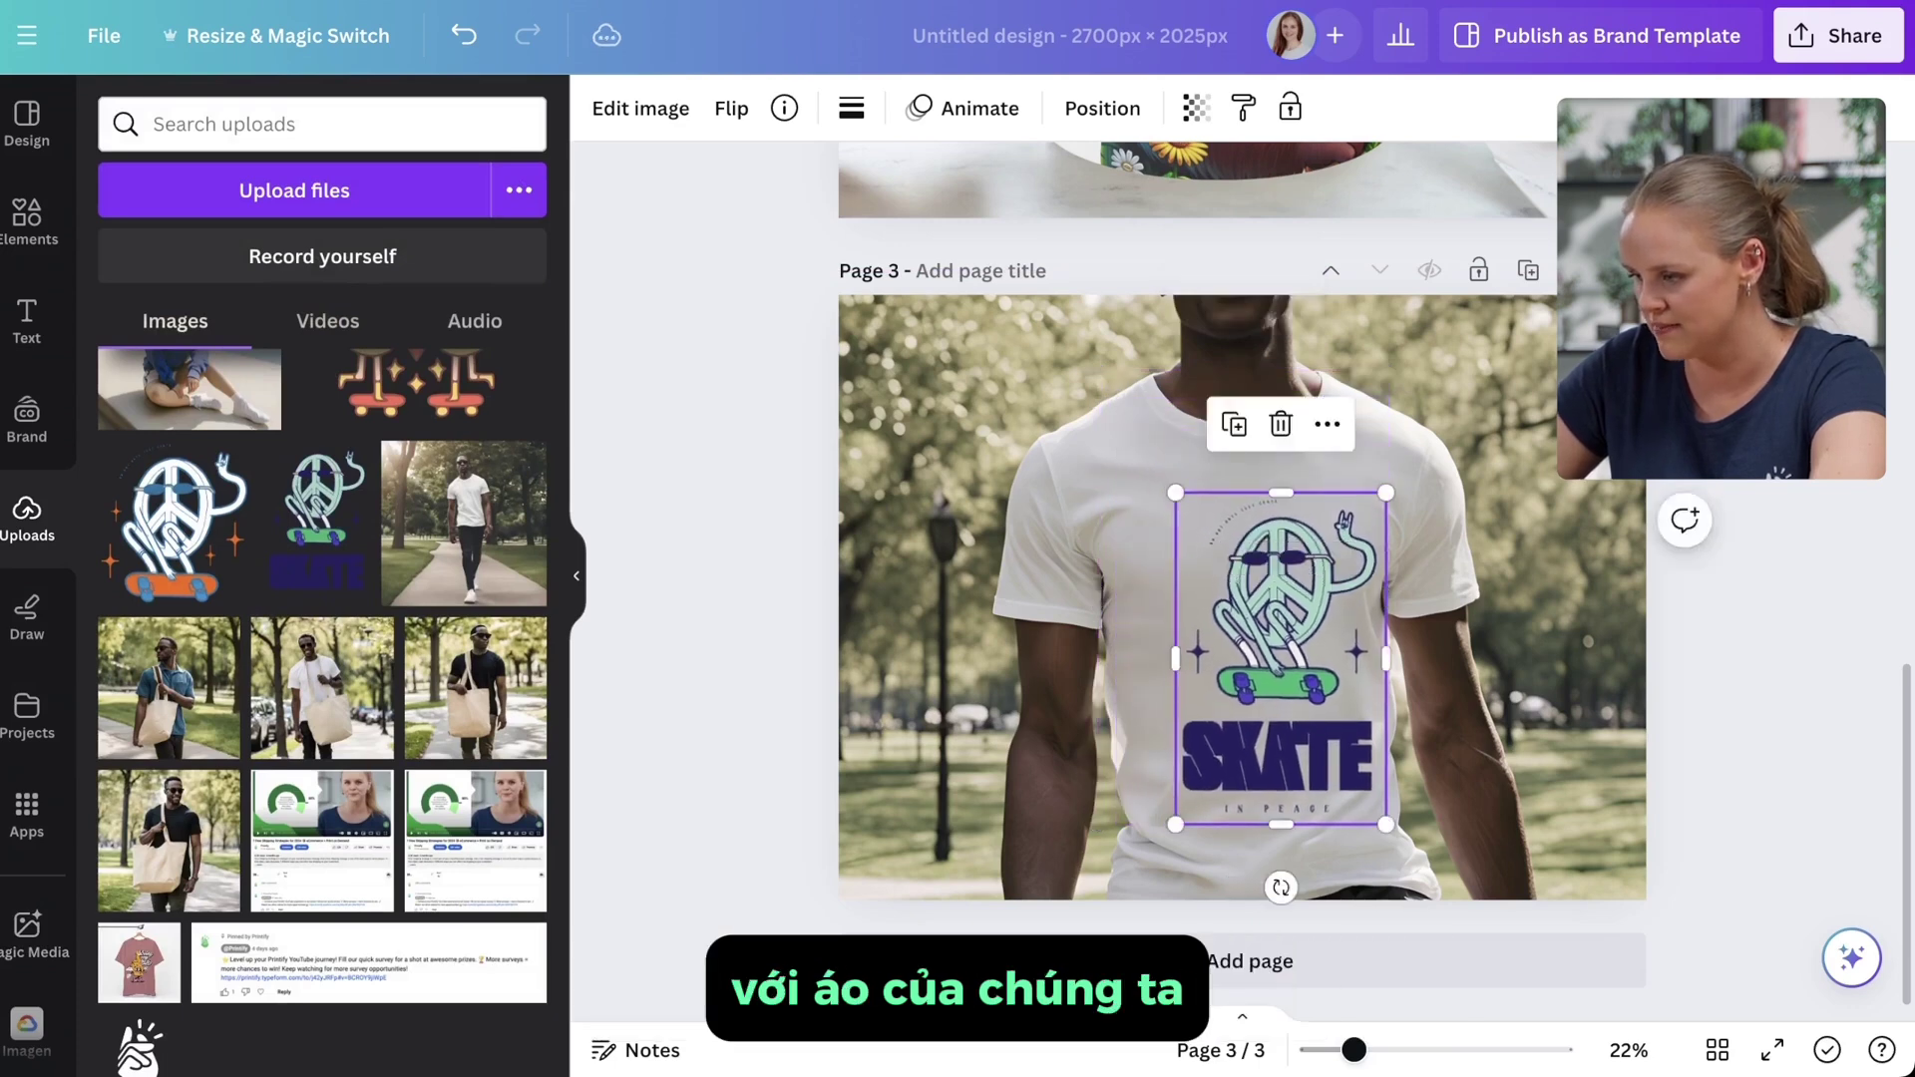
{"action": "left_click_drag", "start_coordinate": [1287, 653], "coordinate": [1248, 633]}
{"action": "left_click_drag", "start_coordinate": [1348, 472], "coordinate": [1325, 513]}
{"action": "left_click_drag", "start_coordinate": [1251, 634], "coordinate": [1300, 592]}
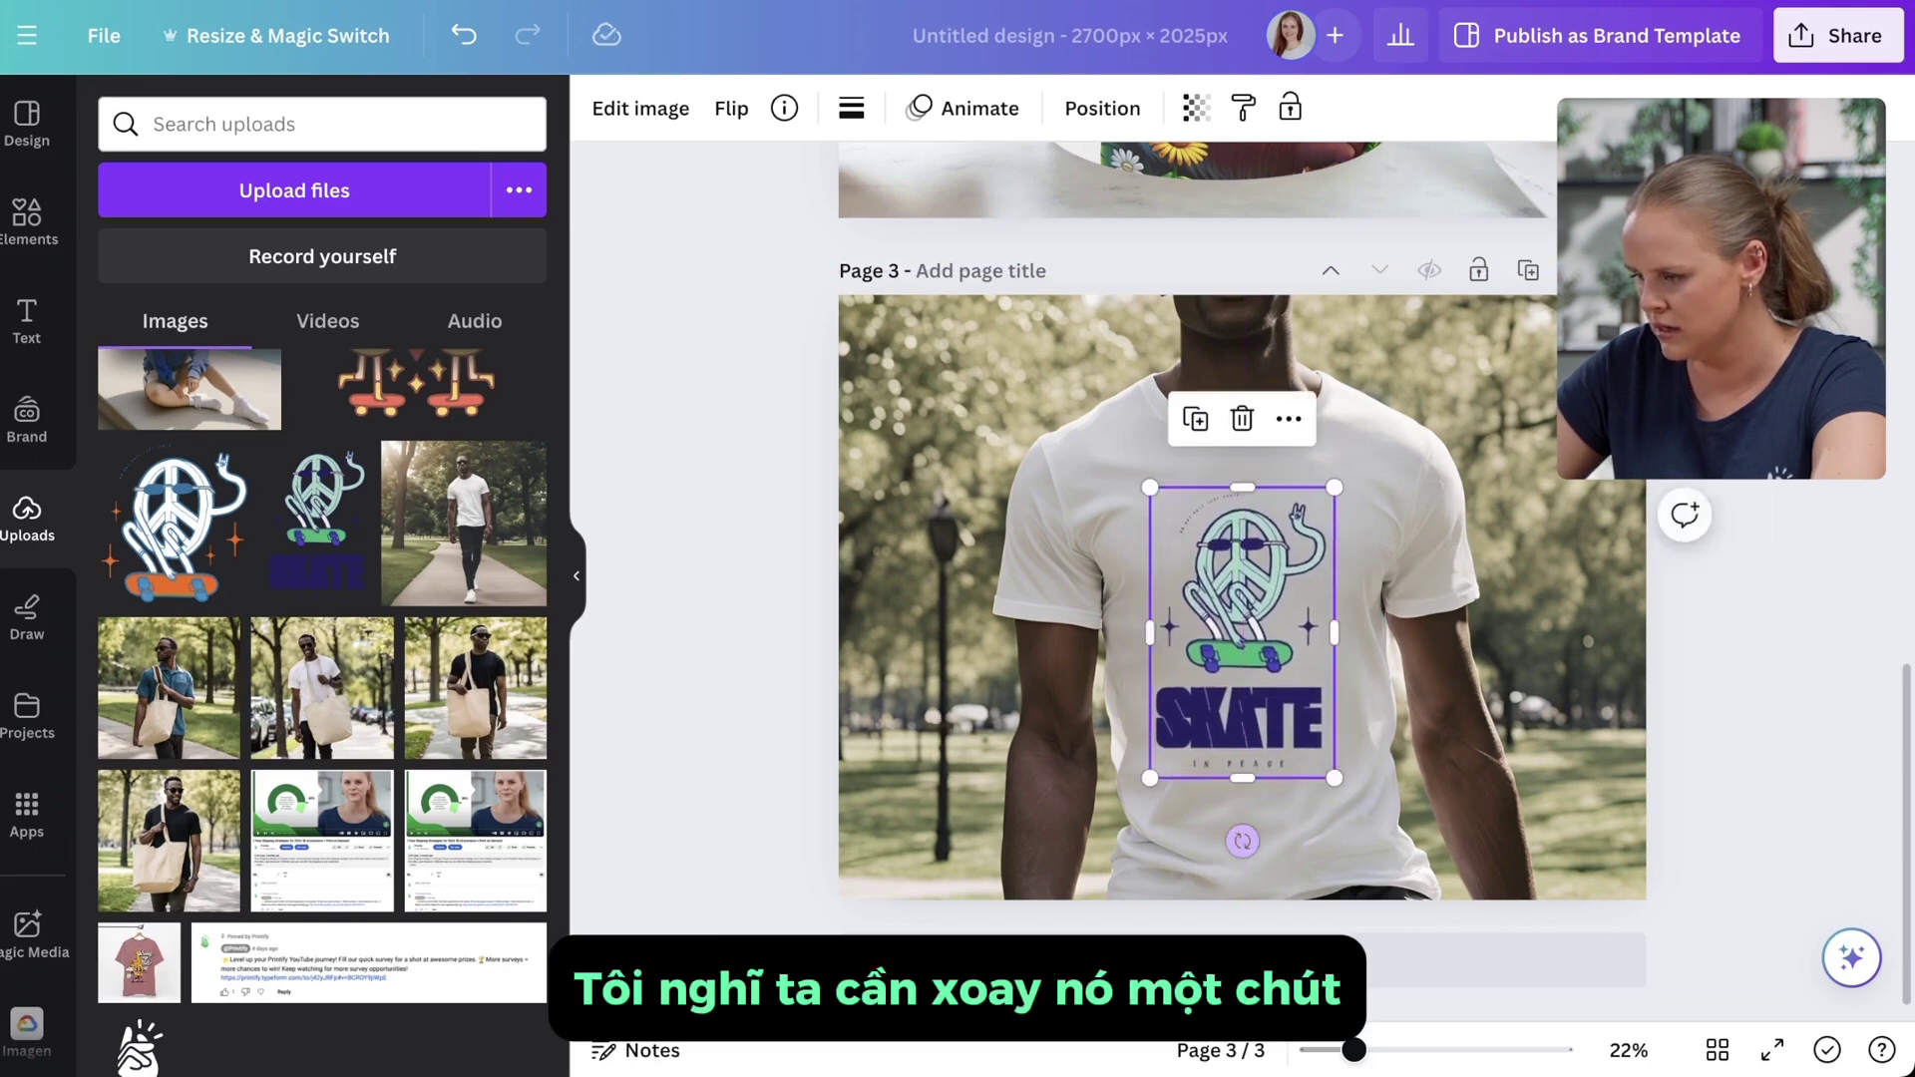
{"action": "left_click_drag", "start_coordinate": [1242, 841], "coordinate": [1319, 891]}
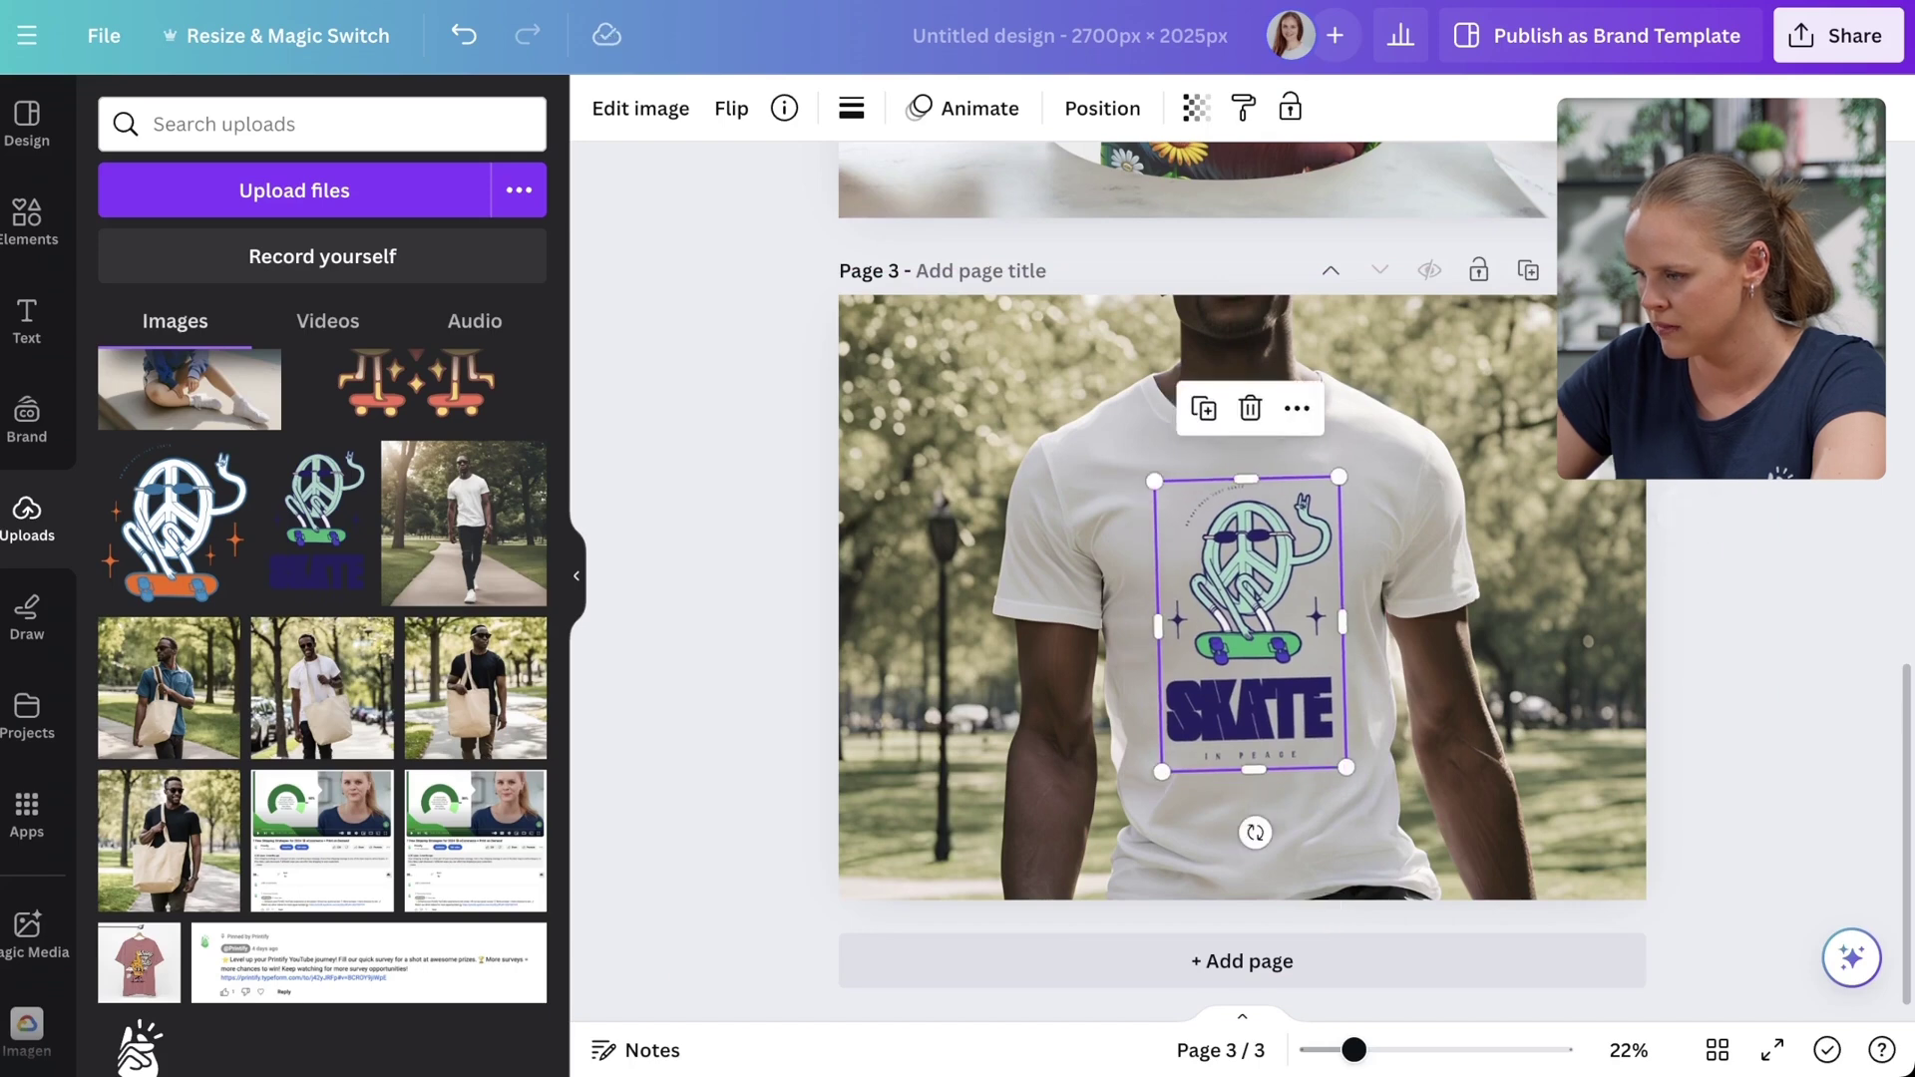
Step: Set the transparency of the "Skate in Peace" artwork to 85 and deselect it
{"action": "left_click", "coordinate": [1197, 108]}
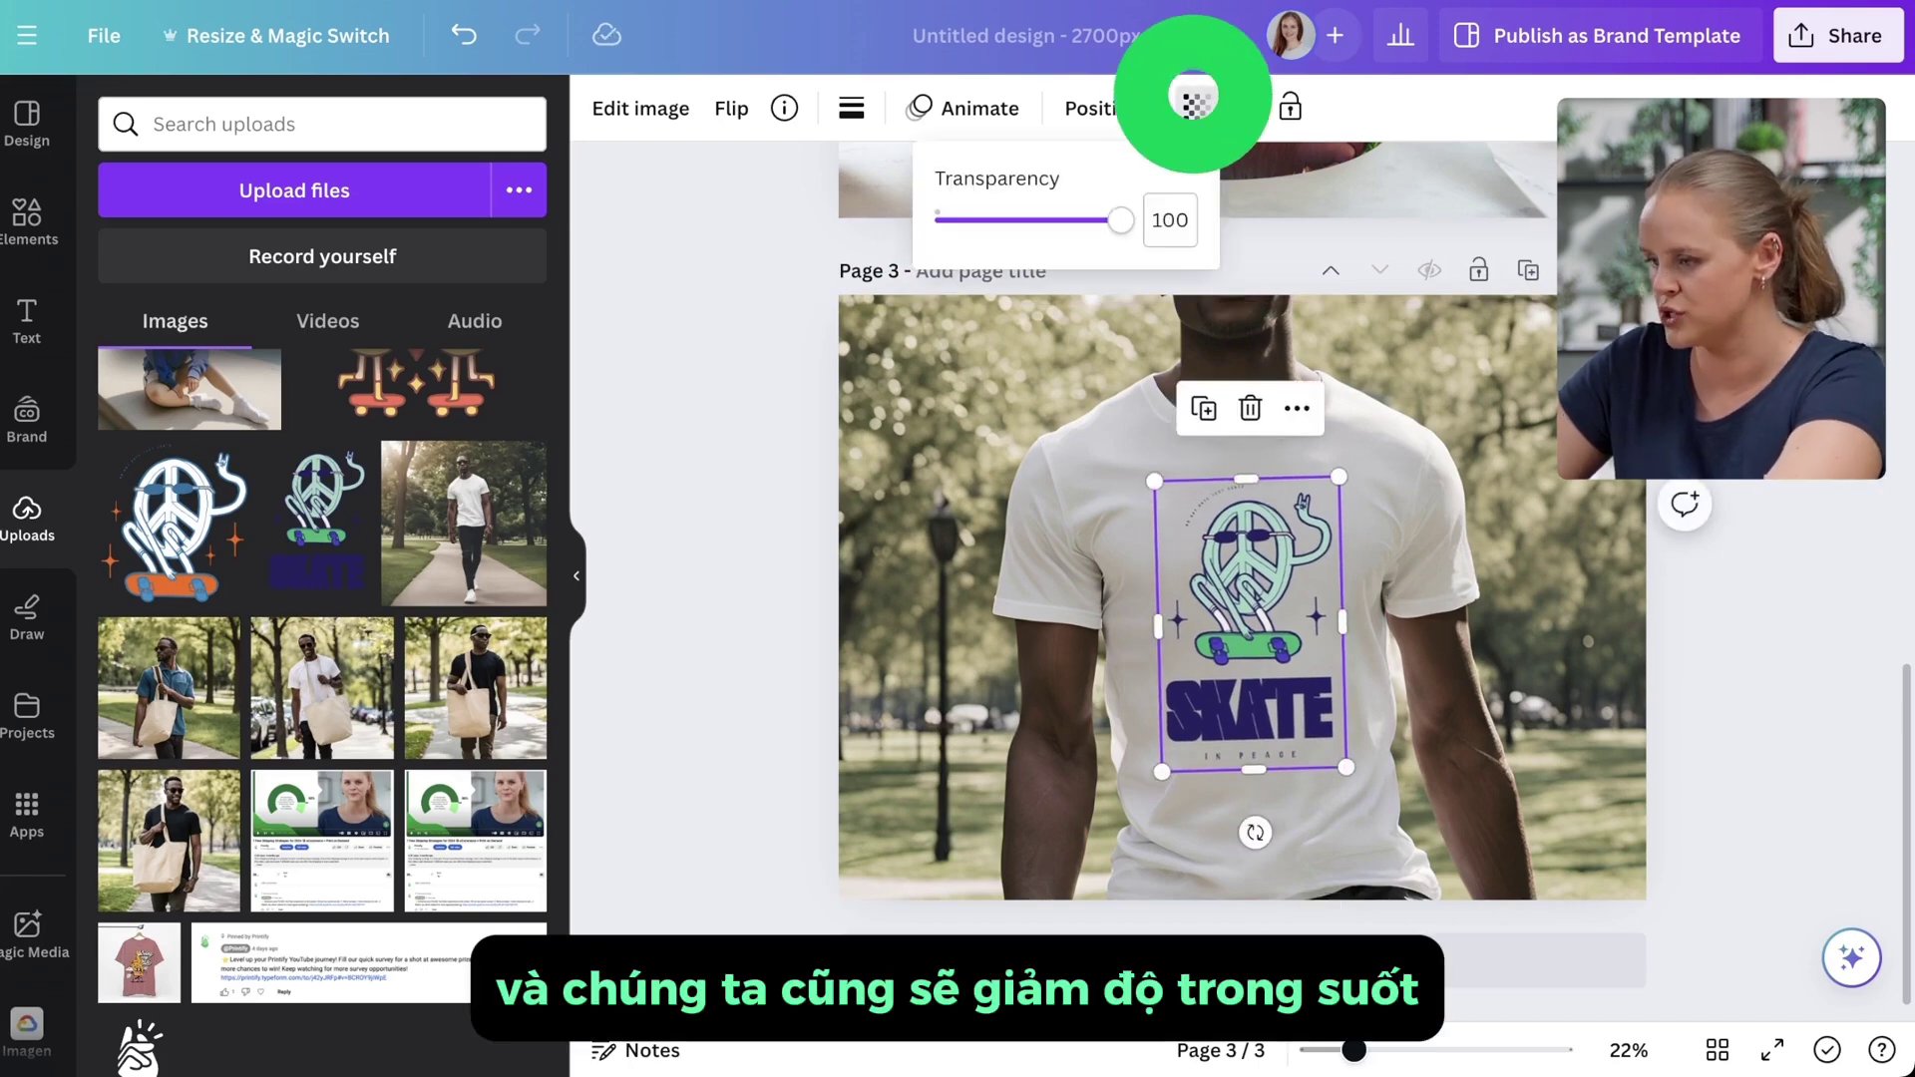
{"action": "left_click_drag", "start_coordinate": [1122, 220], "coordinate": [1094, 220]}
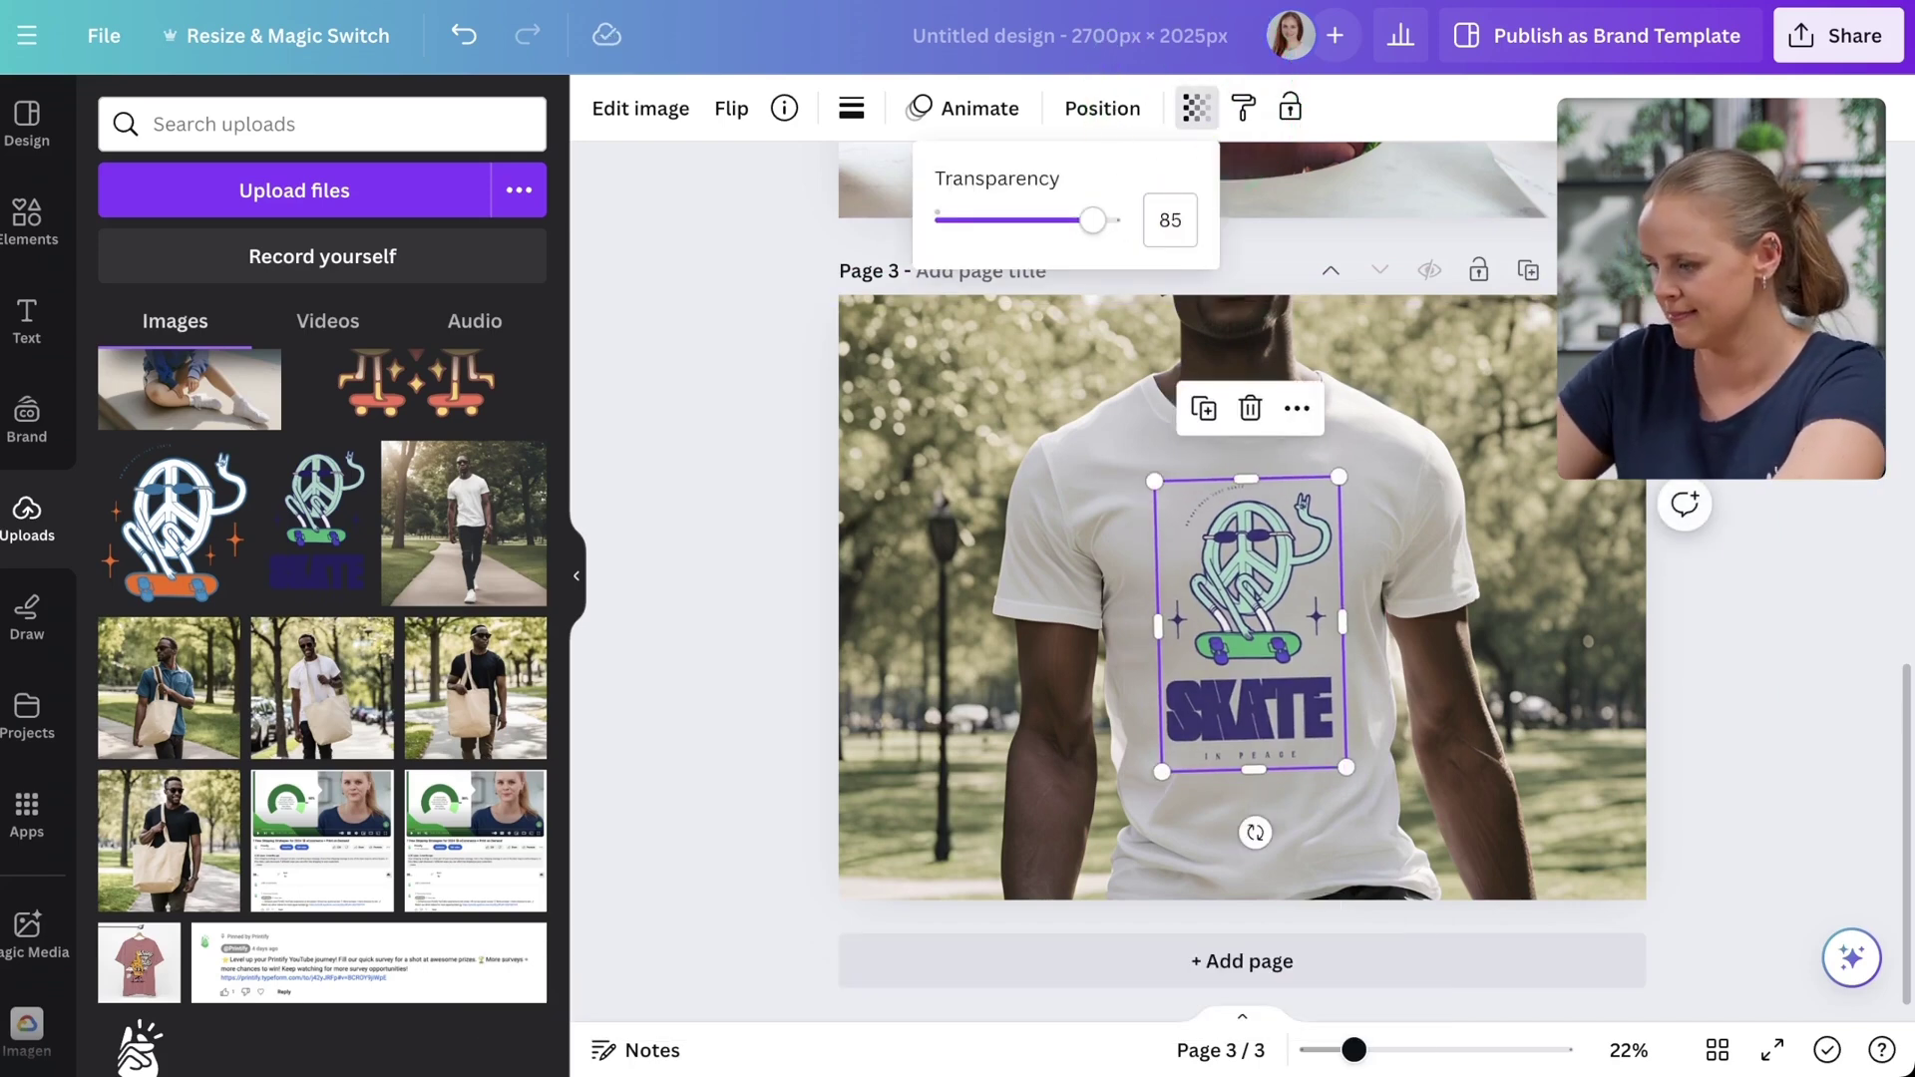
{"action": "left_click", "coordinate": [1196, 108]}
{"action": "key", "text": "Escape"}
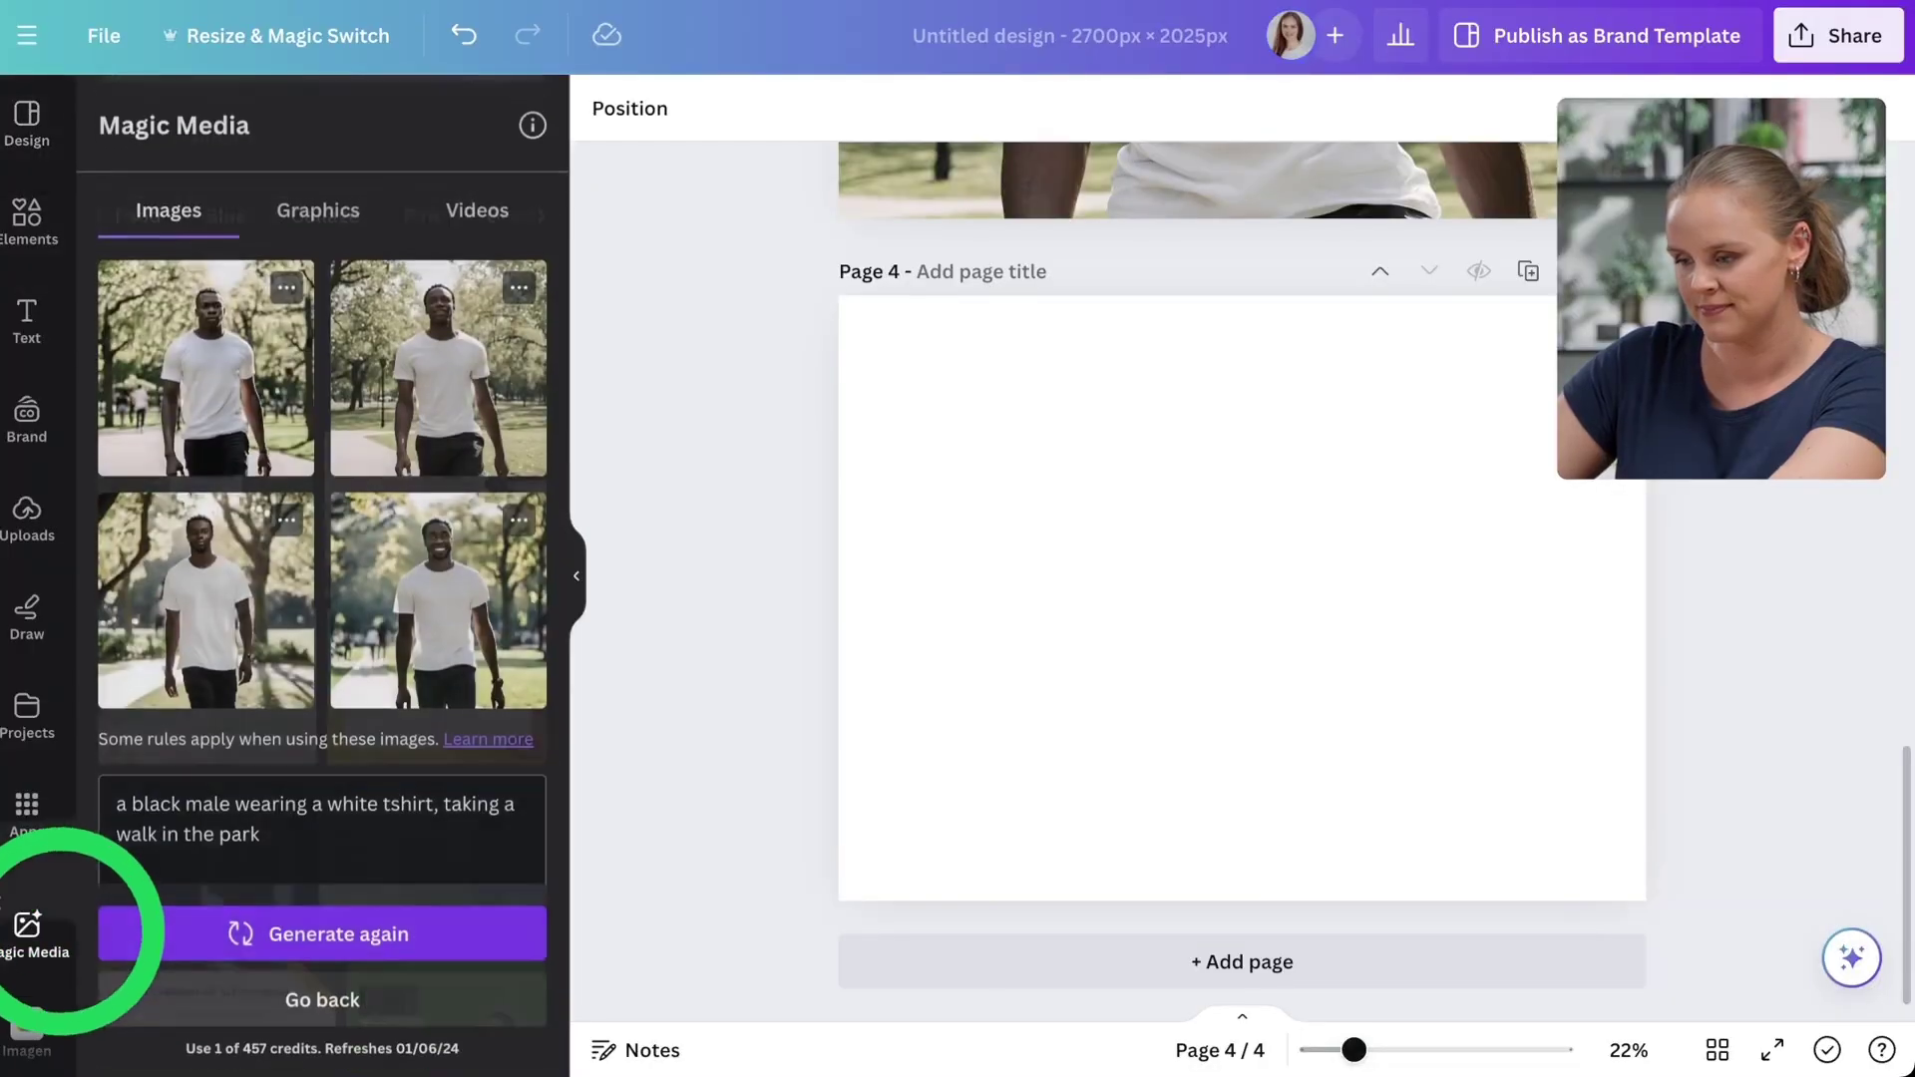
Step: Generate new Magic Media images from the prompt "a mockup photo of a blank bedroom wall"
{"action": "left_click_drag", "start_coordinate": [263, 832], "coordinate": [113, 798]}
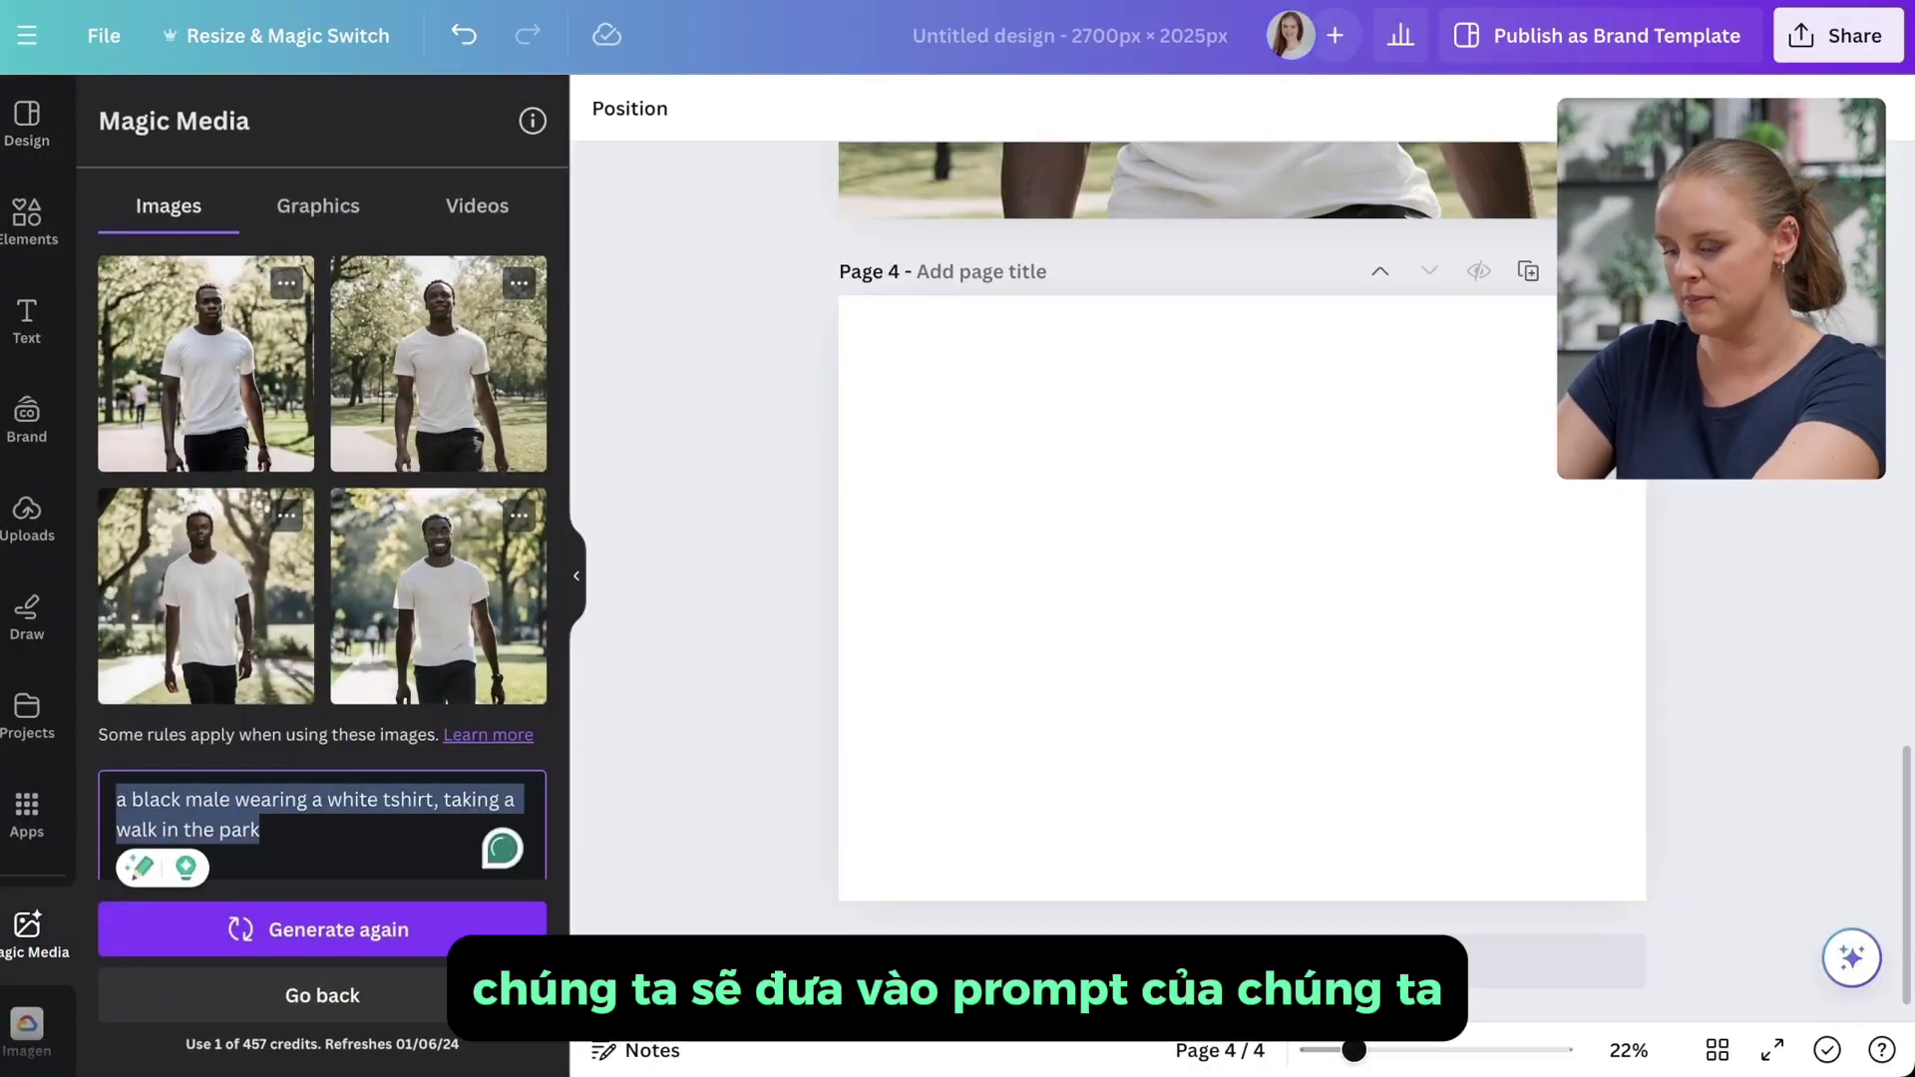
{"action": "type", "text": "a mocku"}
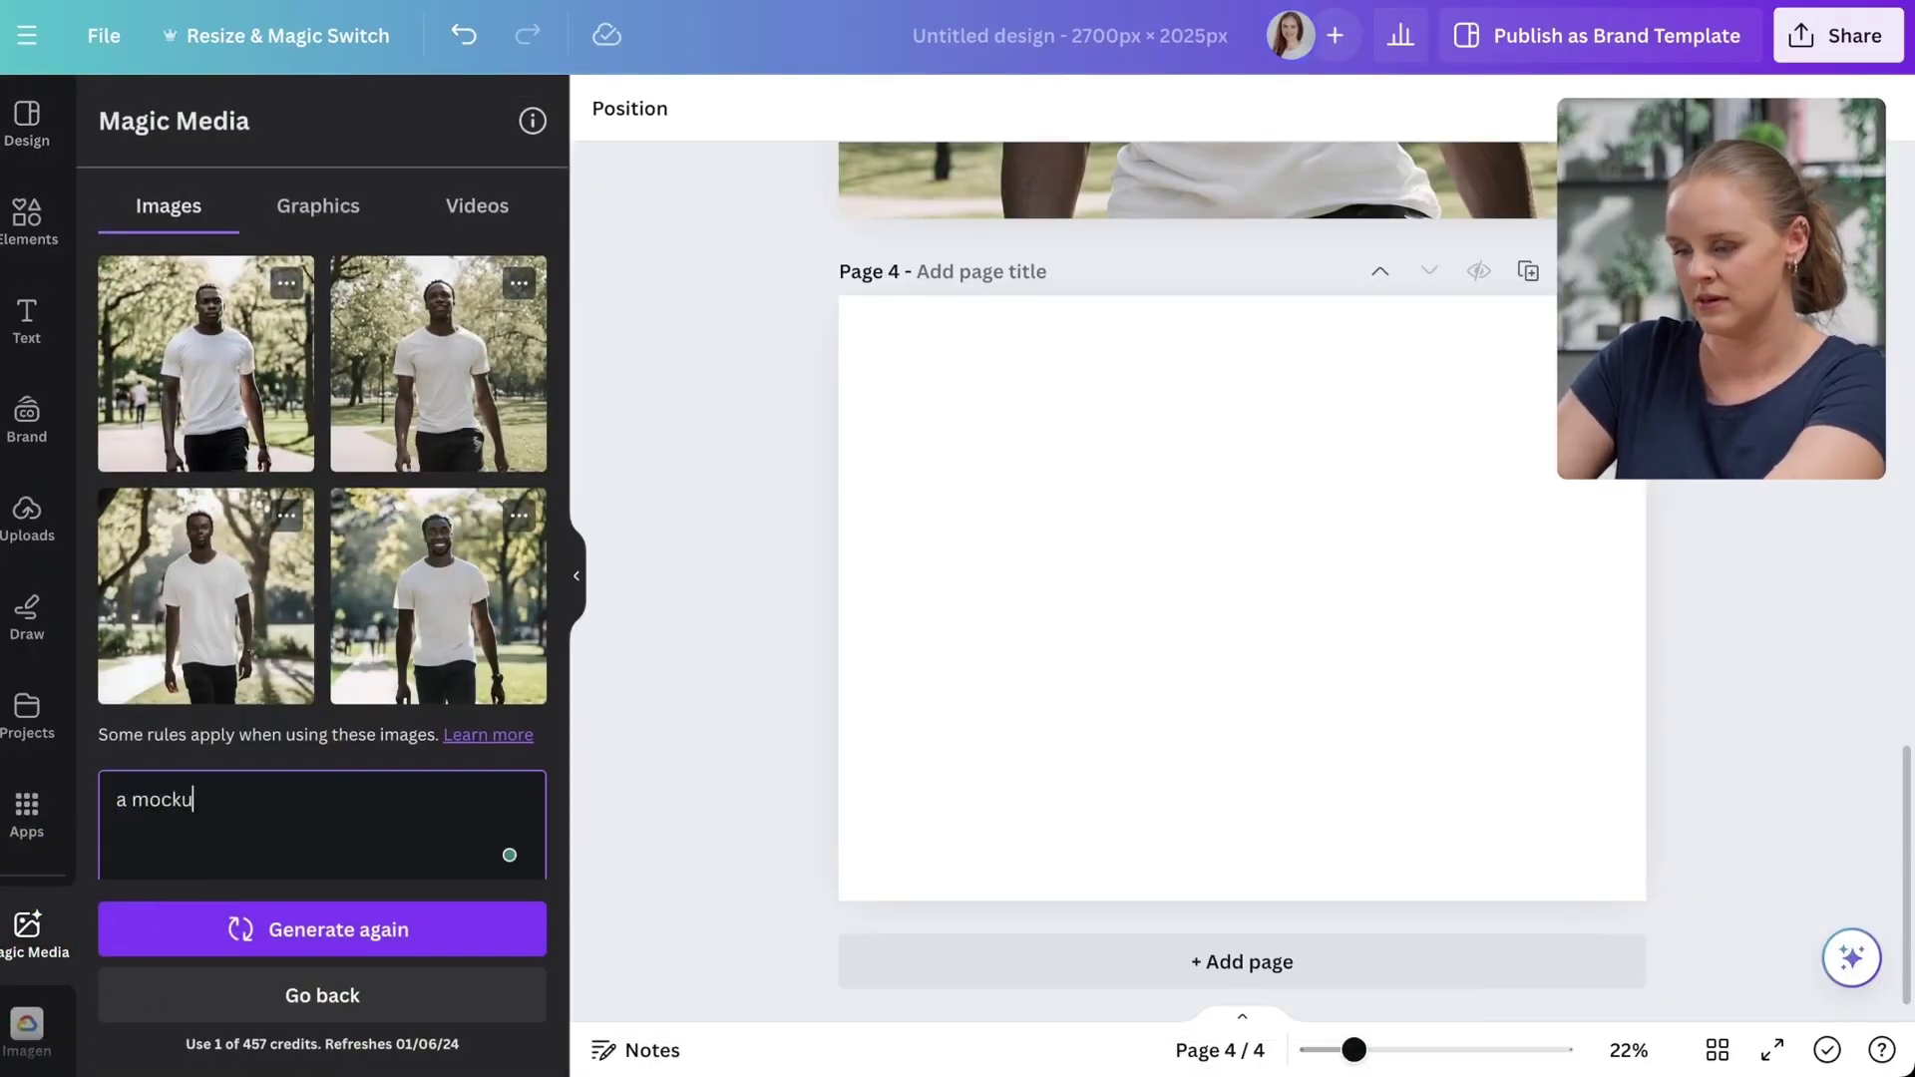
{"action": "type", "text": "p photo of a blank bedroom wall"}
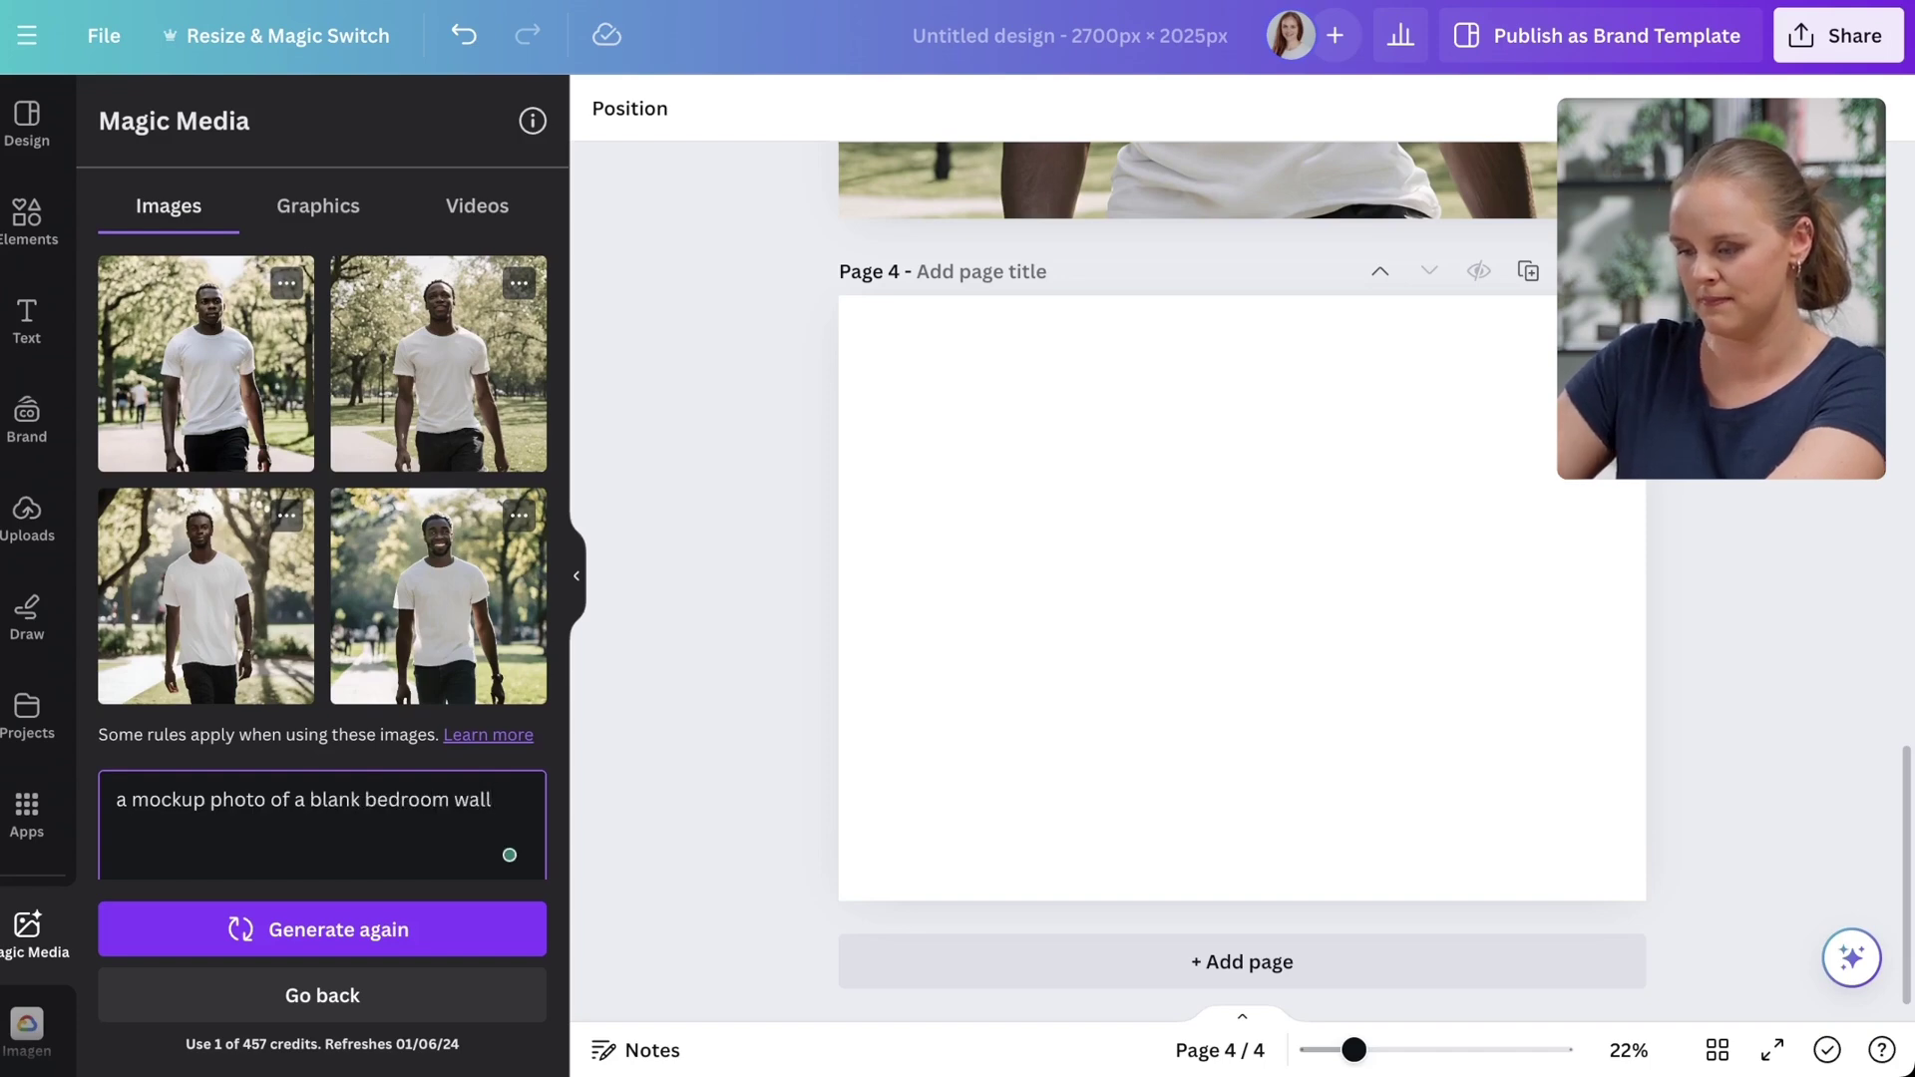
{"action": "left_click", "coordinate": [419, 930]}
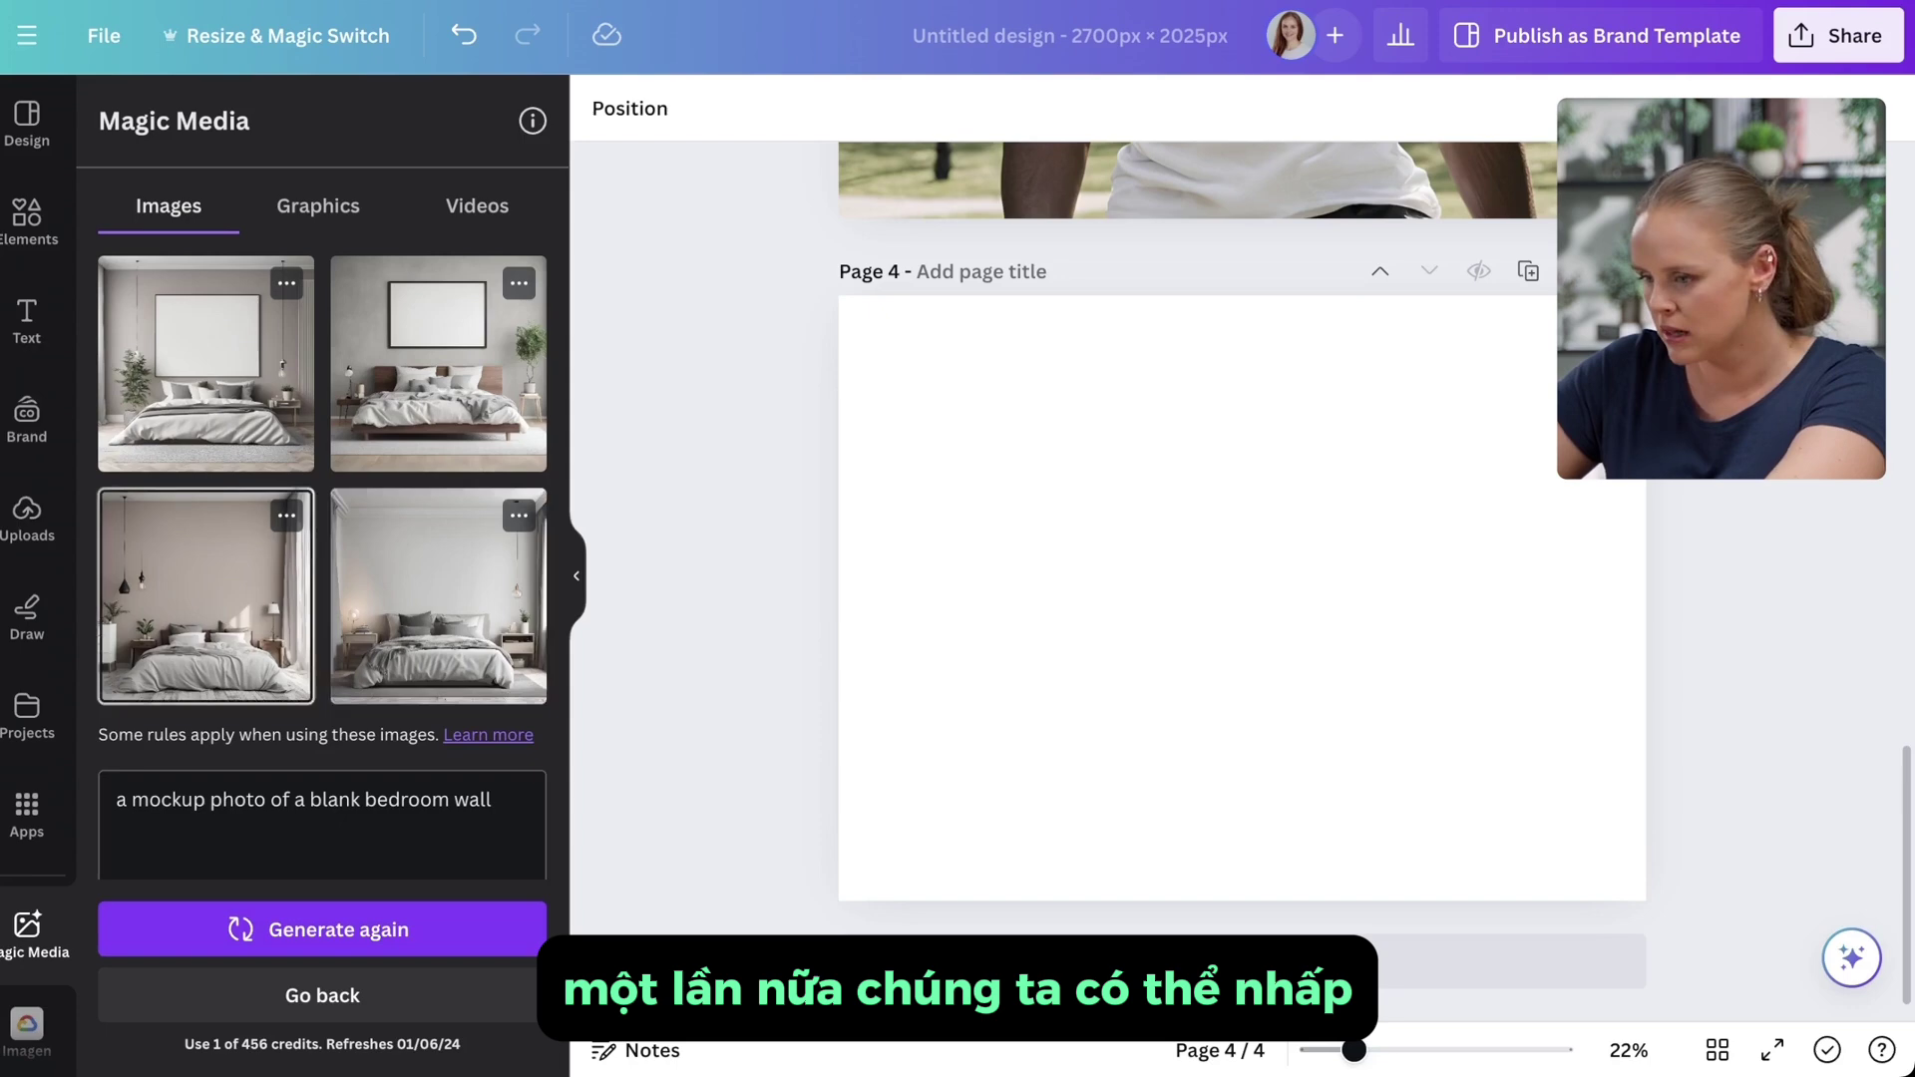
Step: Insert the generated bedroom image with an empty wall and hanging lamps on page 4, enlarged and repositioned to fill the page
{"action": "left_click", "coordinate": [205, 597]}
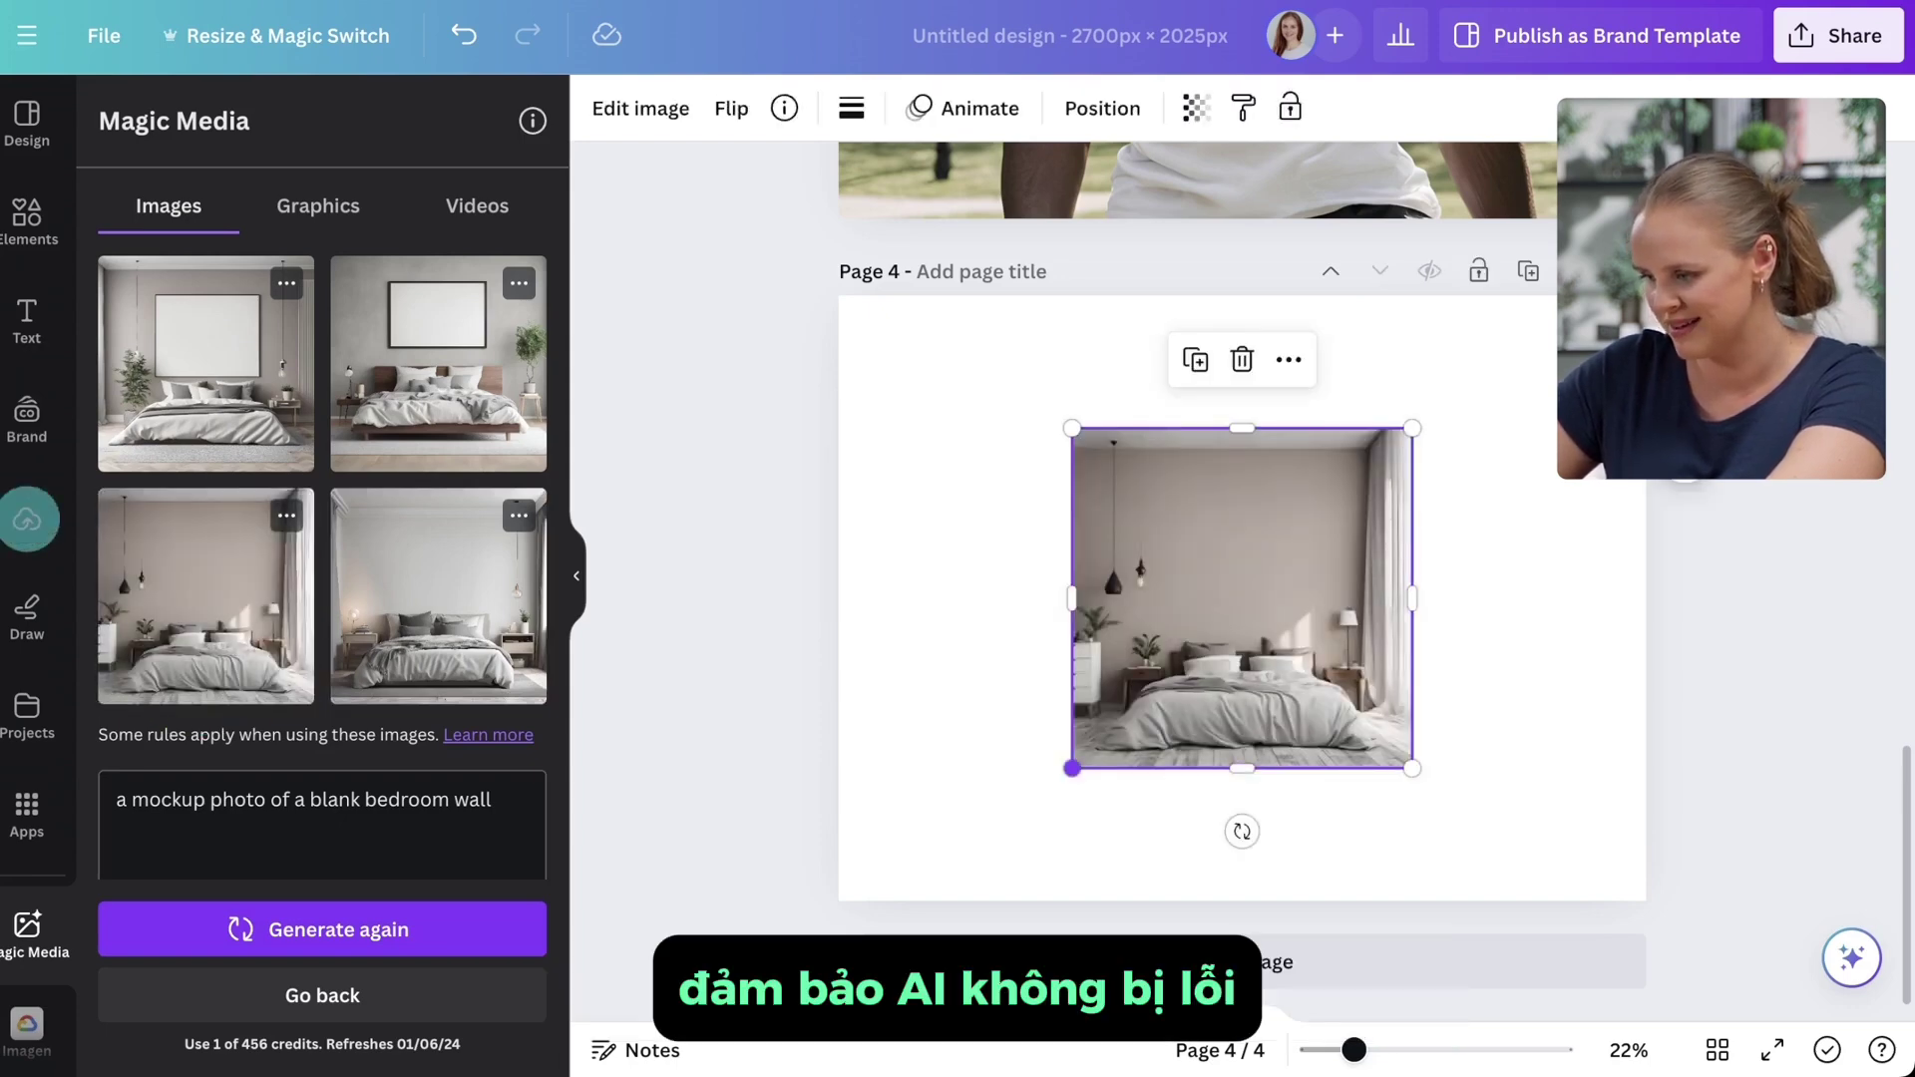
{"action": "left_click_drag", "start_coordinate": [1072, 768], "coordinate": [864, 974]}
{"action": "left_click_drag", "start_coordinate": [997, 898], "coordinate": [983, 763]}
{"action": "left_click_drag", "start_coordinate": [1398, 839], "coordinate": [1526, 967]}
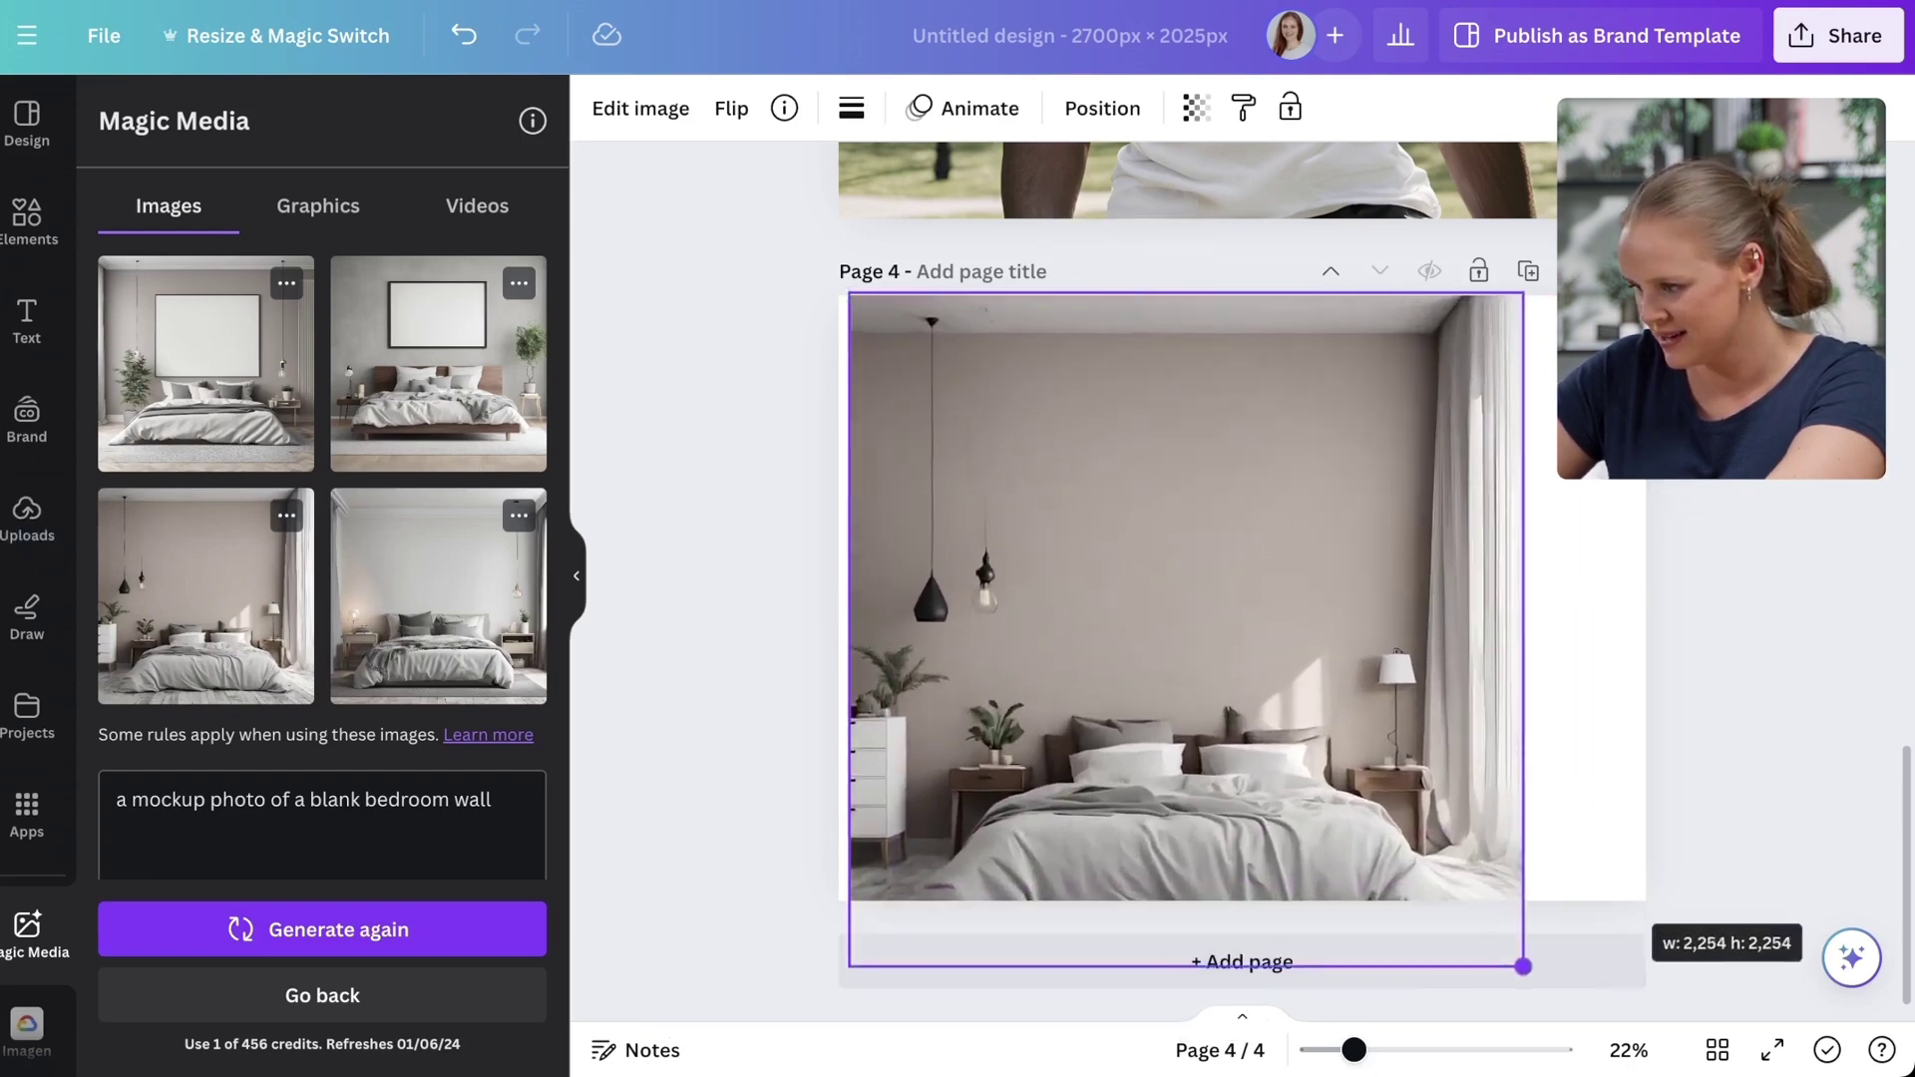
{"action": "left_click_drag", "start_coordinate": [1297, 639], "coordinate": [1435, 568]}
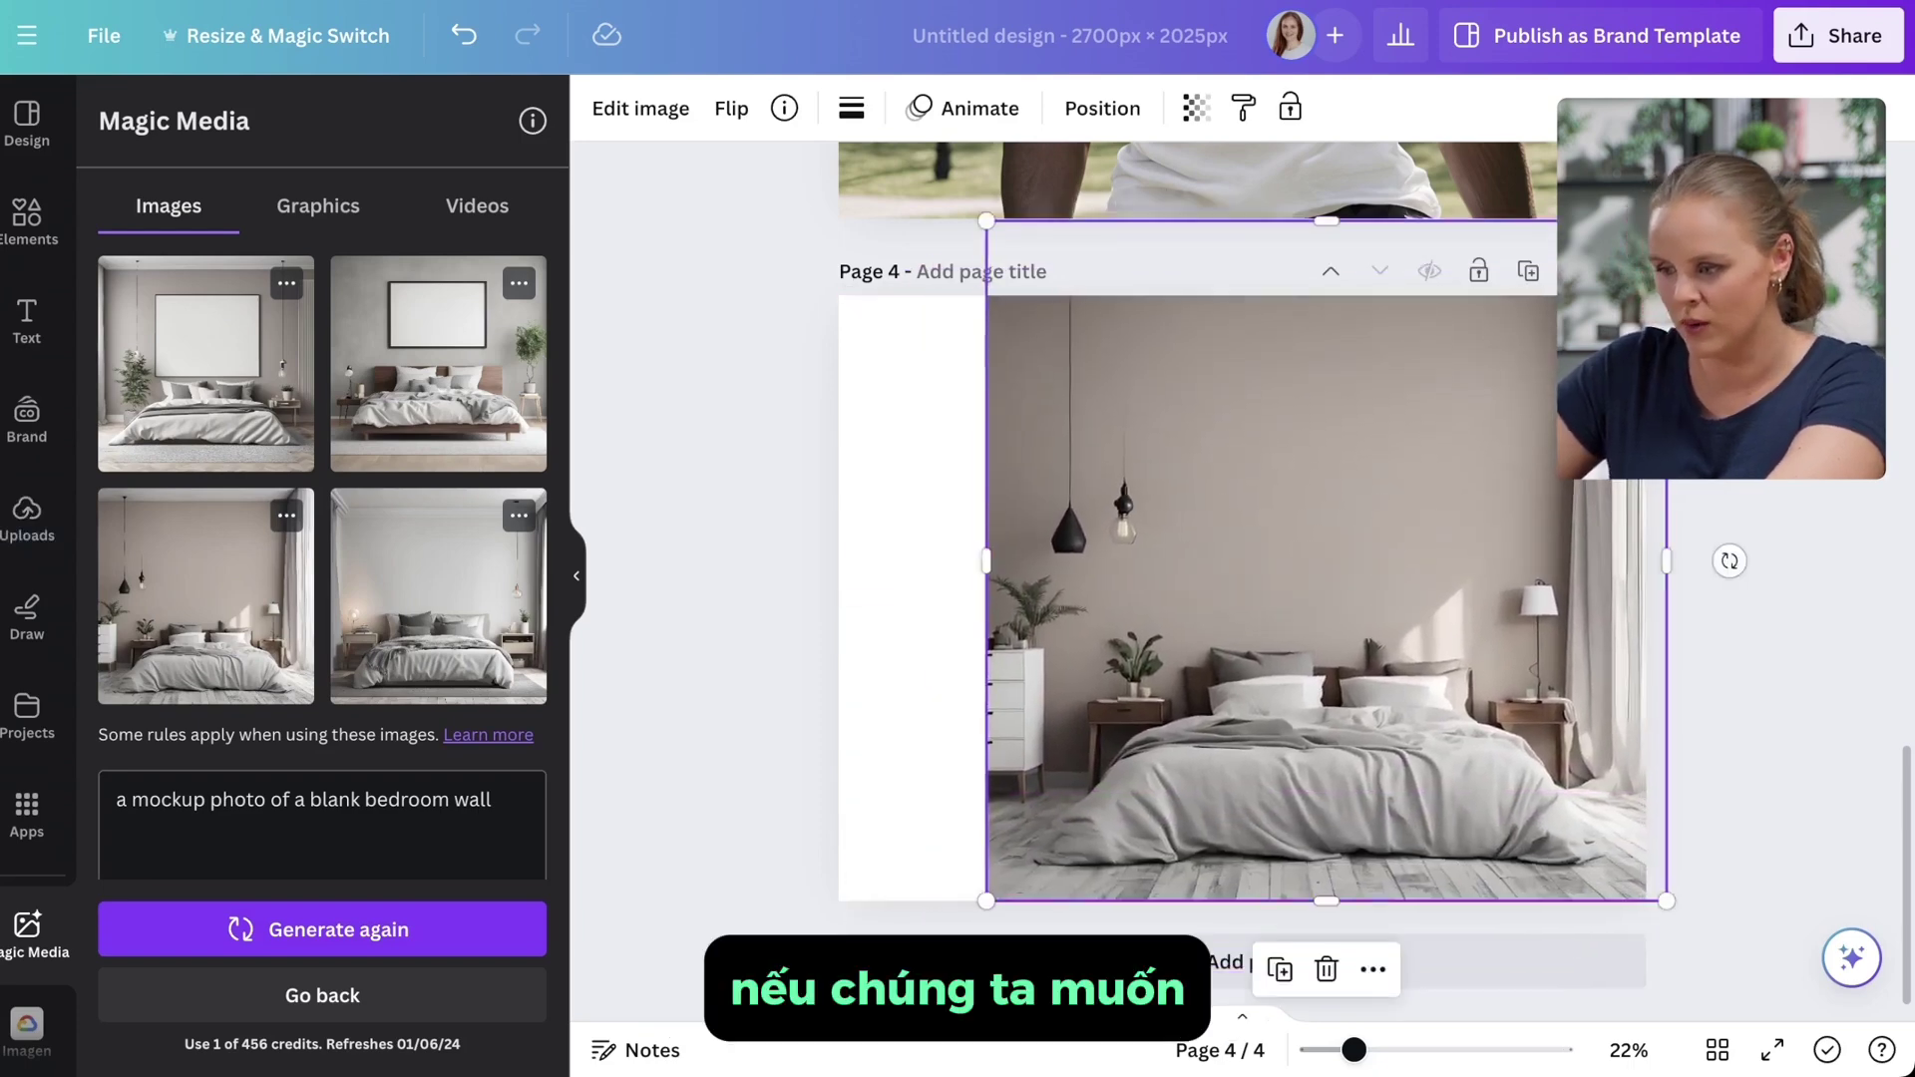
{"action": "left_click", "coordinate": [286, 516]}
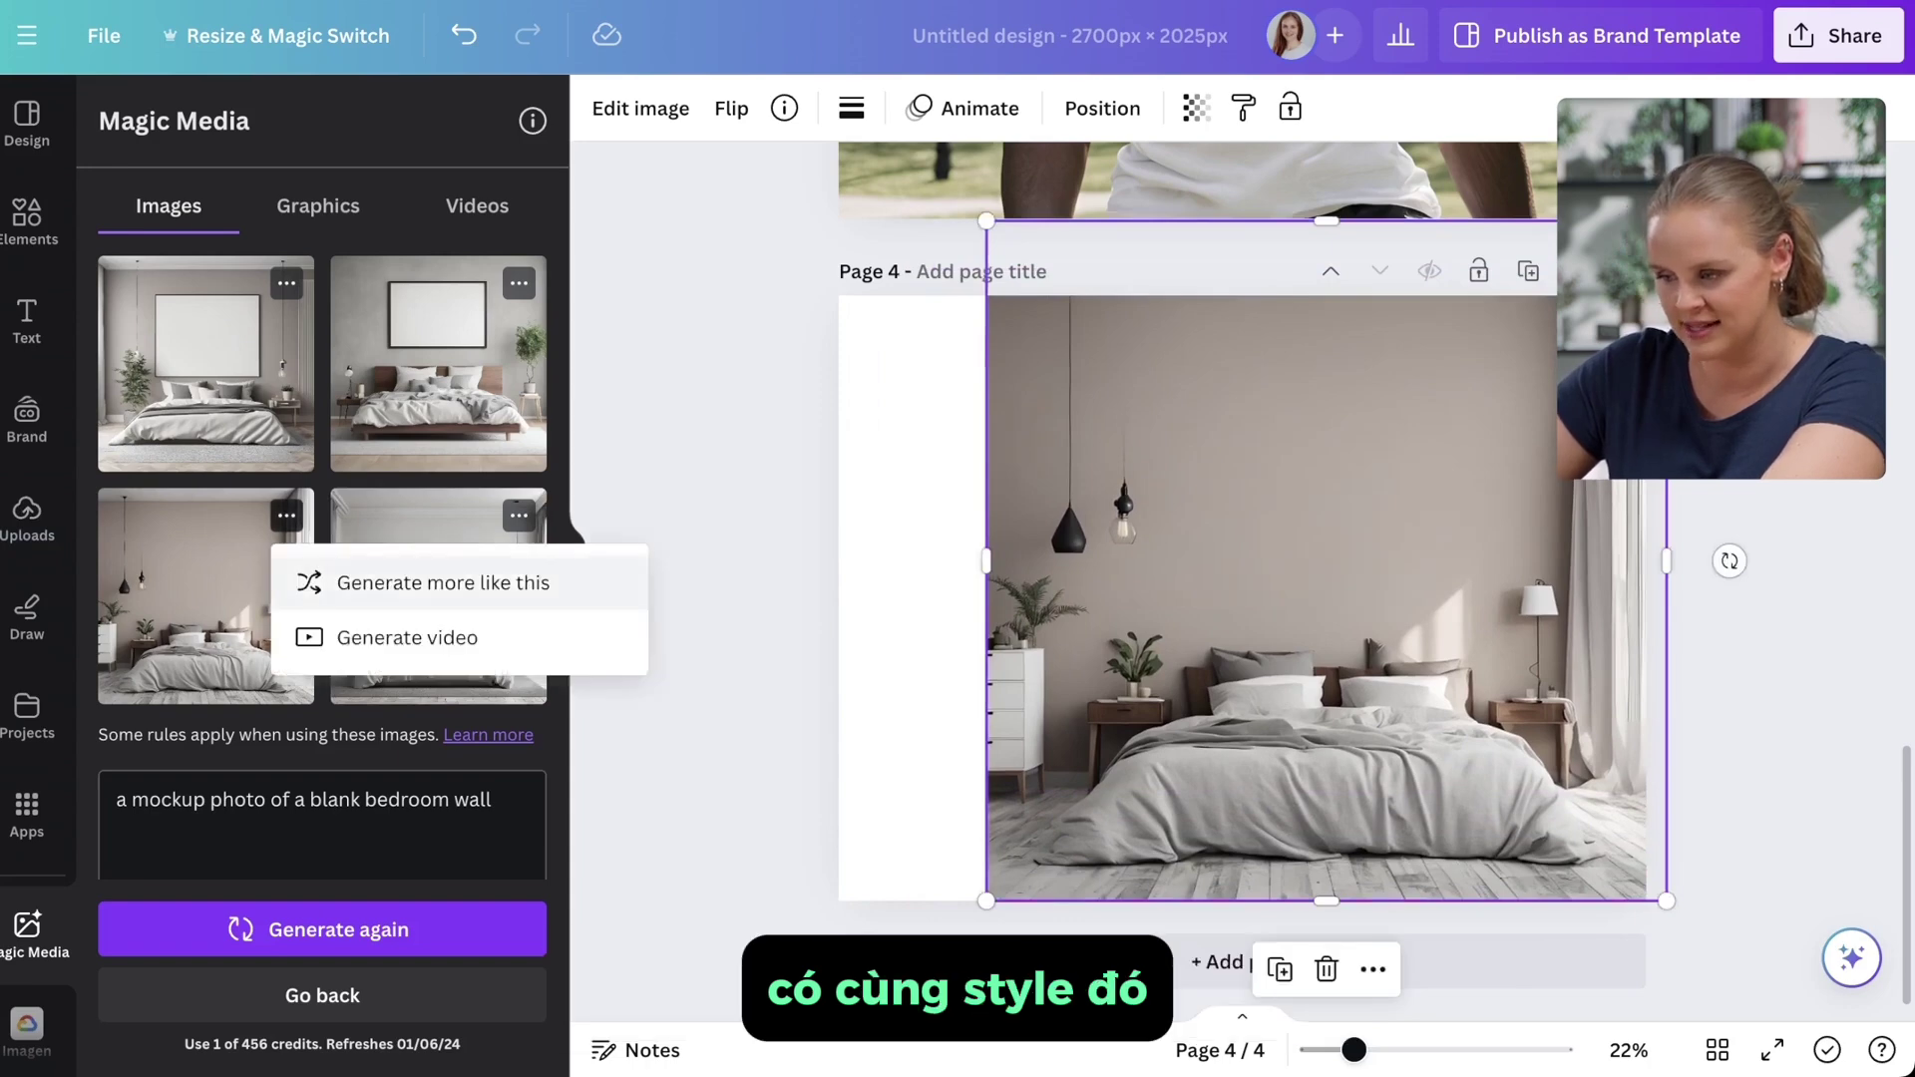
{"action": "key", "text": "Escape"}
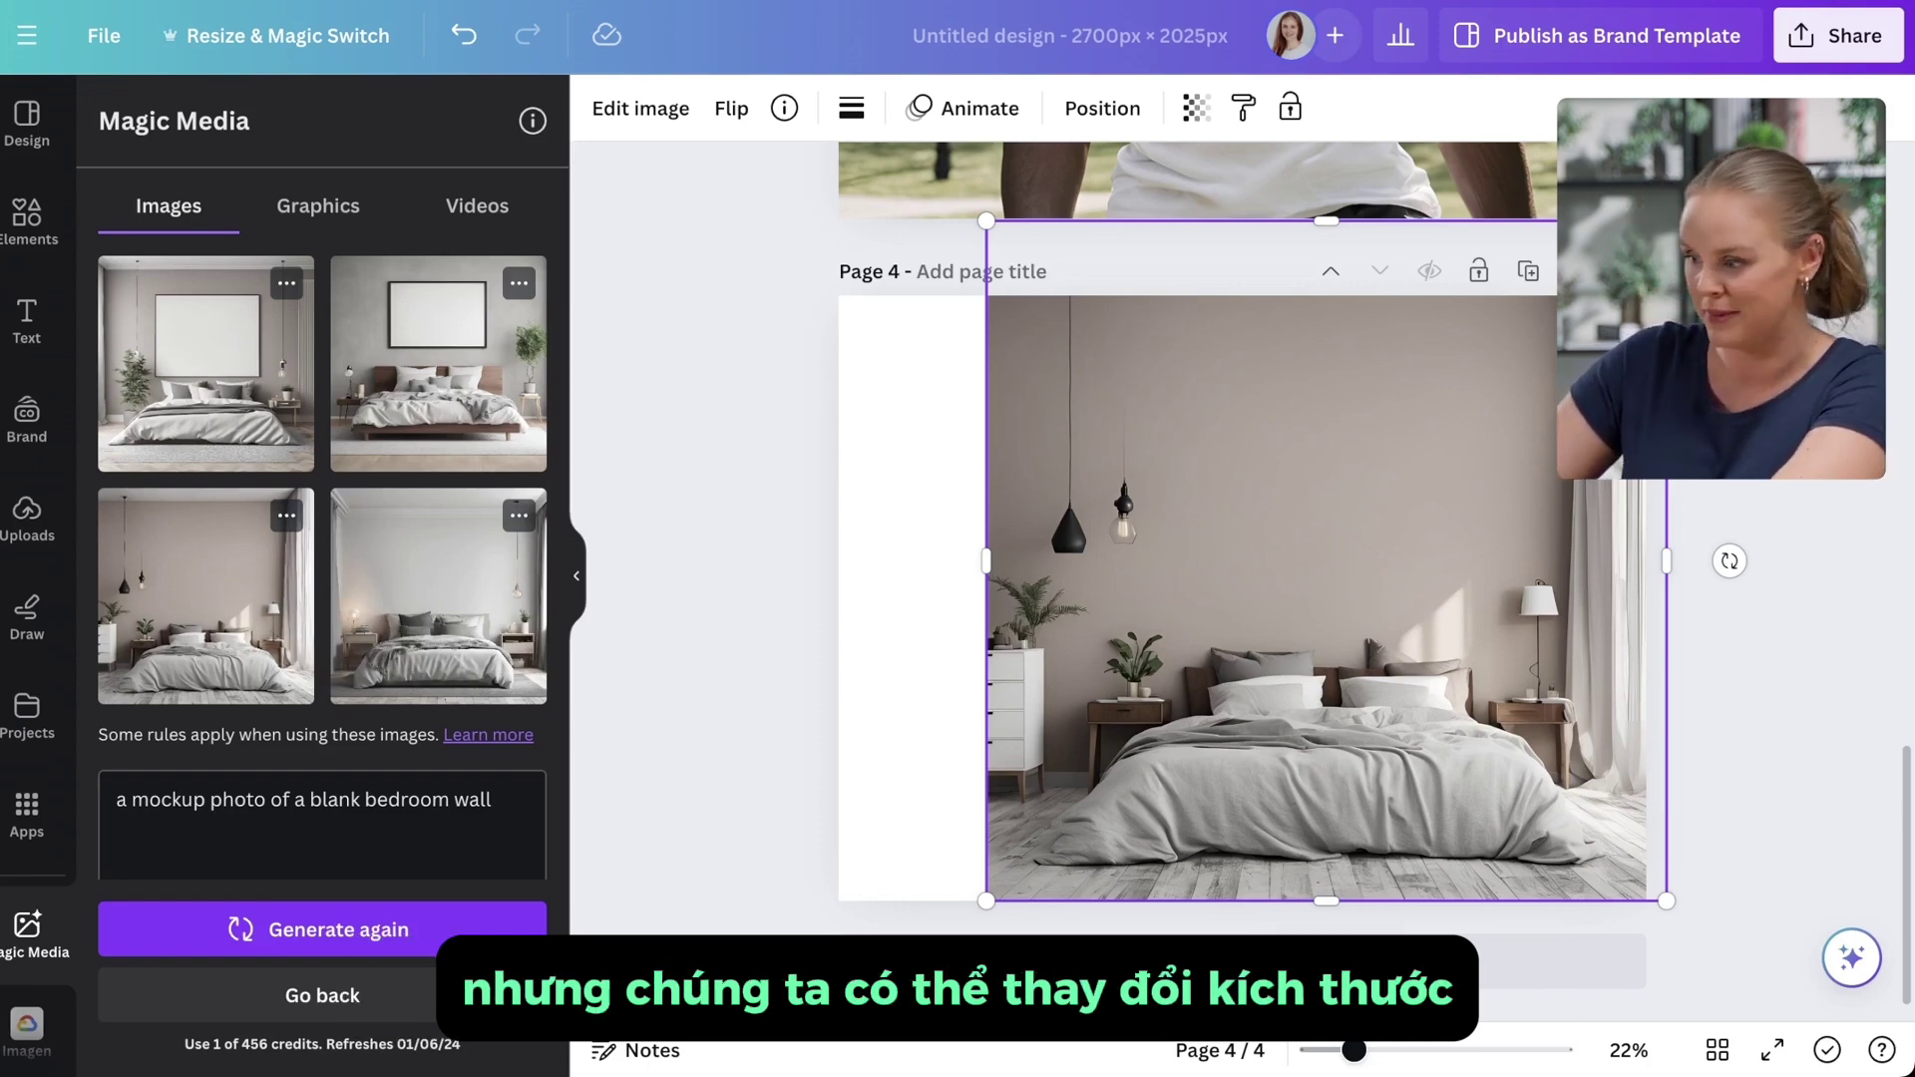
{"action": "left_click_drag", "start_coordinate": [1061, 447], "coordinate": [883, 344]}
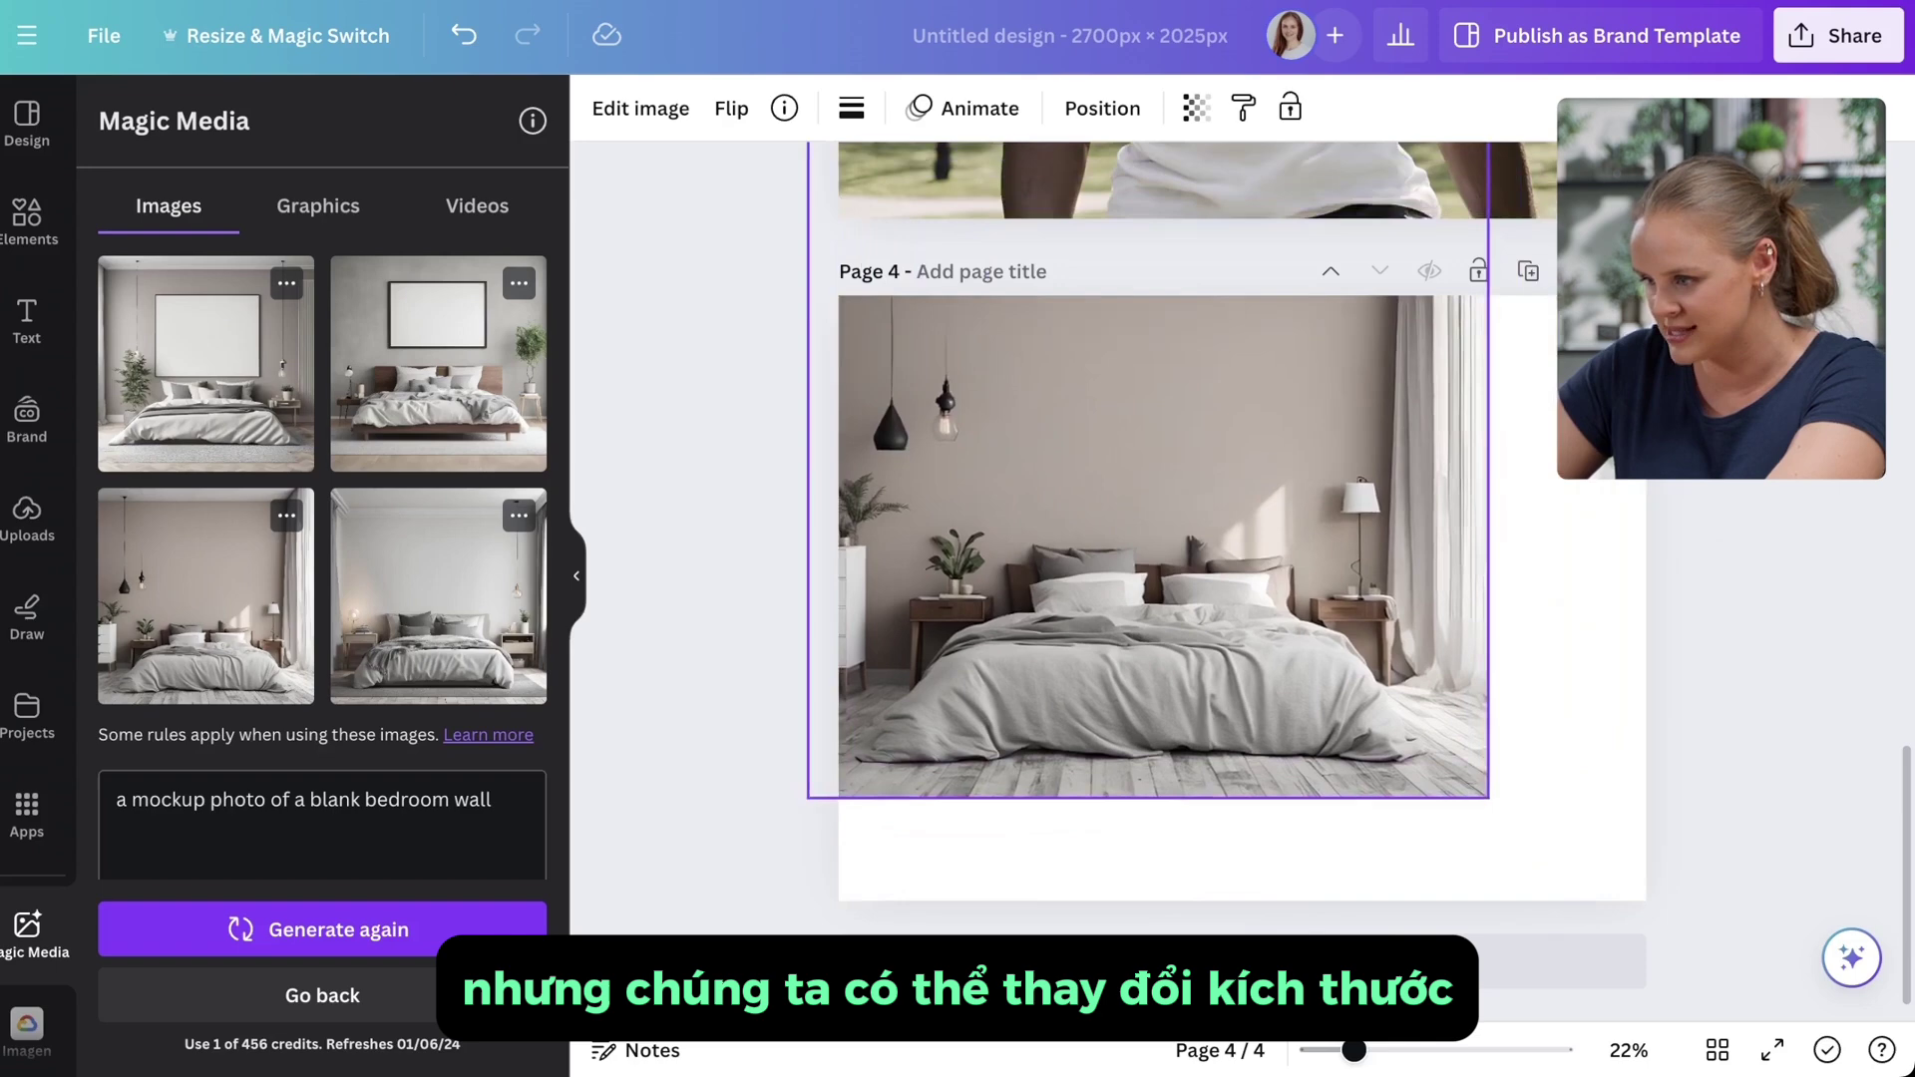
{"action": "left_click_drag", "start_coordinate": [1489, 798], "coordinate": [1682, 916]}
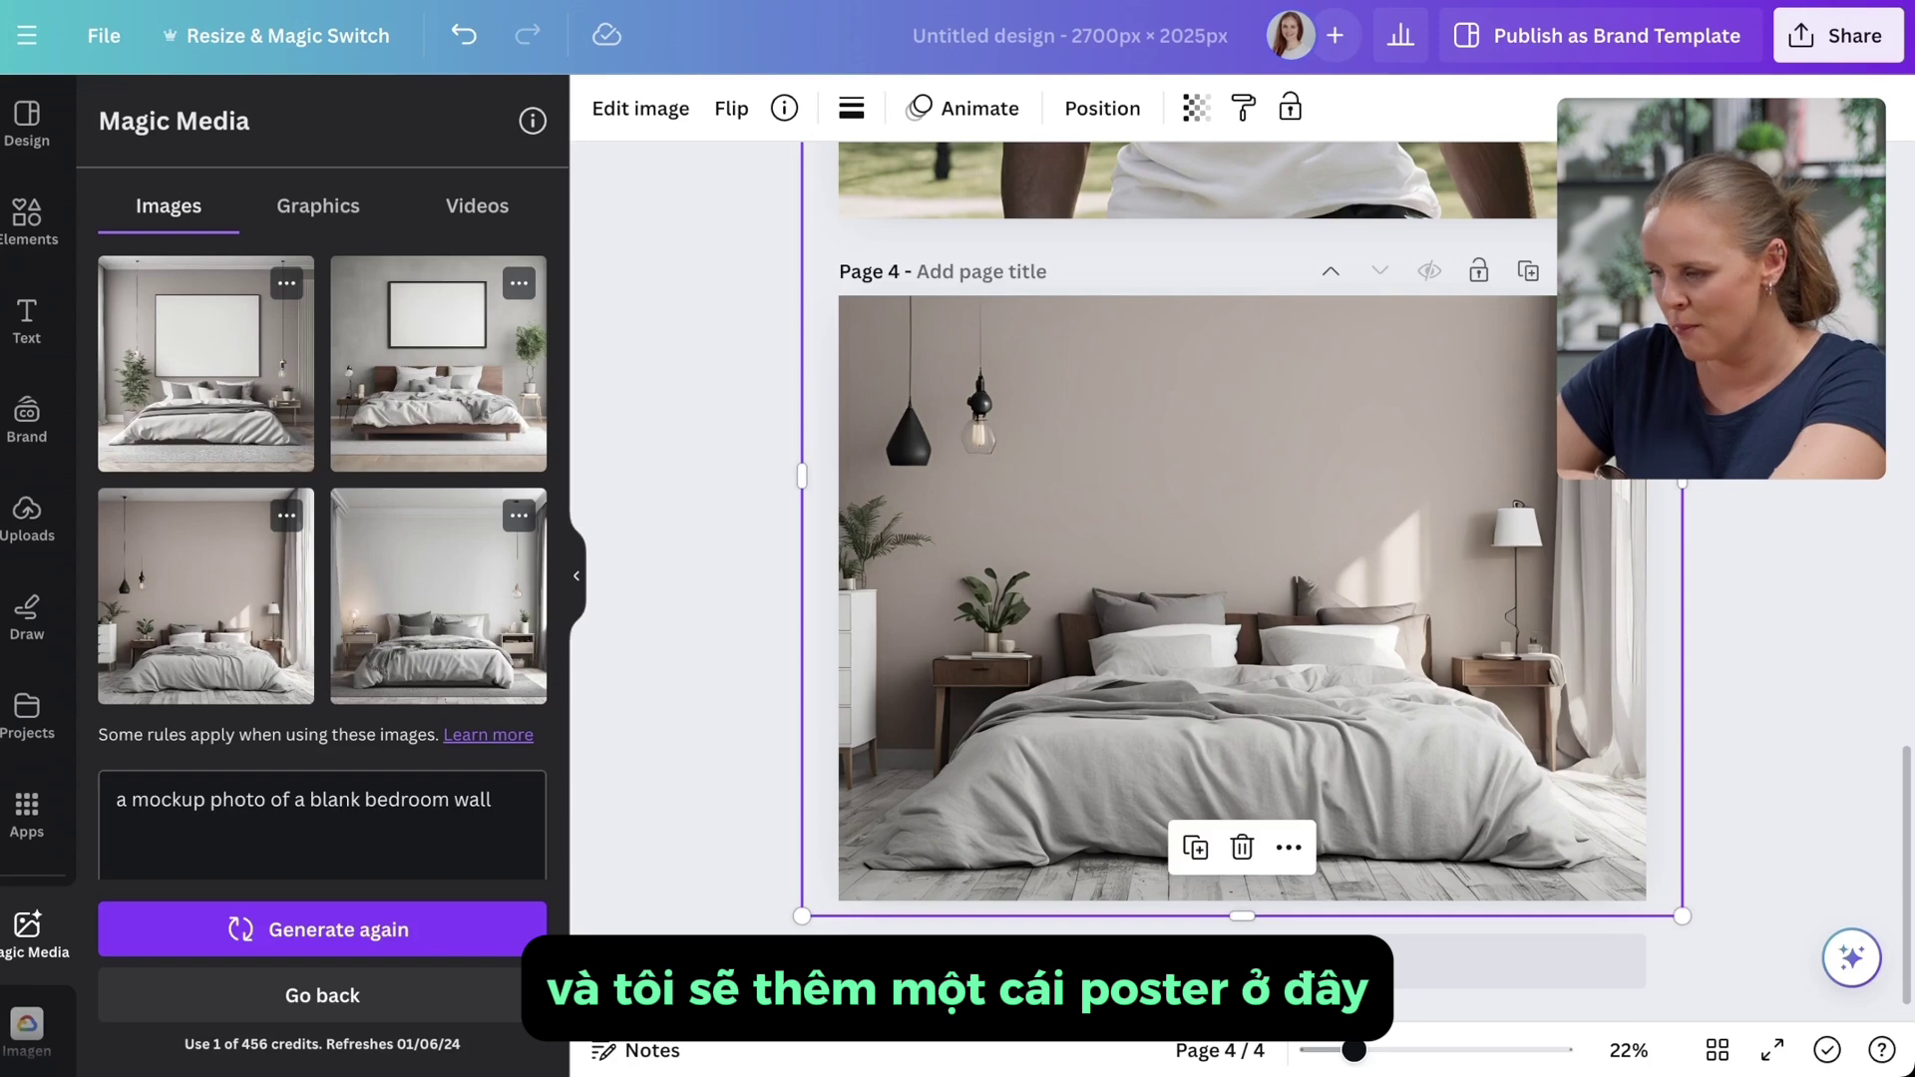
{"action": "left_click_drag", "start_coordinate": [1682, 916], "coordinate": [1829, 1068]}
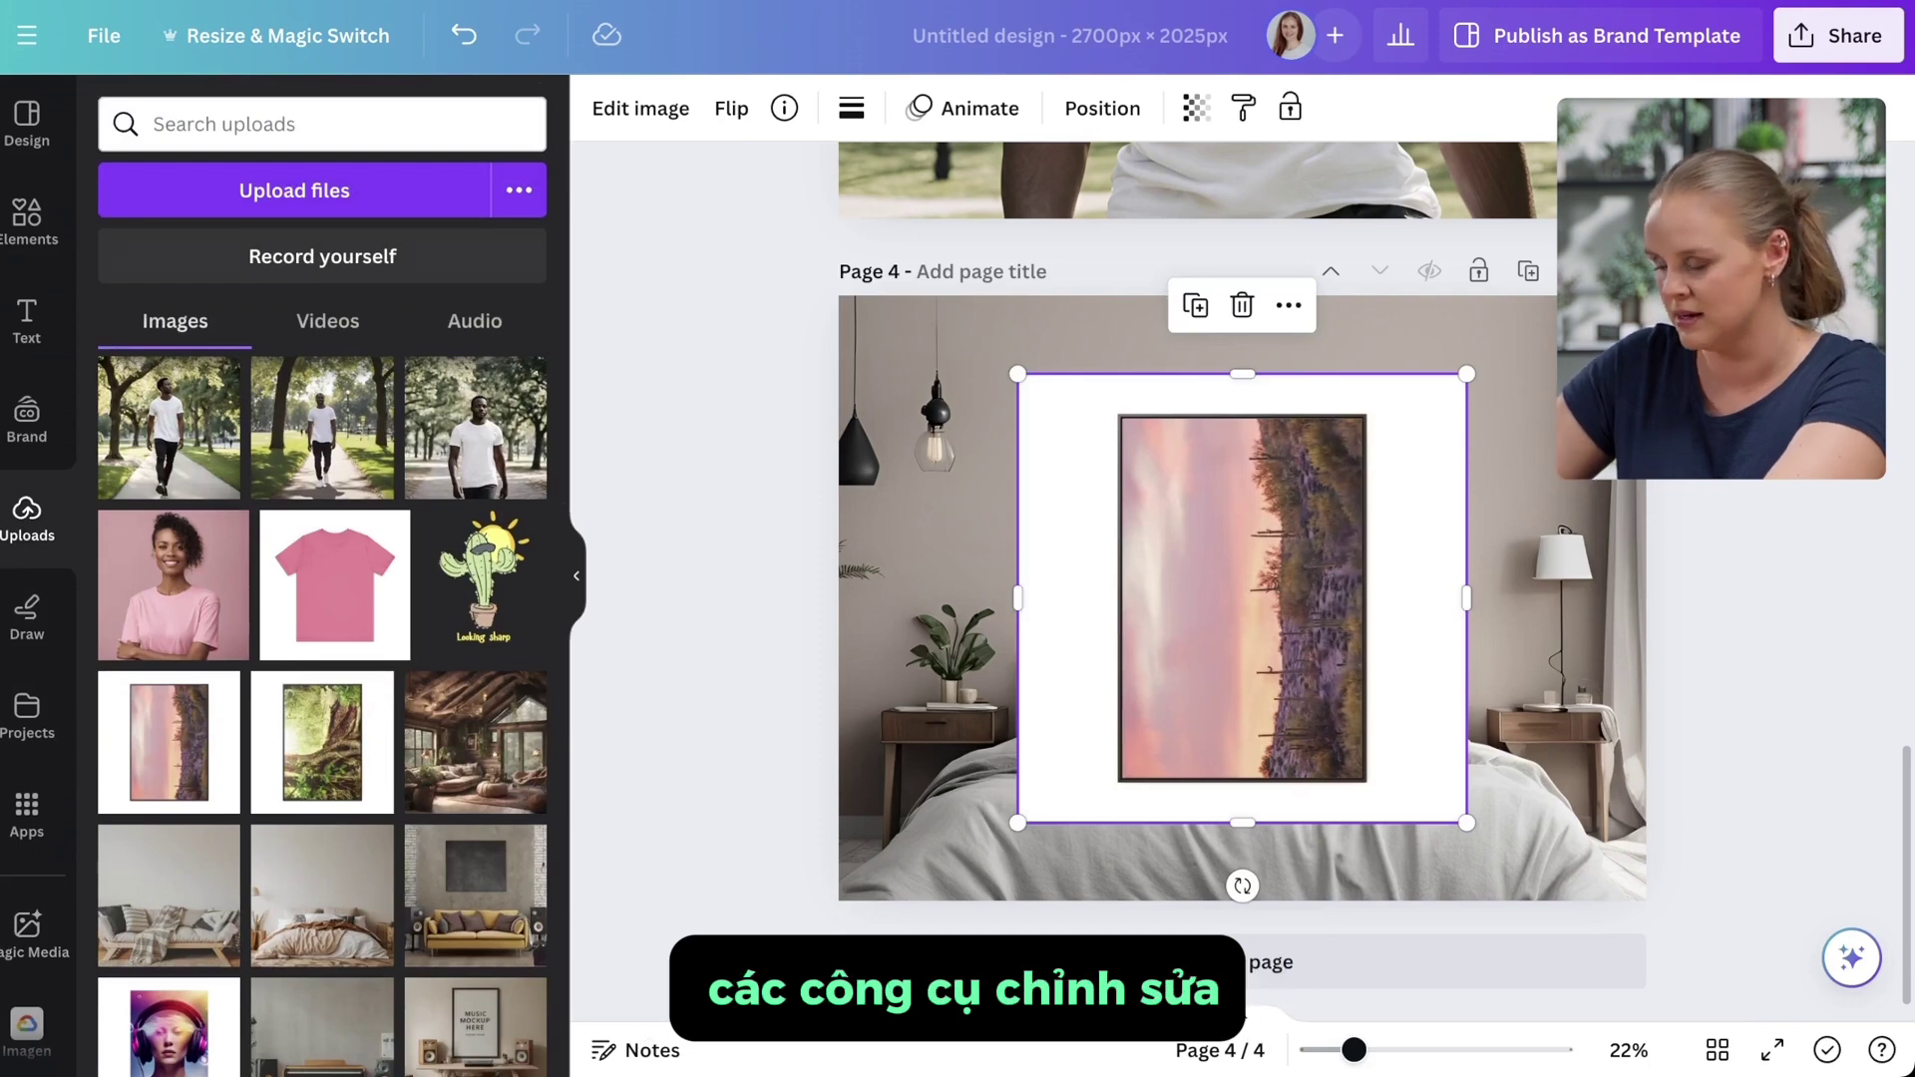
Step: Remove the background of the uploaded desert sunset poster with BG Remover and rotate it 90° to landscape
{"action": "left_click", "coordinate": [641, 108]}
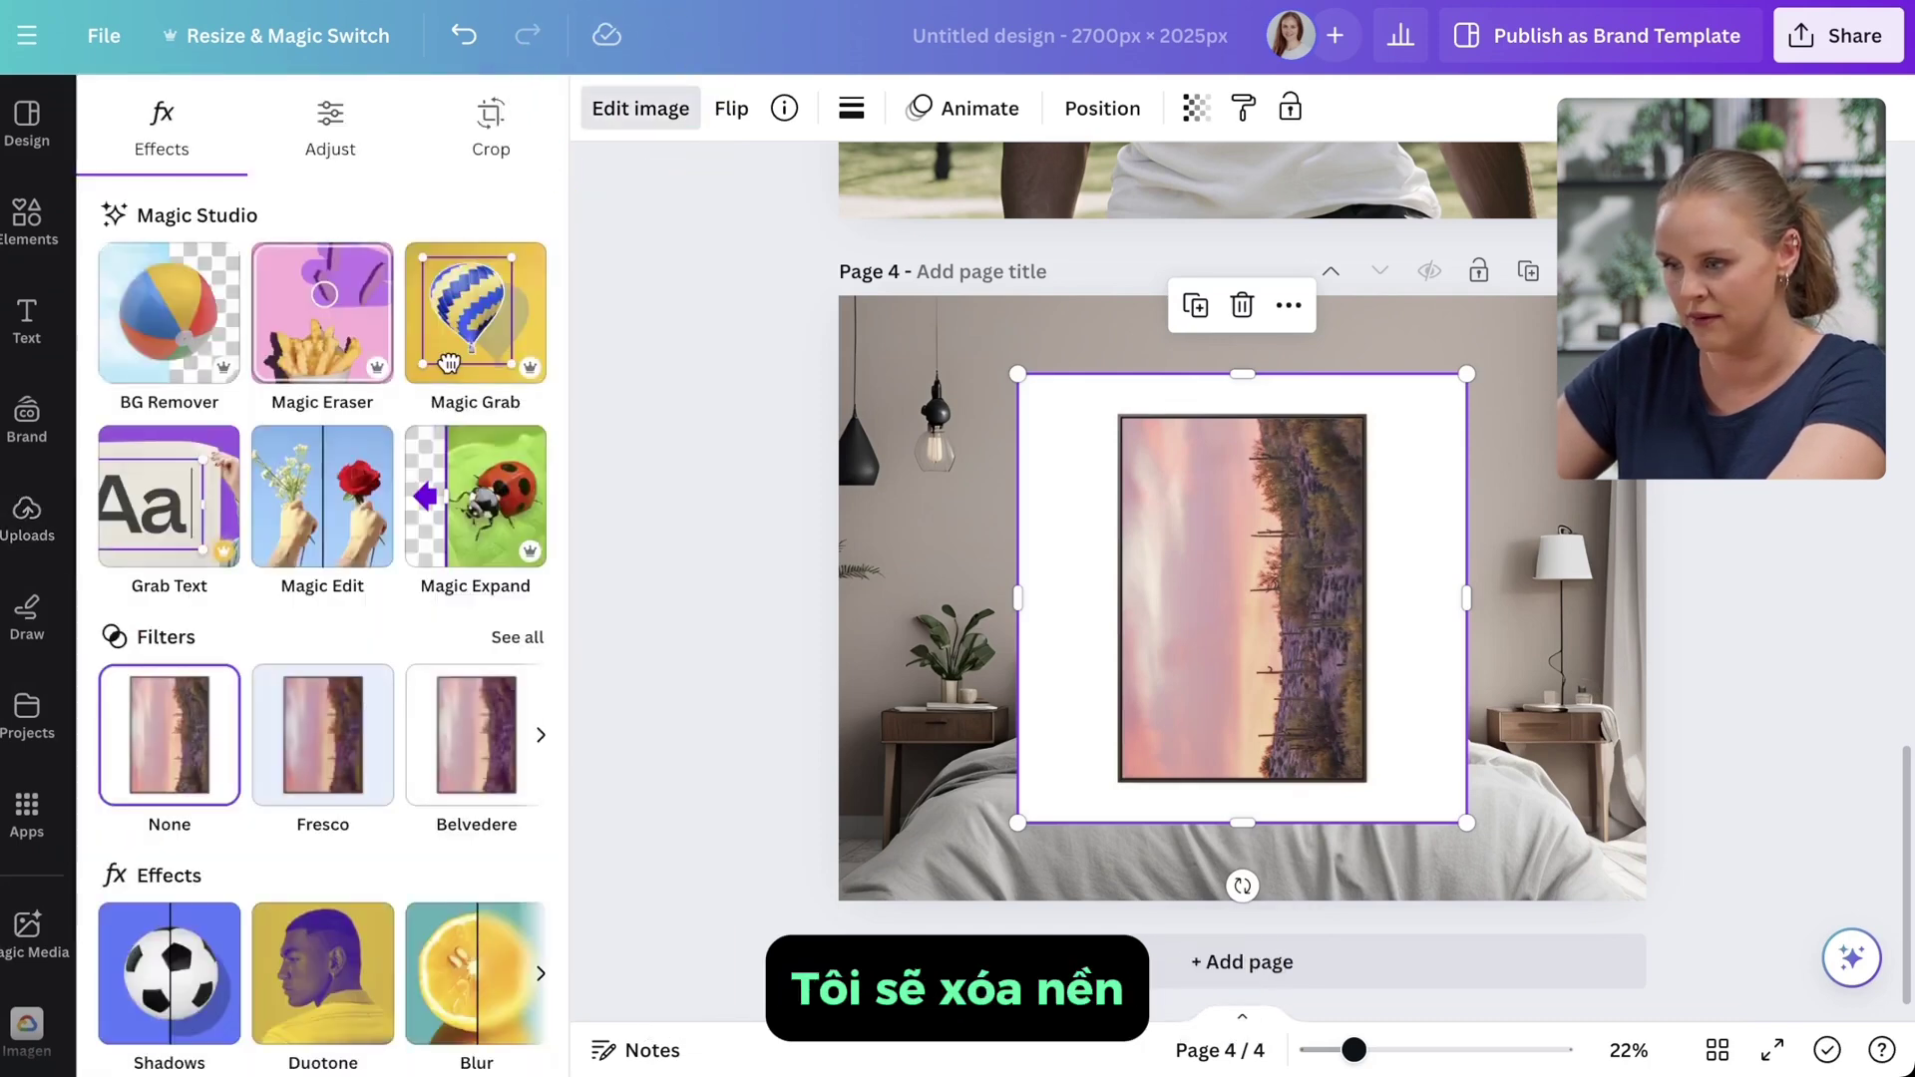
{"action": "left_click", "coordinate": [170, 317]}
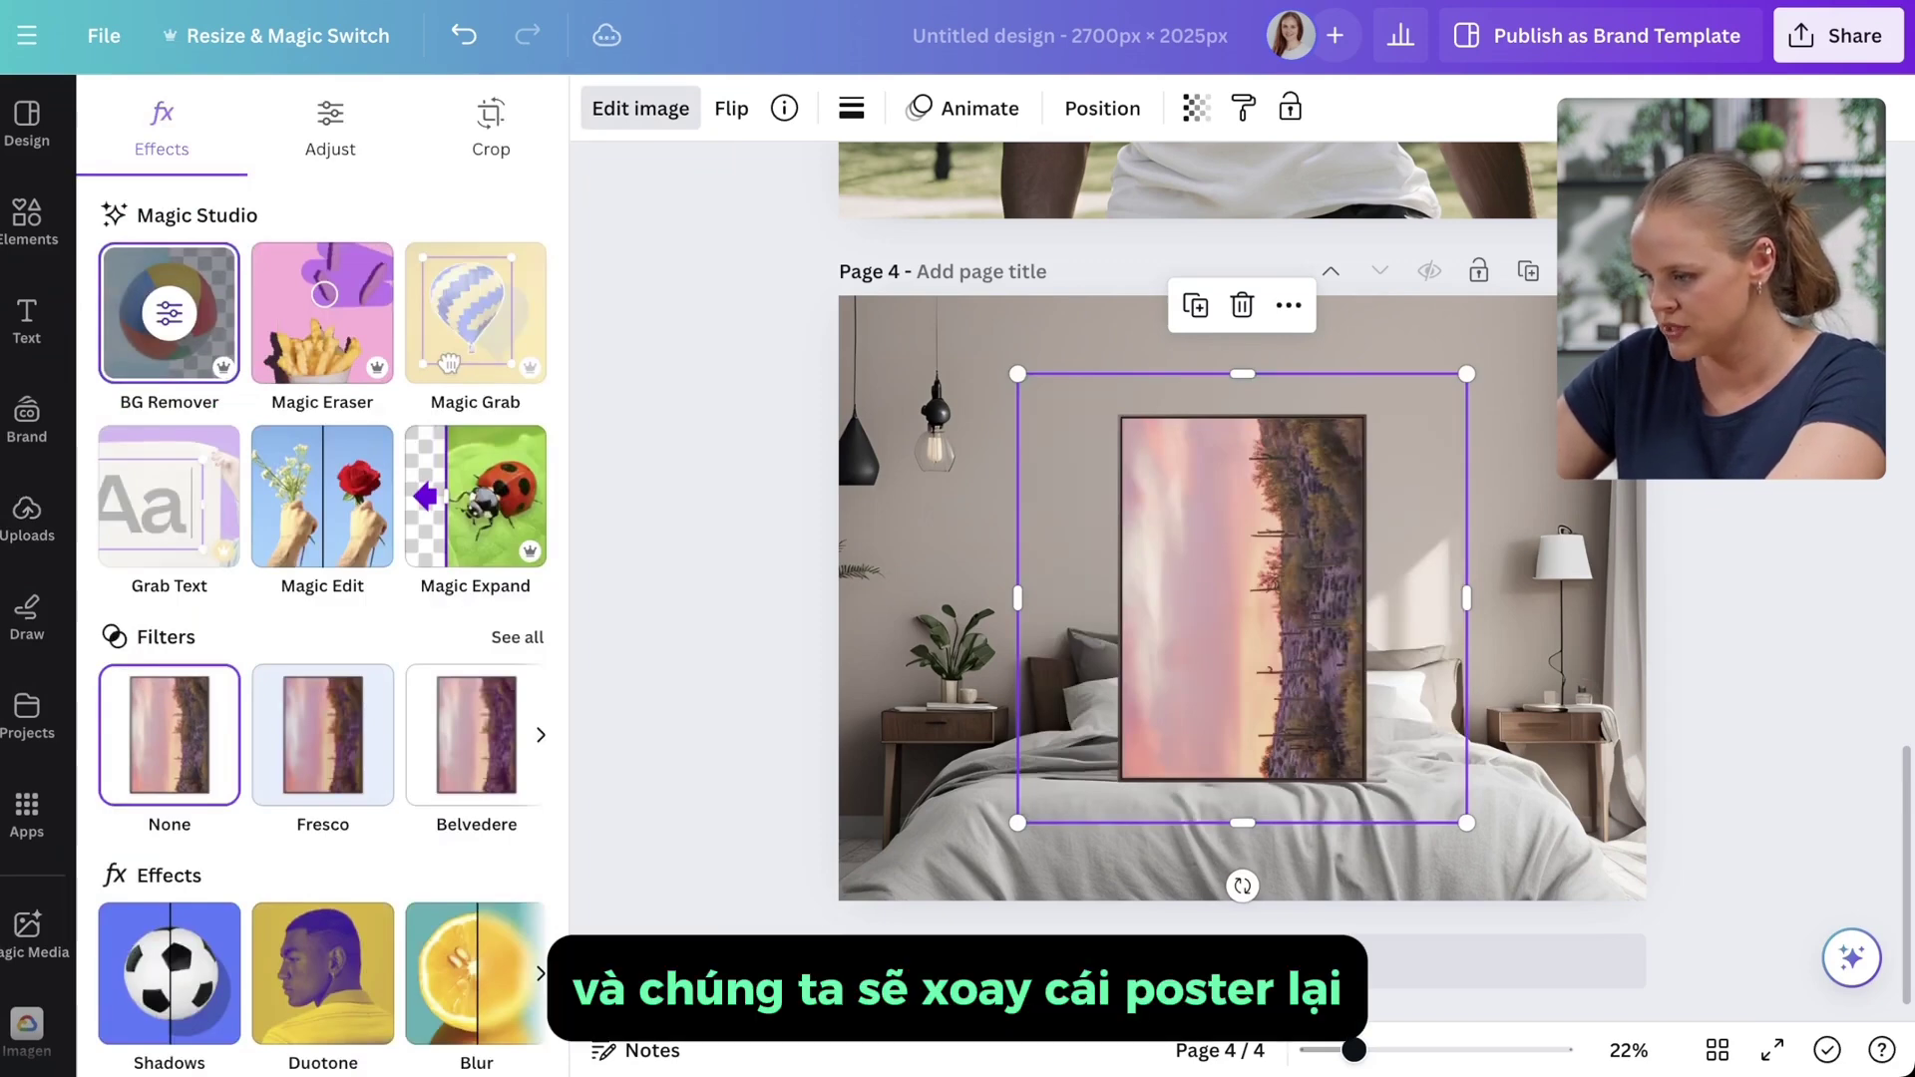
{"action": "left_click_drag", "start_coordinate": [1242, 886], "coordinate": [955, 598]}
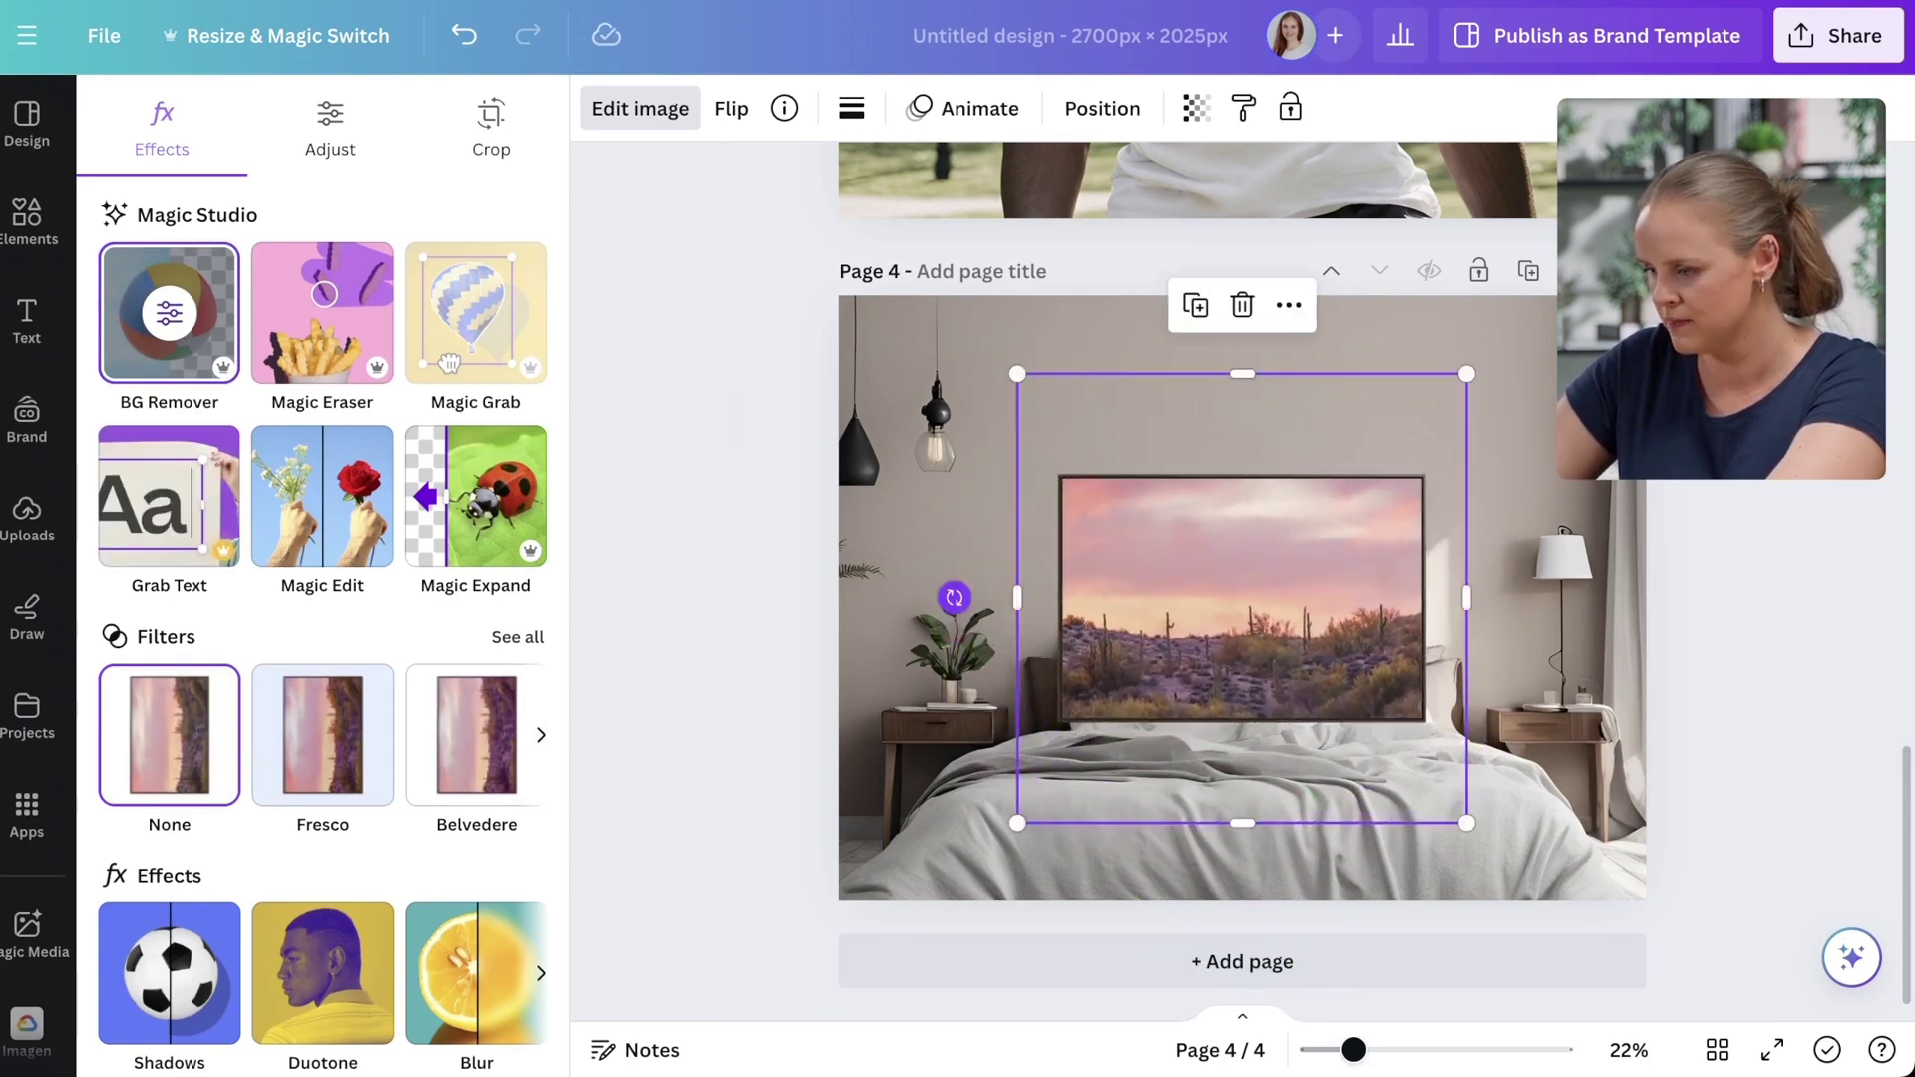
Step: Move the desert sunset poster onto the wall above the bed, scale it down slightly and centre it
{"action": "left_click_drag", "start_coordinate": [1242, 599], "coordinate": [1242, 456]}
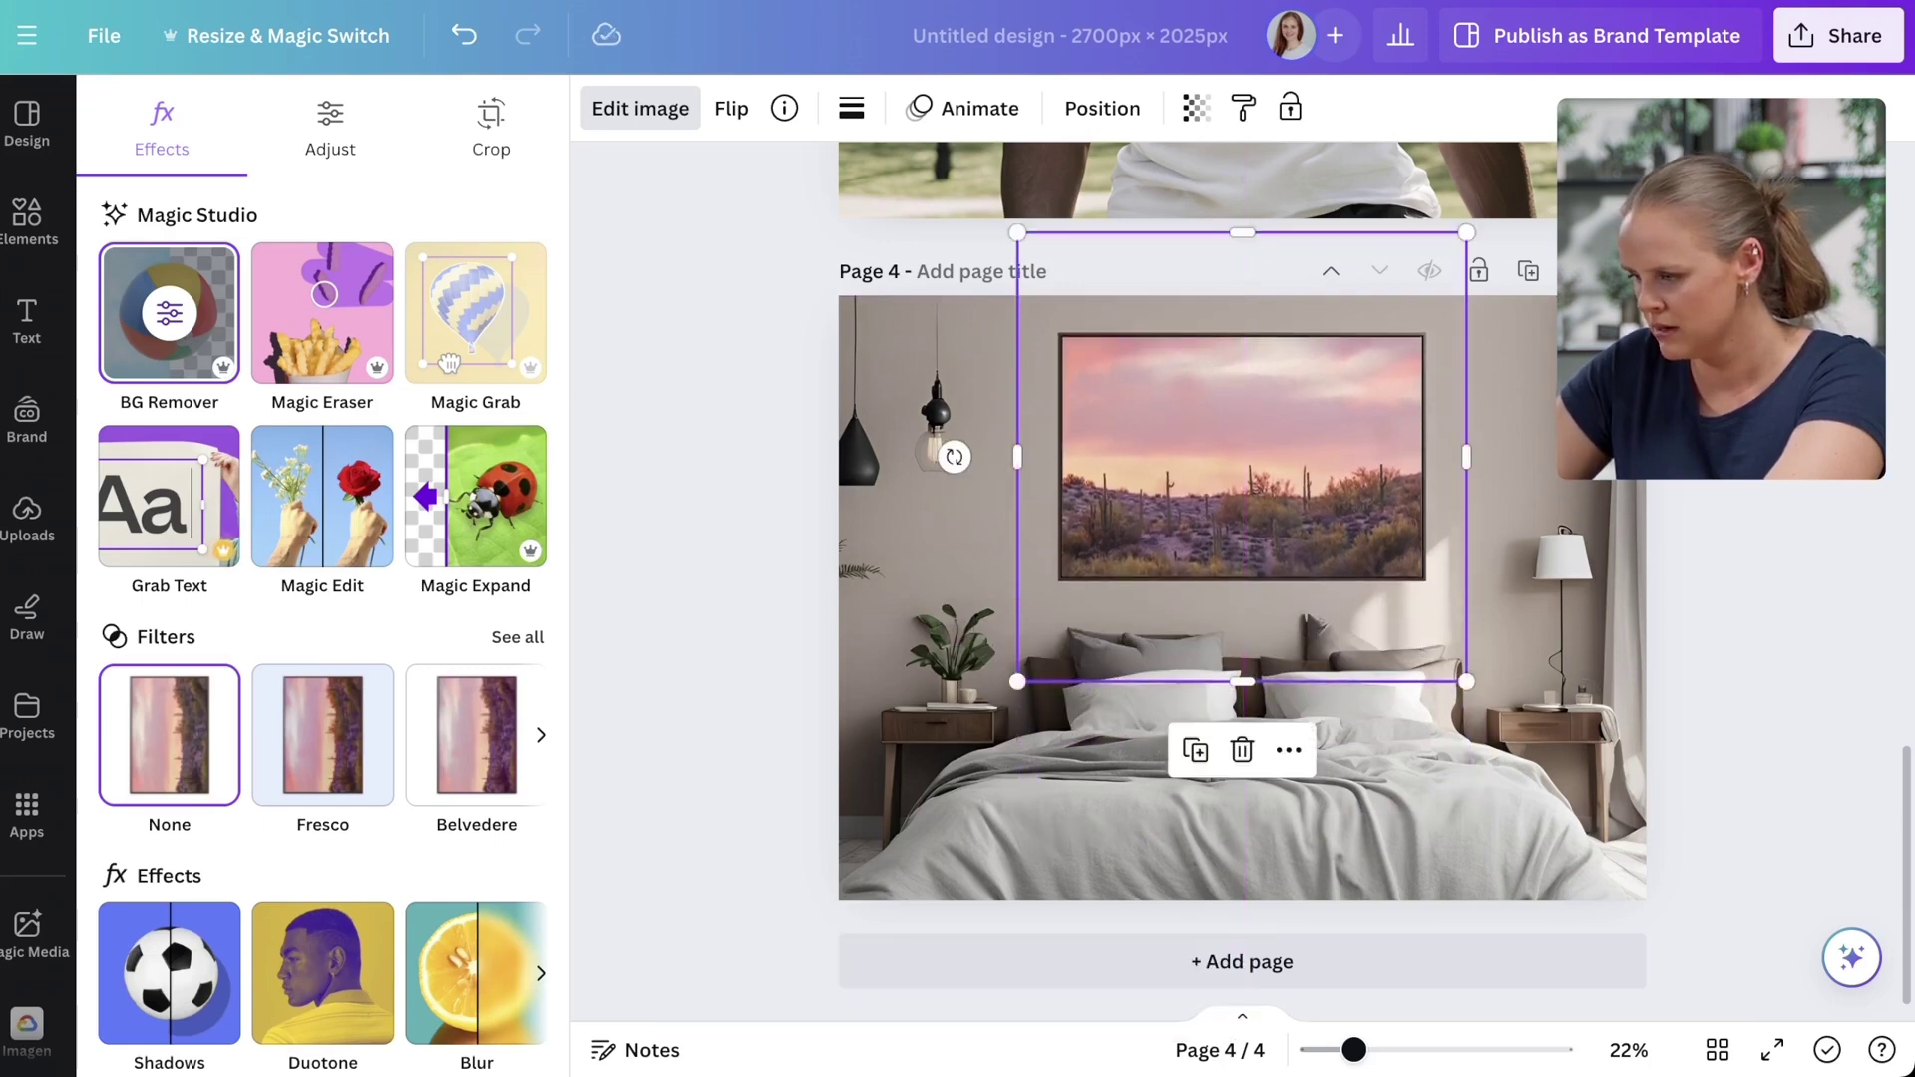
{"action": "left_click_drag", "start_coordinate": [1467, 681], "coordinate": [1431, 646]}
{"action": "left_click_drag", "start_coordinate": [1224, 439], "coordinate": [1246, 456]}
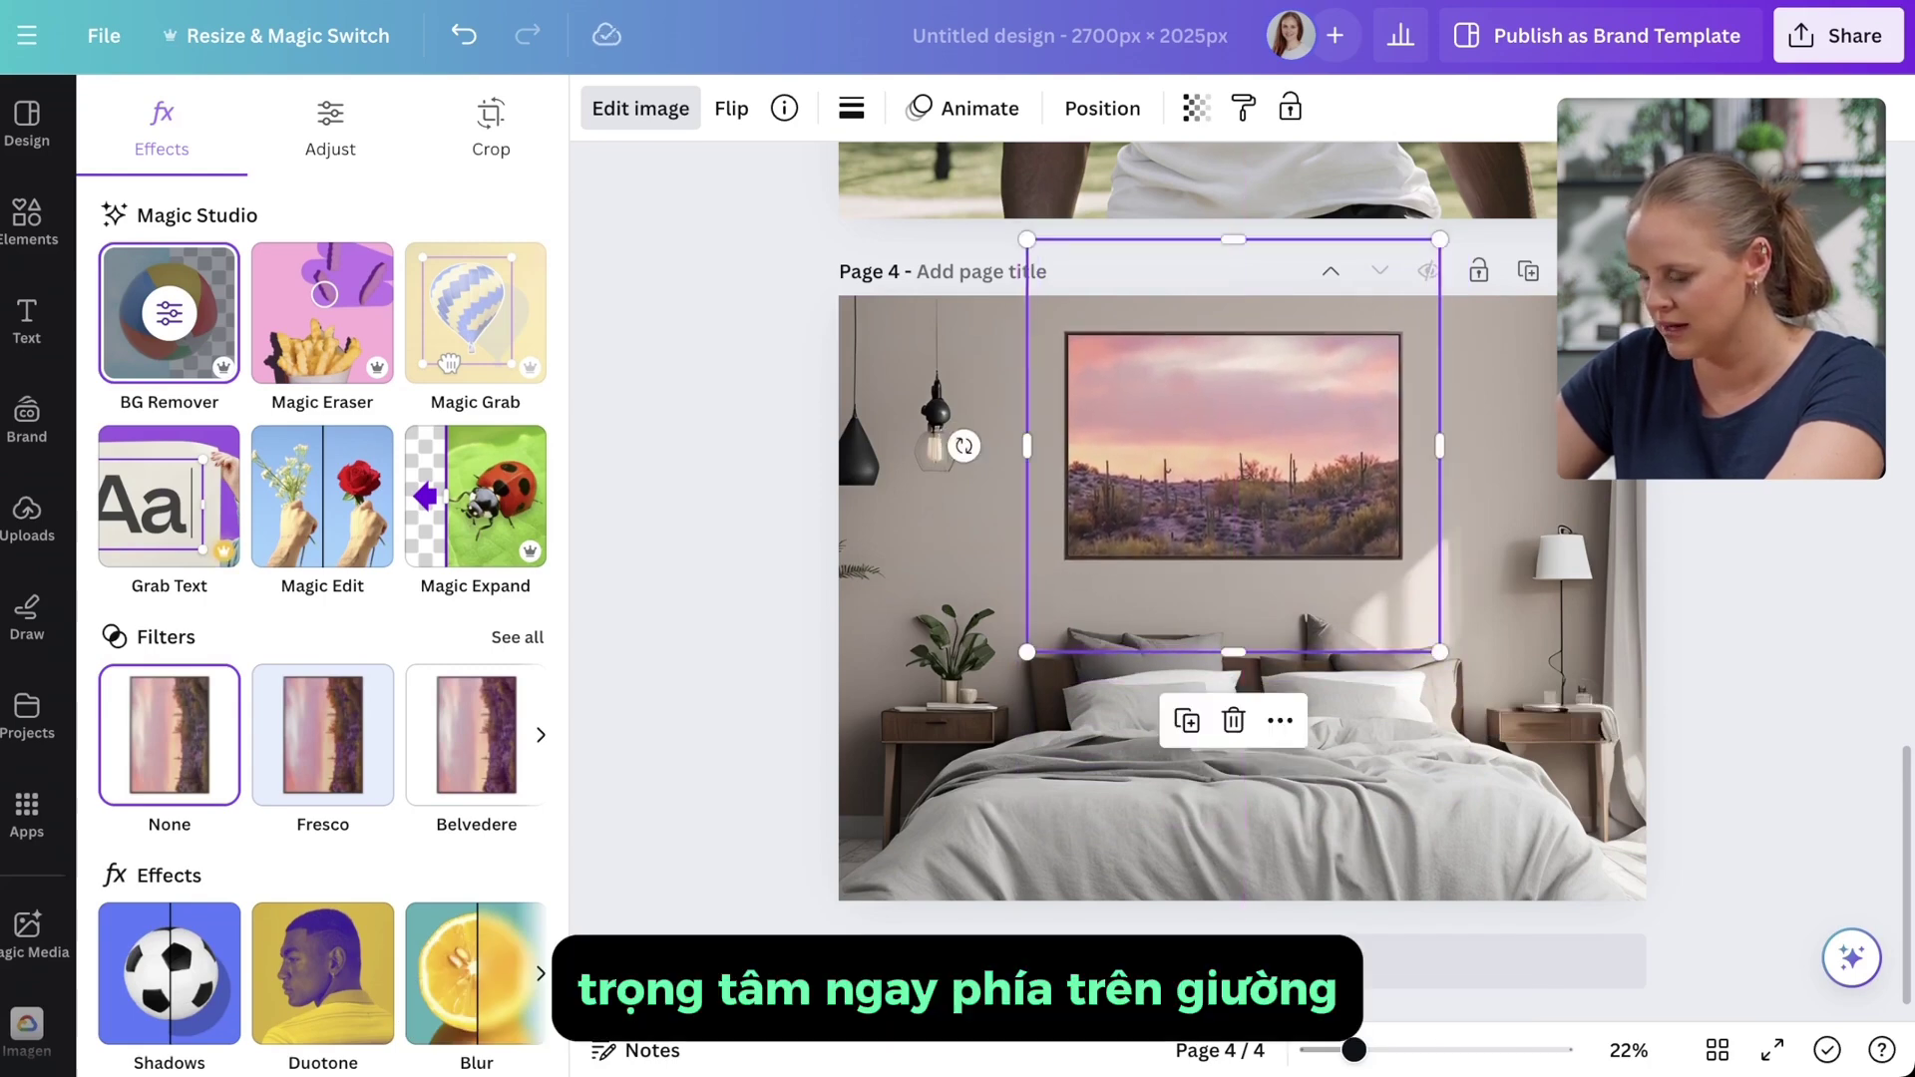
{"action": "left_click", "coordinate": [27, 517]}
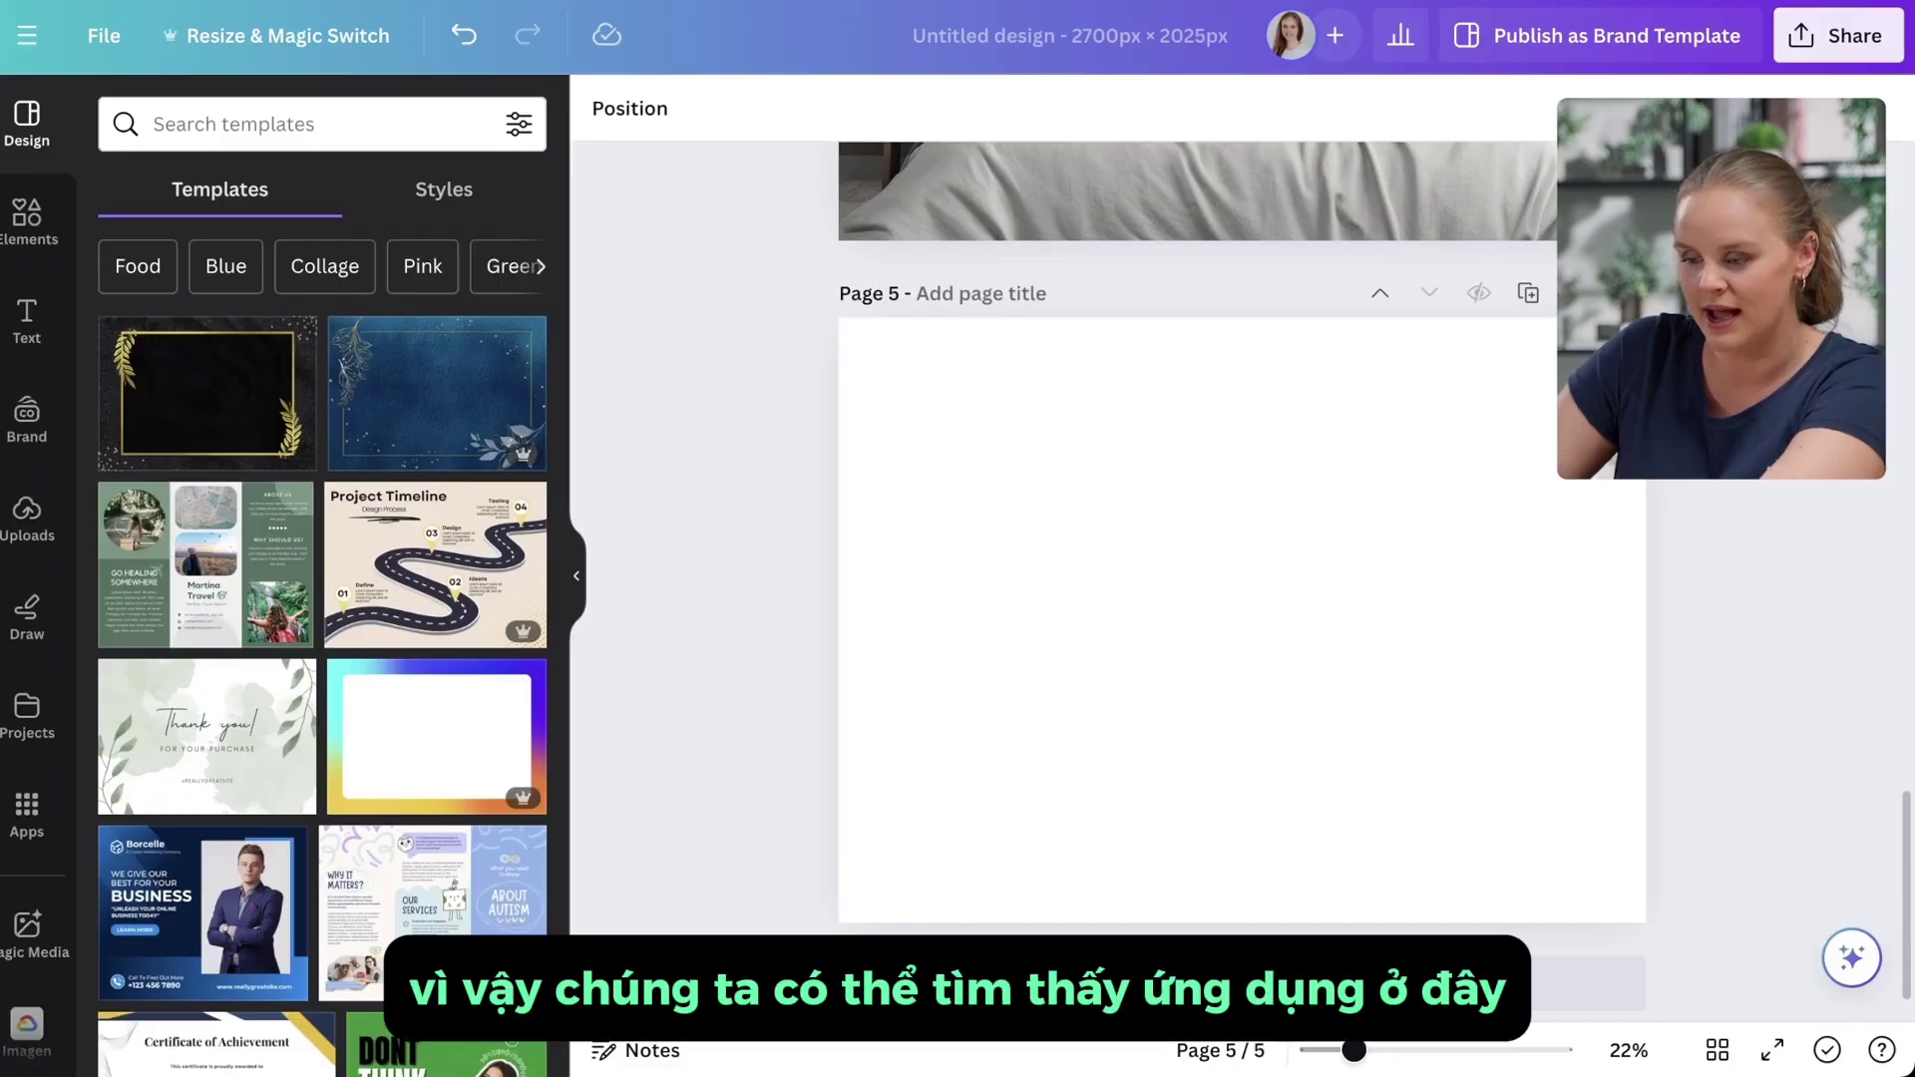
Step: Search the apps for "mockups" and open the Mockups app
{"action": "left_click", "coordinate": [26, 804]}
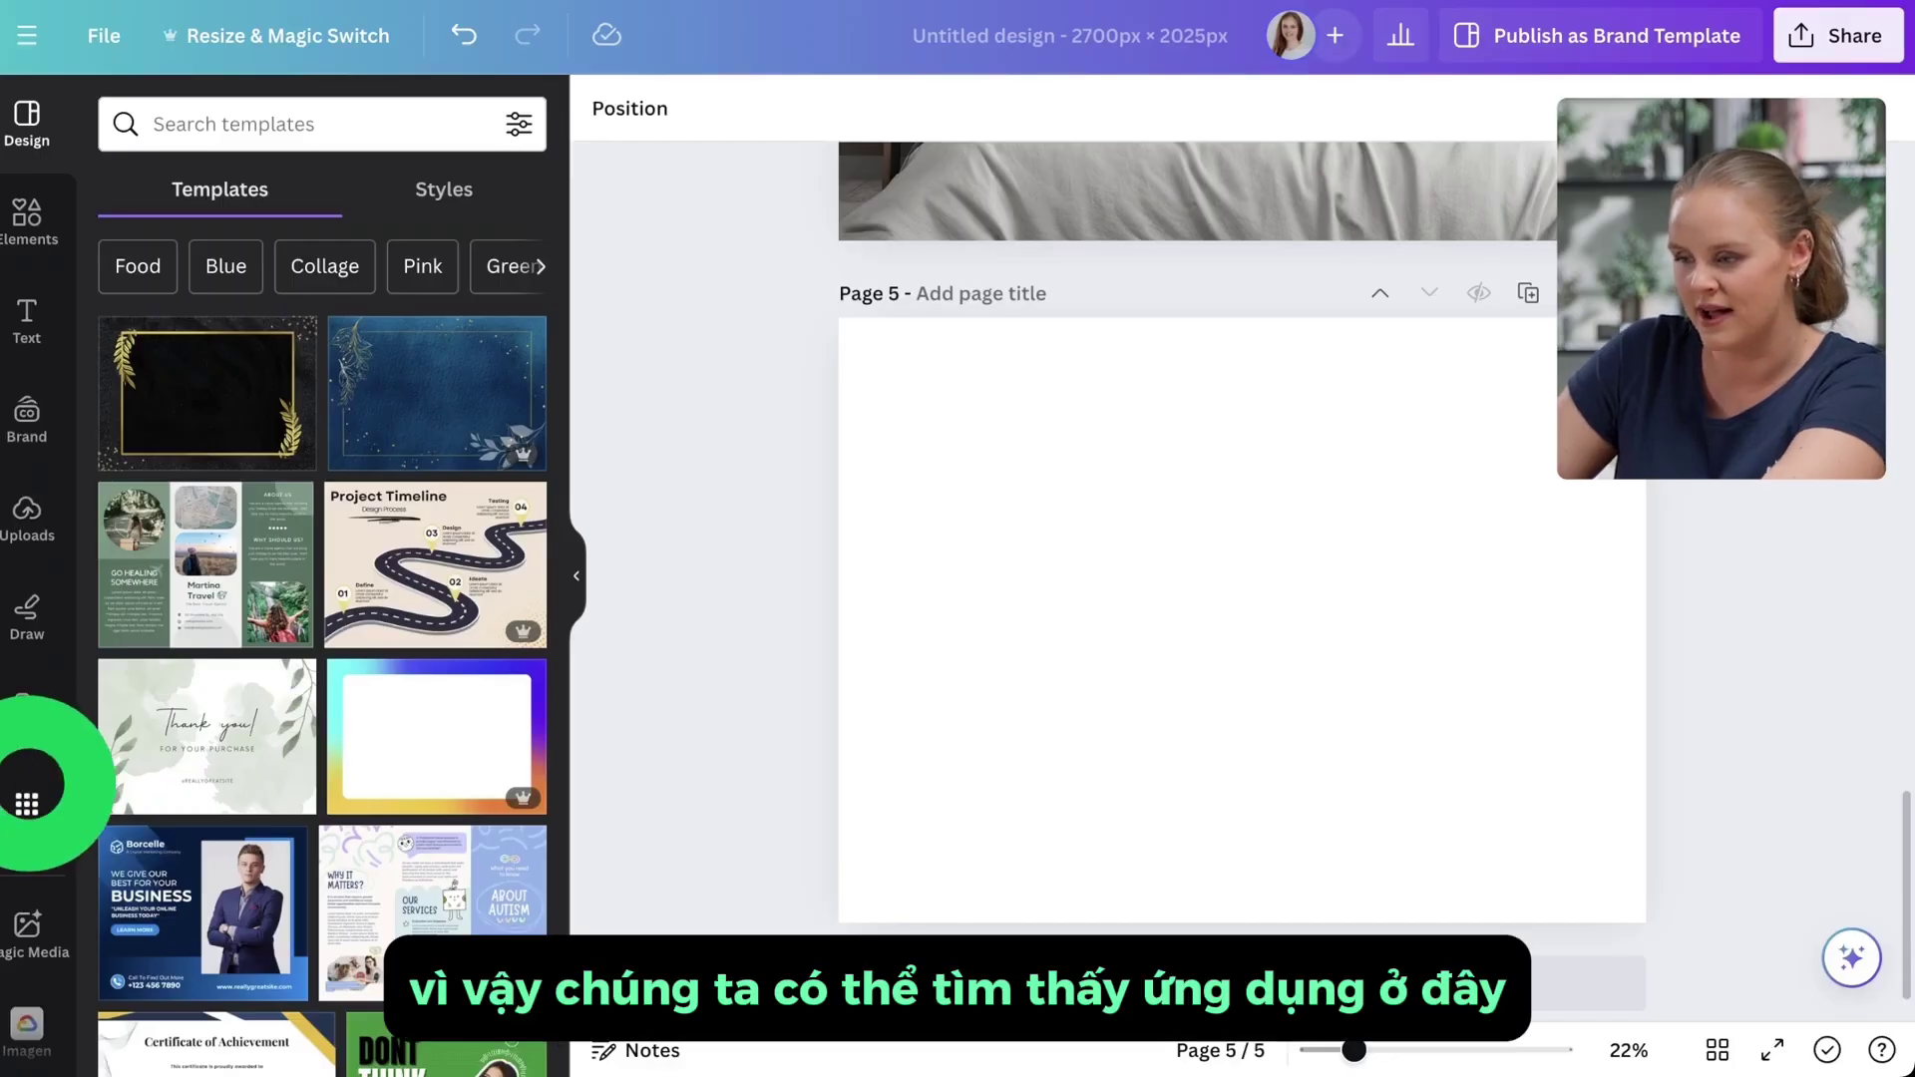
{"action": "left_click", "coordinate": [261, 125]}
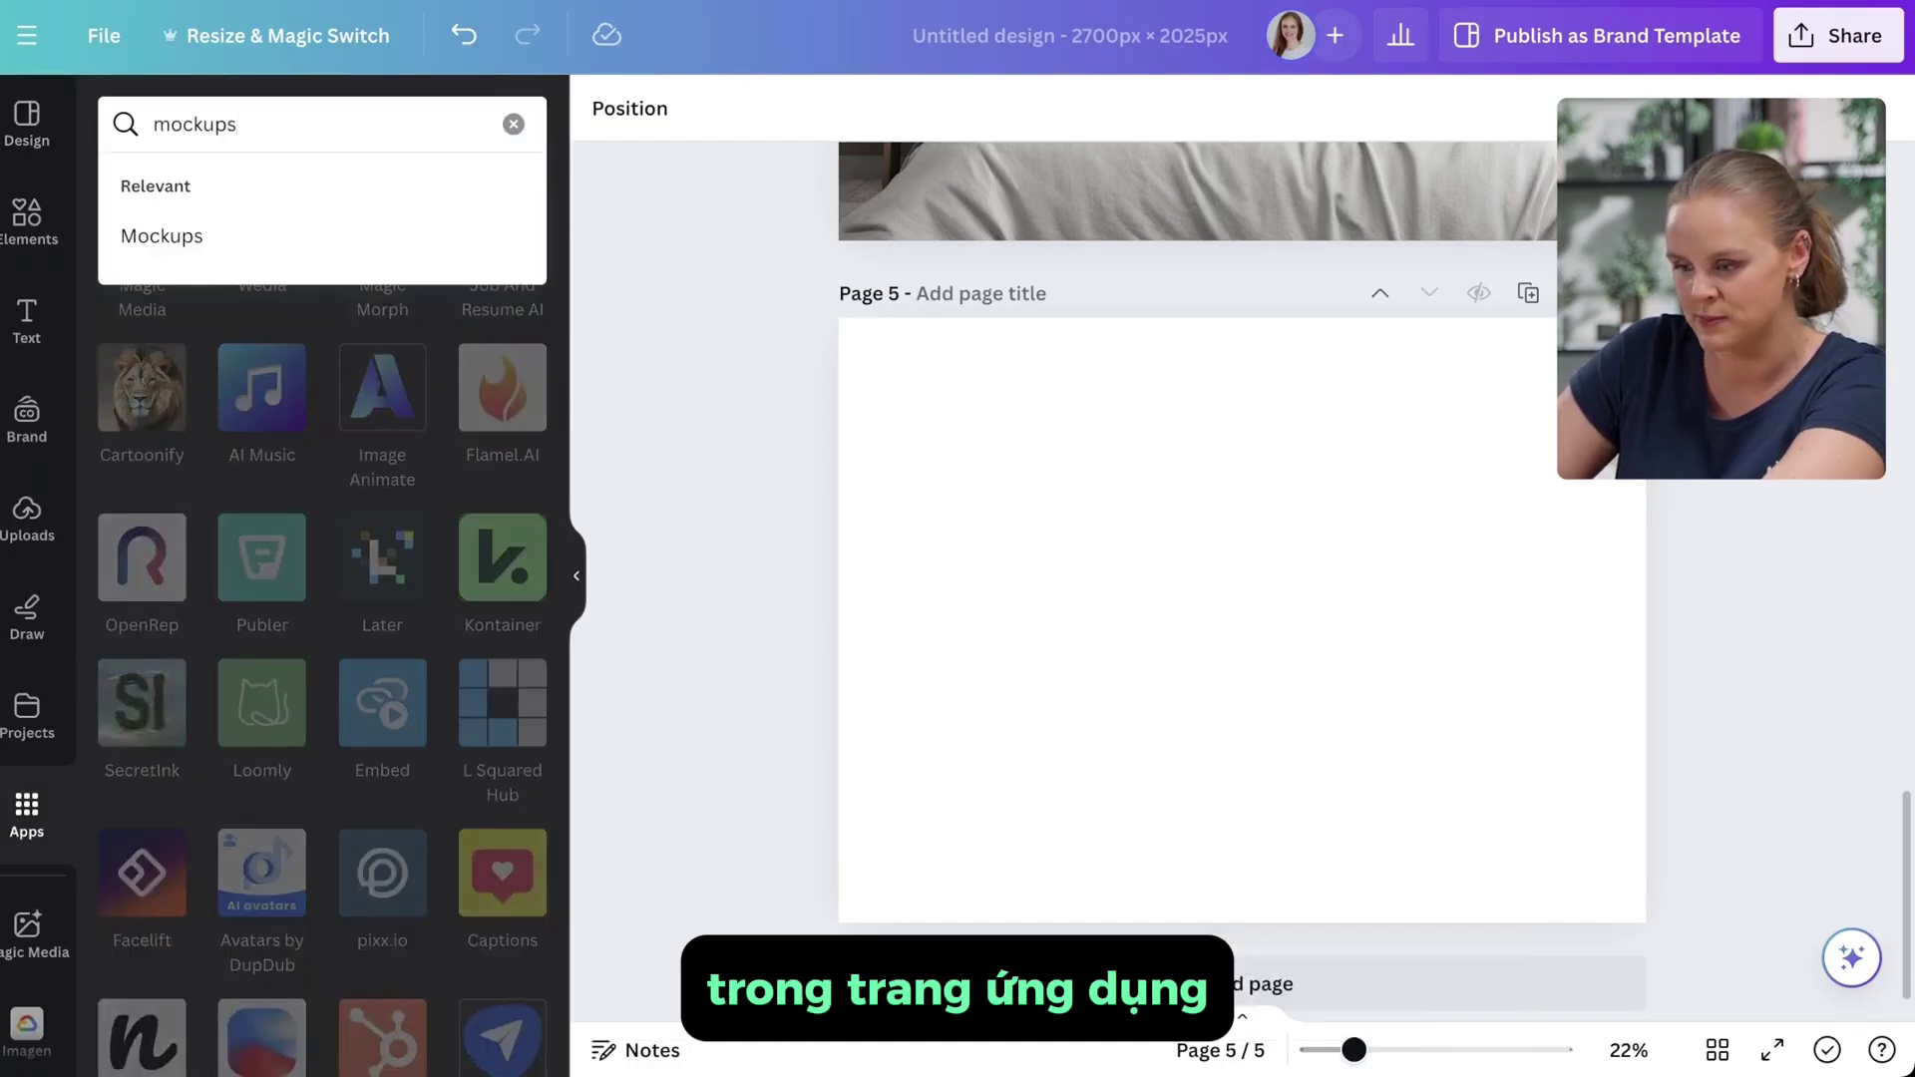
{"action": "scroll", "coordinate": [30, 539], "scroll_direction": "down", "scroll_amount": 2}
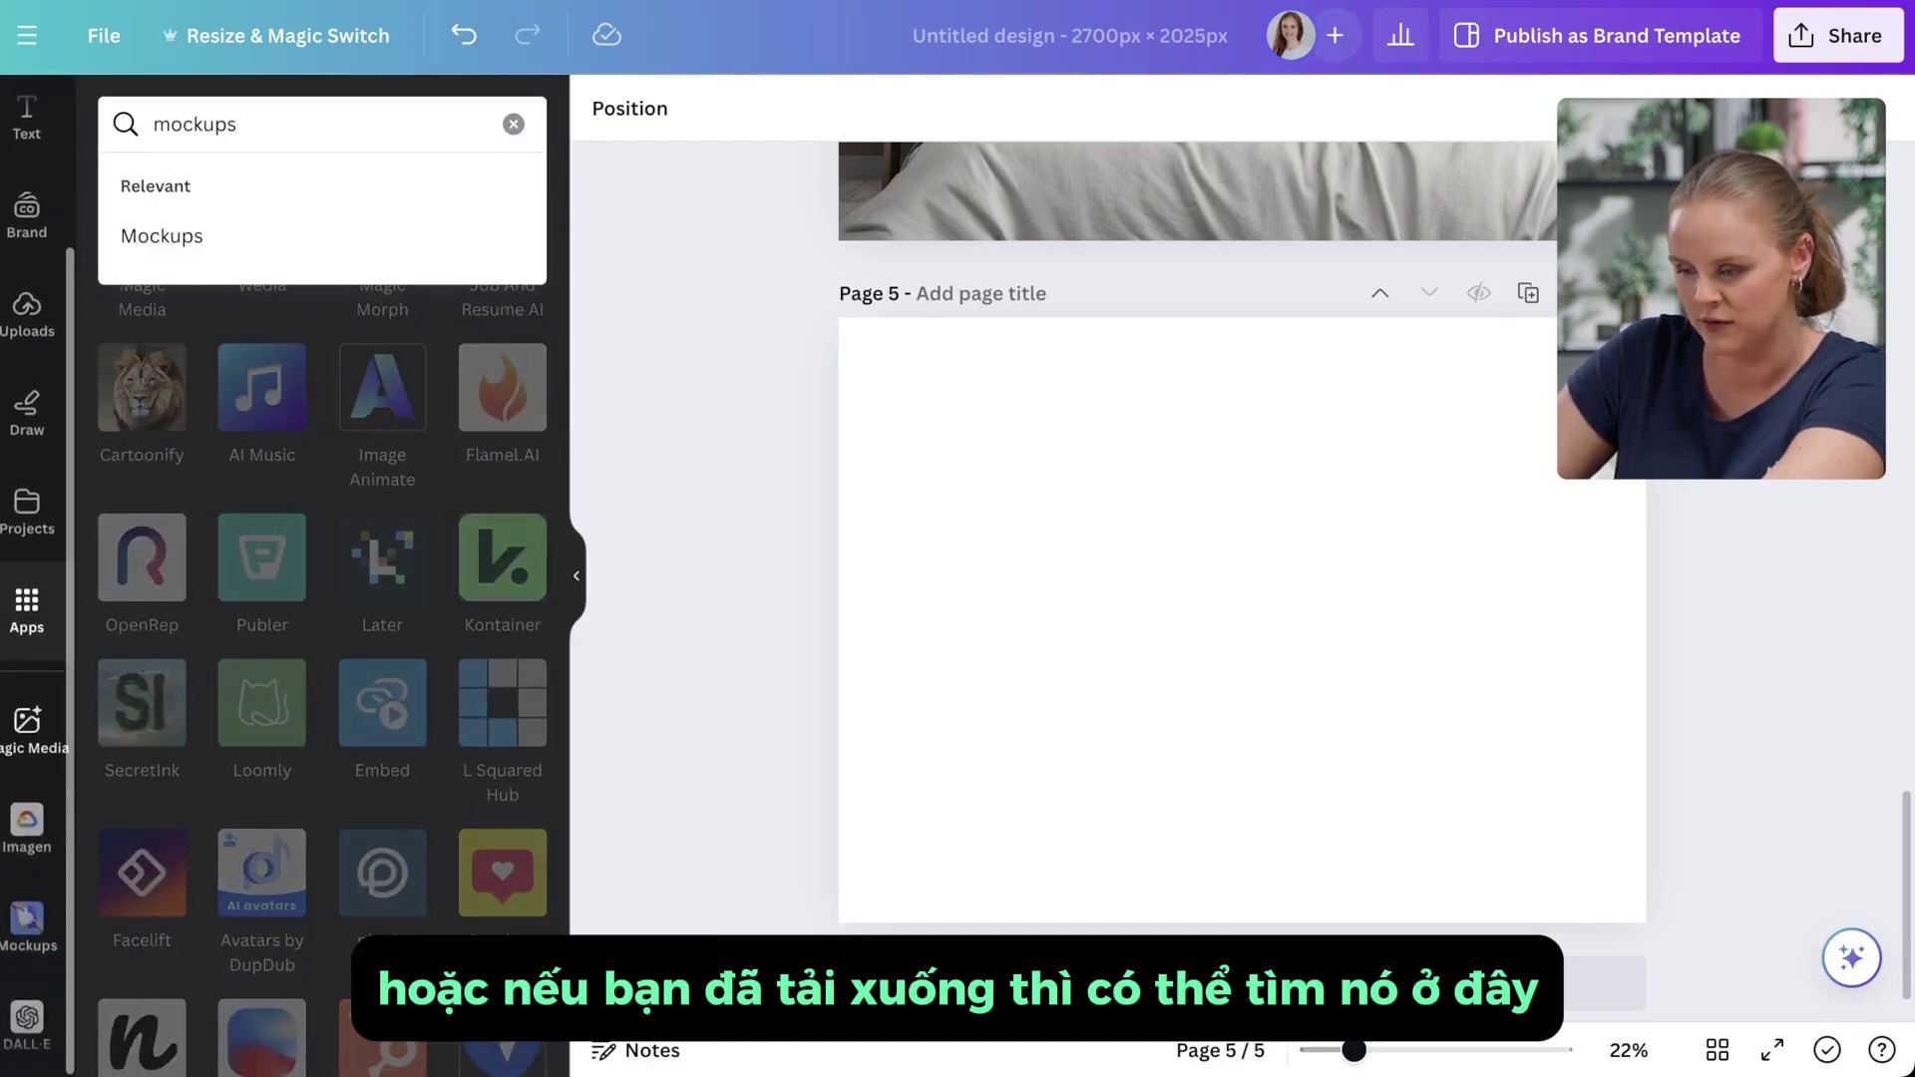
{"action": "left_click", "coordinate": [27, 920]}
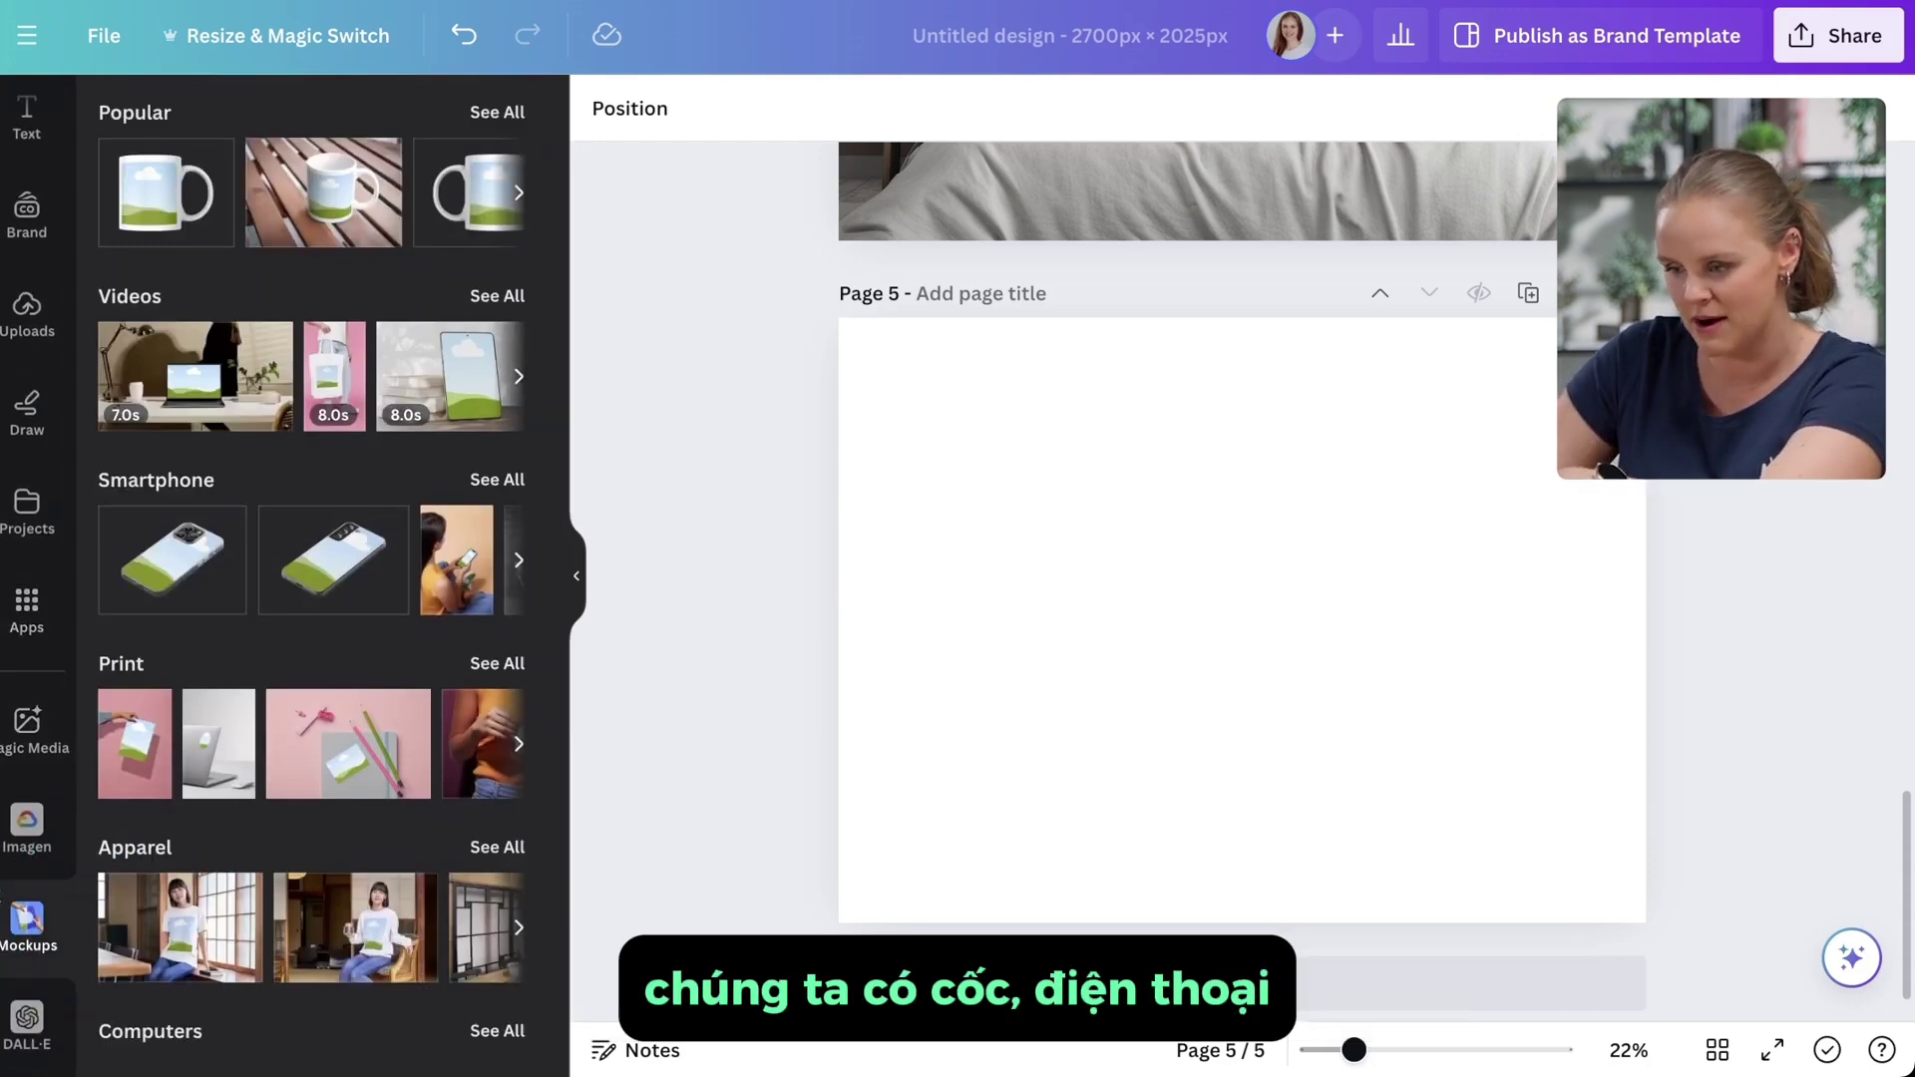
Step: Insert the first tote bag mockup from the Home & living category on page 5 and enlarge it to fill the page
{"action": "scroll", "coordinate": [311, 576], "scroll_direction": "down", "scroll_amount": 5}
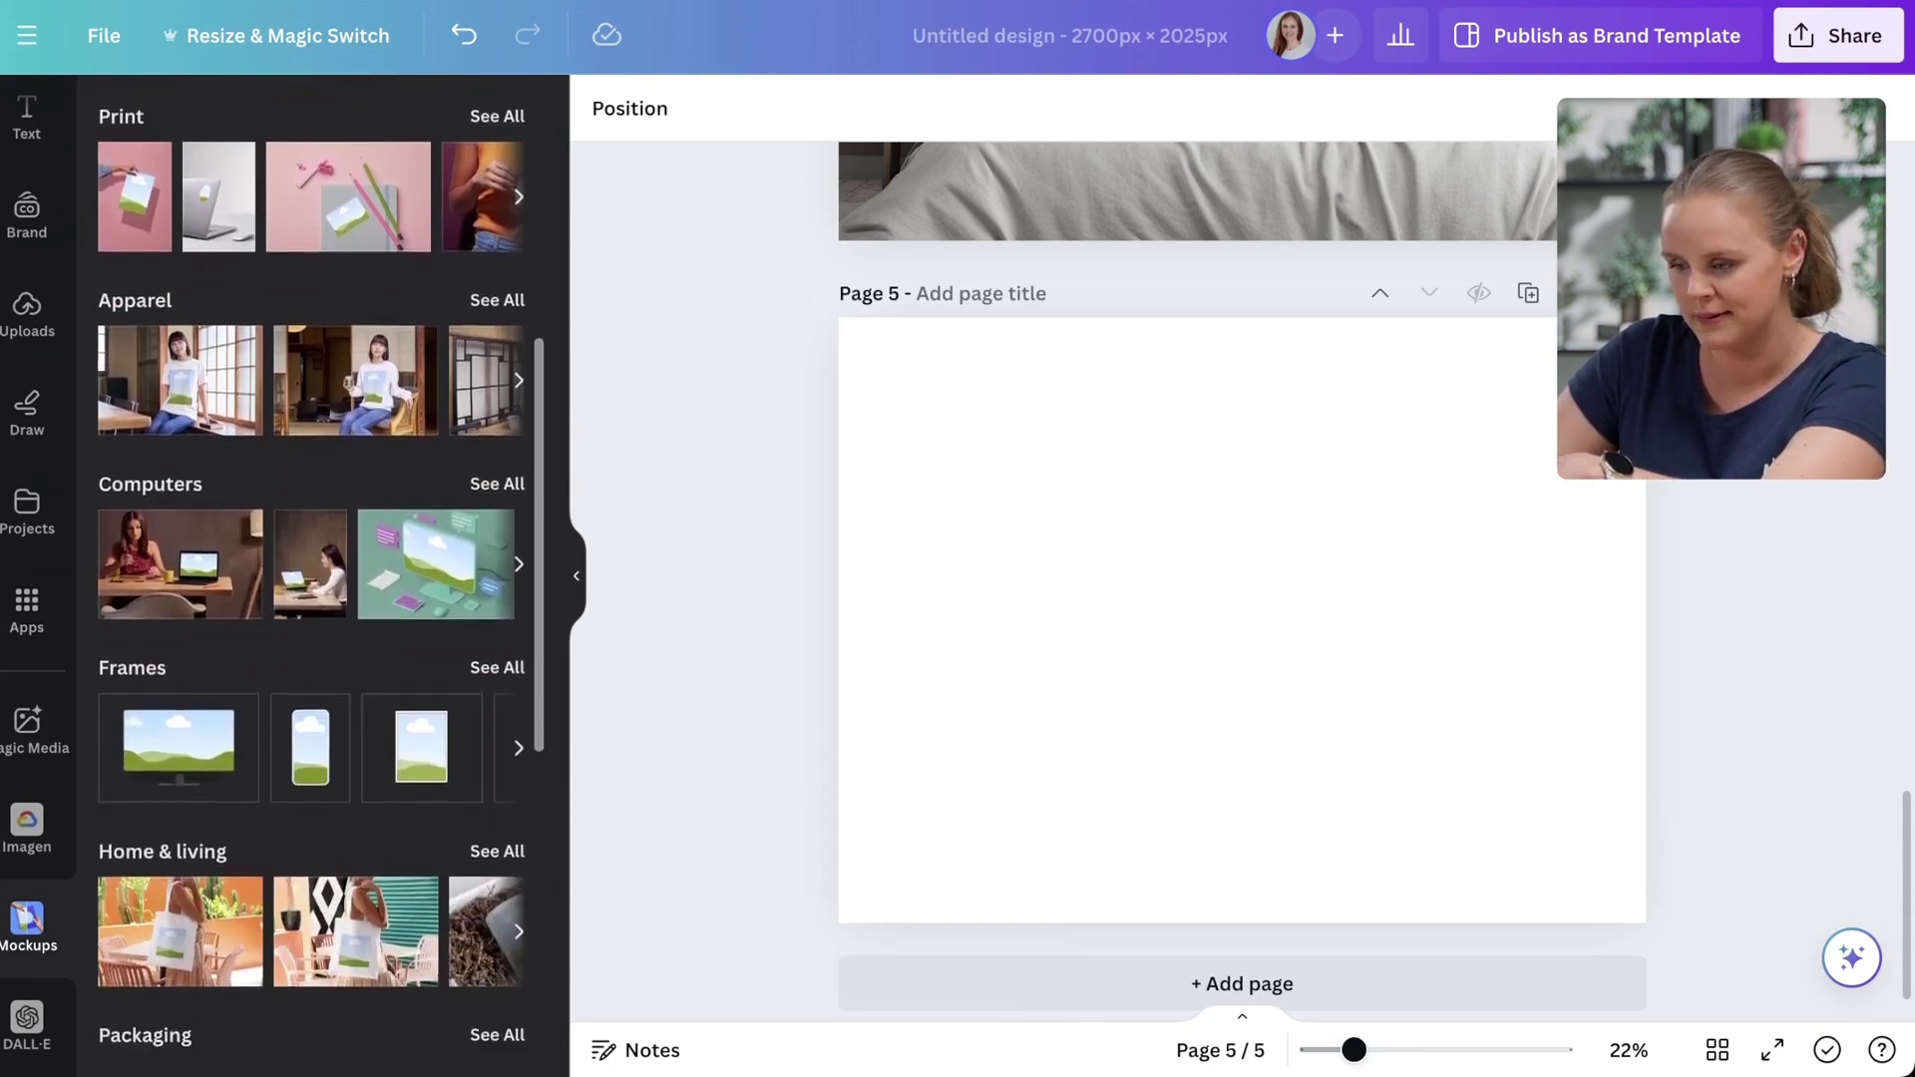
{"action": "scroll", "coordinate": [311, 575], "scroll_direction": "down", "scroll_amount": 2}
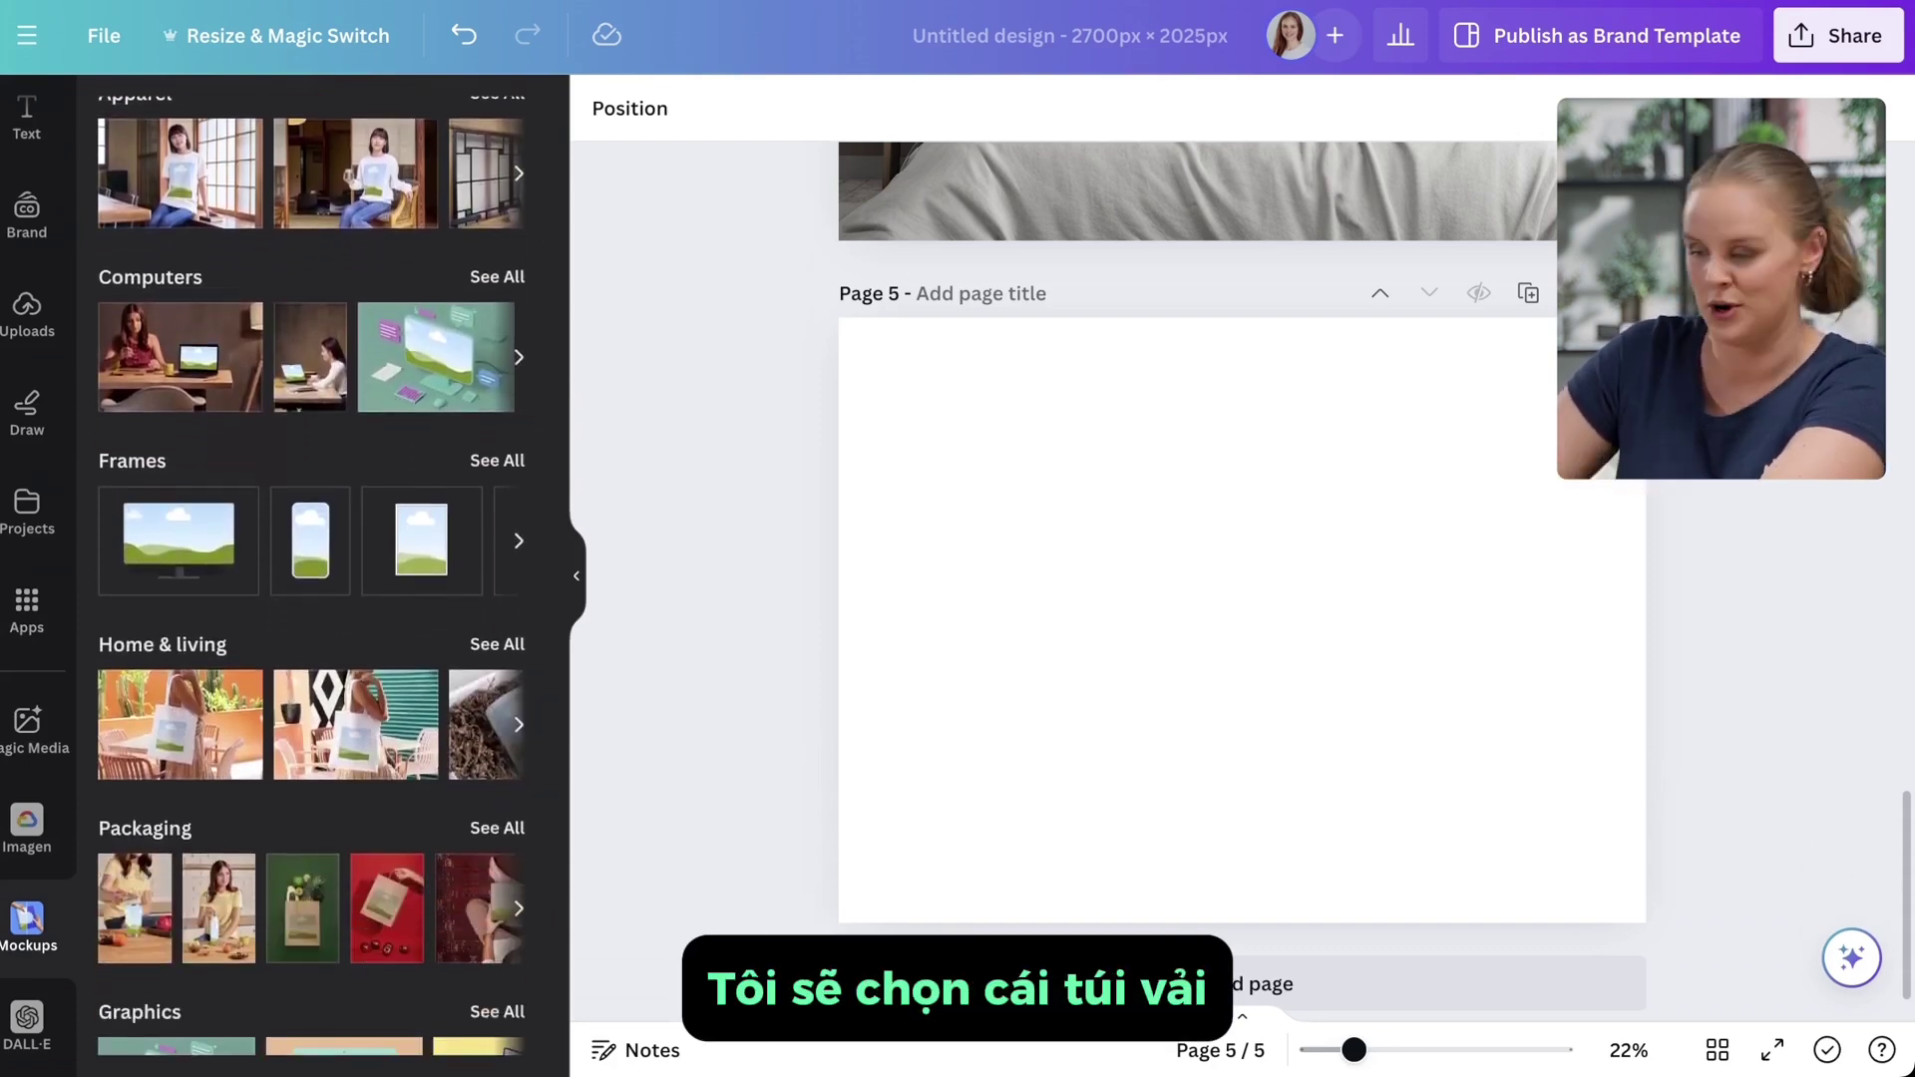
{"action": "left_click", "coordinate": [497, 645]}
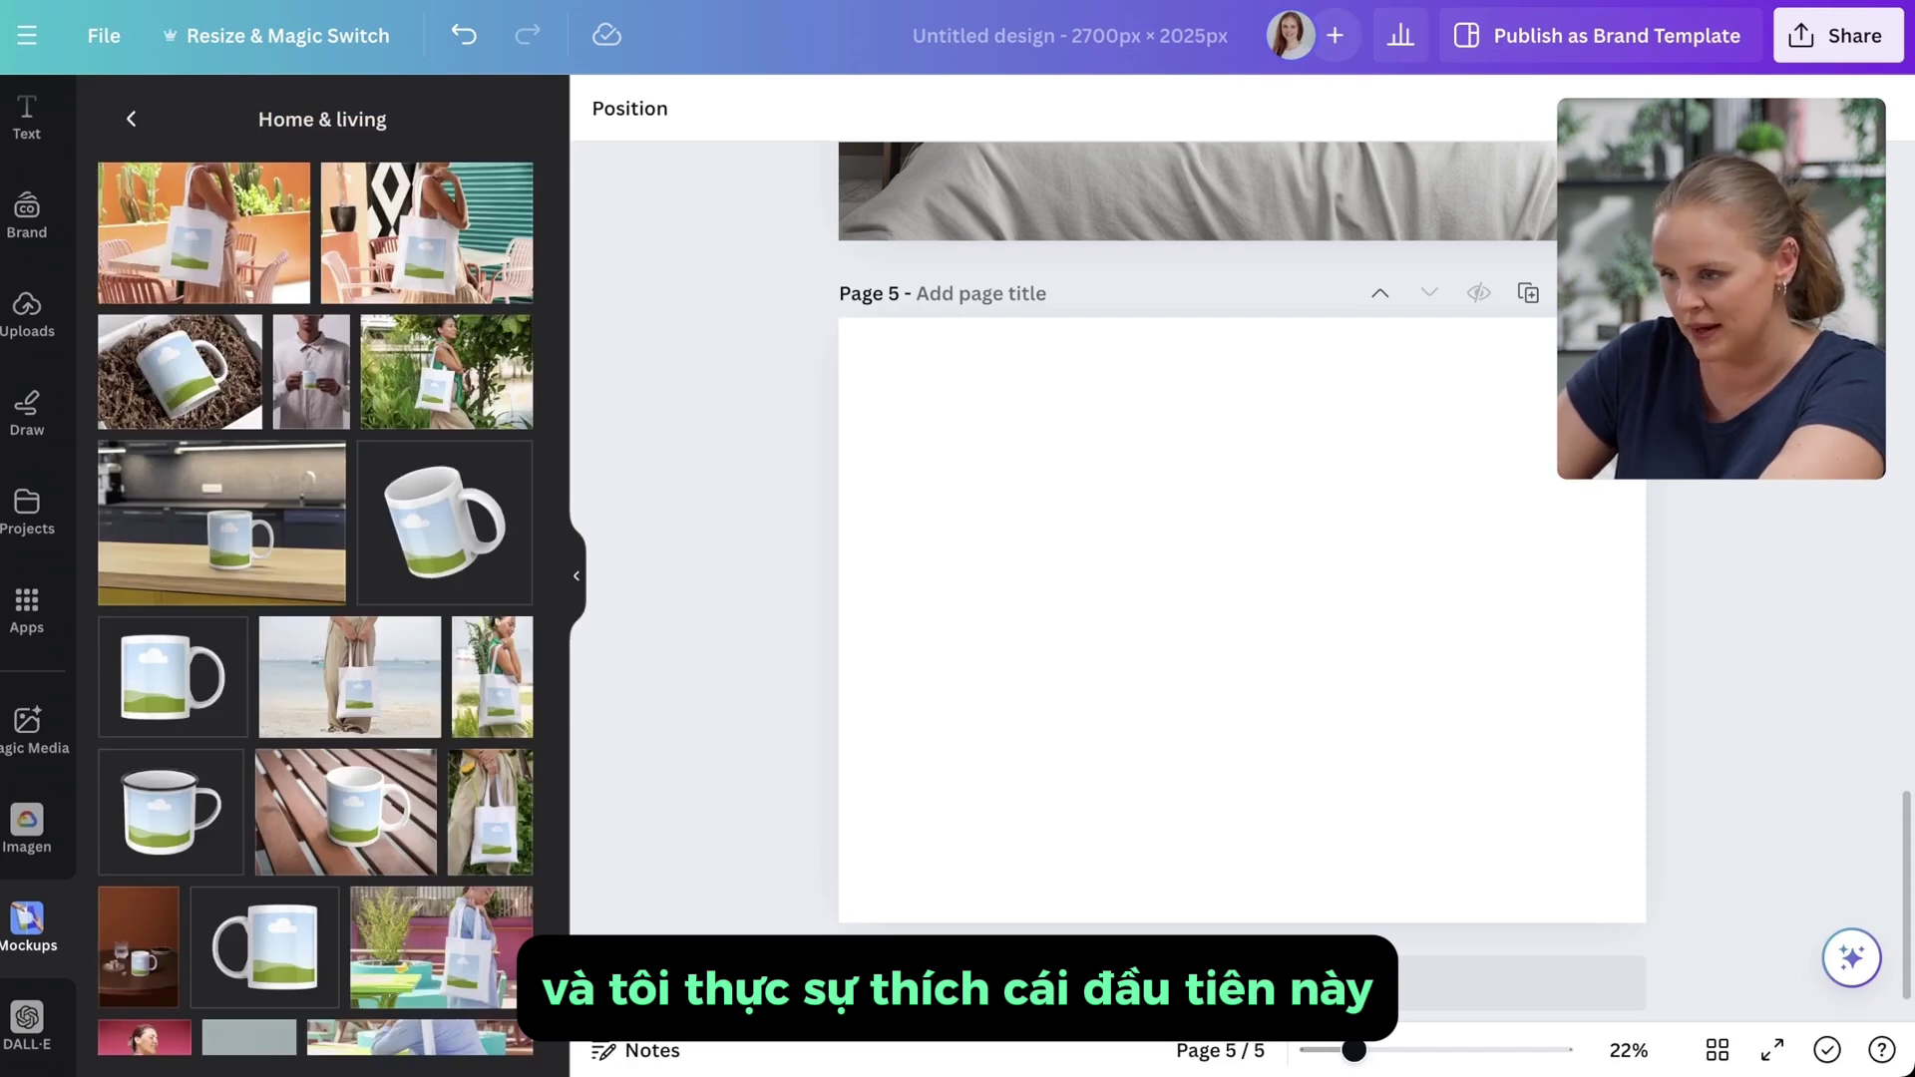
{"action": "left_click", "coordinate": [179, 222]}
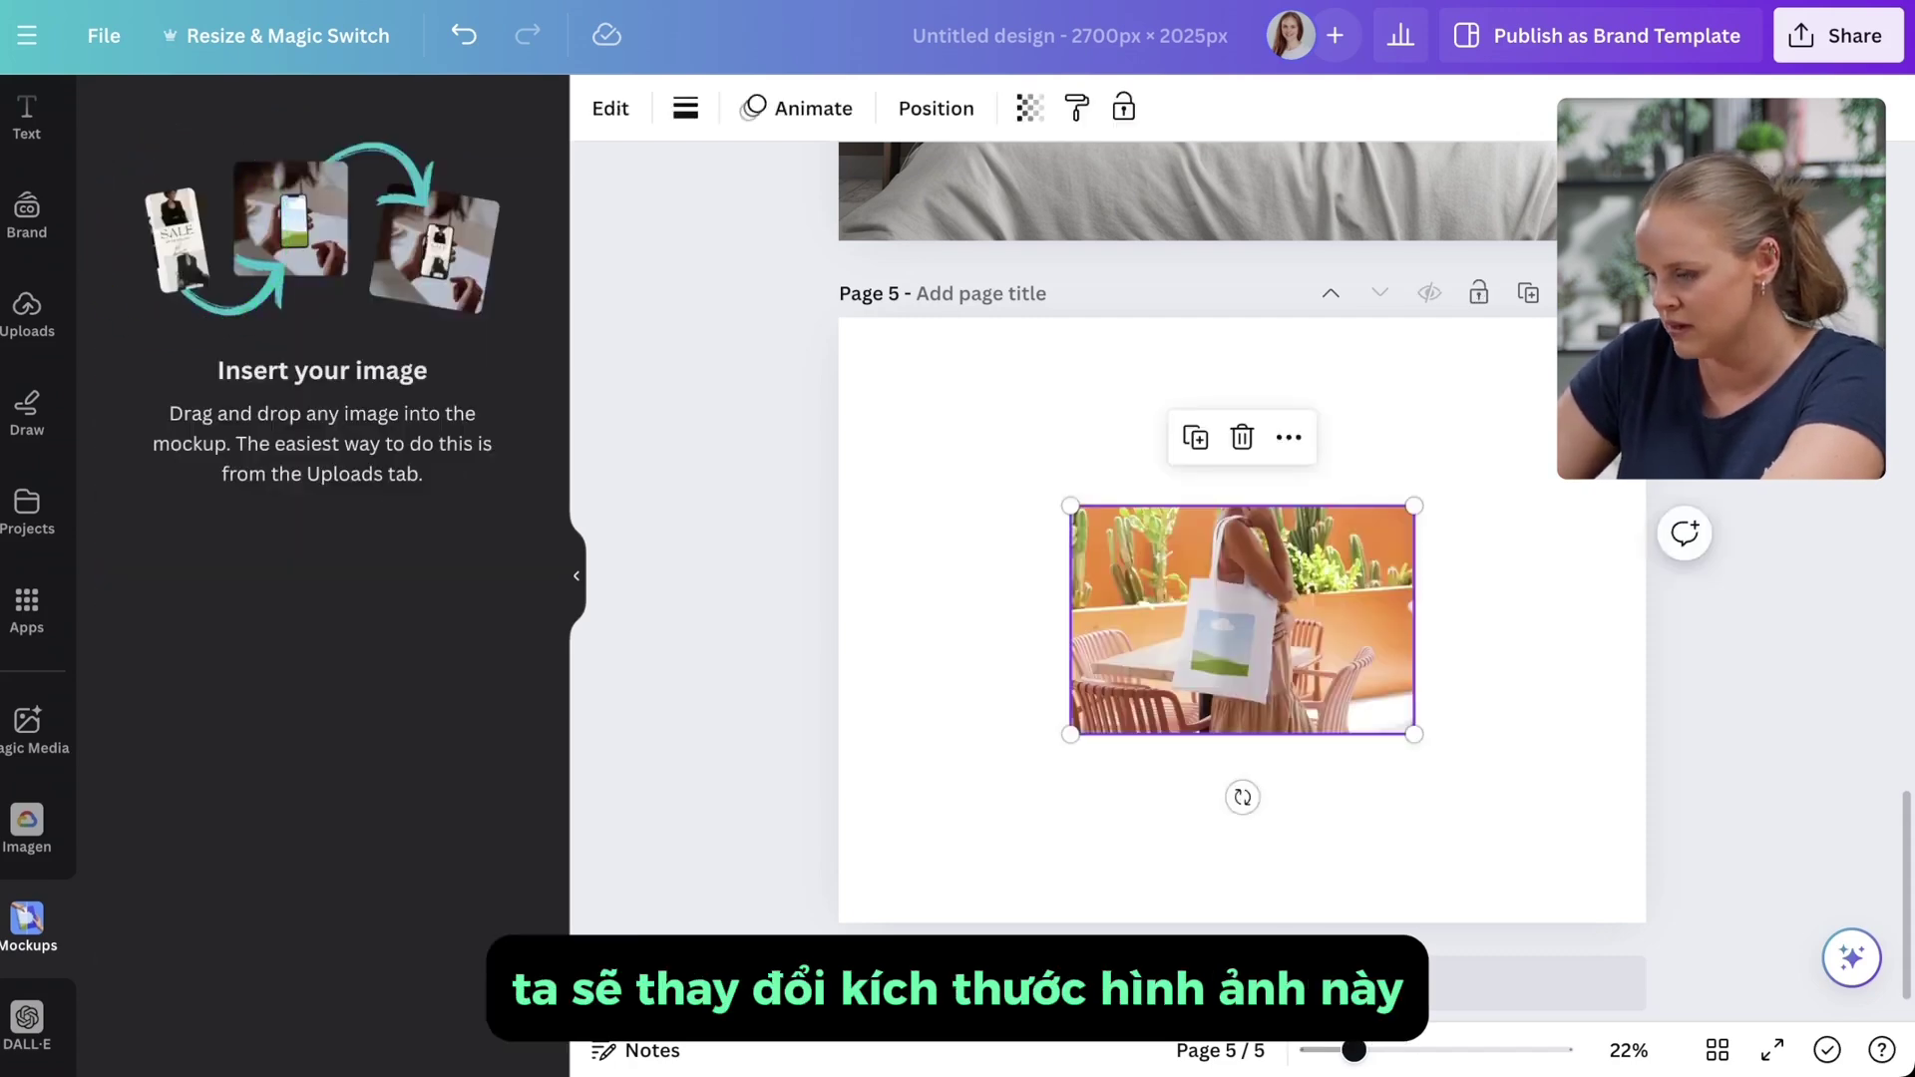
{"action": "left_click_drag", "start_coordinate": [1070, 506], "coordinate": [764, 303]}
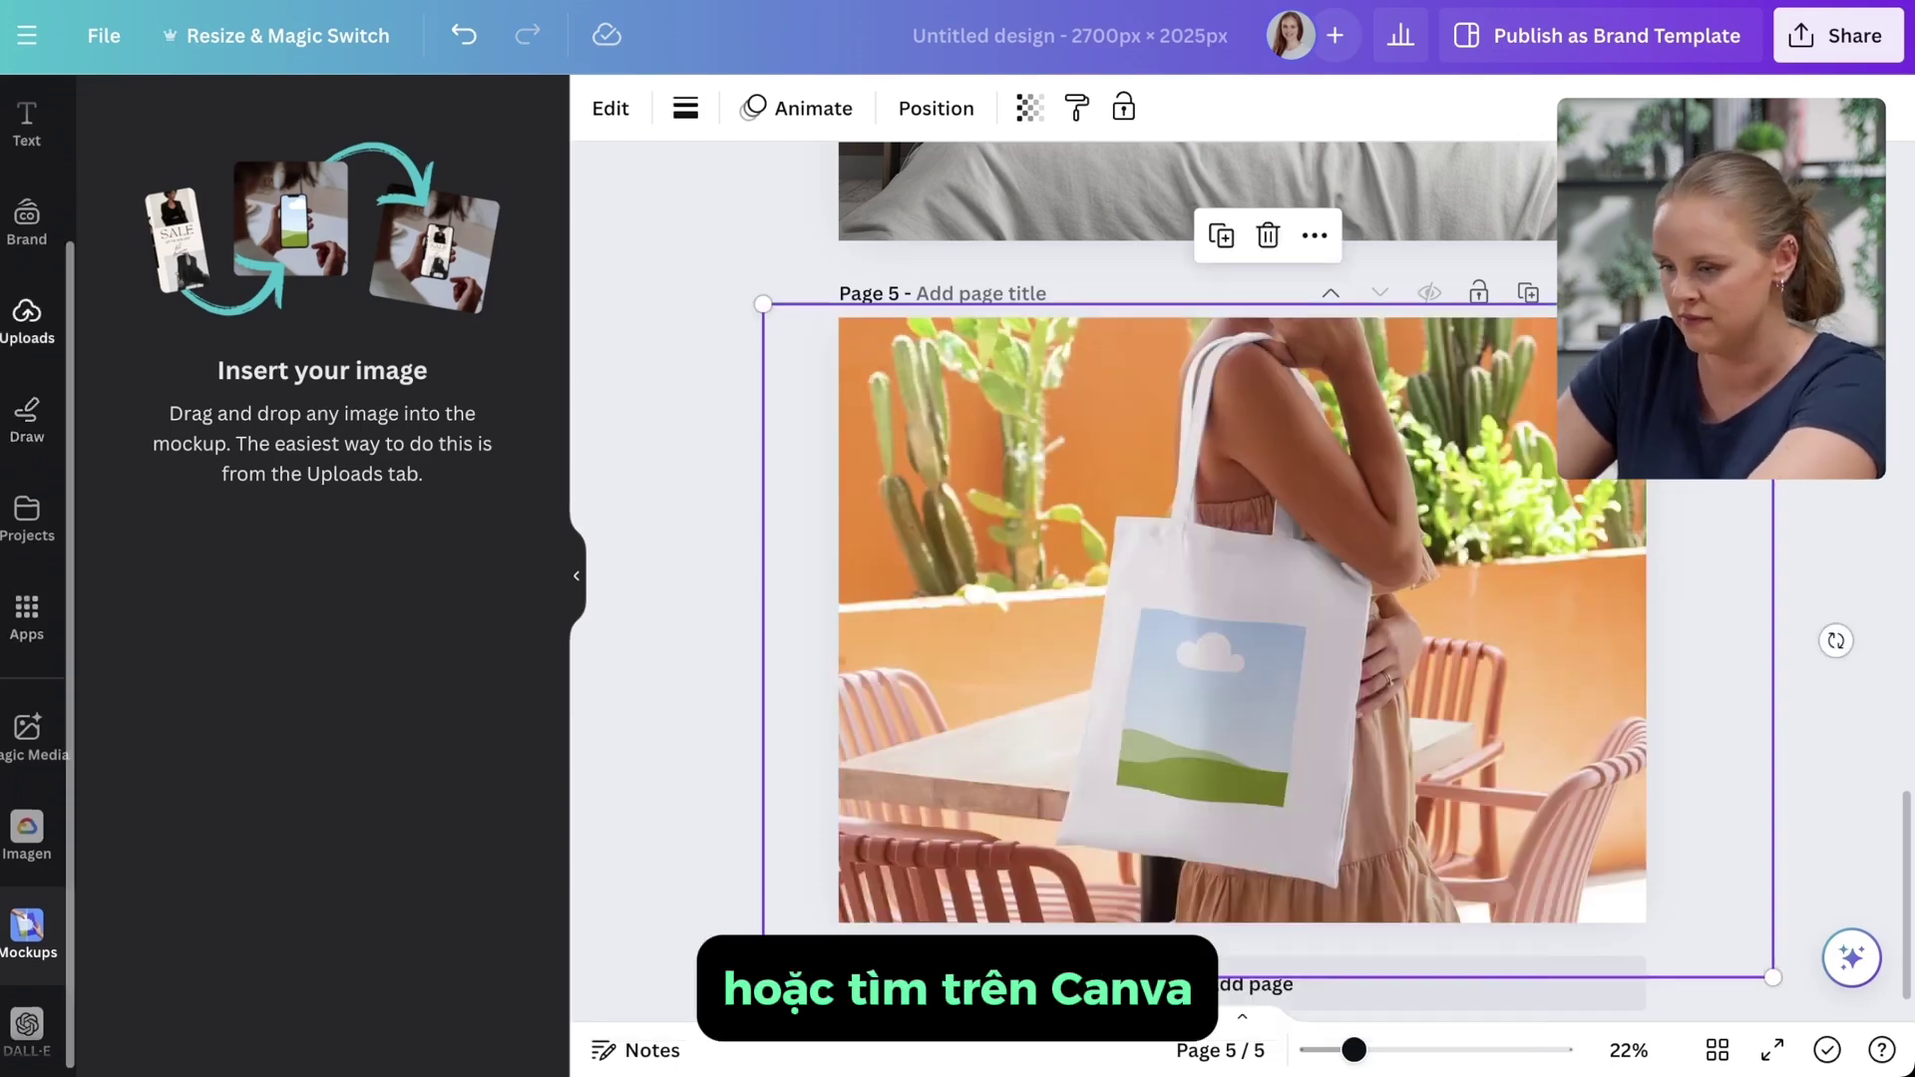
Step: Place the uploaded "Looking sharp" cactus artwork into the tote bag mockup
{"action": "left_click", "coordinate": [27, 317]}
{"action": "left_click", "coordinate": [483, 583]}
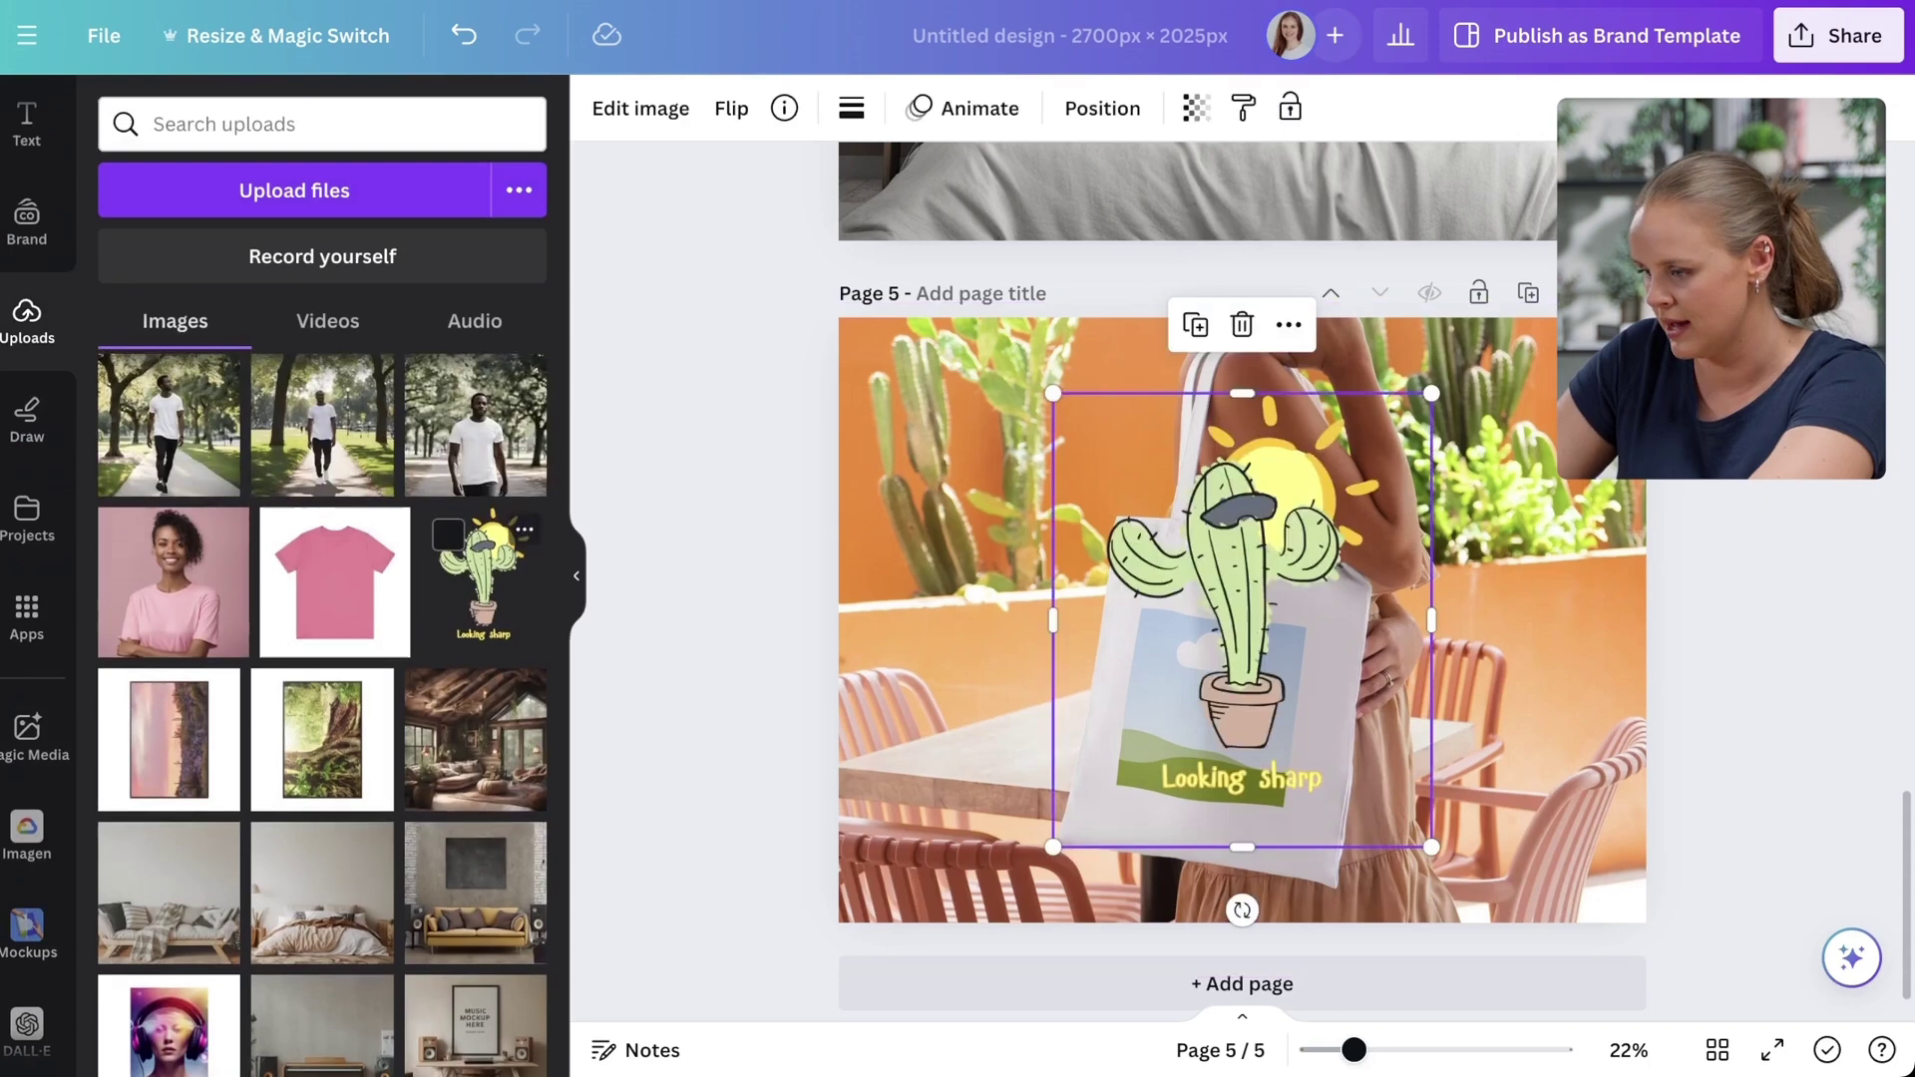
{"action": "left_click_drag", "start_coordinate": [1242, 599], "coordinate": [1212, 708]}
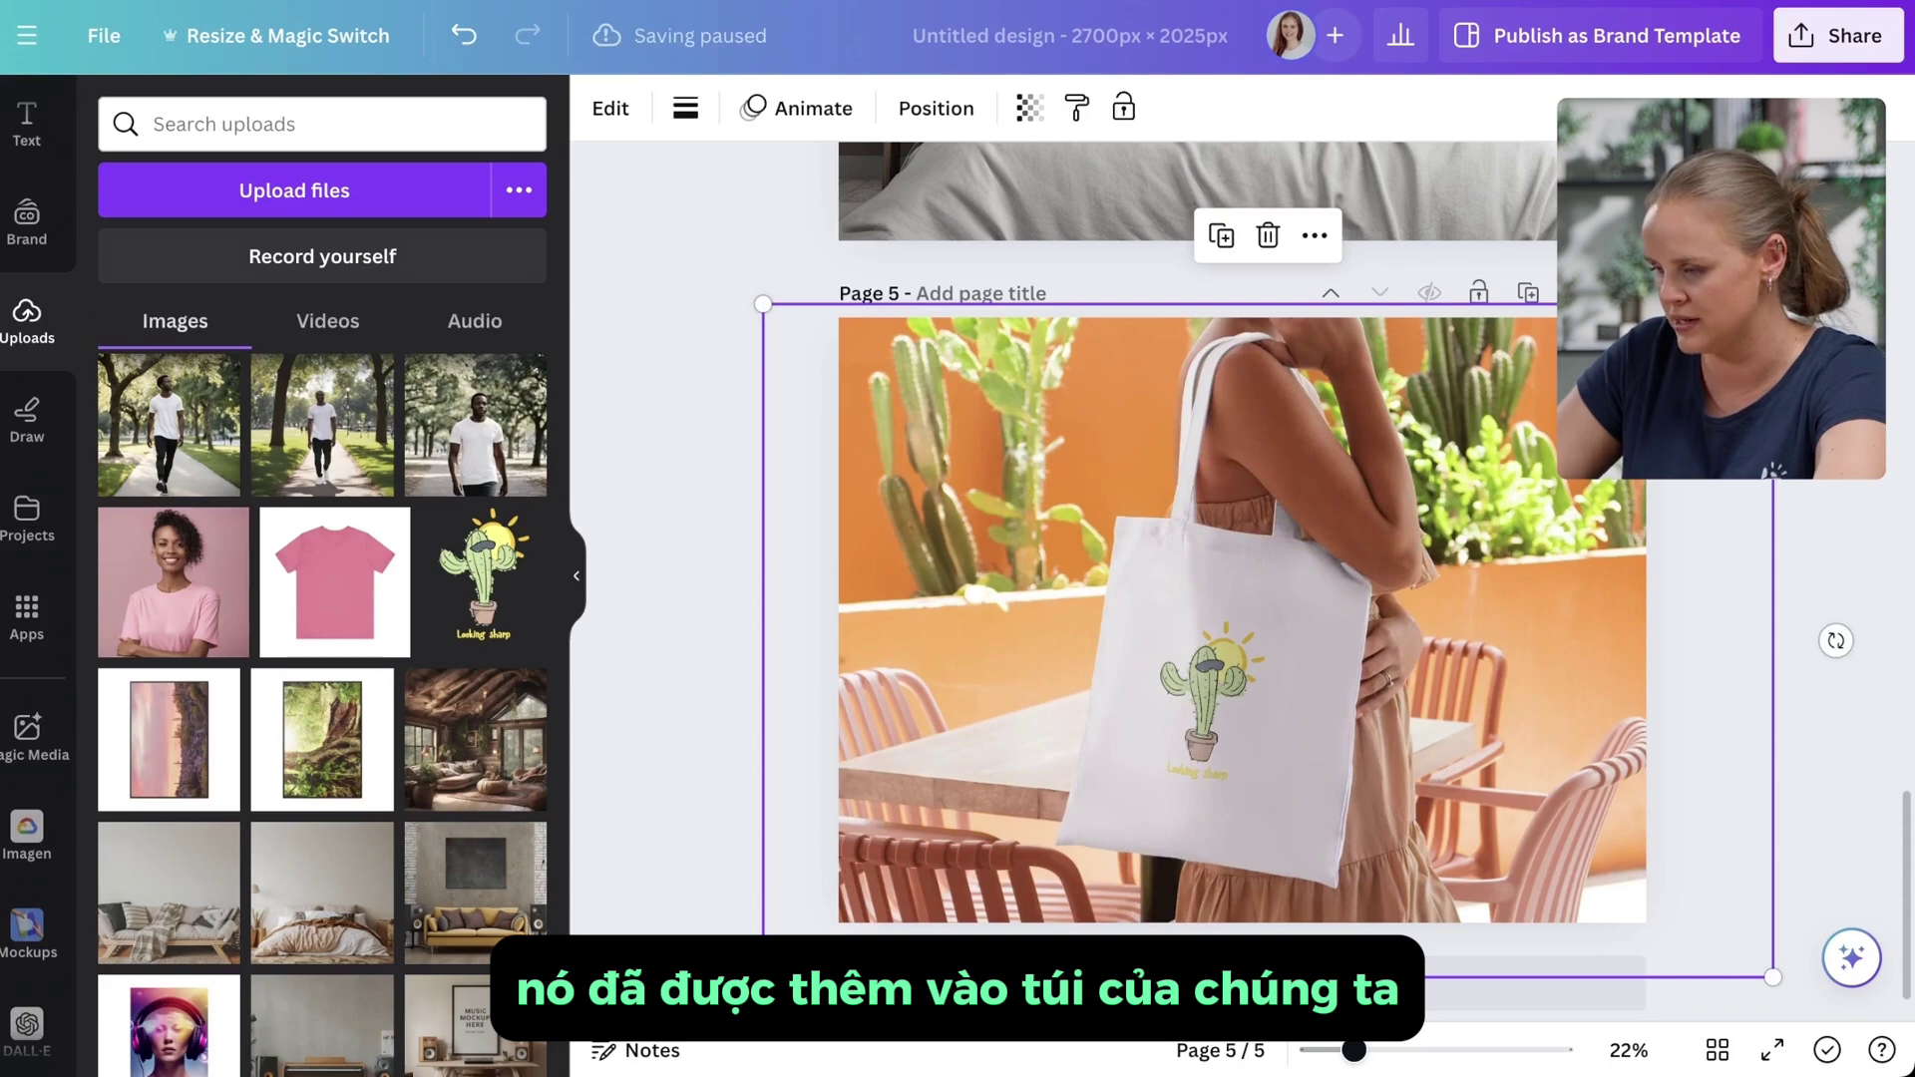
Step: Open the tote bag mockup's image settings and examine its crop, alignment and flip options
{"action": "double_click", "coordinate": [1236, 692]}
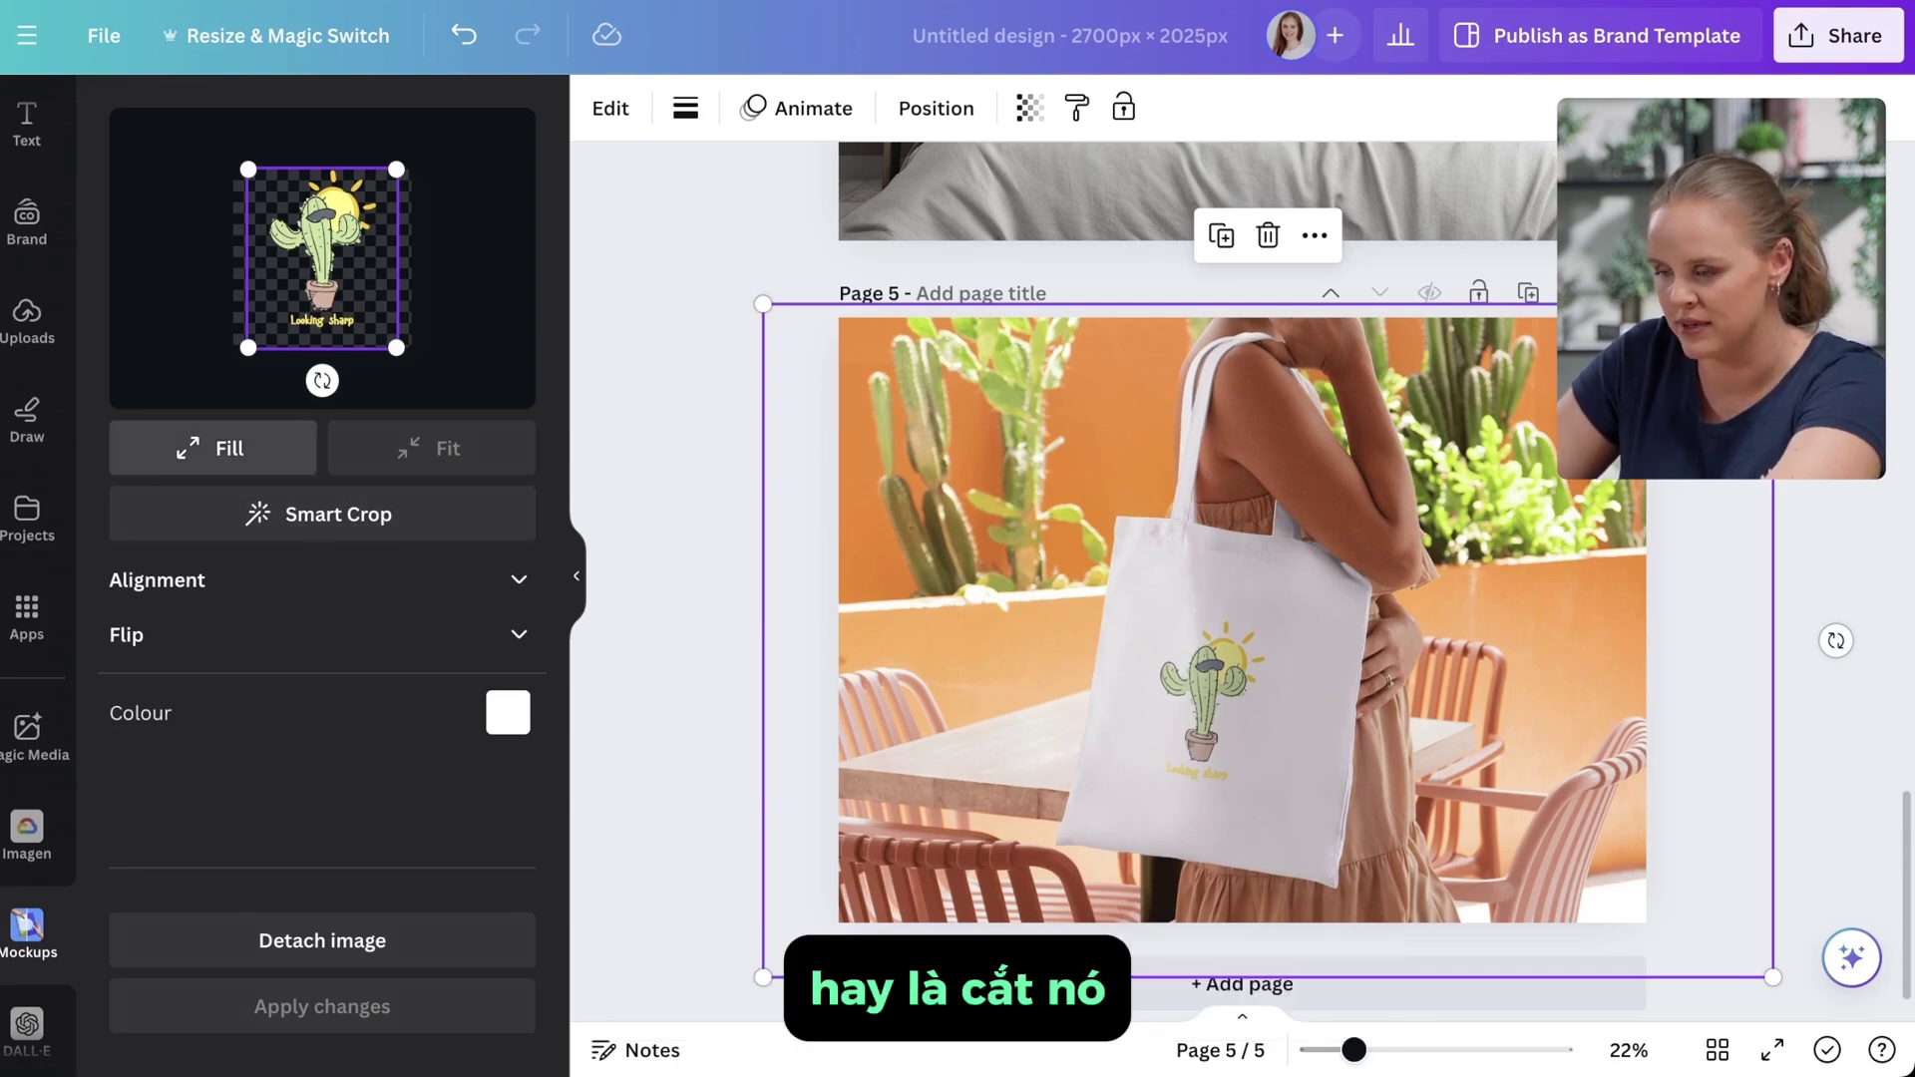
{"action": "left_click_drag", "start_coordinate": [320, 261], "coordinate": [321, 261]}
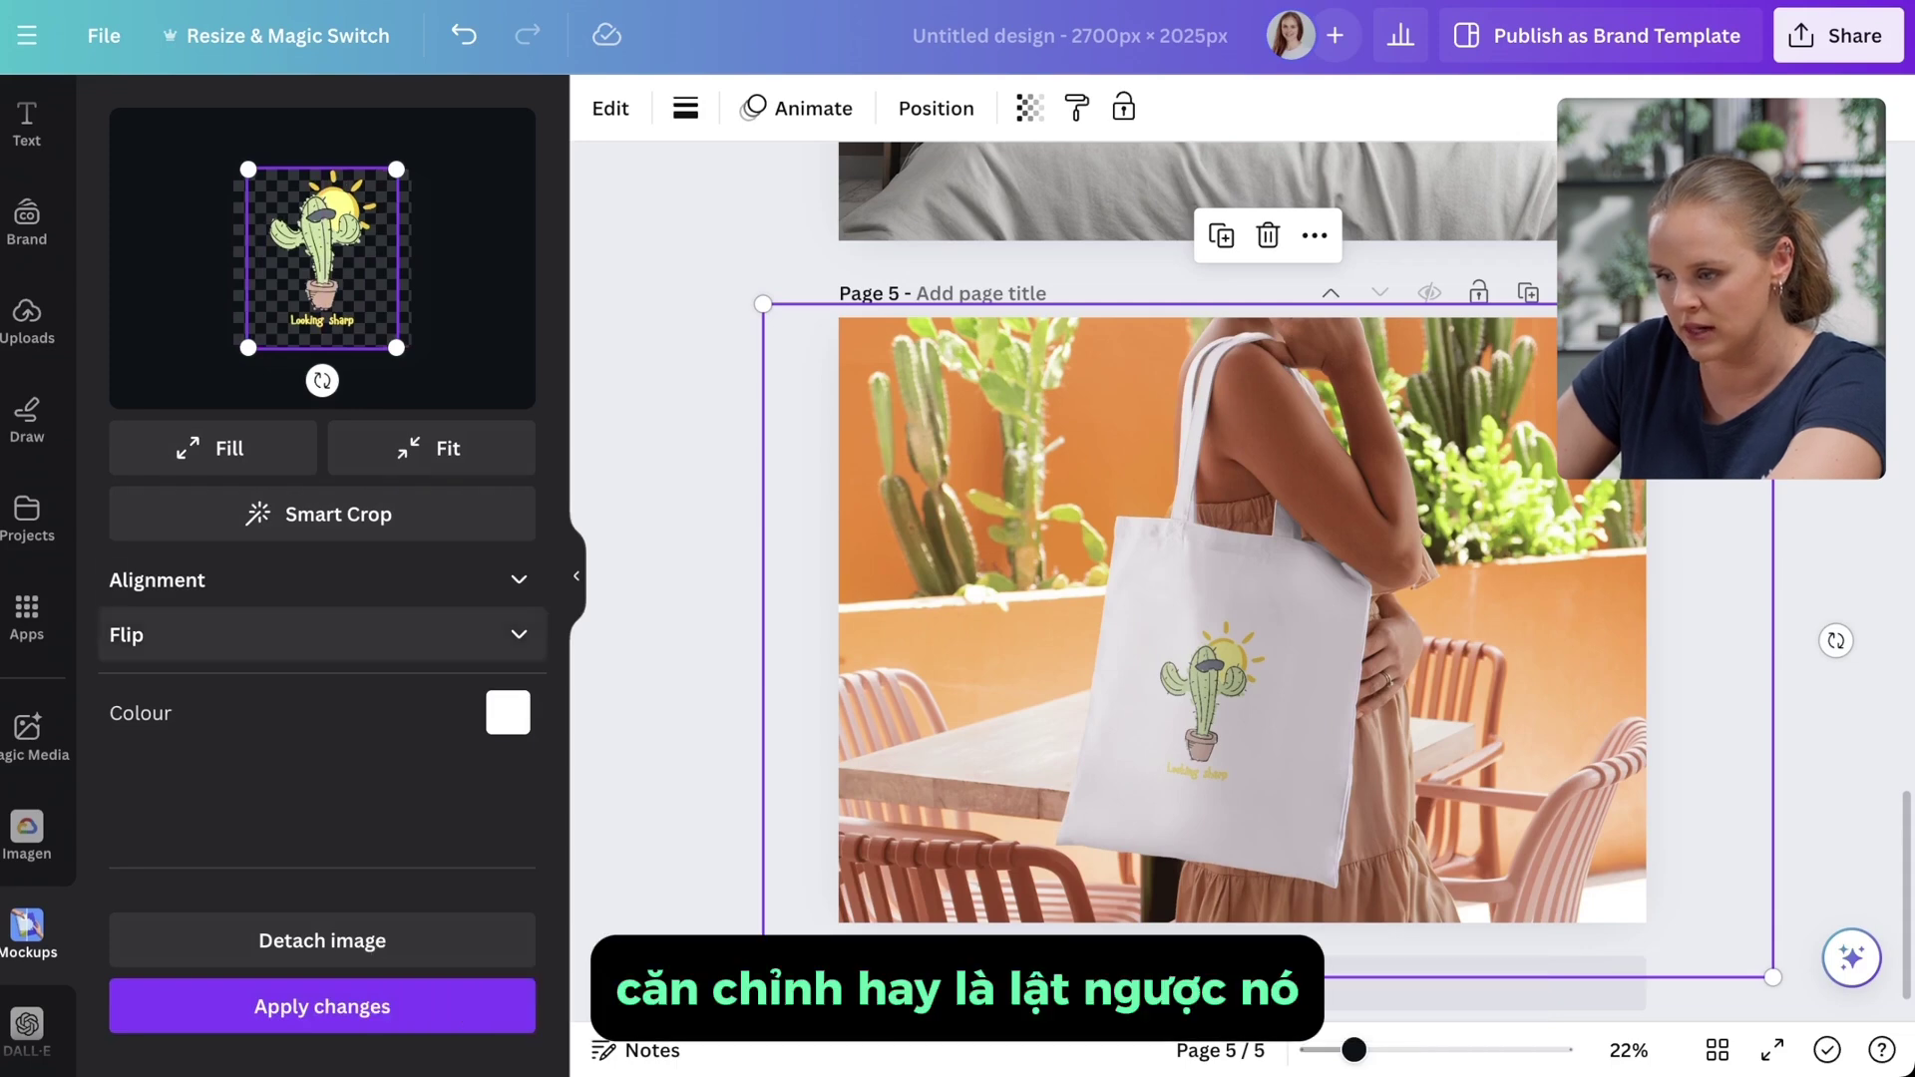
{"action": "left_click", "coordinate": [317, 576]}
{"action": "scroll", "coordinate": [312, 810], "scroll_direction": "down", "scroll_amount": 1}
{"action": "left_click", "coordinate": [312, 810]}
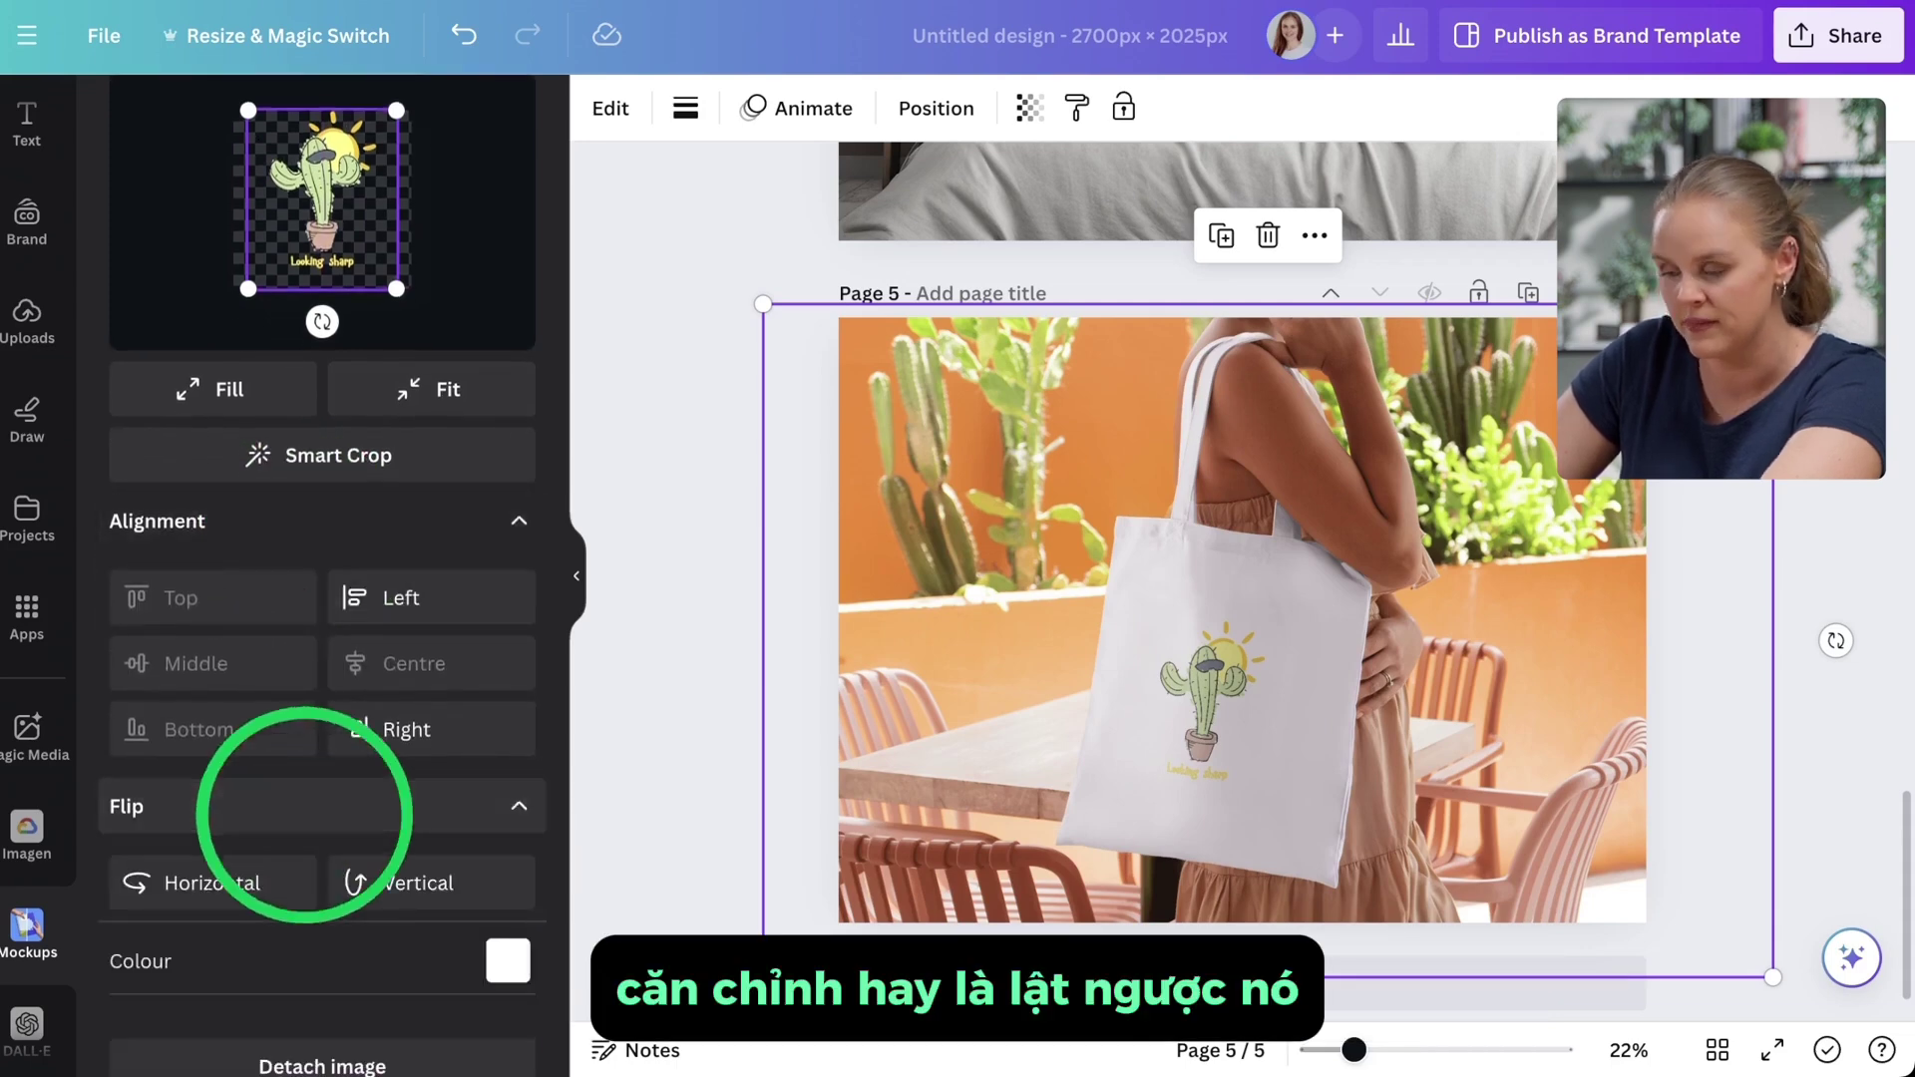
Step: Set the tote bag mockup's colour to #0B2D73, using the navy bag in the product editor as reference, and apply the changes
{"action": "scroll", "coordinate": [312, 810], "scroll_direction": "down", "scroll_amount": 2}
{"action": "left_click", "coordinate": [507, 856]}
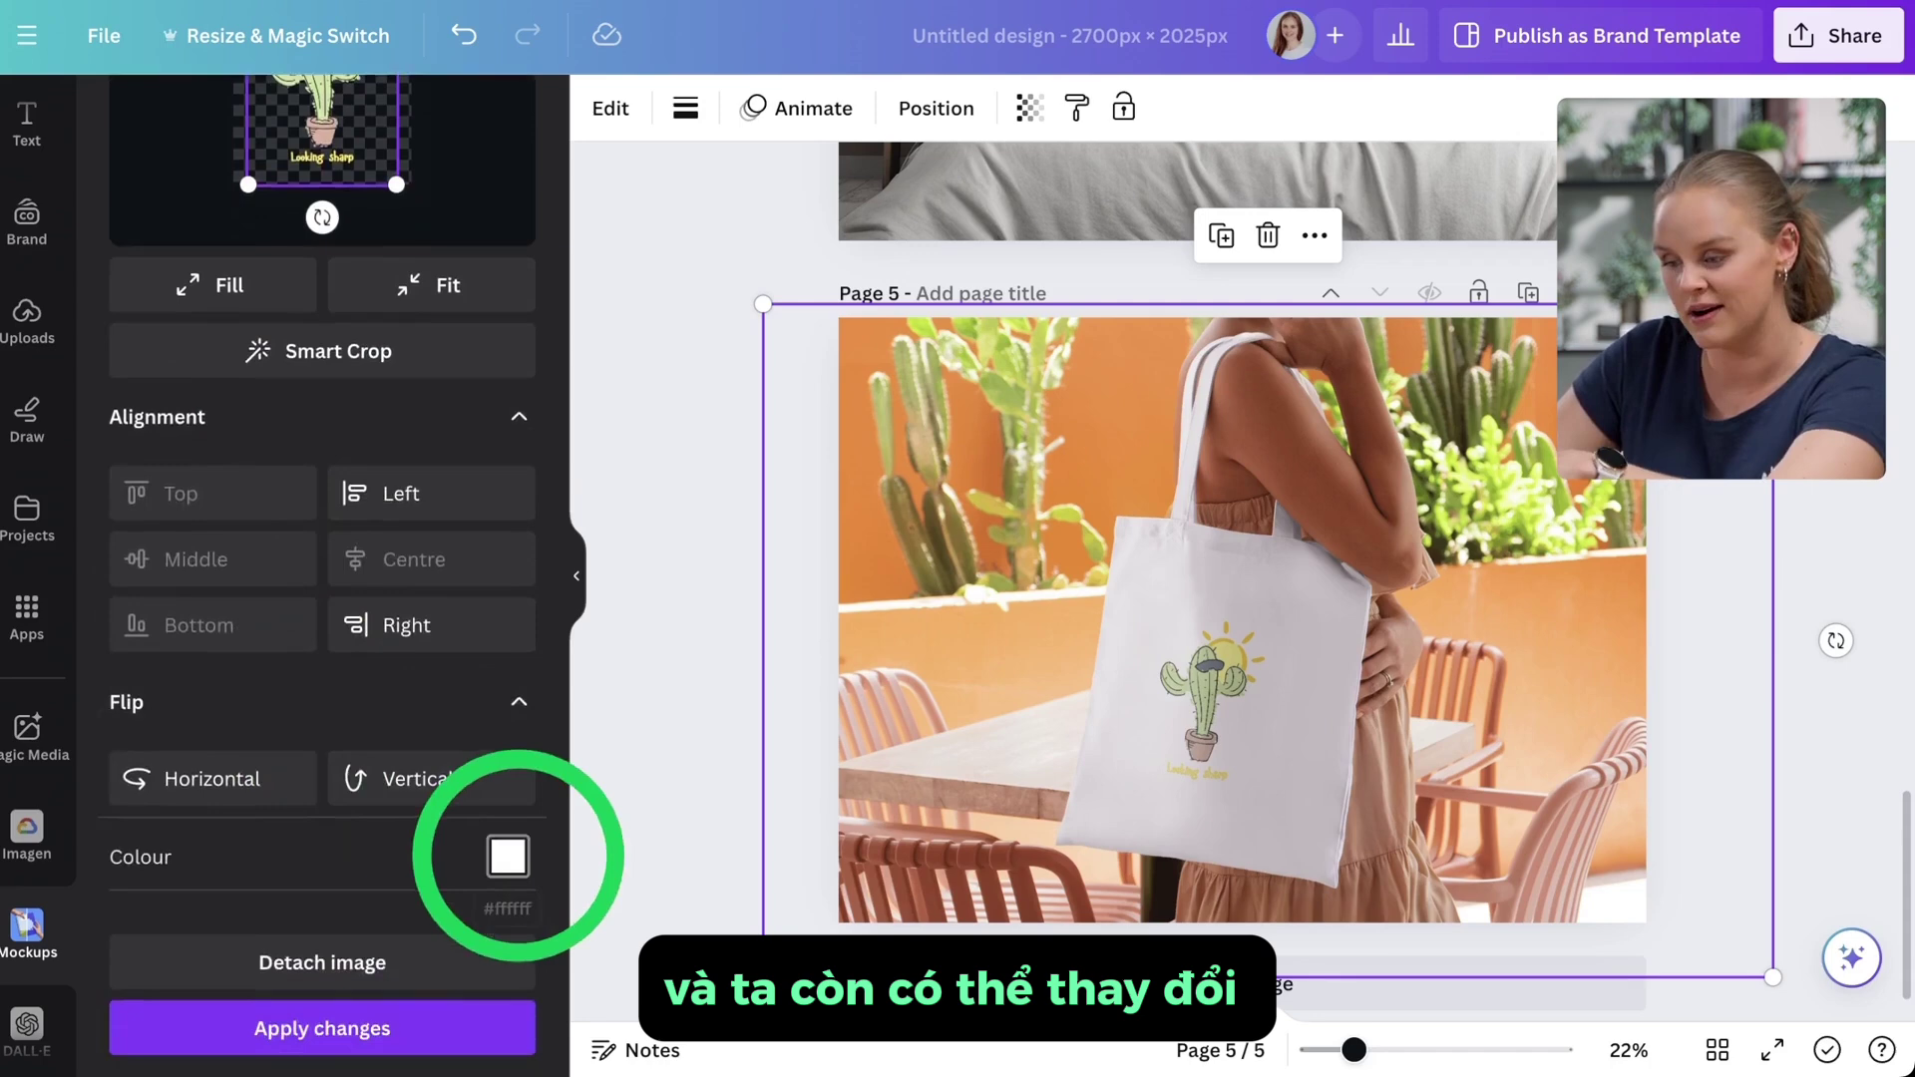
{"action": "left_click", "coordinate": [149, 496]}
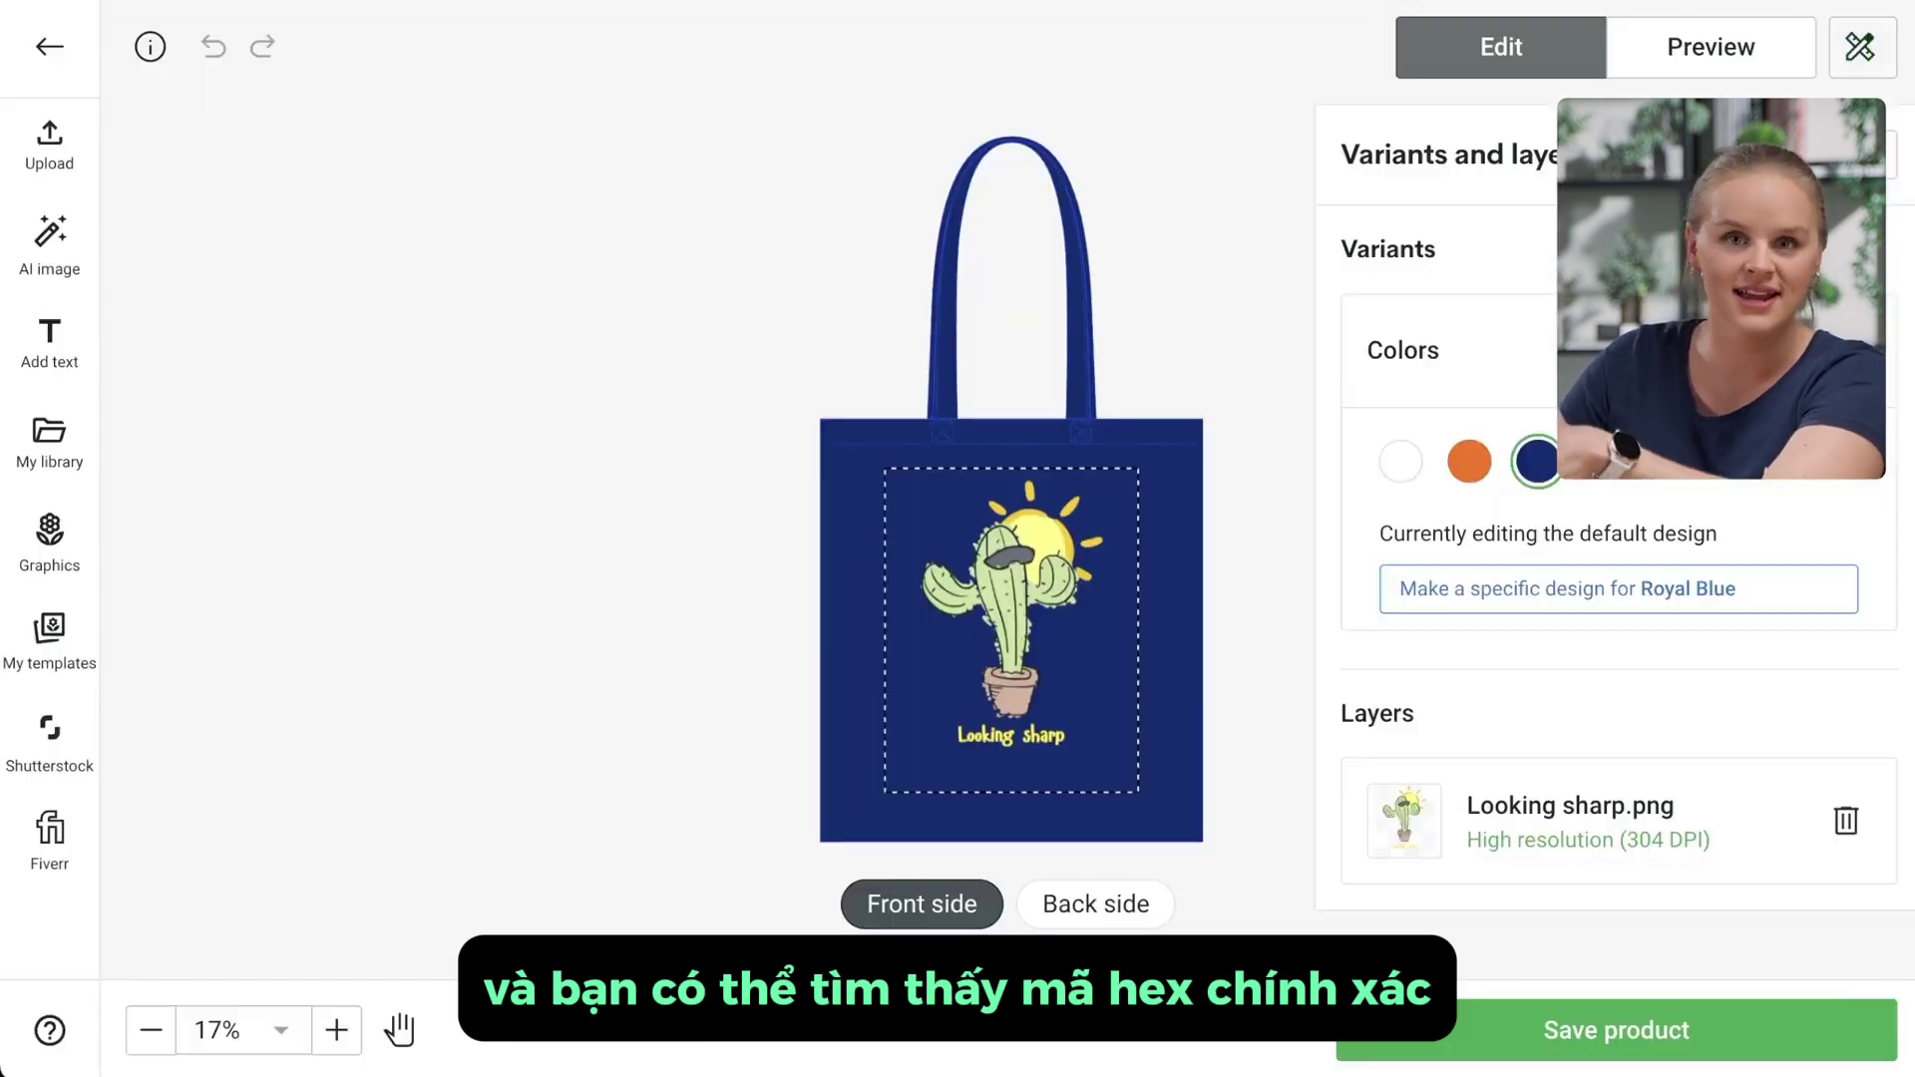
{"action": "left_click", "coordinate": [1776, 350]}
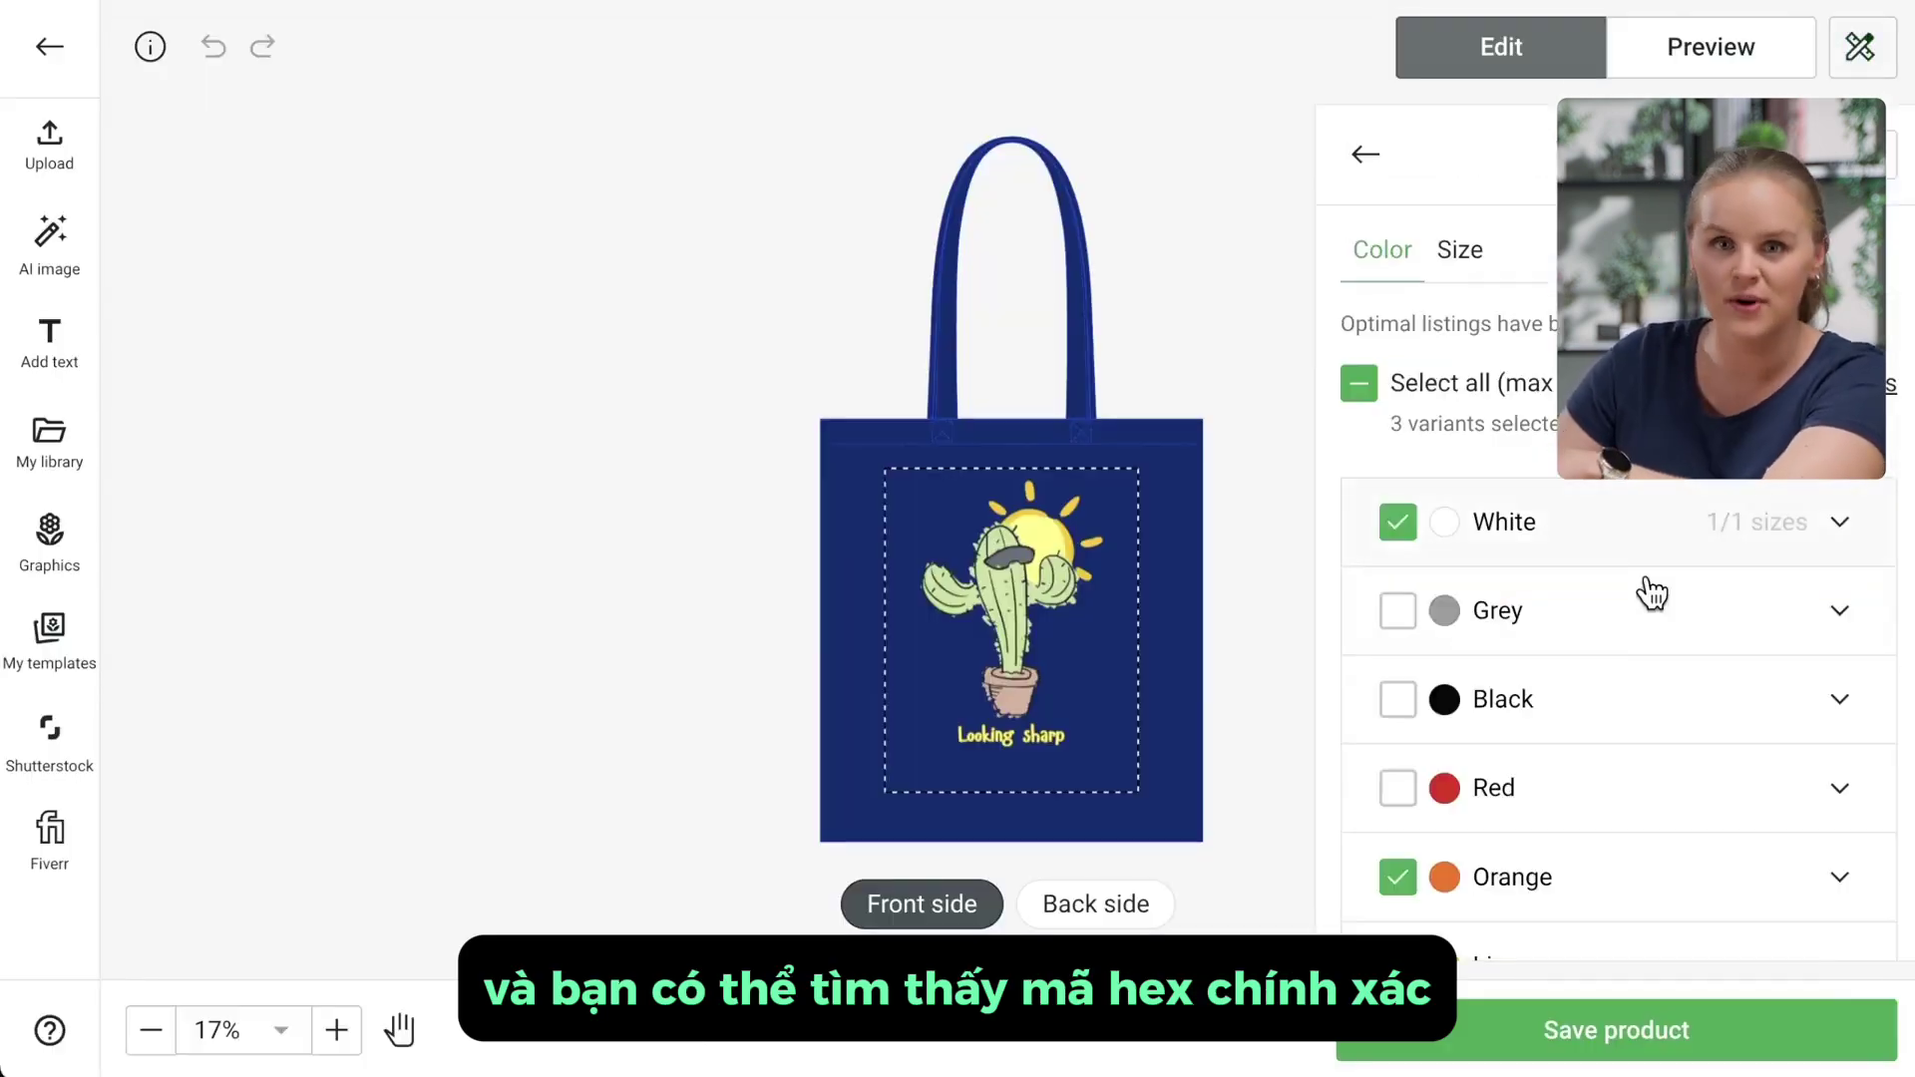
{"action": "scroll", "coordinate": [1618, 813], "scroll_direction": "down", "scroll_amount": 3}
{"action": "mouse_move", "coordinate": [1433, 717]}
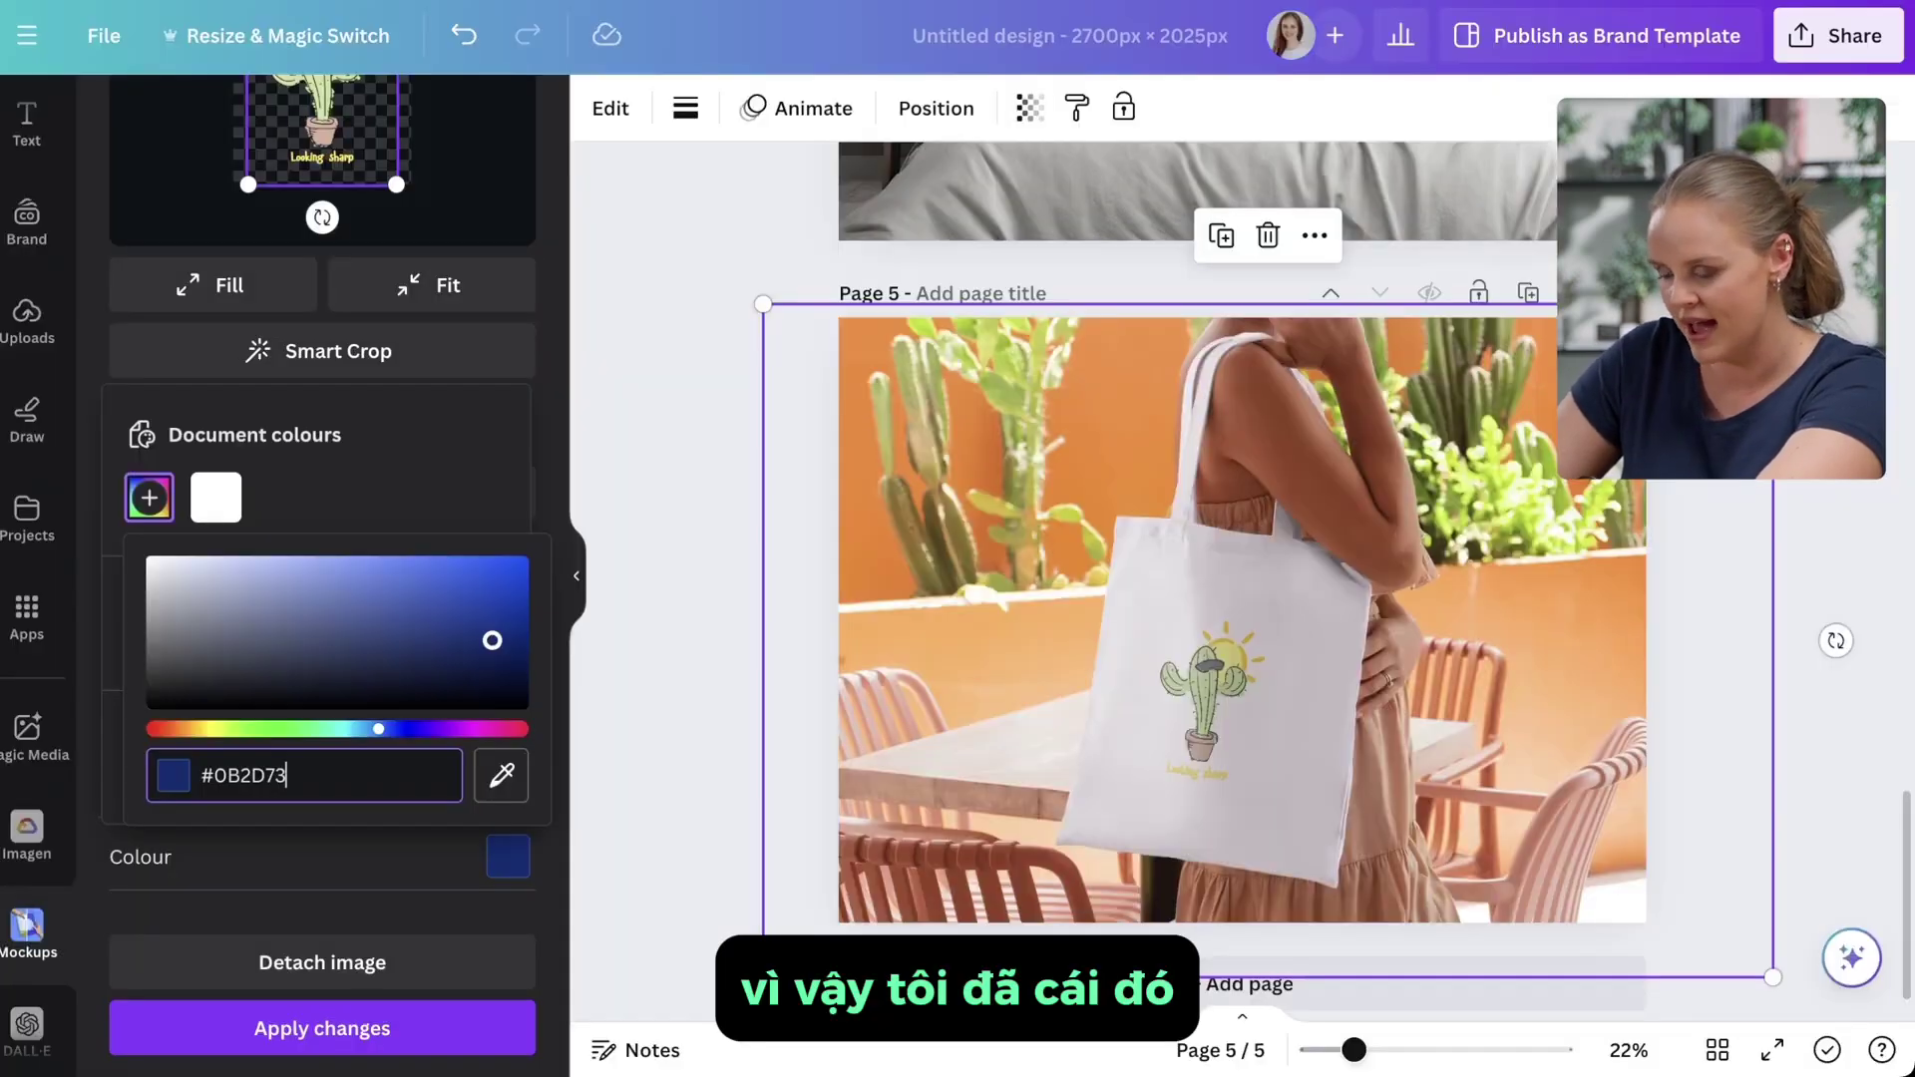
{"action": "left_click", "coordinate": [299, 1025]}
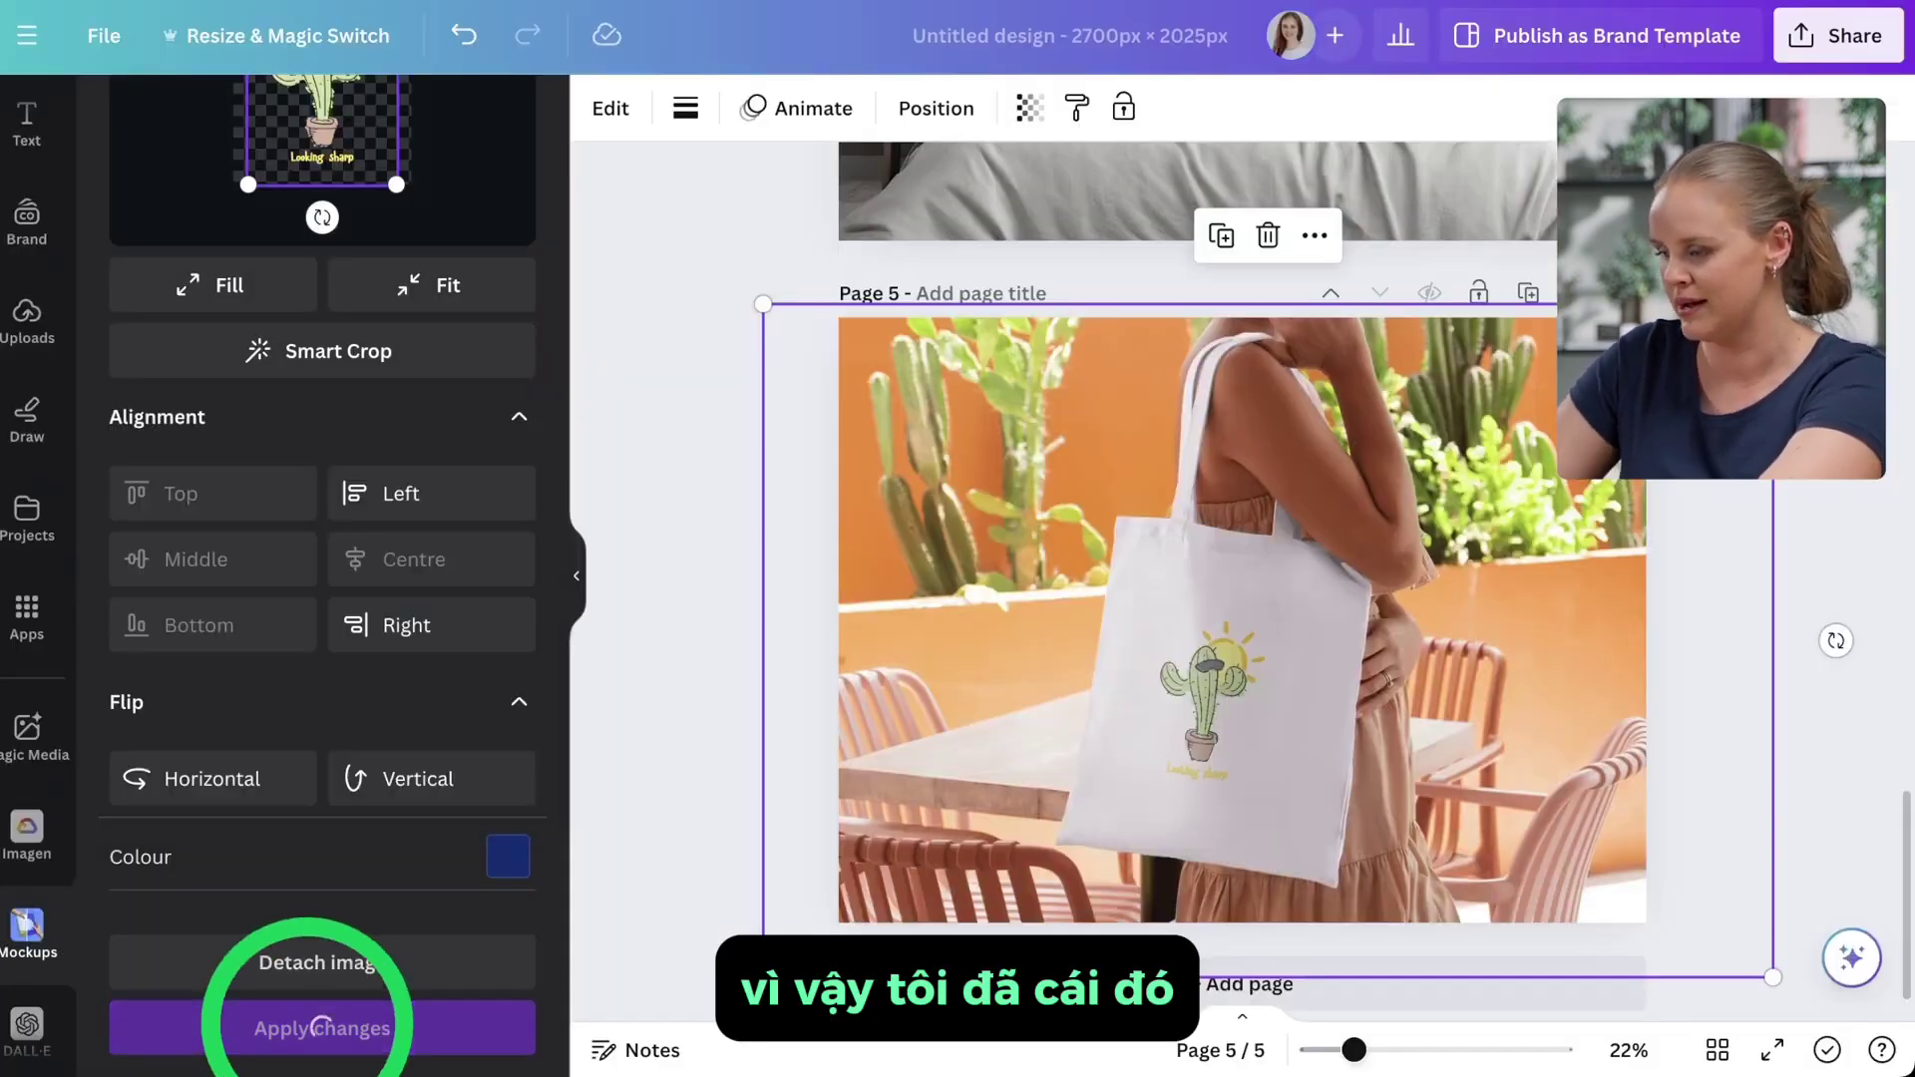